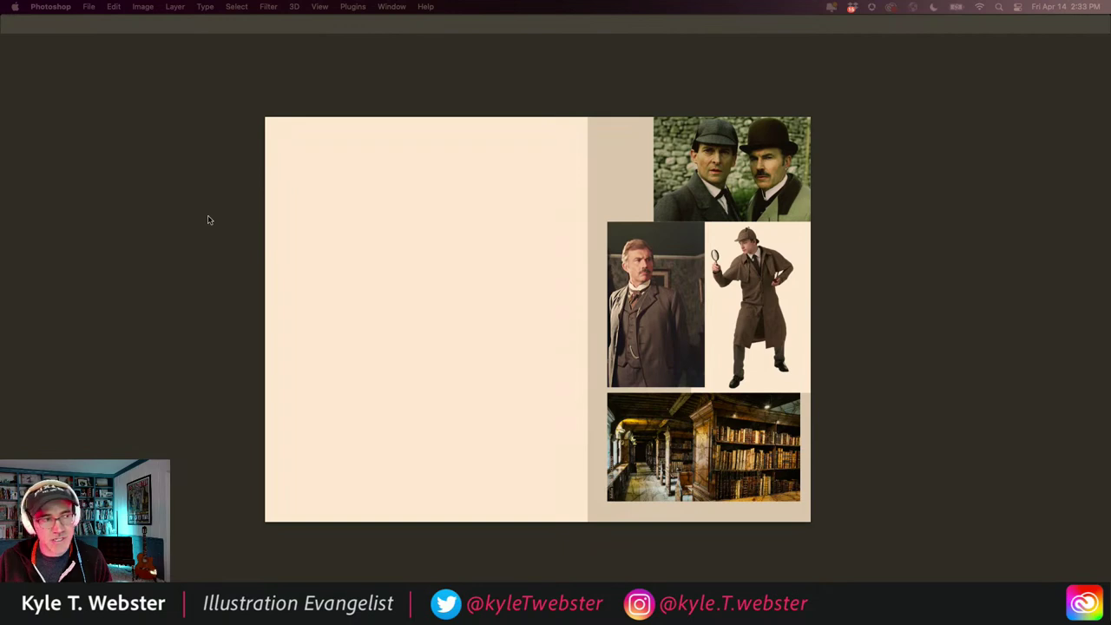
# Step: Examine the detective and moustached-man reference photos and the library interior photo beside the blank page
pyautogui.press('Tab')
pyautogui.click(540, 349)
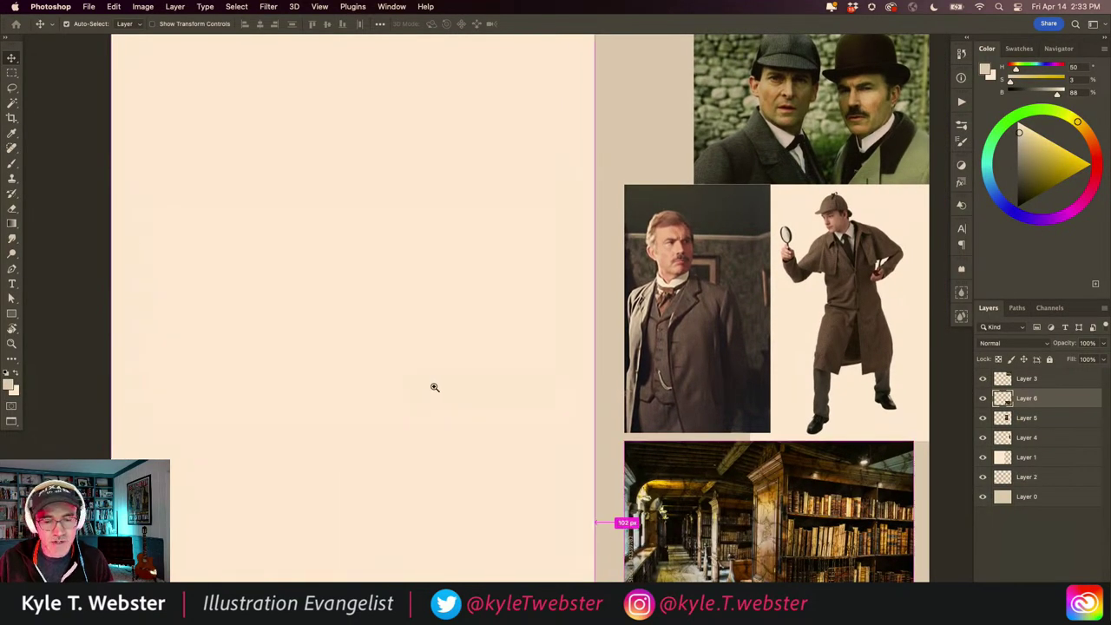
pyautogui.moveTo(435, 386); pyautogui.dragTo(431, 389)
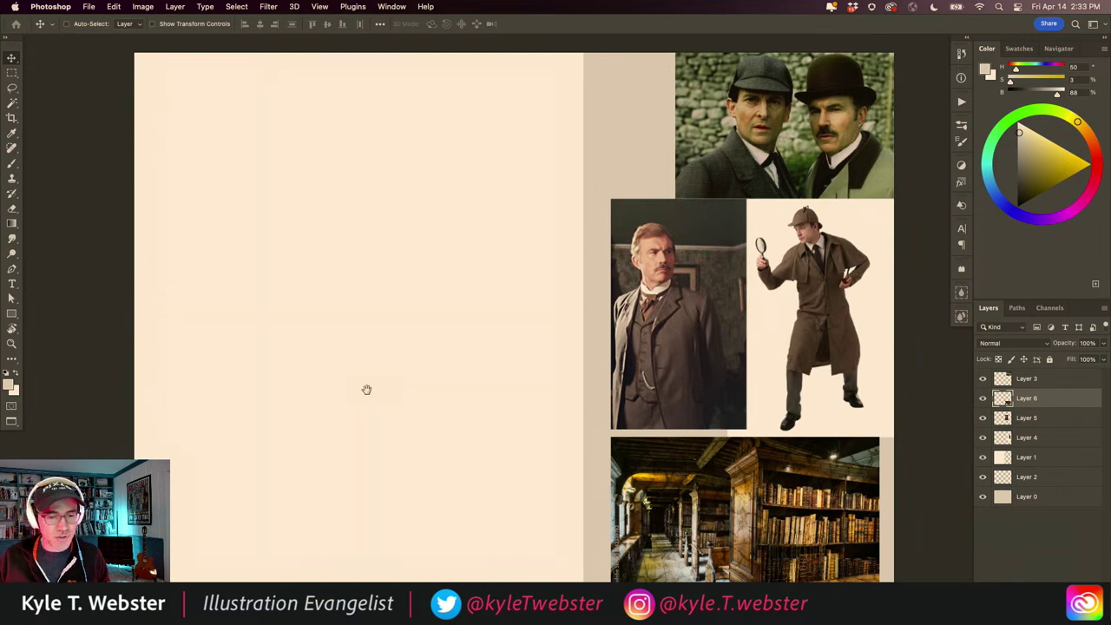
pyautogui.moveTo(367, 389); pyautogui.dragTo(368, 384)
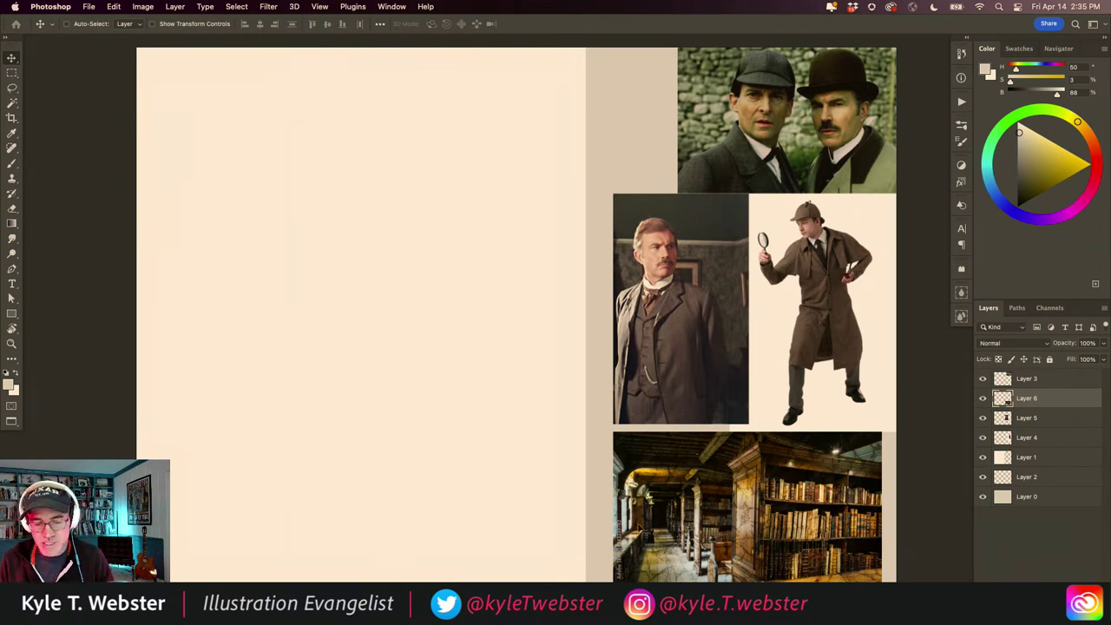
pyautogui.keyDown('super'); pyautogui.click(692, 543); pyautogui.keyUp('super')
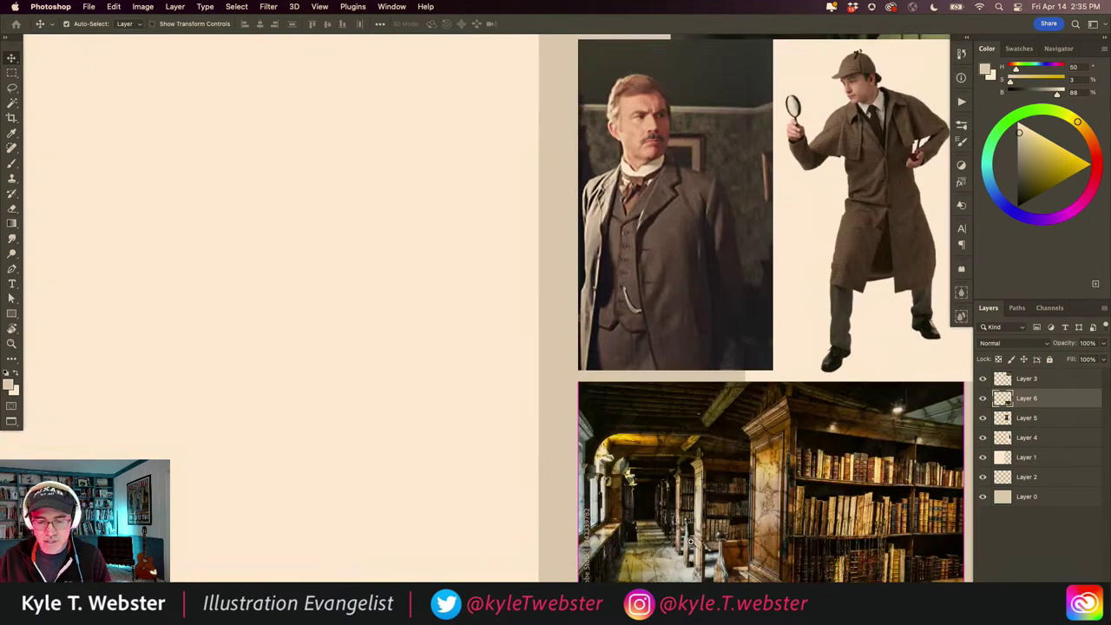
pyautogui.keyDown('super'); pyautogui.click(689, 541); pyautogui.keyUp('super')
pyautogui.moveTo(686, 539); pyautogui.dragTo(415, 428)
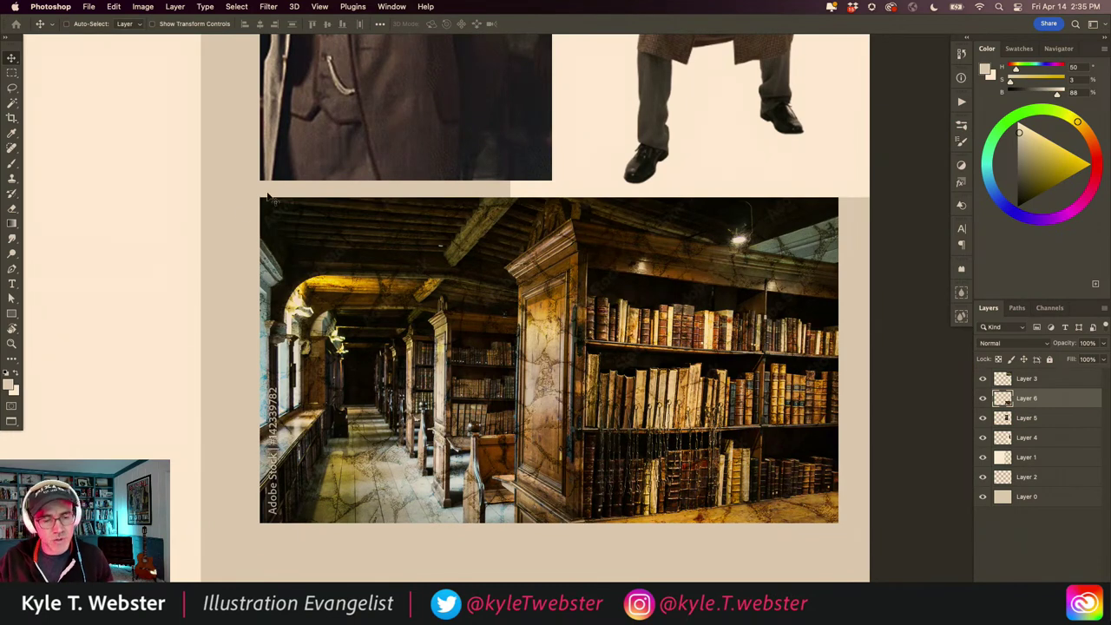
pyautogui.moveTo(271, 338); pyautogui.dragTo(325, 347)
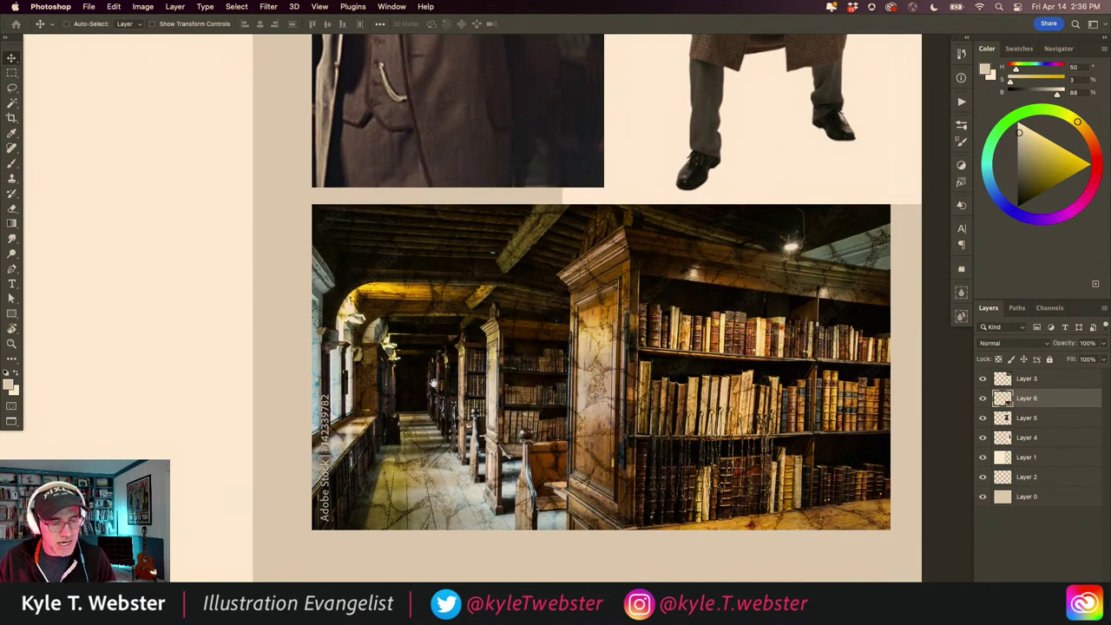
pyautogui.moveTo(400, 317); pyautogui.dragTo(422, 324)
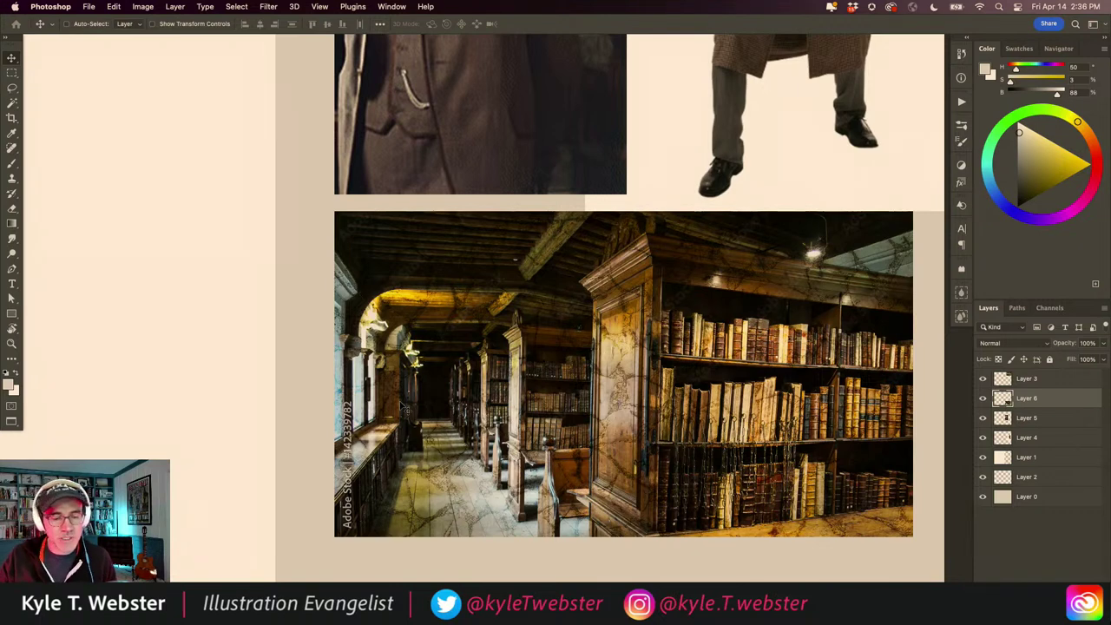
pyautogui.scroll(-3, 404, 432)
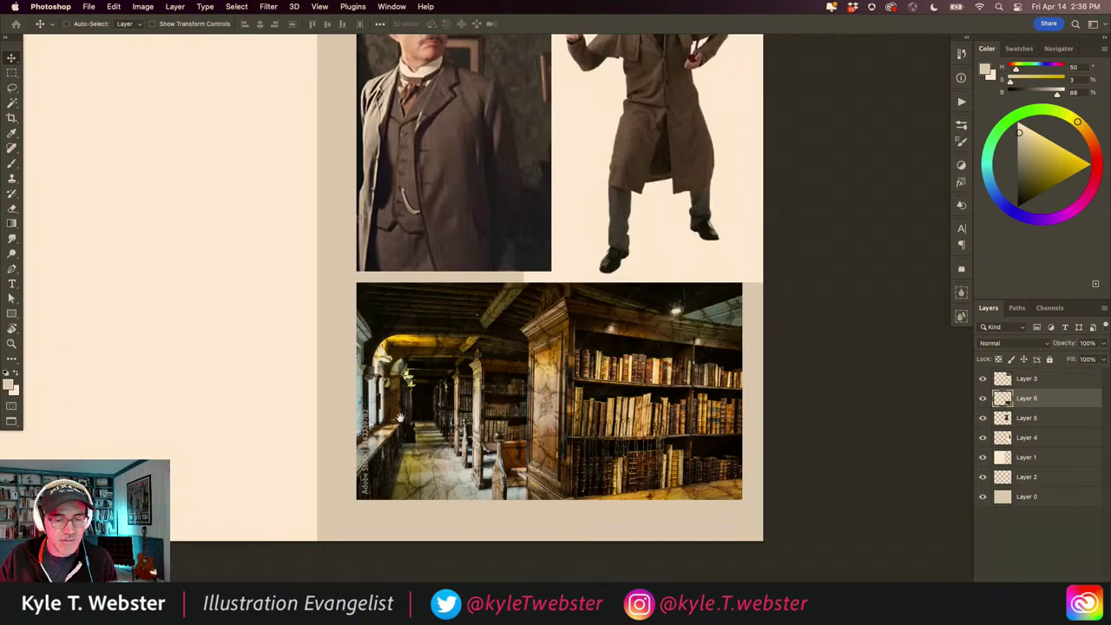
pyautogui.moveTo(314, 375); pyautogui.dragTo(493, 411)
pyautogui.moveTo(493, 411)
pyautogui.mouseDown()
pyautogui.moveTo(509, 412)
pyautogui.moveTo(478, 403)
pyautogui.mouseUp()
# Step: Activate the Brush tool and create a new empty layer above Layer 3
pyautogui.press('b')
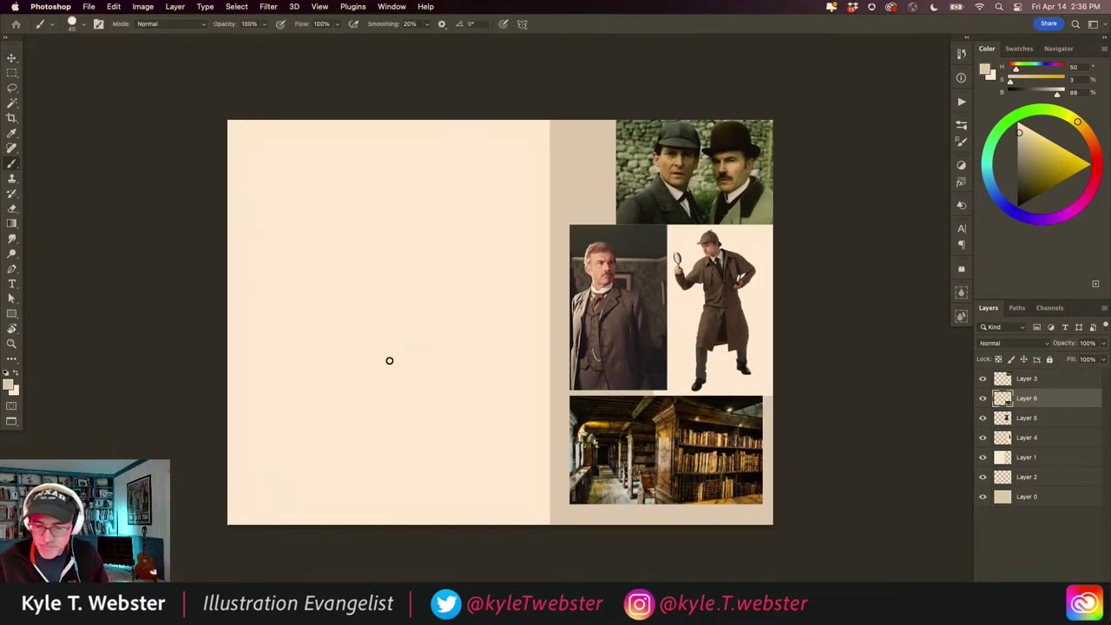
pyautogui.click(1009, 384)
pyautogui.press('super+shift+alt+n')
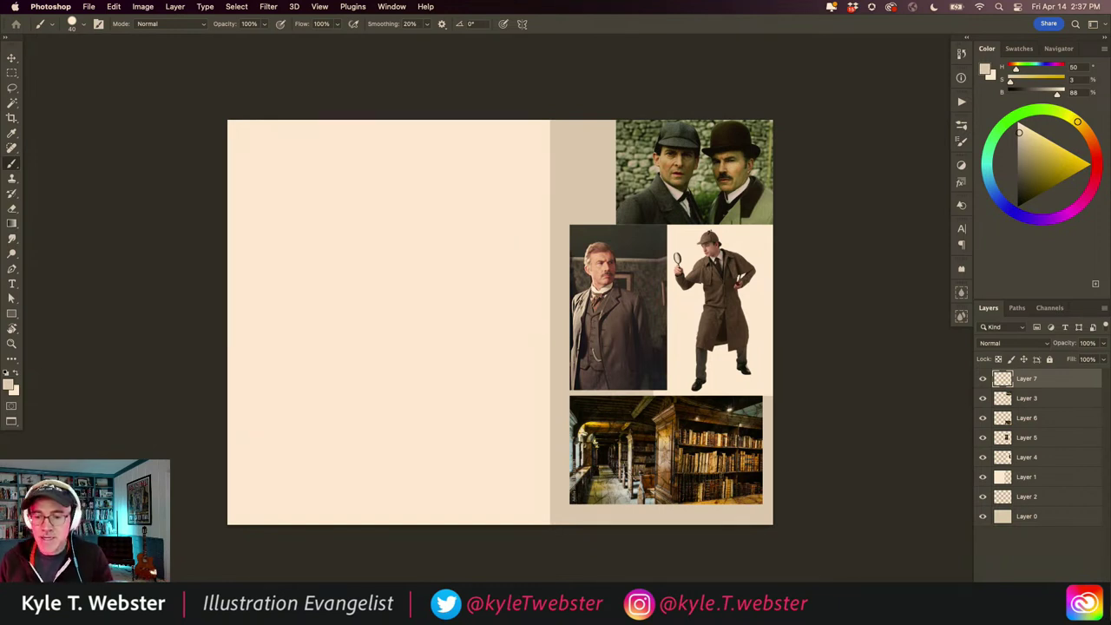
# Step: Show the brush presets and collapse the Istos KTW brush group
pyautogui.click(961, 126)
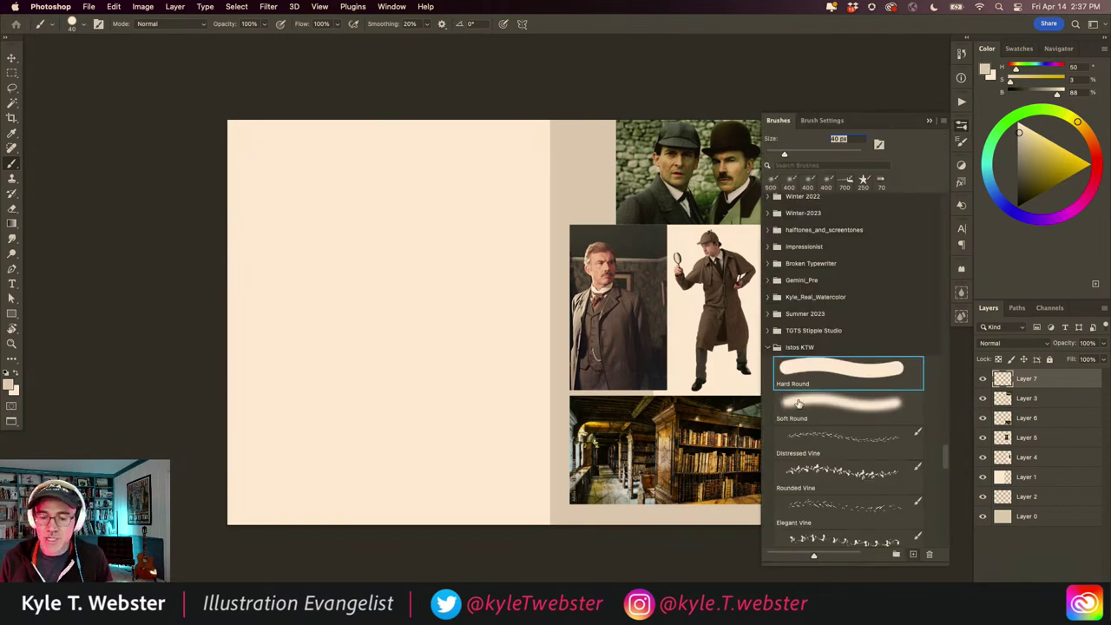
pyautogui.click(768, 347)
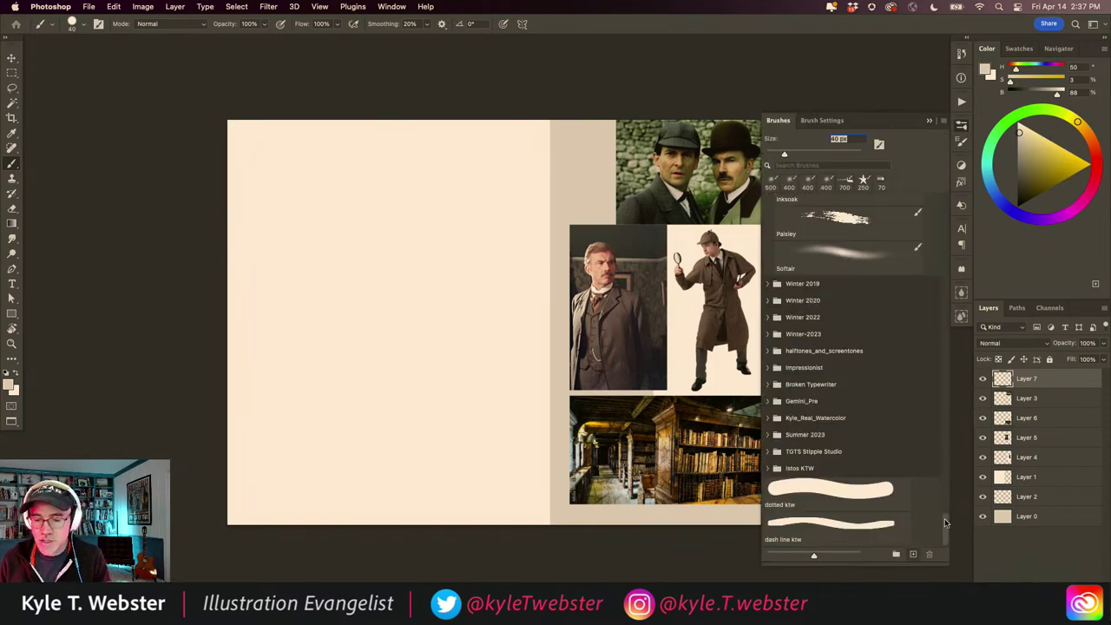
pyautogui.scroll(15, 941, 482)
pyautogui.scroll(3, 776, 210)
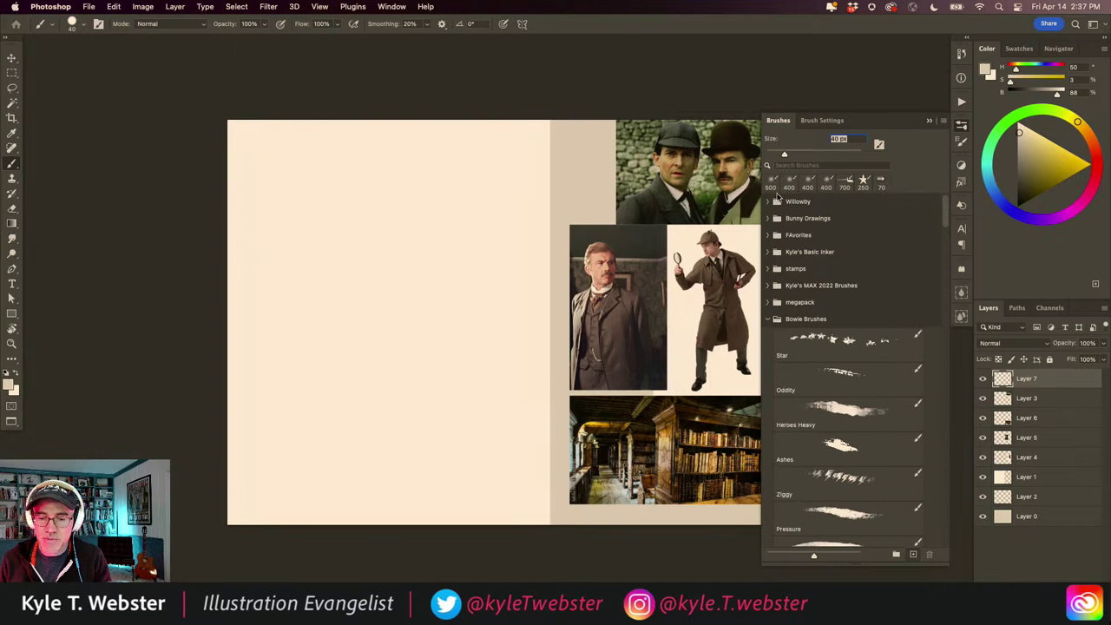
# Step: Open Adobe's Get More Brushes page in Safari, look through the downloadable brush sets, and return to Photoshop
pyautogui.click(945, 120)
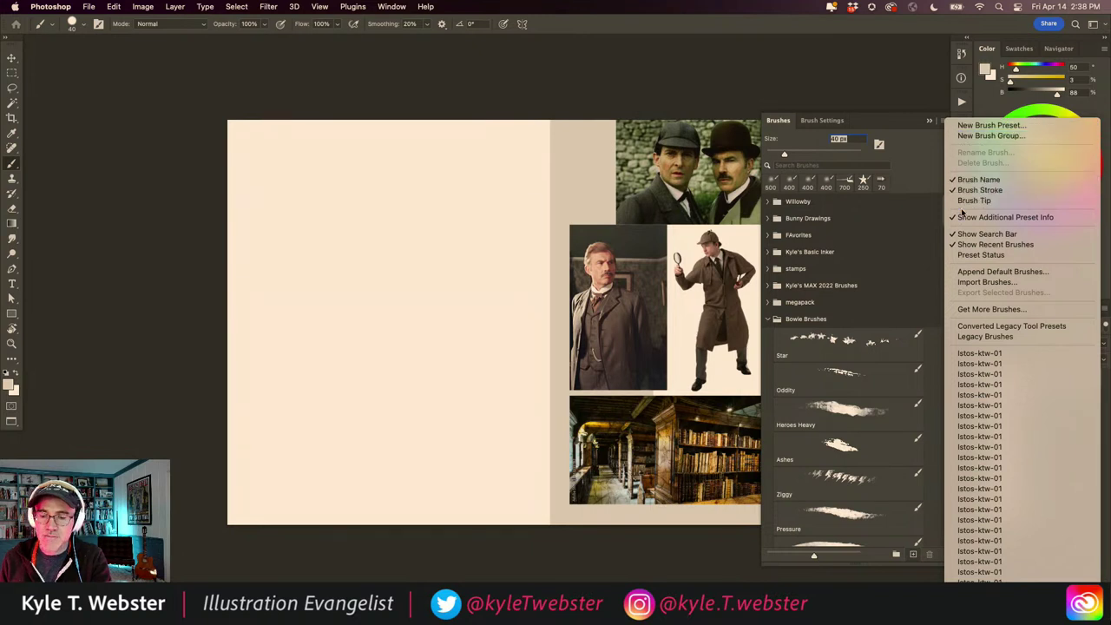
pyautogui.click(961, 310)
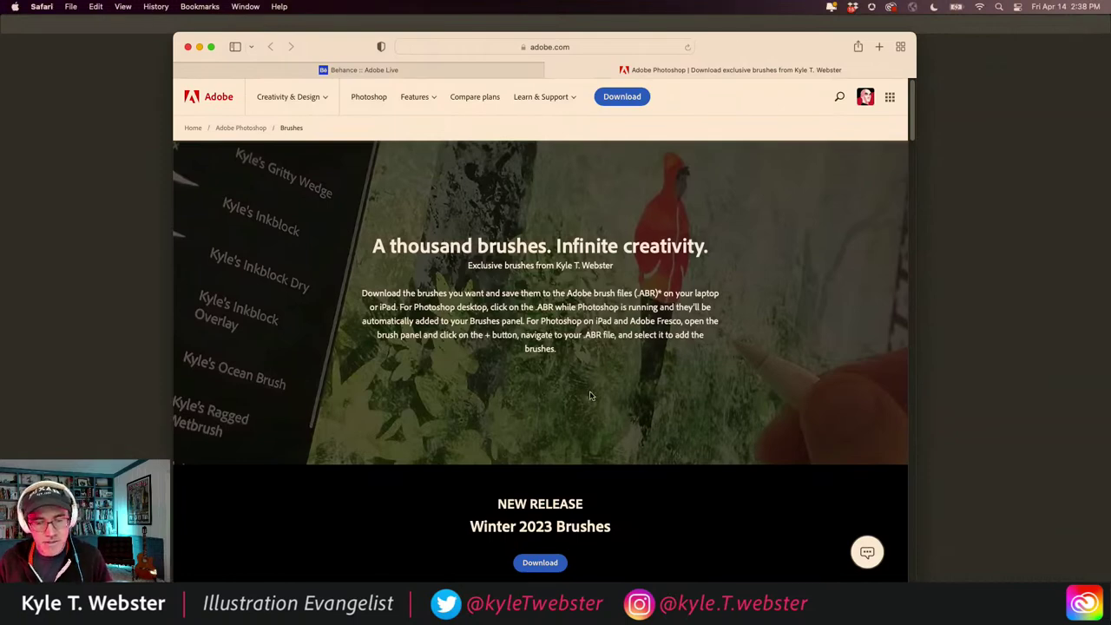
pyautogui.moveTo(911, 137); pyautogui.dragTo(907, 179)
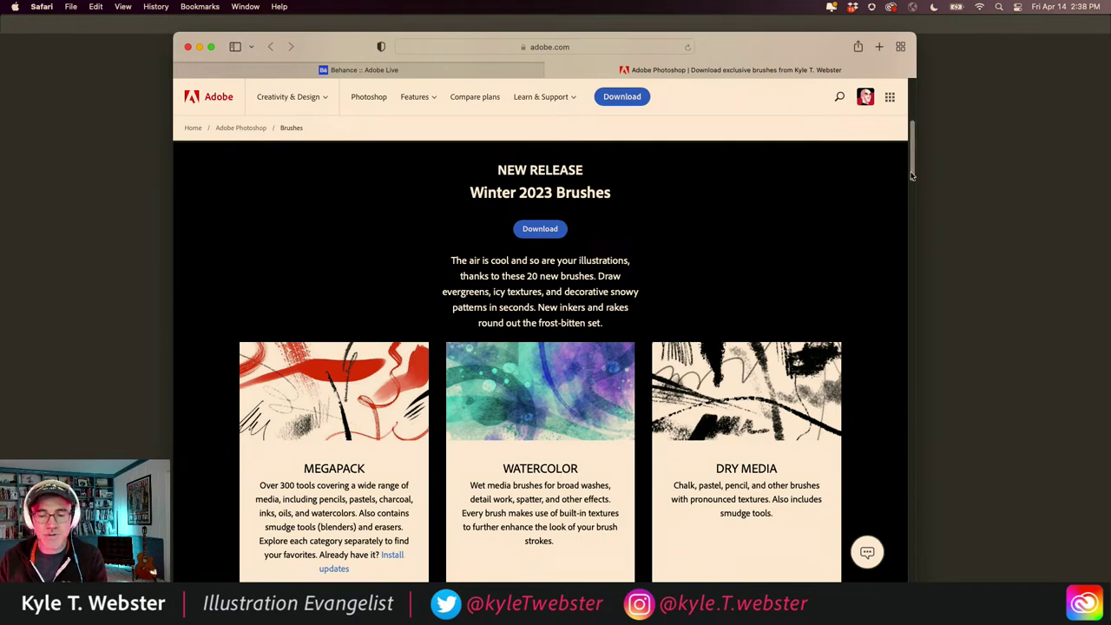
pyautogui.scroll(-1, 911, 178)
pyautogui.moveTo(911, 178); pyautogui.dragTo(857, 489)
pyautogui.scroll(-5, 857, 489)
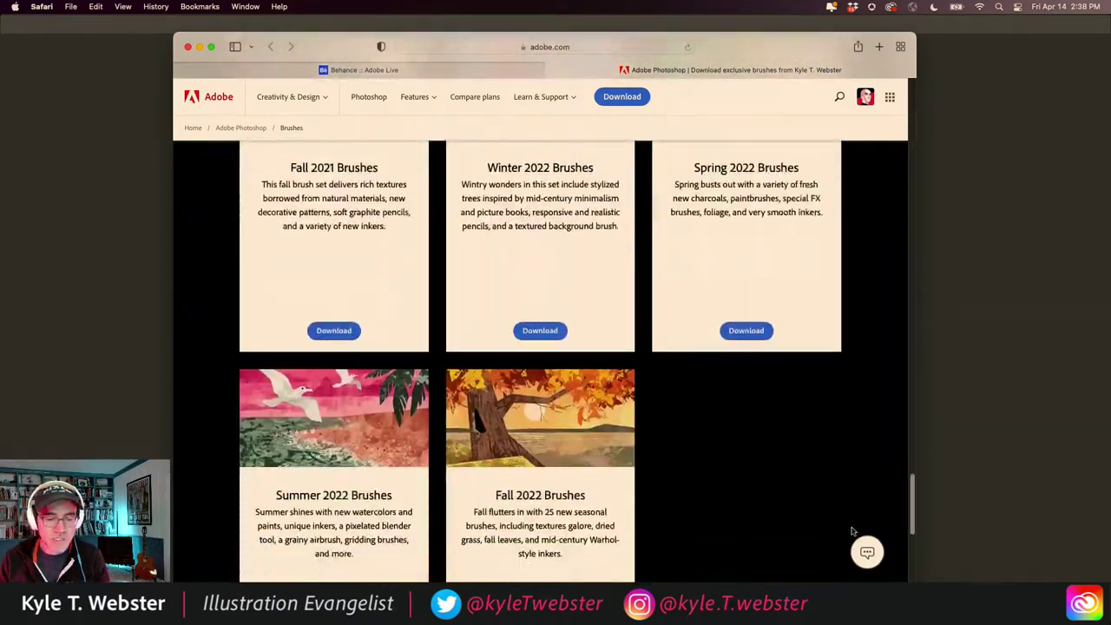
pyautogui.scroll(20, 851, 535)
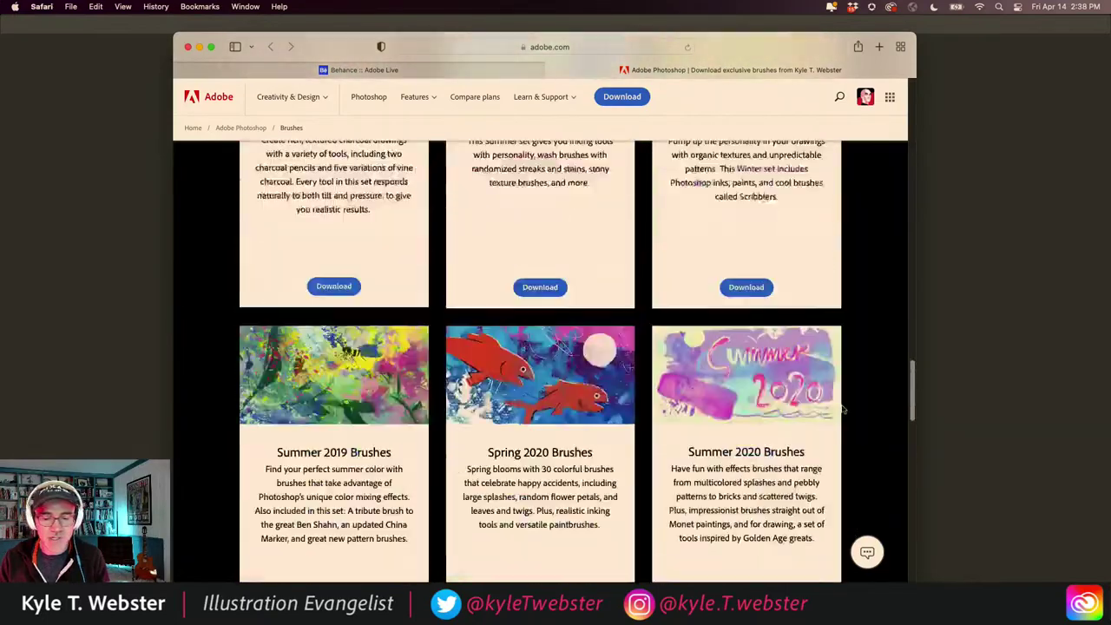
pyautogui.scroll(15, 819, 242)
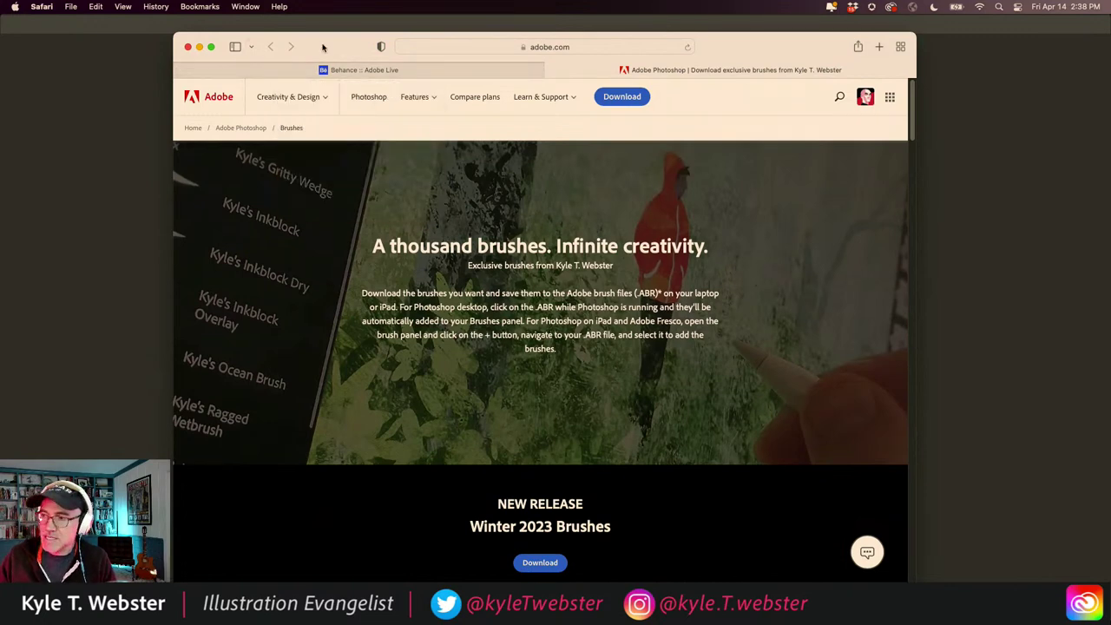
pyautogui.moveTo(322, 48); pyautogui.dragTo(1110, 48)
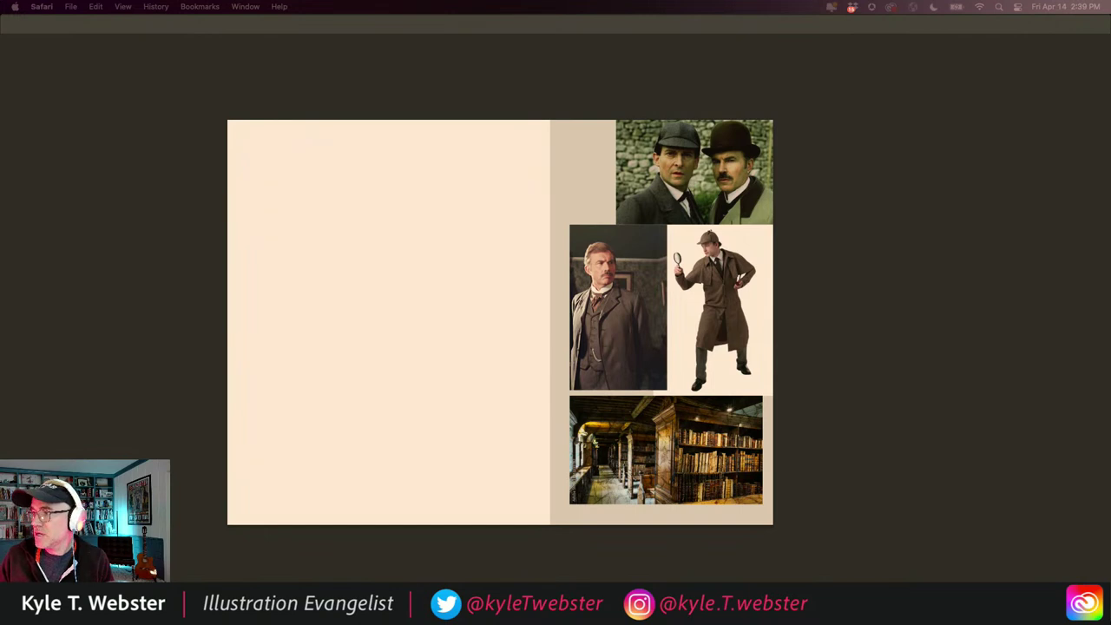
pyautogui.click(211, 248)
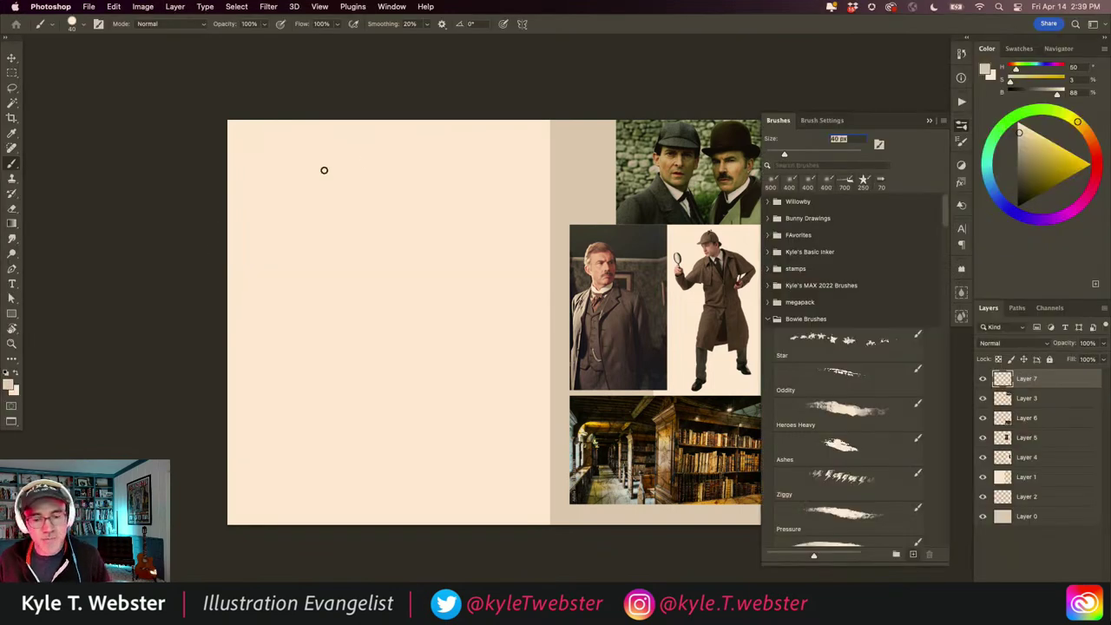
pyautogui.click(944, 122)
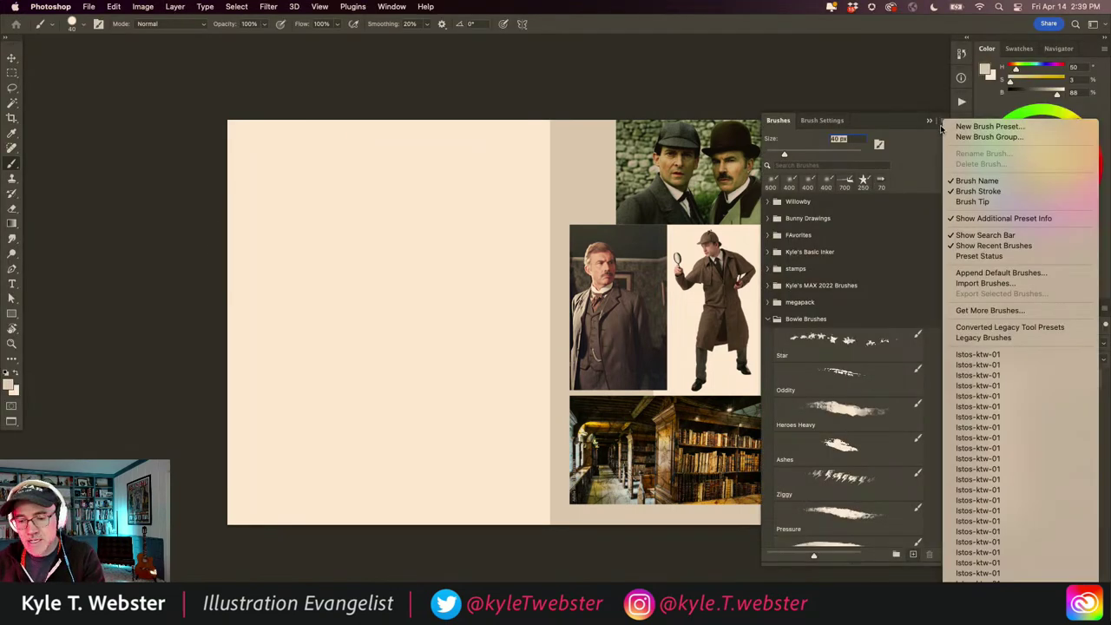
pyautogui.click(959, 285)
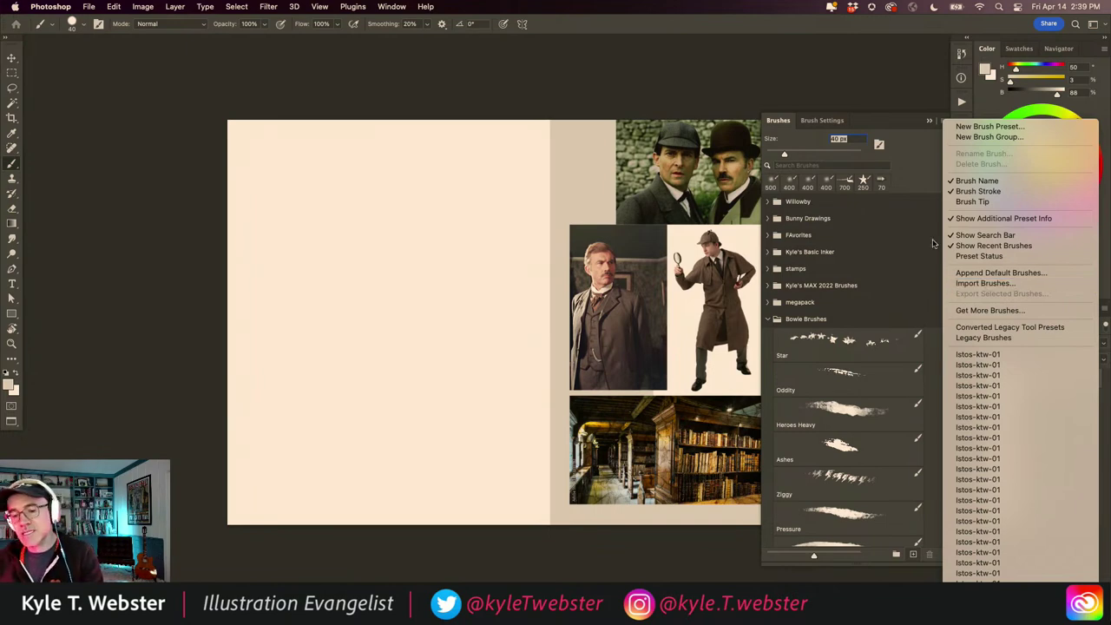
pyautogui.click(865, 125)
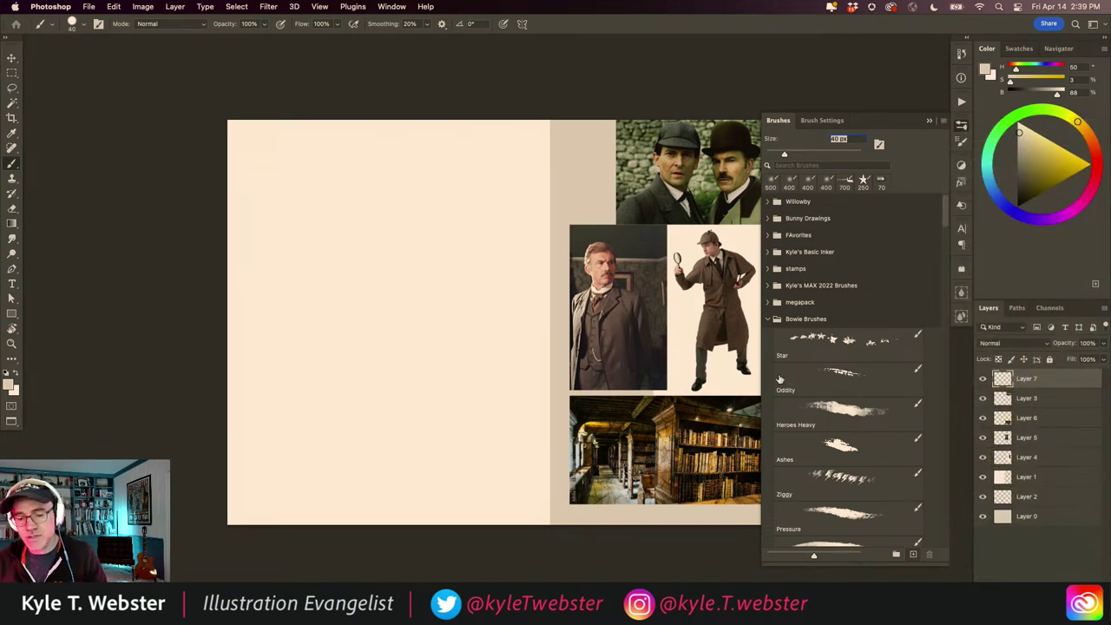
# Step: Collapse the expanded Bowie Brushes, Spring 2021 and Summer 2022 brush groups
pyautogui.click(775, 320)
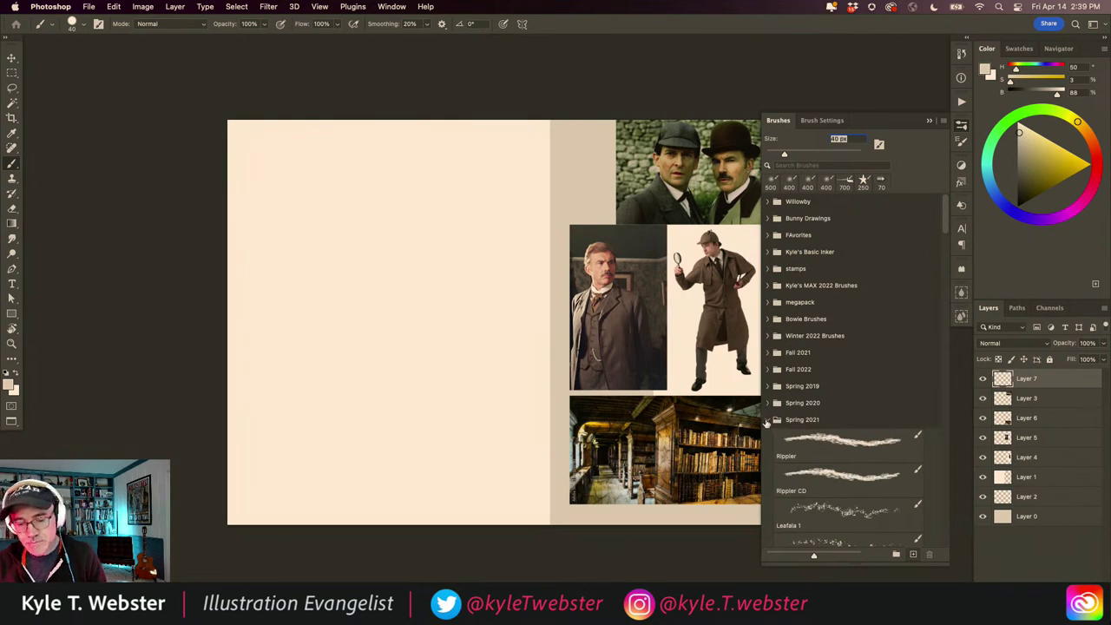
pyautogui.click(769, 419)
pyautogui.click(768, 504)
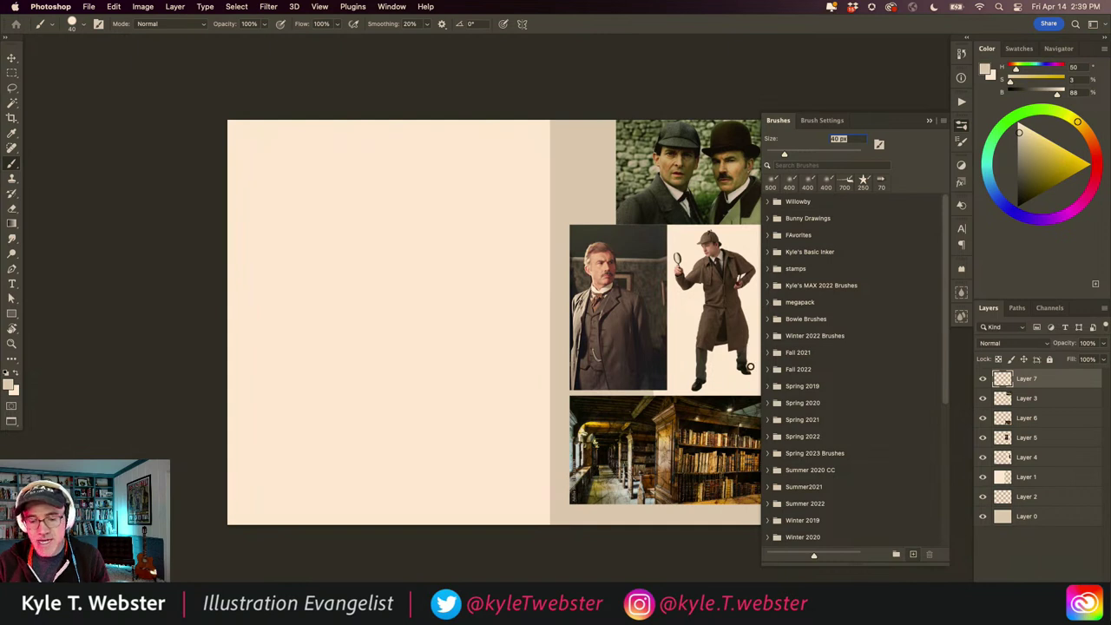
# Step: Expand the megapack brush group and select the Kyle's Drawing Box - Perfect Pencil 2 brush from its Drawing Box set
pyautogui.click(767, 302)
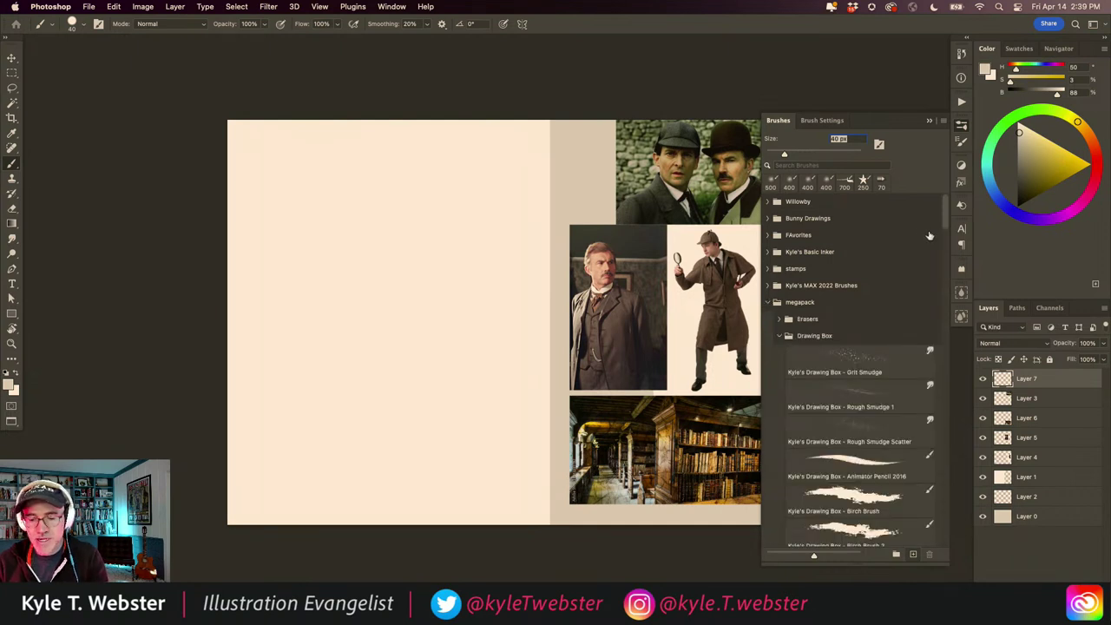
pyautogui.scroll(-5, 872, 240)
pyautogui.scroll(5, 872, 240)
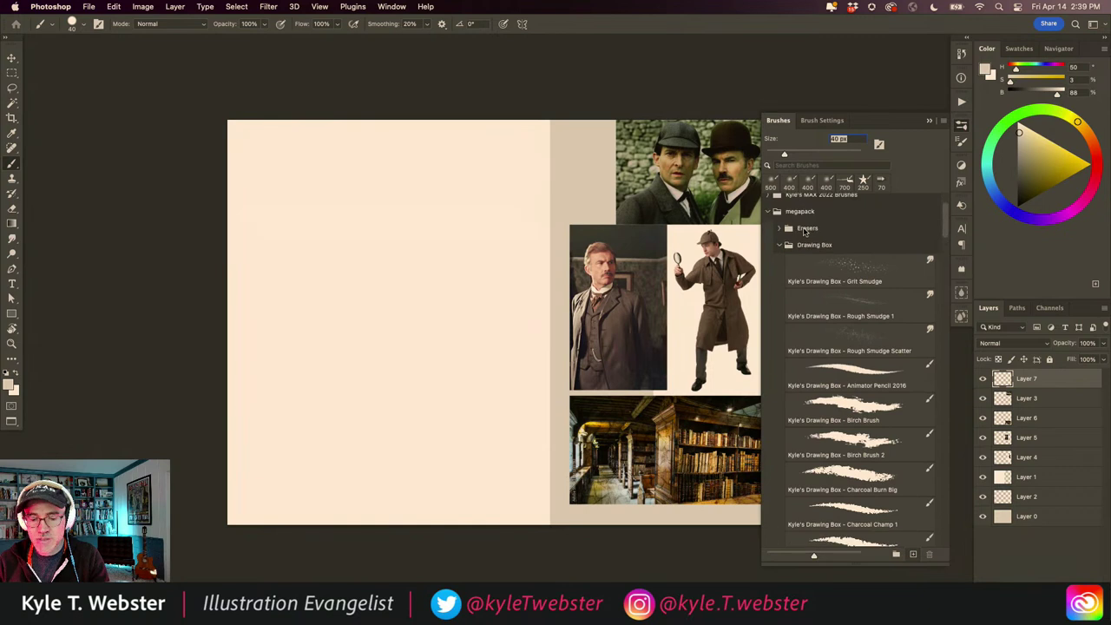
pyautogui.scroll(-12, 824, 256)
pyautogui.scroll(5, 790, 267)
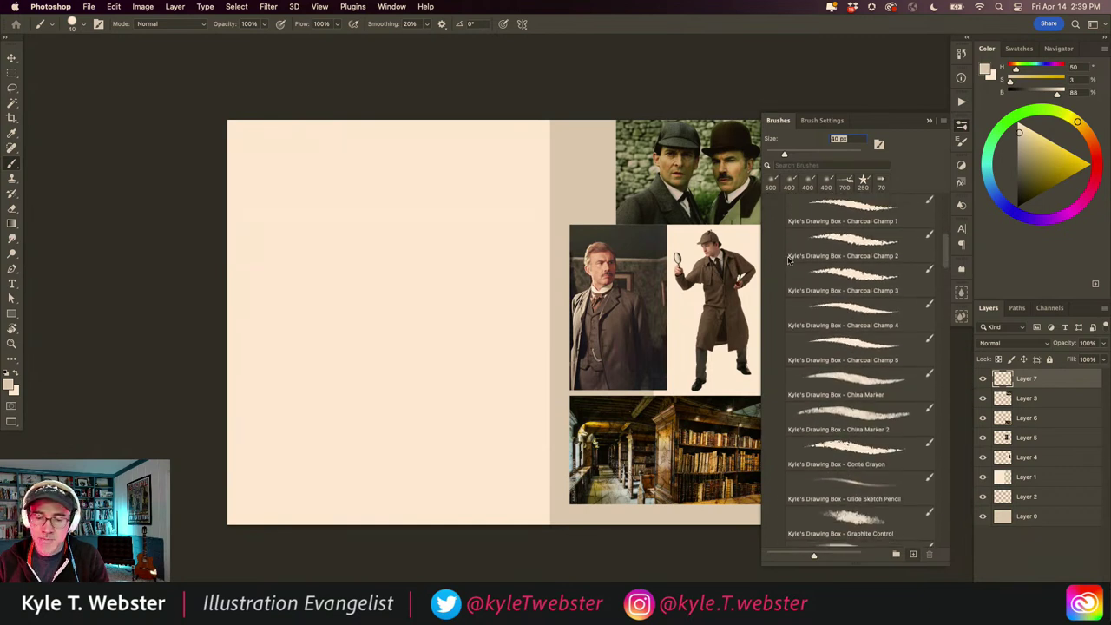
pyautogui.scroll(-10, 786, 249)
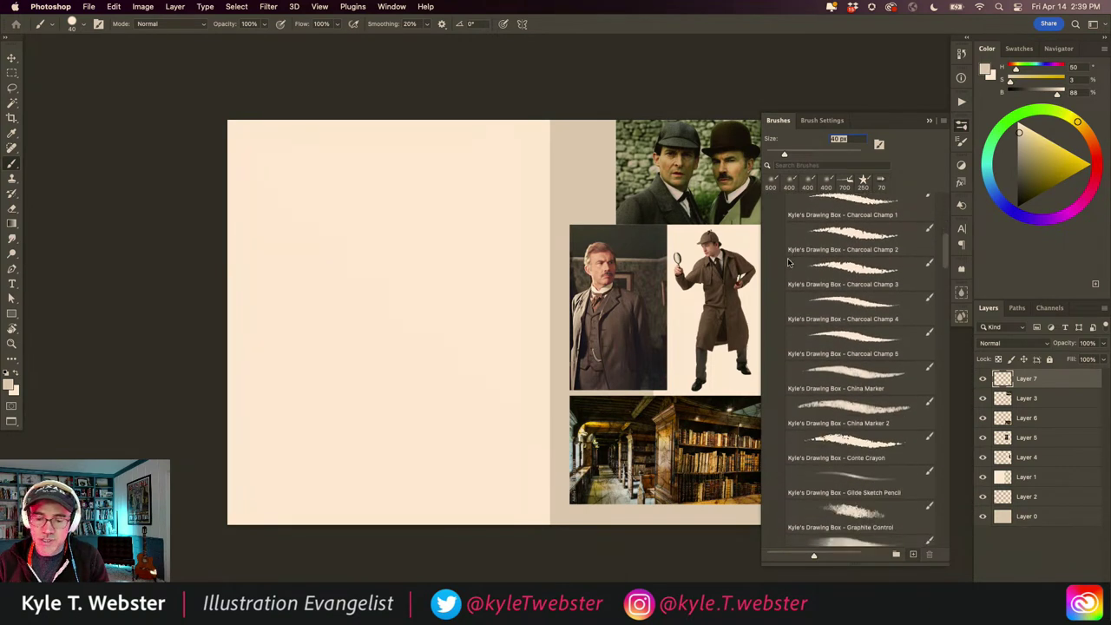
pyautogui.scroll(-9, 792, 291)
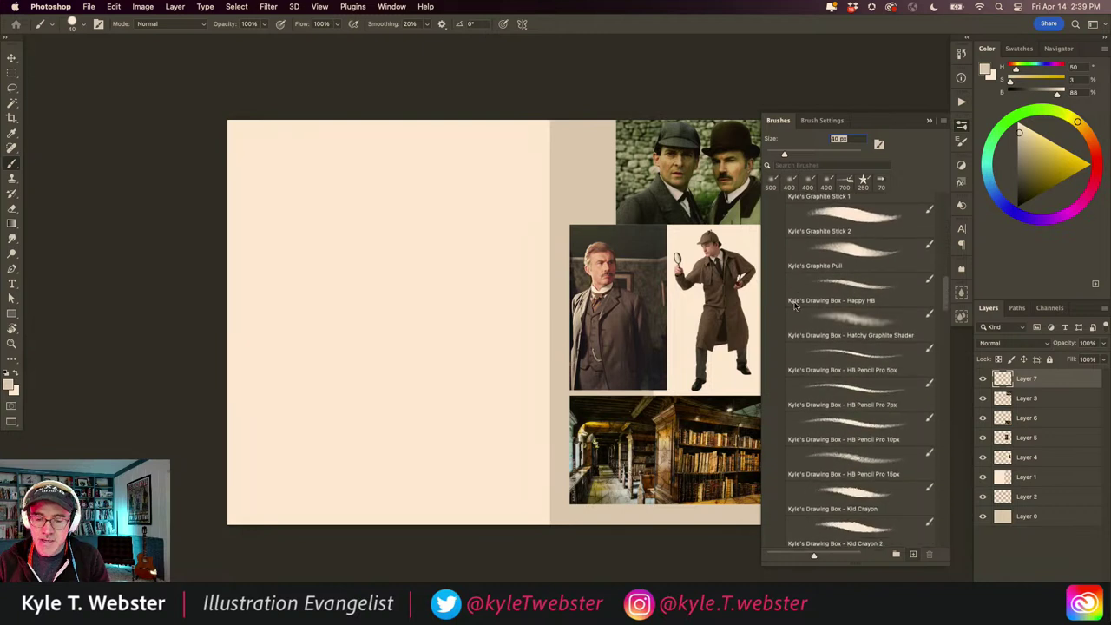
pyautogui.scroll(-3, 795, 322)
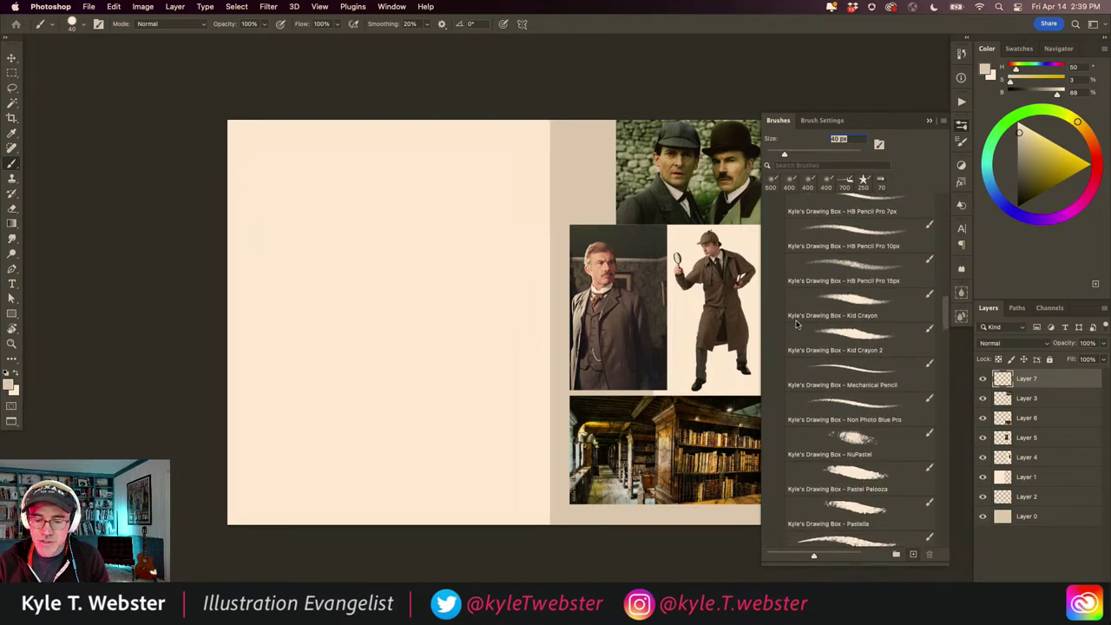
pyautogui.scroll(-6, 796, 339)
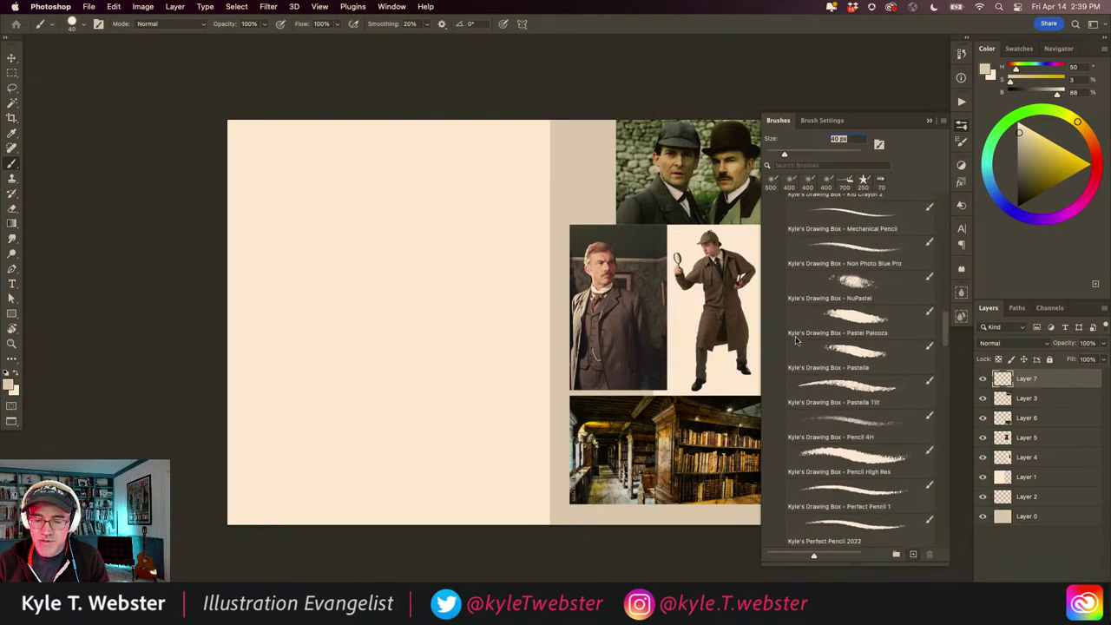
pyautogui.scroll(-1, 796, 354)
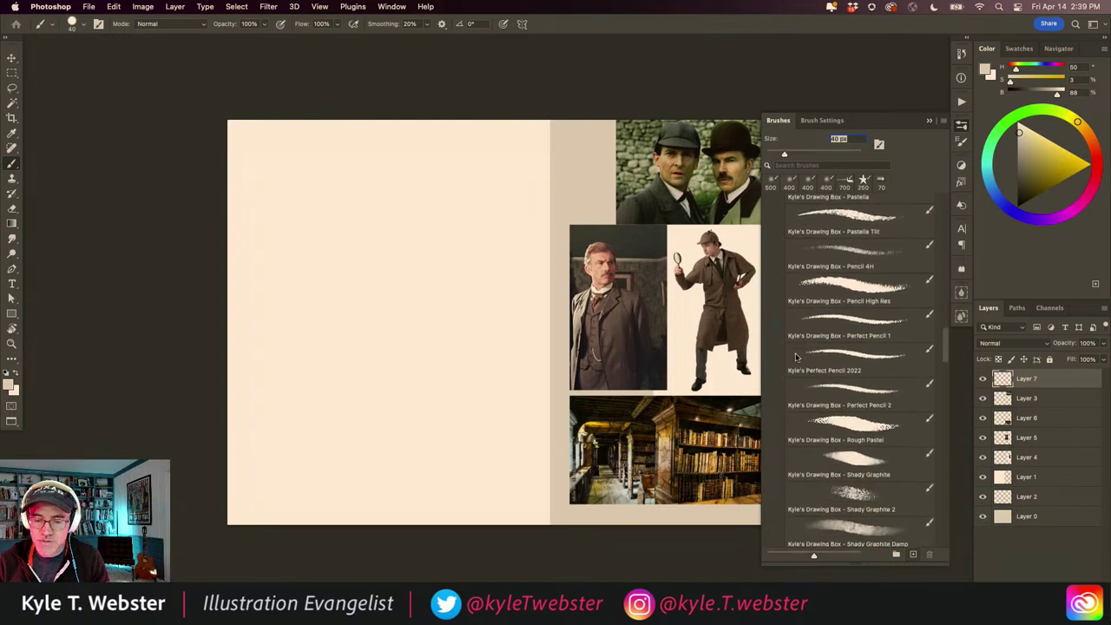
pyautogui.click(844, 393)
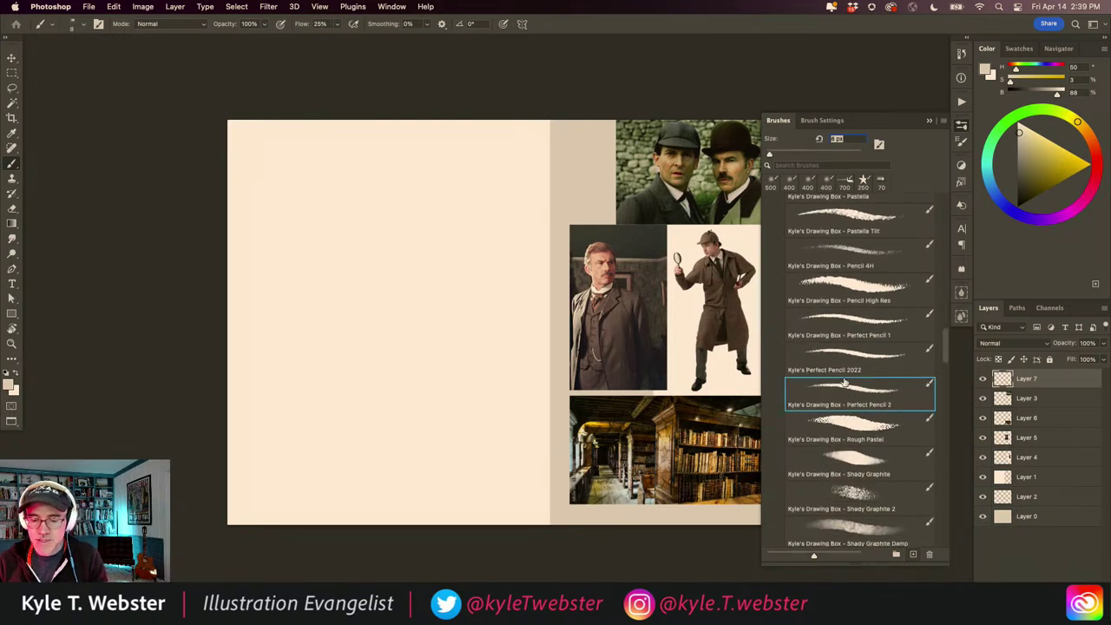
# Step: Collapse the brush presets and reset the foreground colour to black
pyautogui.click(929, 121)
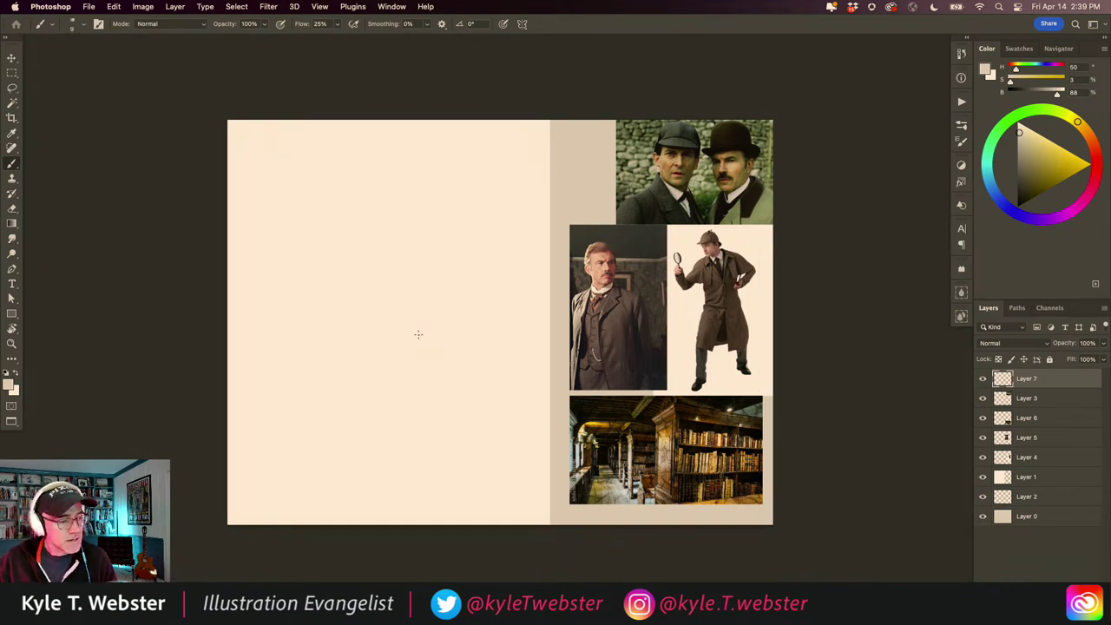
pyautogui.press('d')
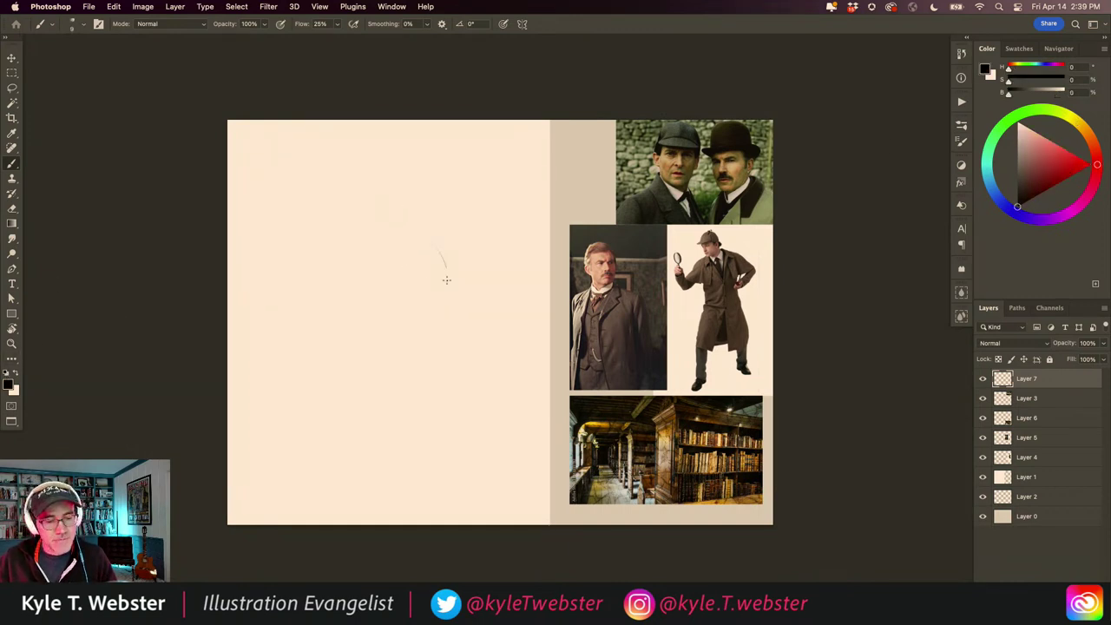
# Step: Test the pencil brush with loose scribbles and dense hatching of varying pressure on the blank cream page
pyautogui.moveTo(446, 279)
pyautogui.mouseDown()
pyautogui.moveTo(421, 272)
pyautogui.moveTo(407, 283)
pyautogui.moveTo(406, 334)
pyautogui.moveTo(375, 377)
pyautogui.mouseUp()
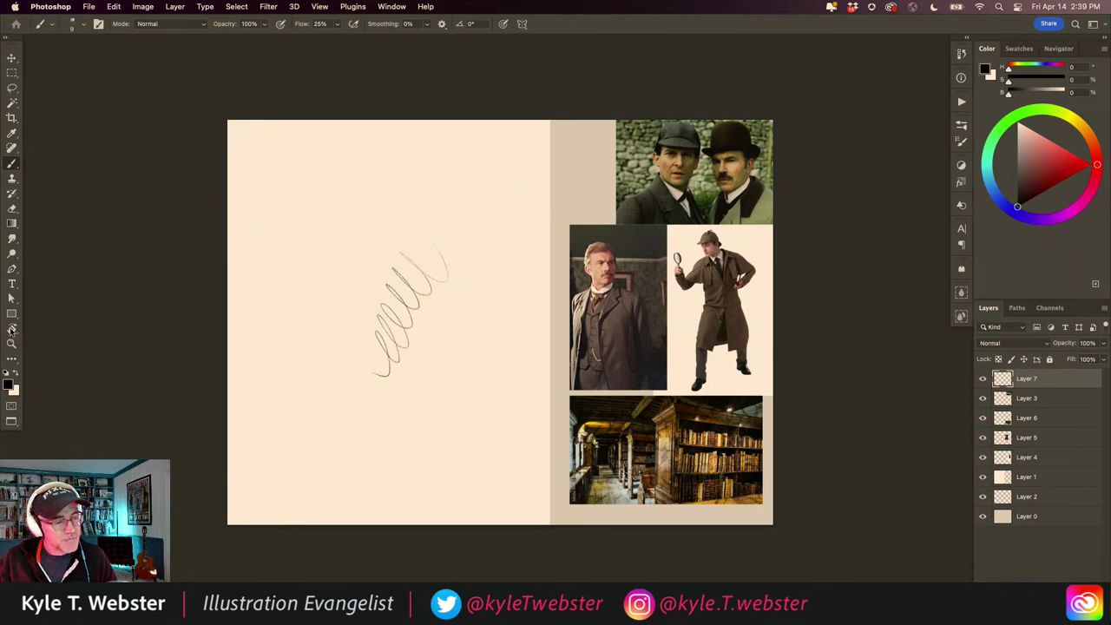
pyautogui.doubleClick(11, 343)
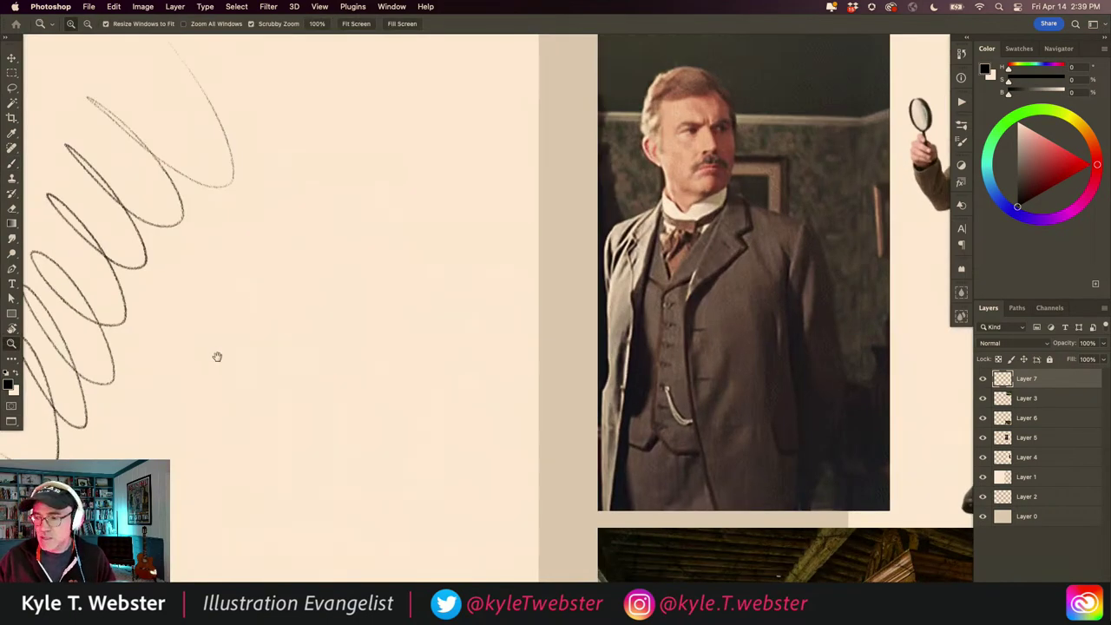
pyautogui.moveTo(217, 357); pyautogui.dragTo(500, 363)
pyautogui.click(320, 325)
pyautogui.press('b')
pyautogui.moveTo(275, 141)
pyautogui.mouseDown()
pyautogui.moveTo(187, 270)
pyautogui.moveTo(240, 329)
pyautogui.moveTo(229, 438)
pyautogui.mouseUp()
pyautogui.moveTo(733, 303)
pyautogui.mouseDown()
pyautogui.moveTo(751, 328)
pyautogui.moveTo(756, 427)
pyautogui.moveTo(739, 447)
pyautogui.moveTo(677, 382)
pyautogui.moveTo(632, 453)
pyautogui.mouseUp()
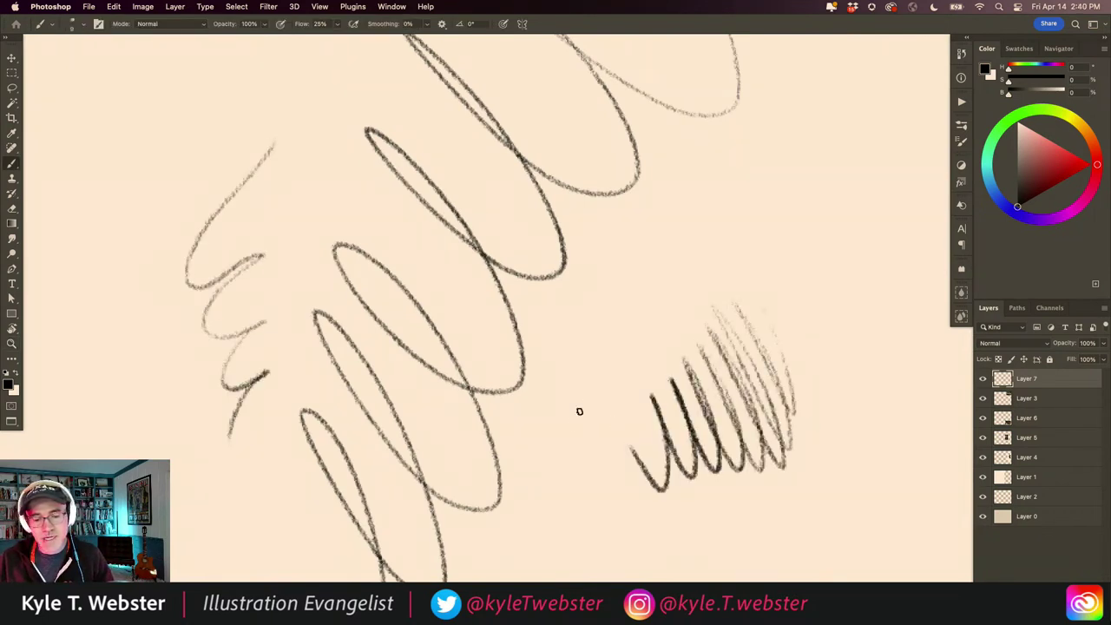
# Step: Clear all the test scribbles from Layer 7 and drop the selection
pyautogui.scroll(-6, 579, 412)
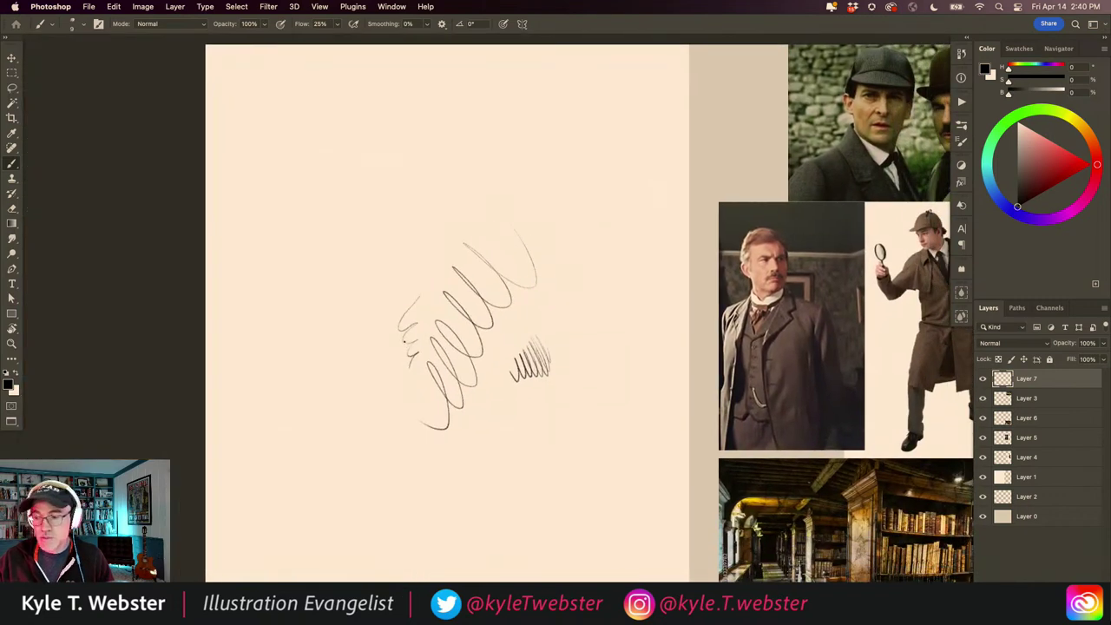
pyautogui.press('super+a')
pyautogui.press('BackSpace')
pyautogui.press('super+d')
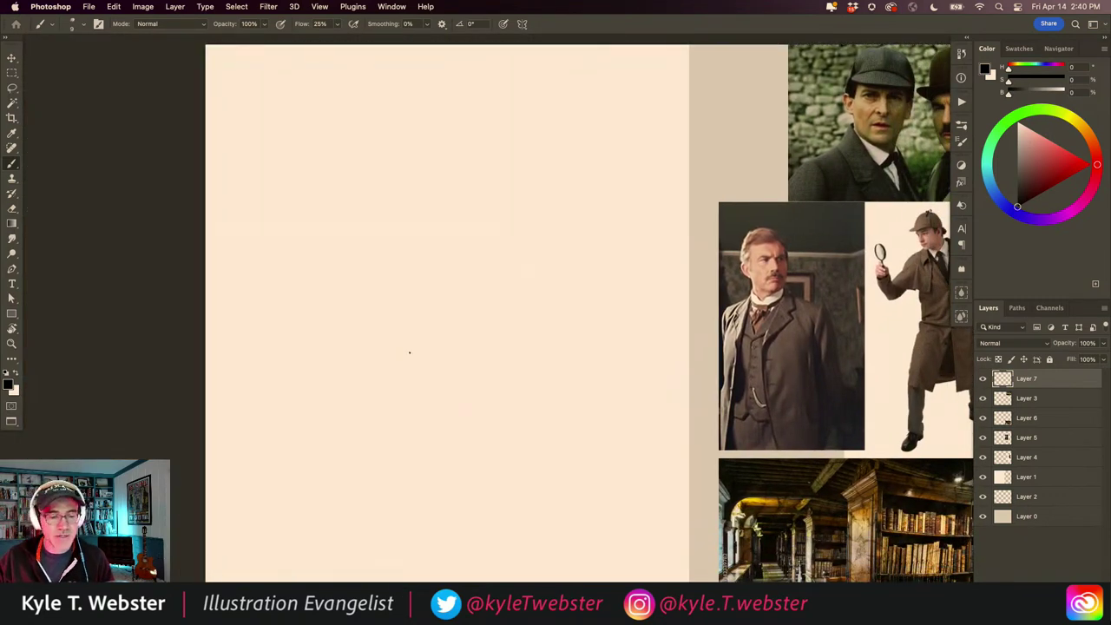
# Step: Select the whole blank cream page area with a rectangular marquee and add a new layer above Layer 7
pyautogui.scroll(-3, 403, 280)
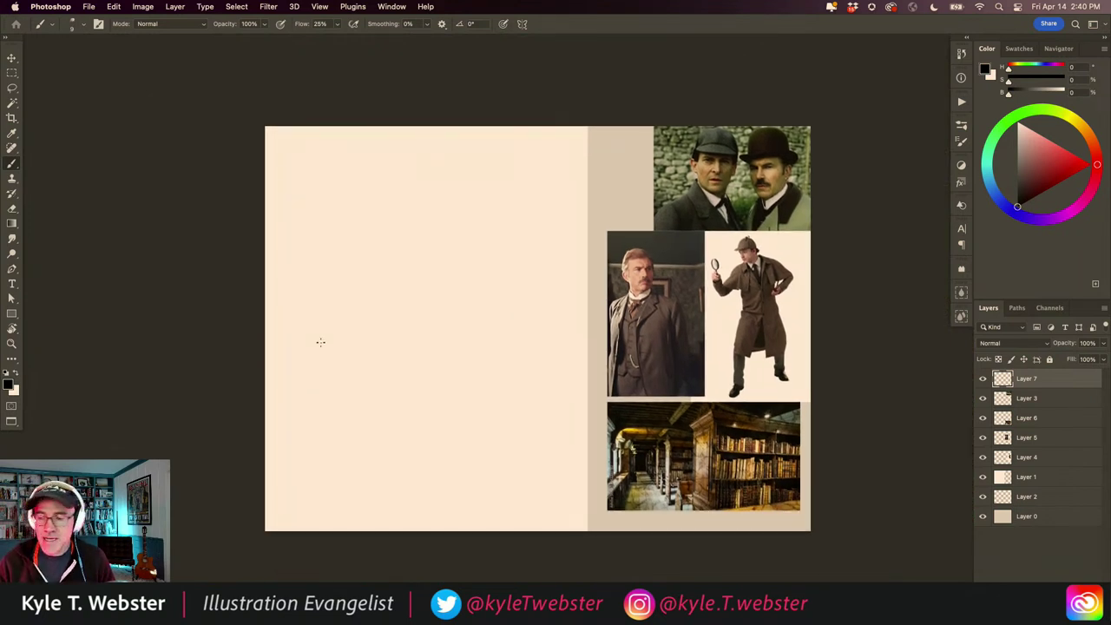
pyautogui.press('m')
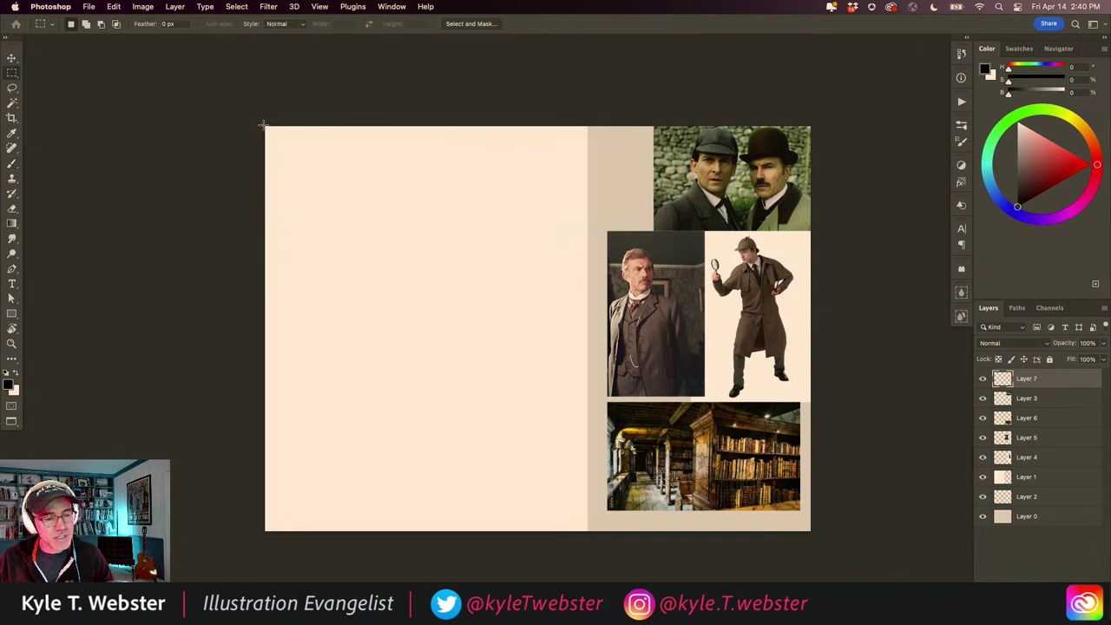
pyautogui.moveTo(263, 124); pyautogui.dragTo(587, 571)
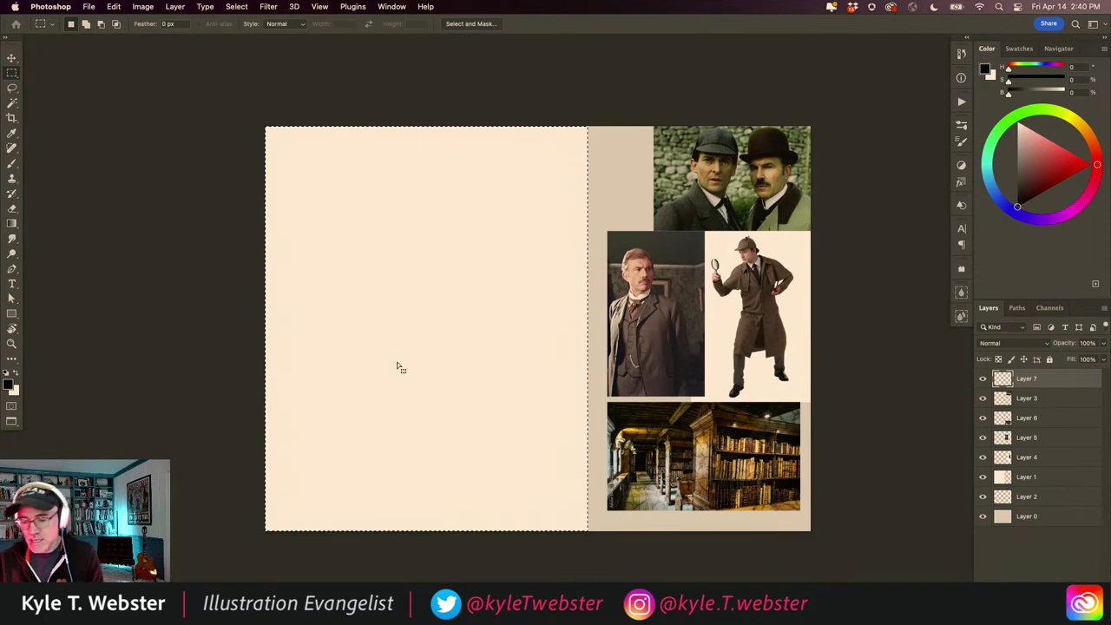
pyautogui.press('super+shift+alt+n')
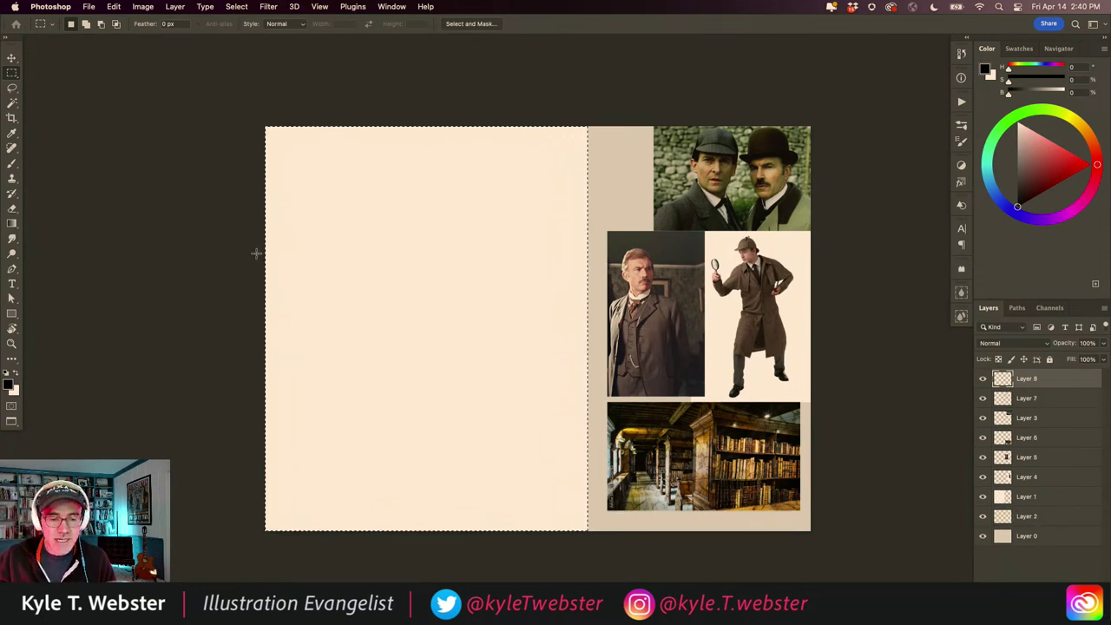
# Step: Transform the selection proportionally to about 36% and place it near the upper-left corner of the cream page
pyautogui.click(236, 7)
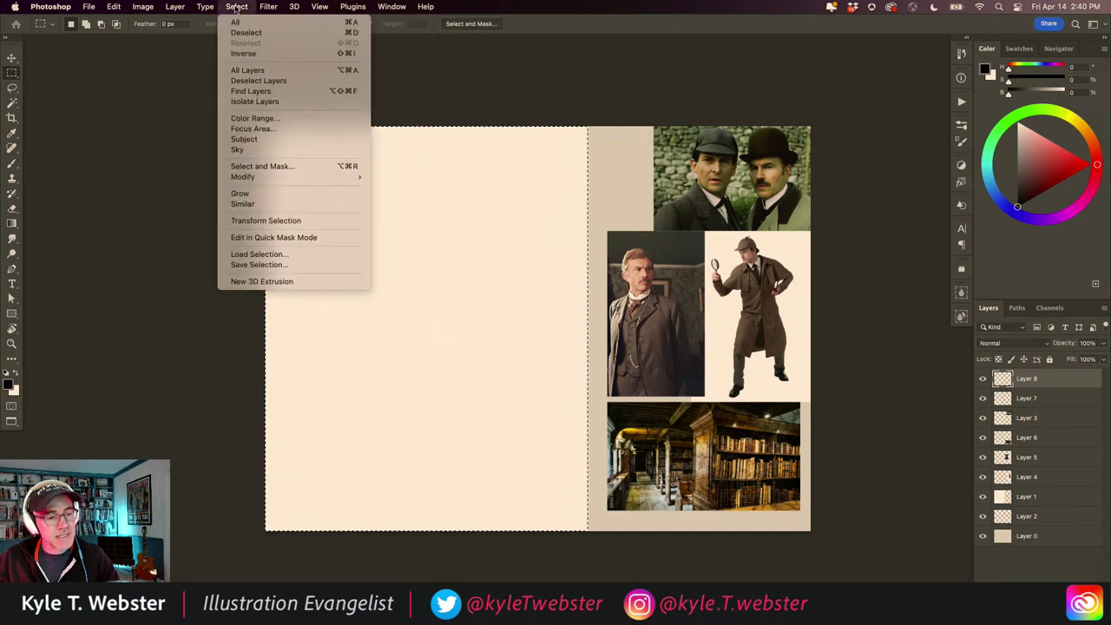
pyautogui.click(238, 219)
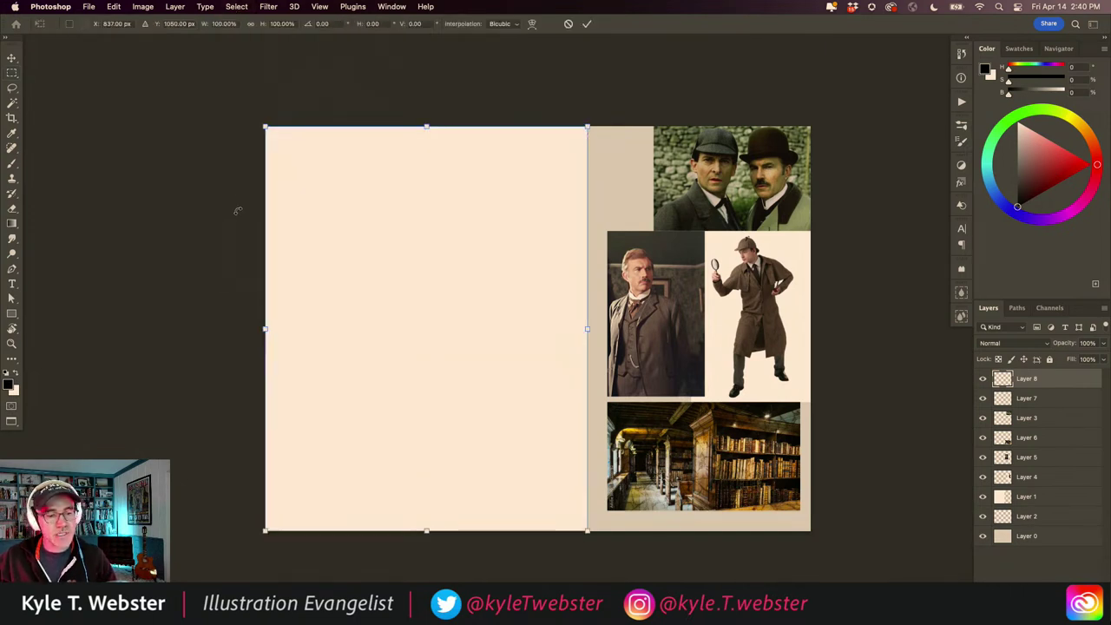
pyautogui.moveTo(266, 128); pyautogui.dragTo(471, 385)
pyautogui.moveTo(495, 454); pyautogui.dragTo(324, 227)
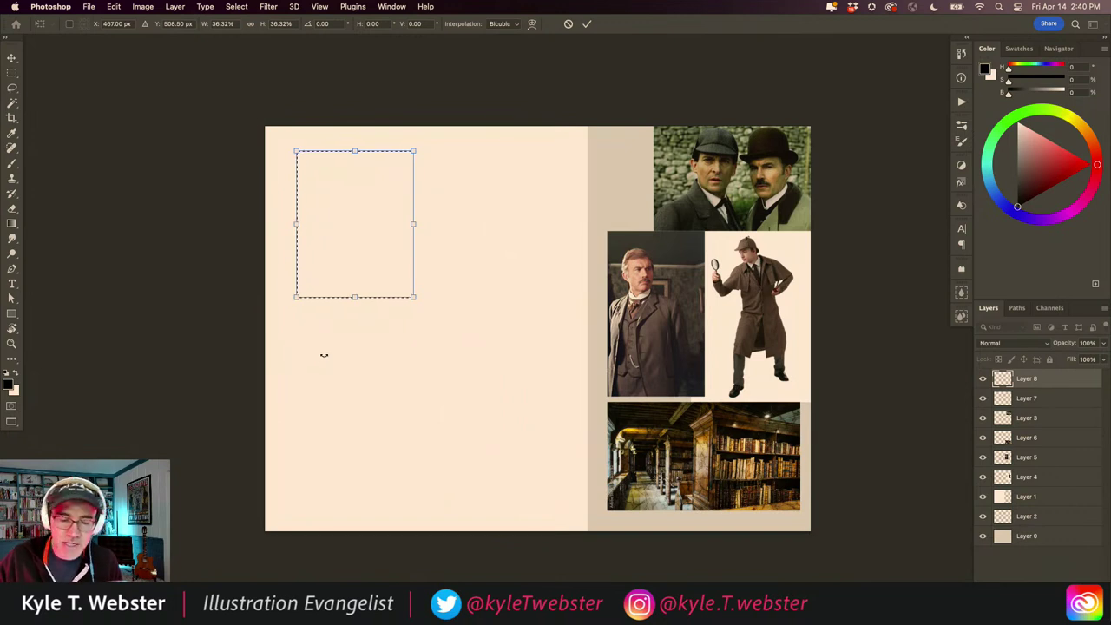
pyautogui.press('Return')
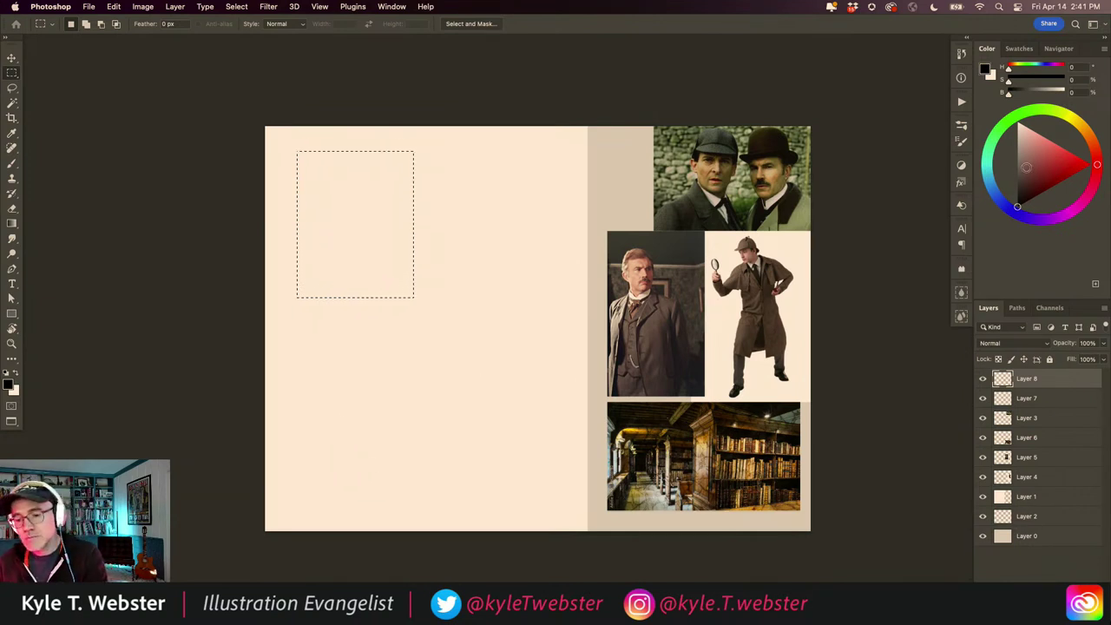
# Step: Fill the thumbnail-sized selection on Layer 8 with a neutral grey of 52% brightness and deselect
pyautogui.click(1004, 146)
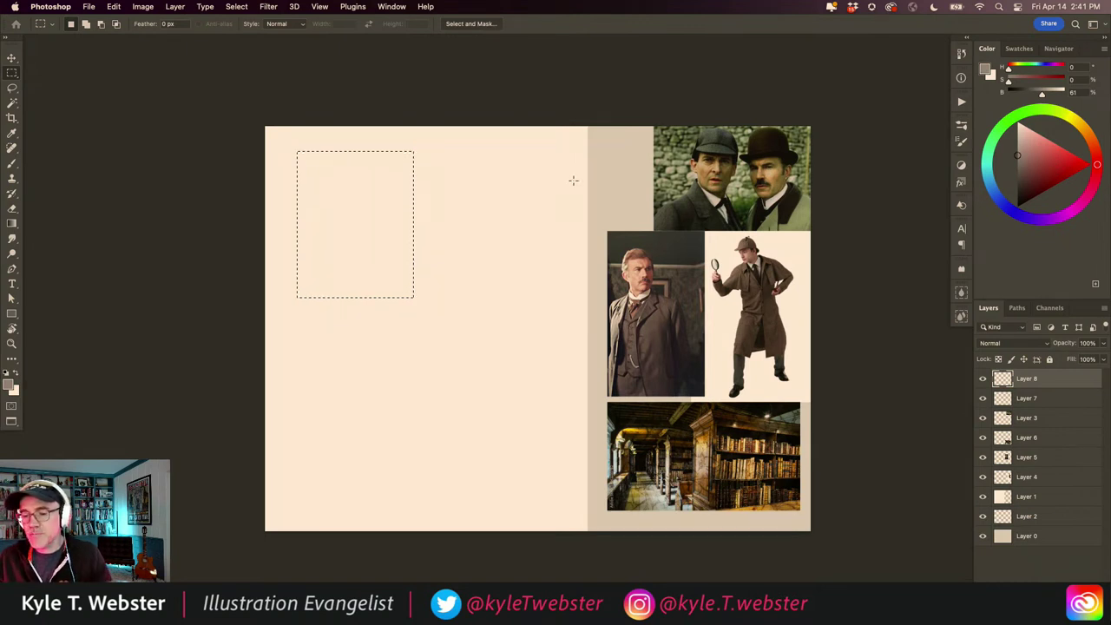
pyautogui.click(1017, 161)
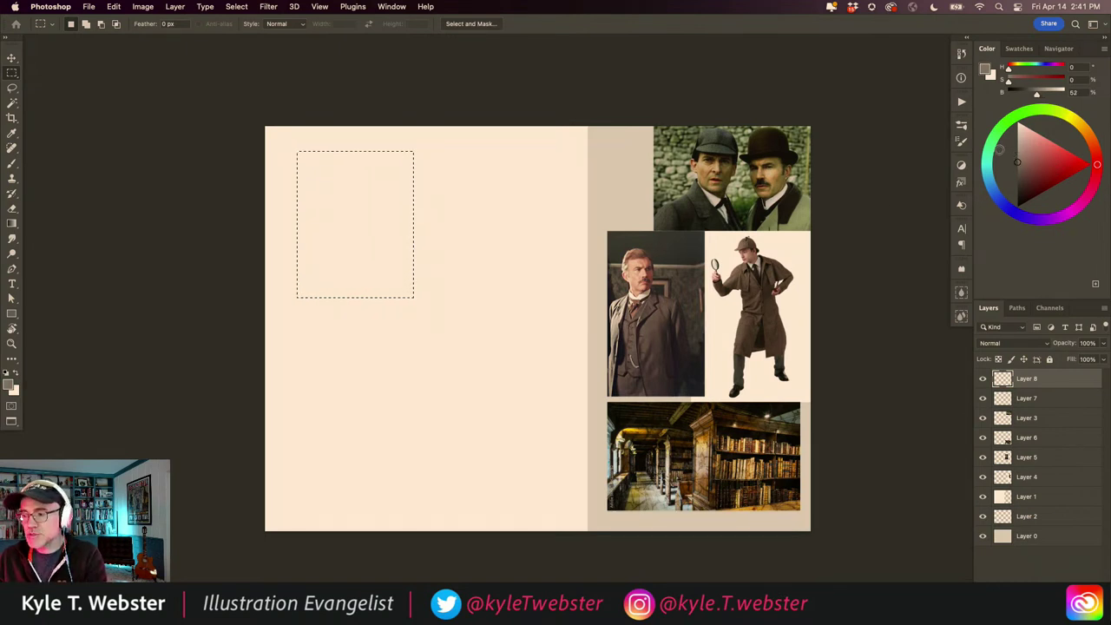
pyautogui.press('alt')
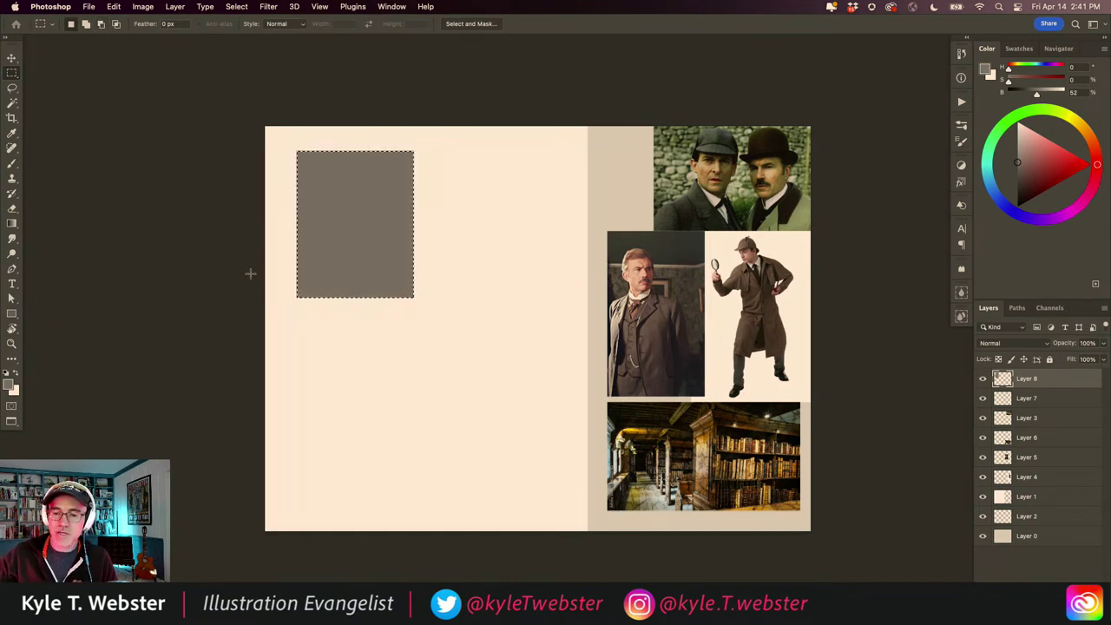
pyautogui.click(209, 184)
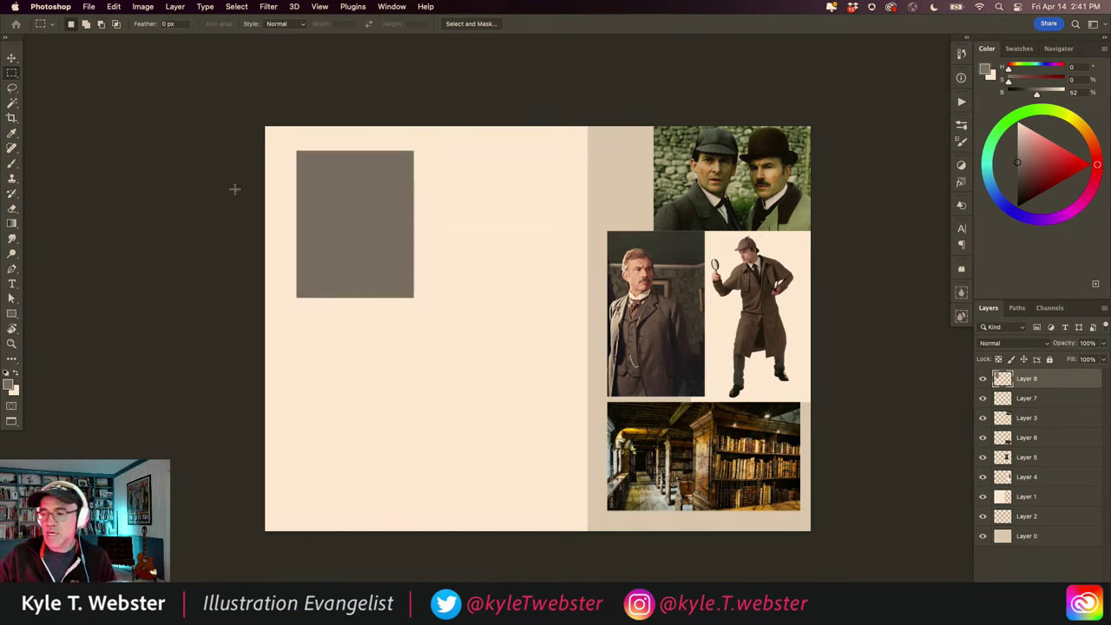
# Step: Recolour the thumbnail rectangle with a lighter 63% brightness grey, locking Layer 8's transparent pixels only during the fill
pyautogui.moveTo(1016, 160); pyautogui.dragTo(1015, 153)
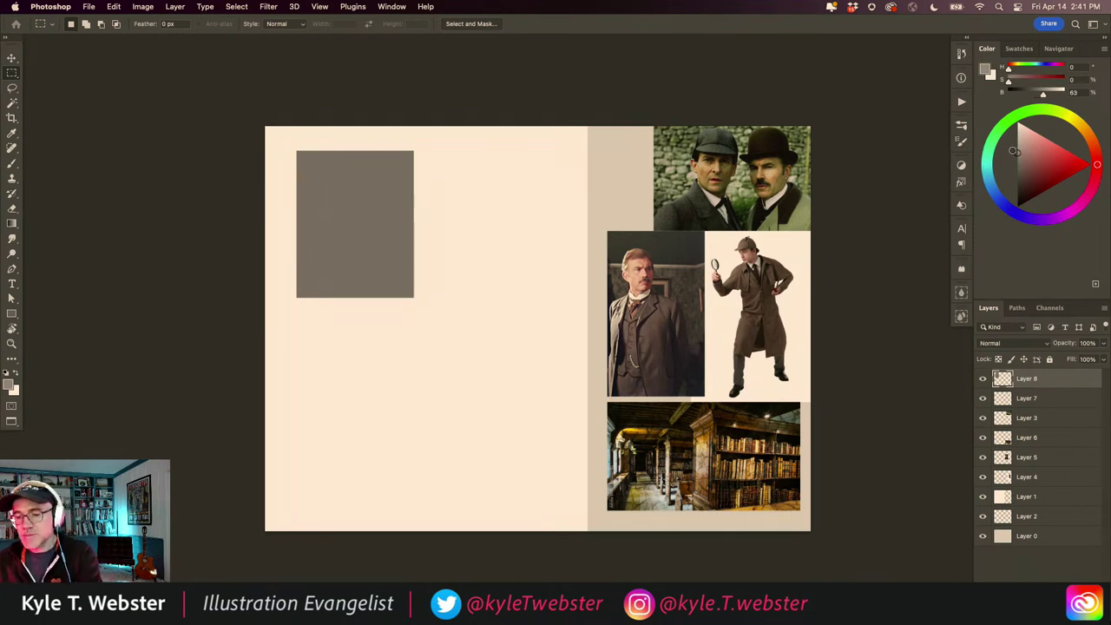
pyautogui.click(998, 359)
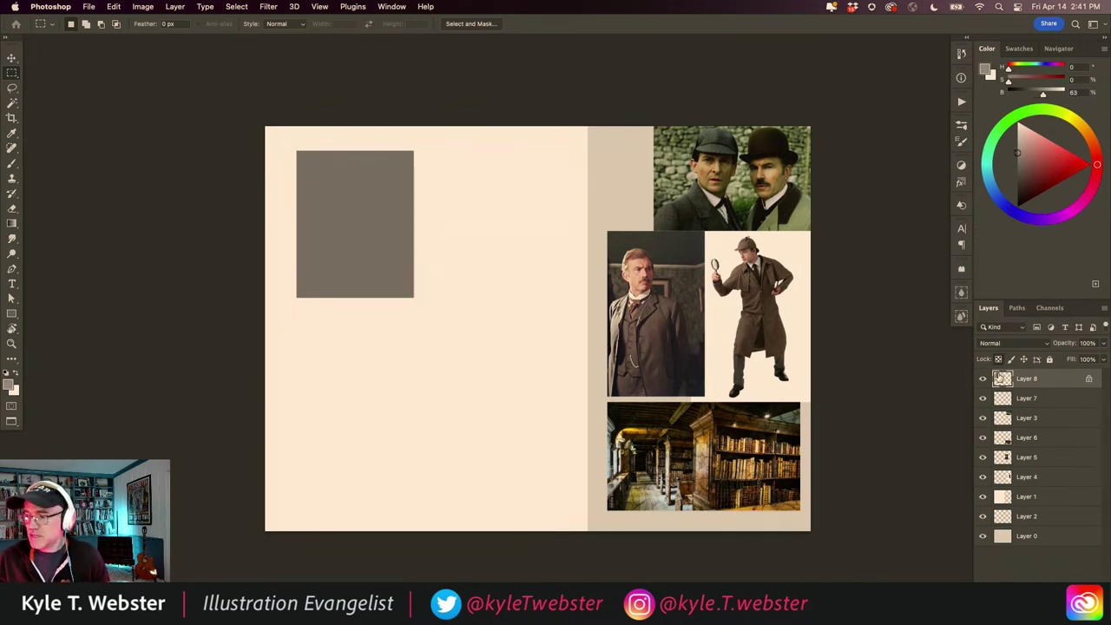
pyautogui.hotkey('alt', 'BackSpace')
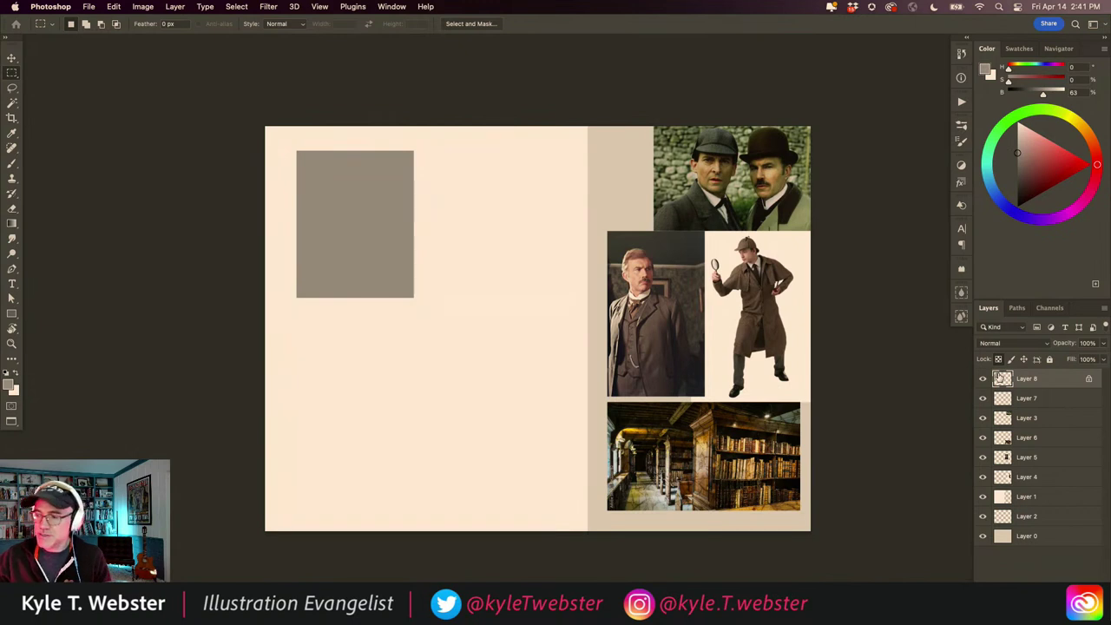
pyautogui.press('/')
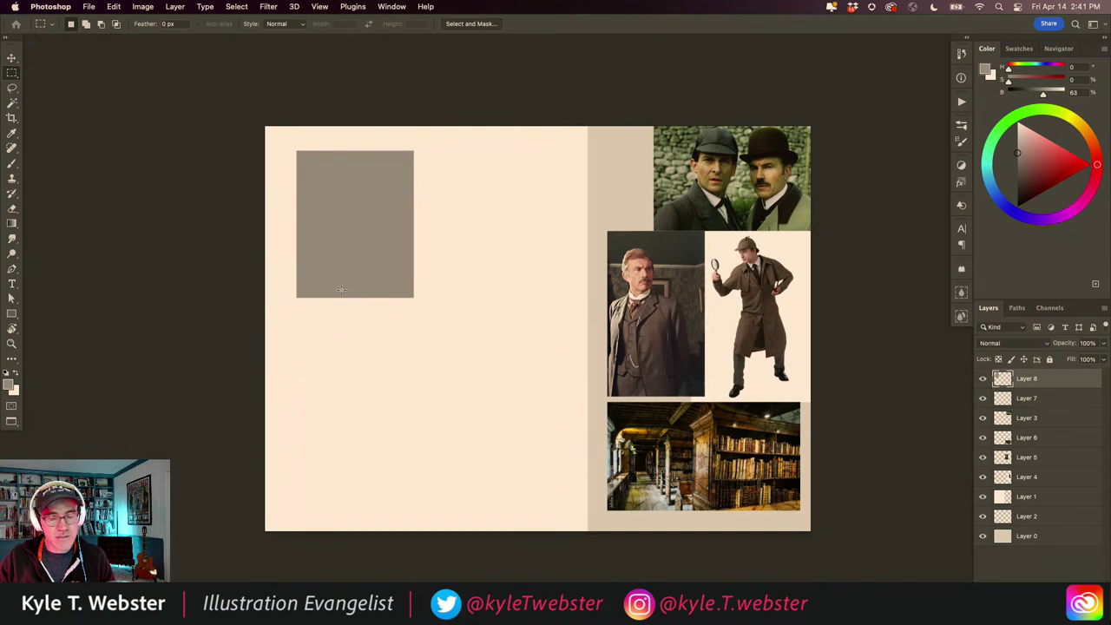
# Step: Duplicate the grey rectangle twice, placing one copy beside it and the other centred below the pair
pyautogui.press('v')
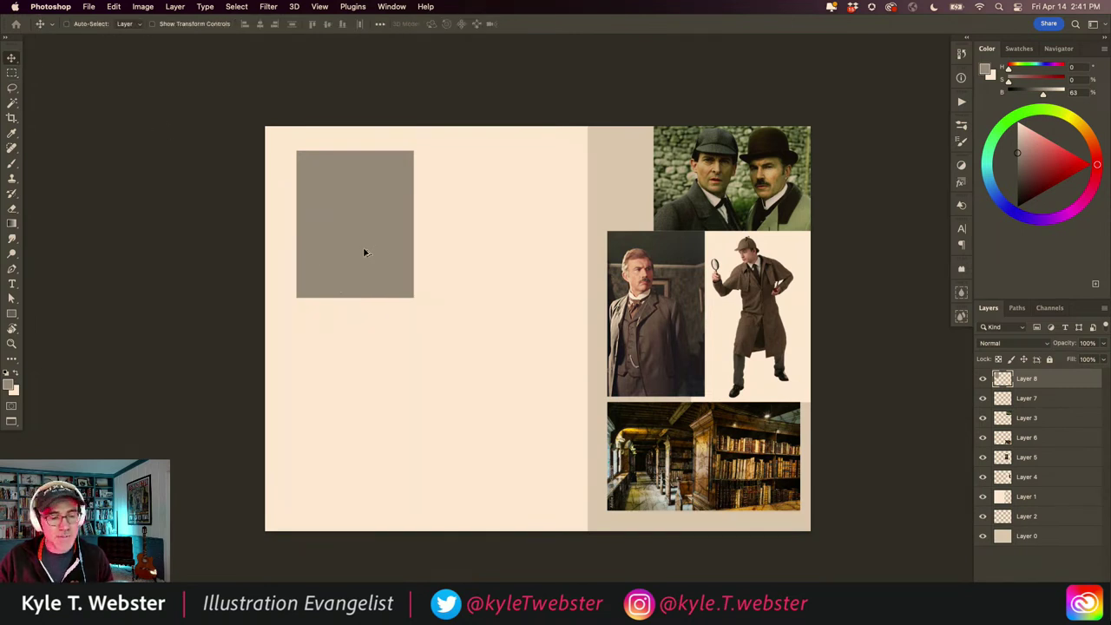
pyautogui.moveTo(361, 251); pyautogui.dragTo(509, 260)
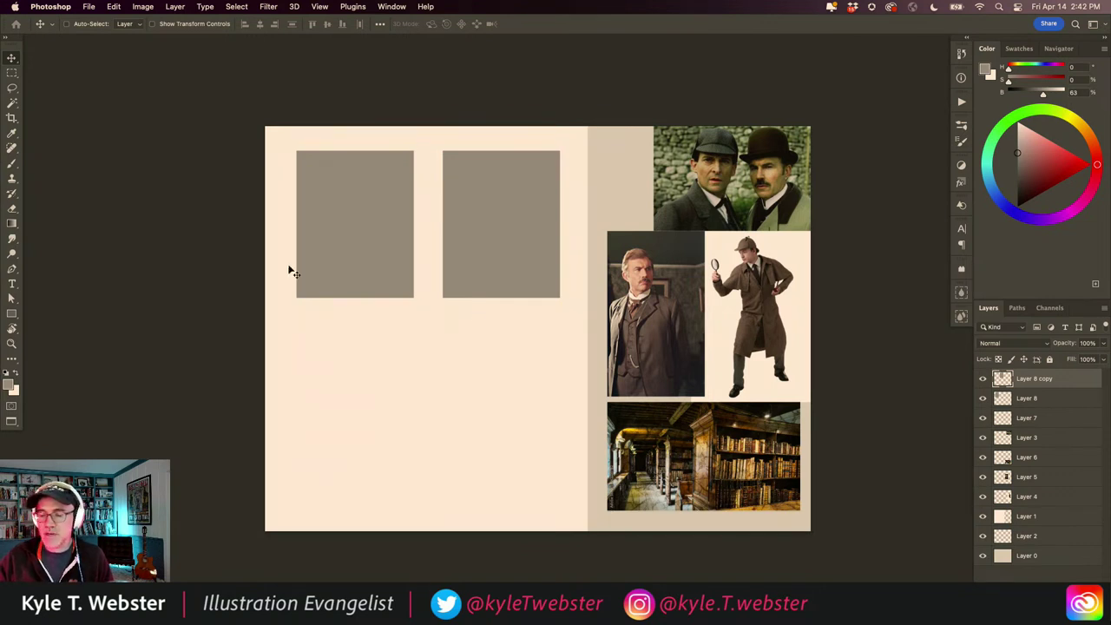
pyautogui.moveTo(478, 269); pyautogui.dragTo(411, 432)
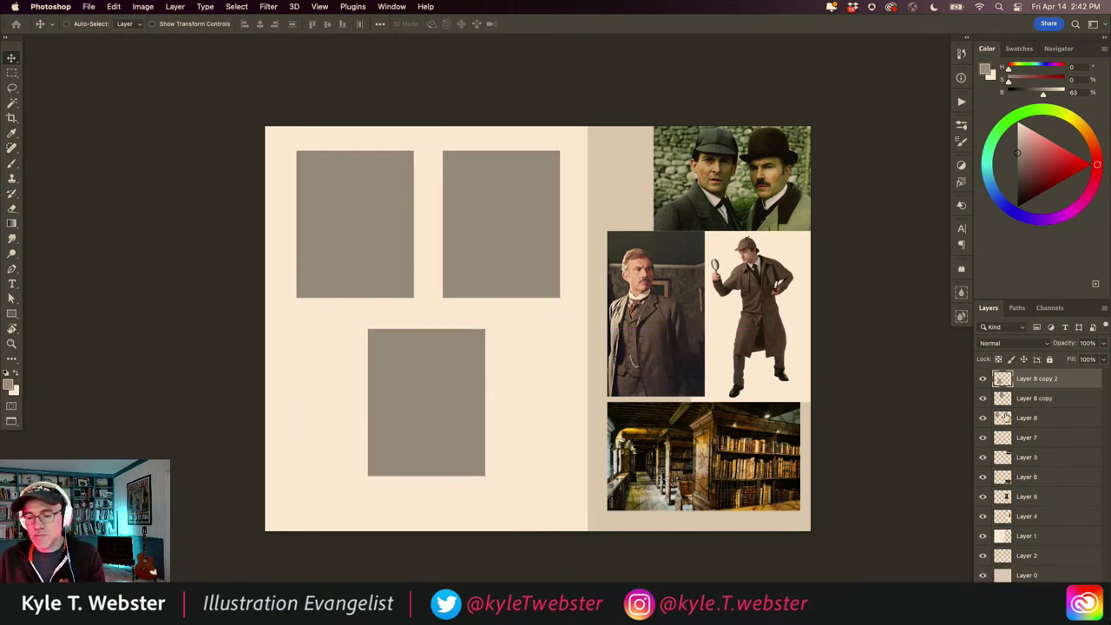
# Step: Load Layer 8's rectangle as a selection and ready the Brush tool with black as the foreground colour
pyautogui.click(1007, 417)
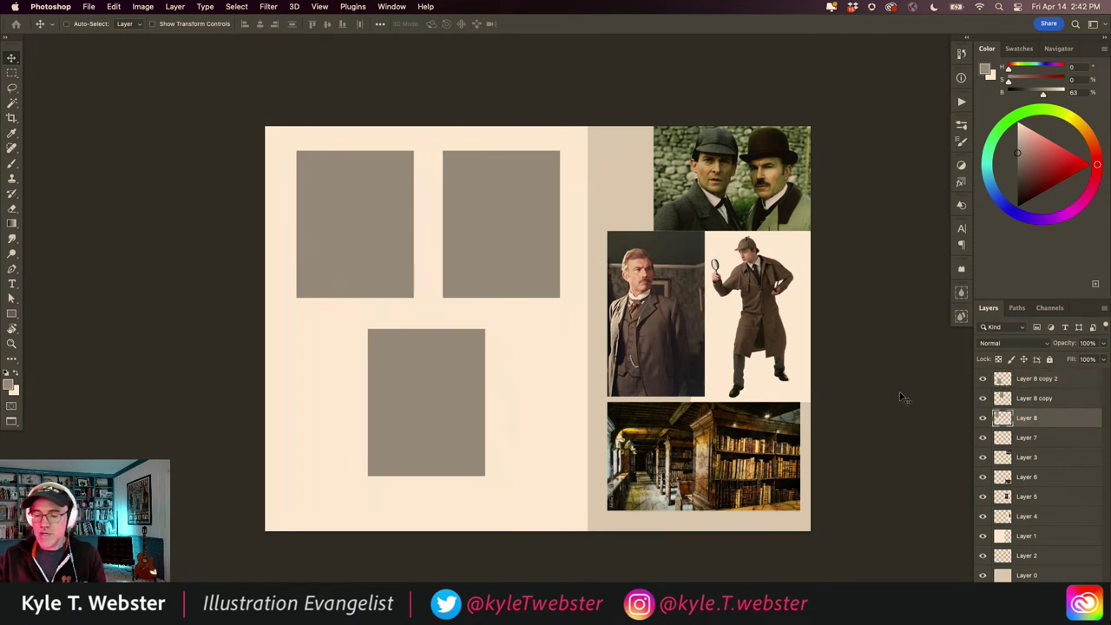
pyautogui.keyDown('super'); pyautogui.click(1002, 419); pyautogui.keyUp('super')
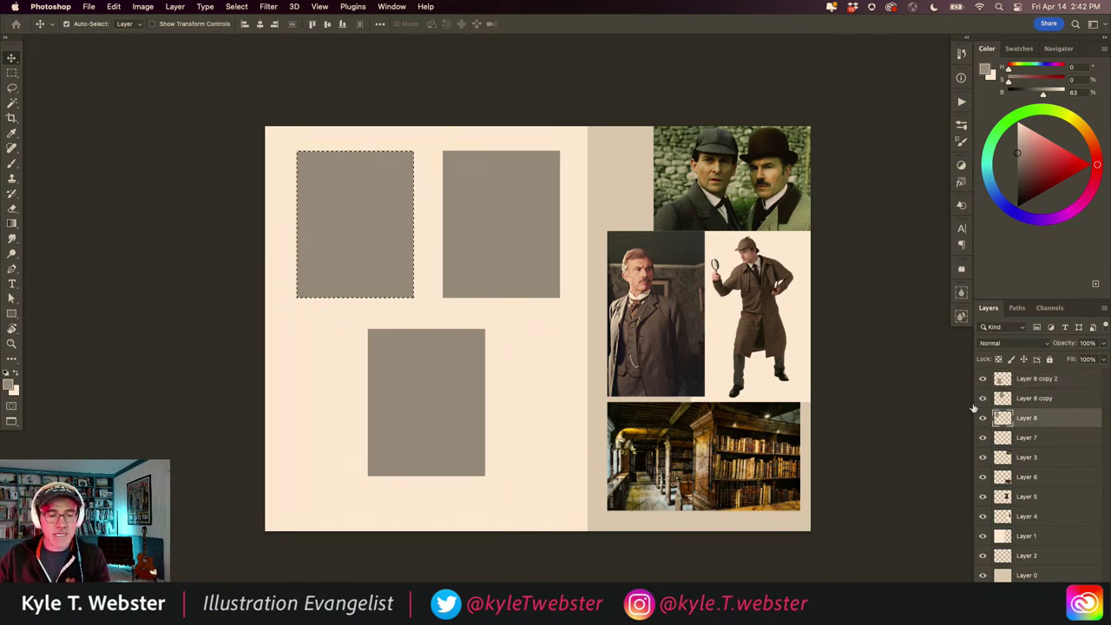
pyautogui.press('b')
pyautogui.click(6, 372)
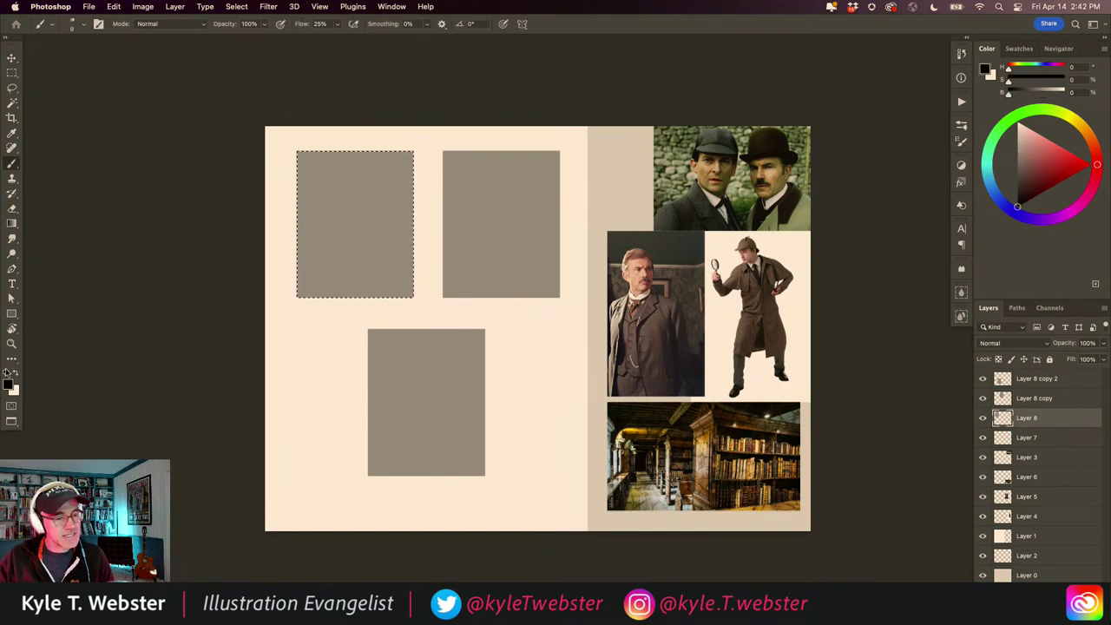
pyautogui.keyDown('super'); pyautogui.click(336, 227); pyautogui.keyUp('super')
pyautogui.keyDown('super'); pyautogui.click(328, 232); pyautogui.keyUp('super')
pyautogui.moveTo(327, 235); pyautogui.dragTo(315, 304)
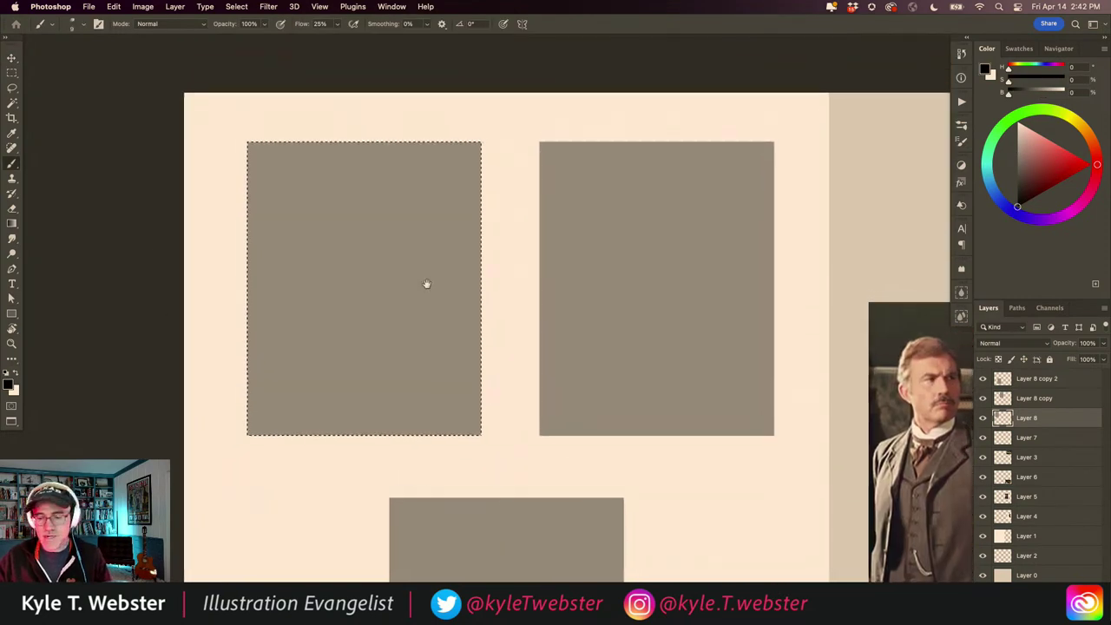
# Step: Add a new layer directly above Layer 8, deselect, and clip the new layer to the grey rectangle
pyautogui.click(1072, 611)
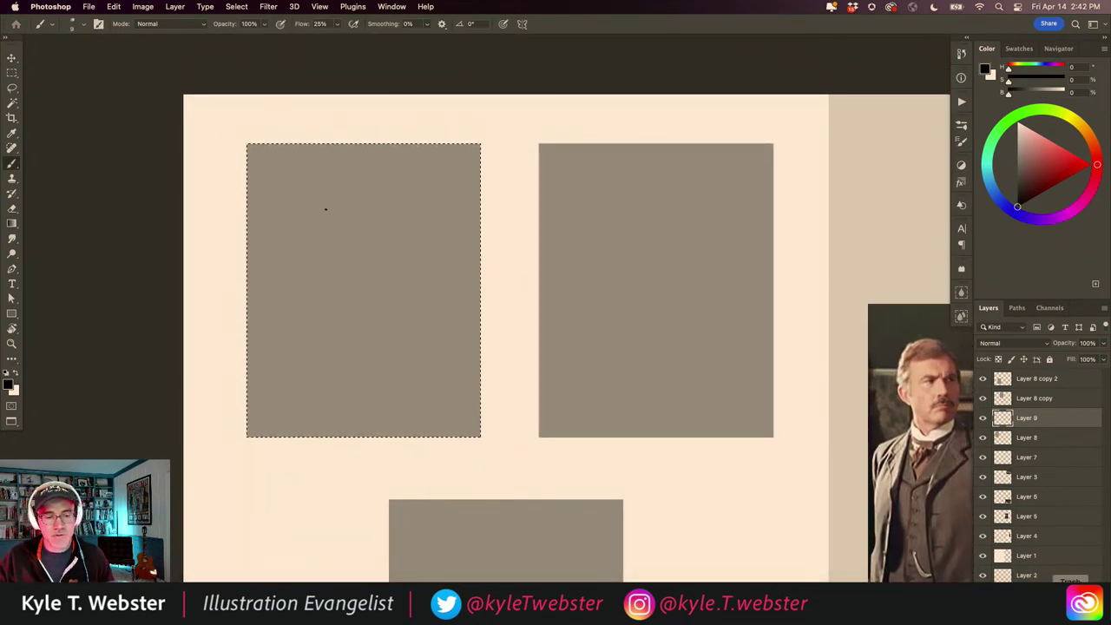
pyautogui.hotkey('ctrl', 'd')
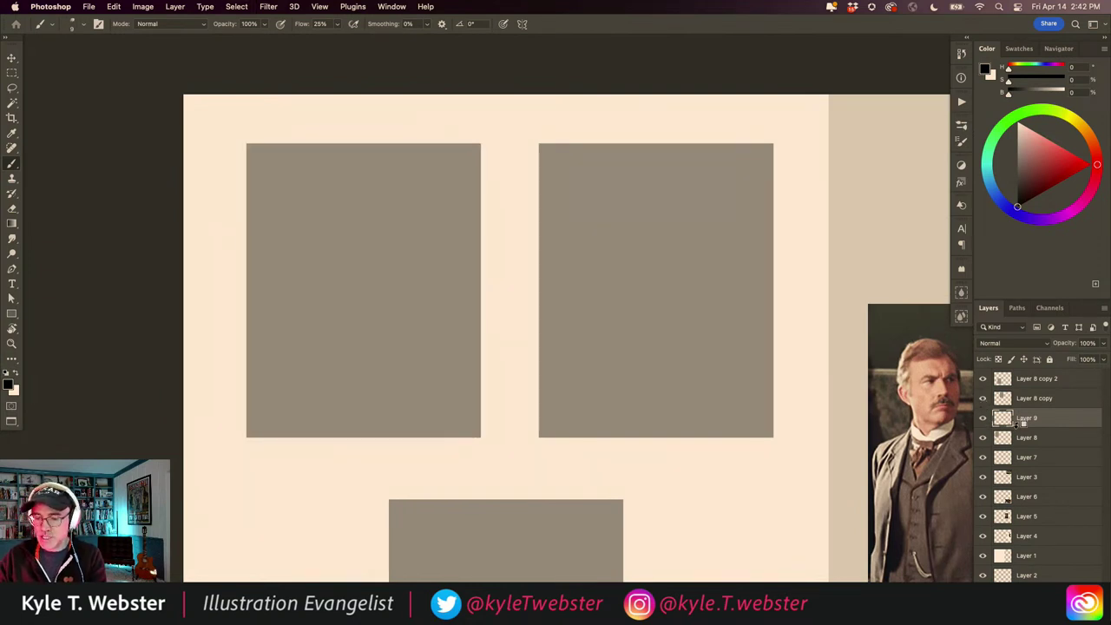
pyautogui.moveTo(1022, 425); pyautogui.dragTo(1017, 422)
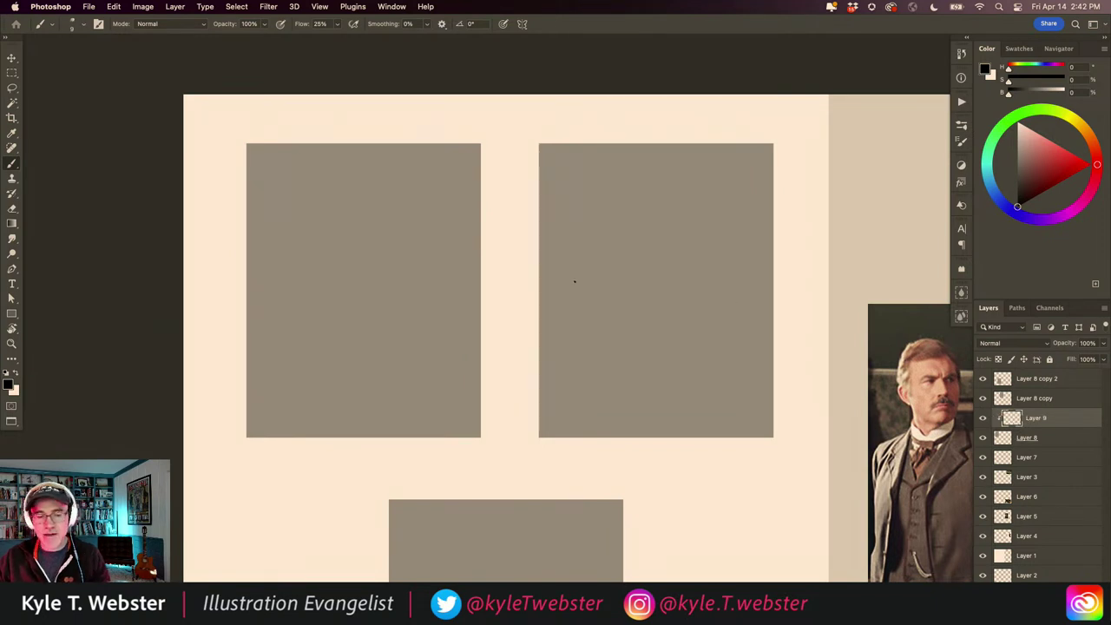
# Step: Try the clipping mask with loose scribbles running past the first rectangle's edges, and remove the test strokes
pyautogui.moveTo(341, 220)
pyautogui.mouseDown()
pyautogui.moveTo(343, 259)
pyautogui.moveTo(316, 285)
pyautogui.moveTo(345, 478)
pyautogui.moveTo(269, 361)
pyautogui.mouseUp()
pyautogui.moveTo(265, 314)
pyautogui.mouseDown()
pyautogui.moveTo(243, 286)
pyautogui.moveTo(234, 217)
pyautogui.moveTo(158, 297)
pyautogui.mouseUp()
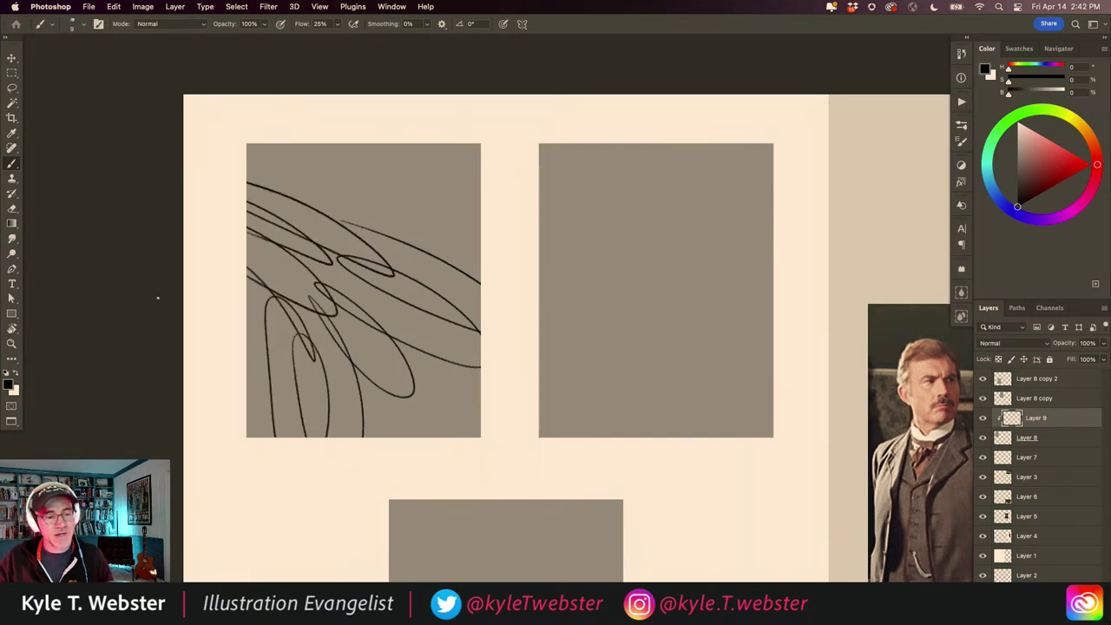
pyautogui.press('super+z')
pyautogui.moveTo(371, 148)
pyautogui.mouseDown()
pyautogui.moveTo(359, 250)
pyautogui.moveTo(377, 238)
pyautogui.moveTo(395, 372)
pyautogui.mouseUp()
pyautogui.press('Delete')
pyautogui.moveTo(322, 365)
pyautogui.mouseDown()
pyautogui.moveTo(367, 359)
pyautogui.moveTo(335, 347)
pyautogui.mouseUp()
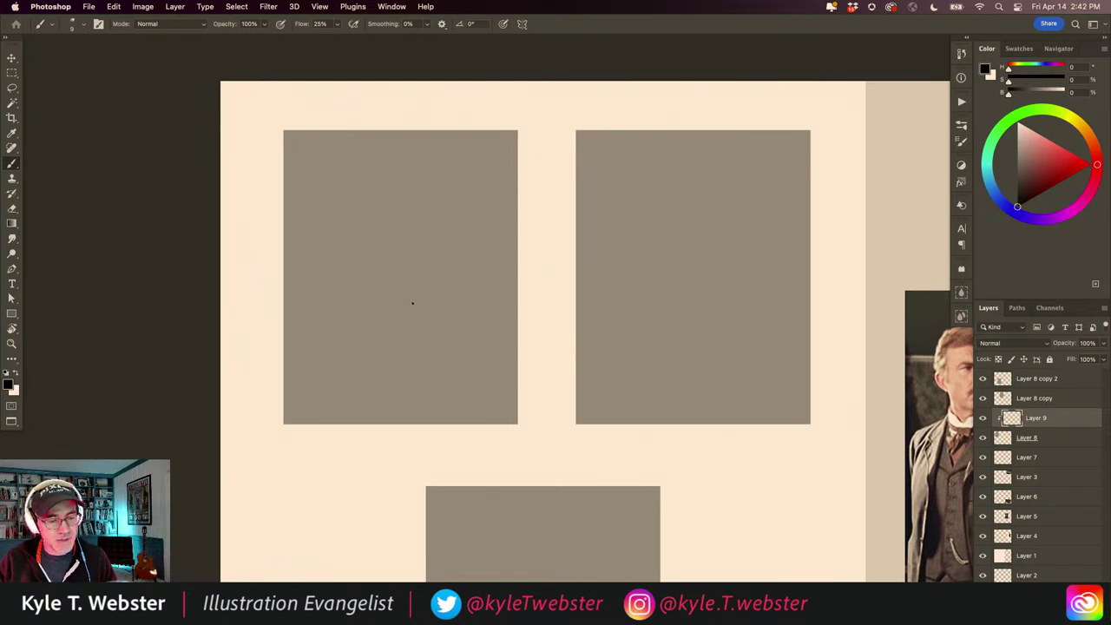
# Step: Sketch a low block in the first frame's lower-left area, with a curved upright end and horizontal edges running to the frame's left edge
pyautogui.moveTo(391, 309)
pyautogui.mouseDown()
pyautogui.moveTo(379, 392)
pyautogui.moveTo(399, 385)
pyautogui.mouseUp()
pyautogui.moveTo(399, 306); pyautogui.dragTo(396, 378)
pyautogui.moveTo(408, 297)
pyautogui.mouseDown()
pyautogui.moveTo(393, 337)
pyautogui.moveTo(284, 331)
pyautogui.mouseUp()
pyautogui.moveTo(370, 341); pyautogui.dragTo(284, 336)
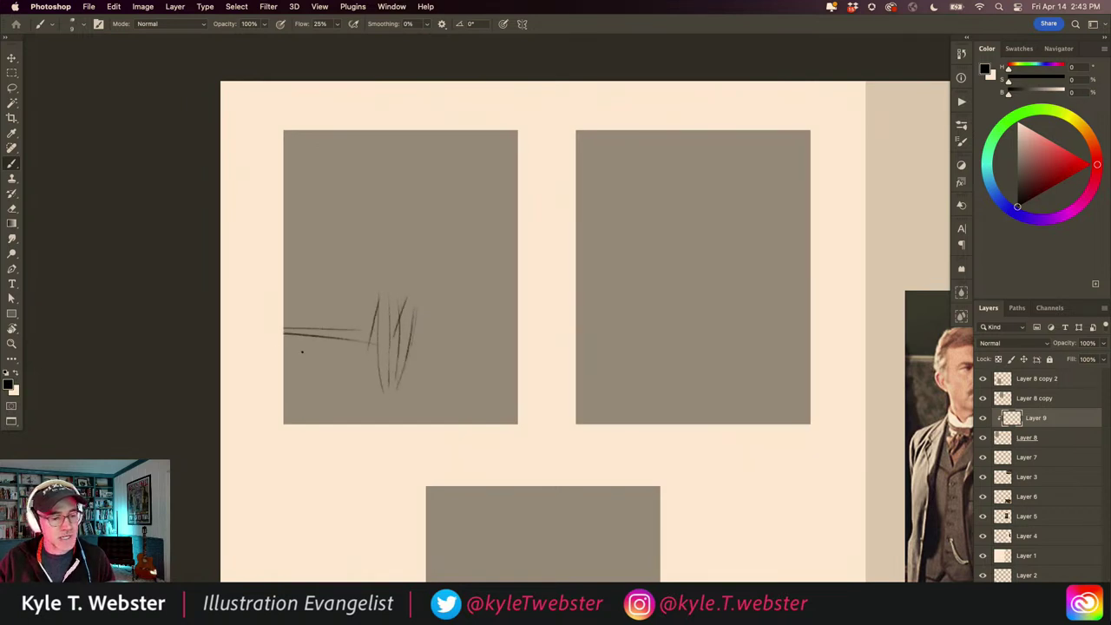
pyautogui.moveTo(285, 390)
pyautogui.mouseDown()
pyautogui.moveTo(384, 391)
pyautogui.moveTo(283, 391)
pyautogui.mouseUp()
pyautogui.moveTo(370, 330); pyautogui.dragTo(284, 331)
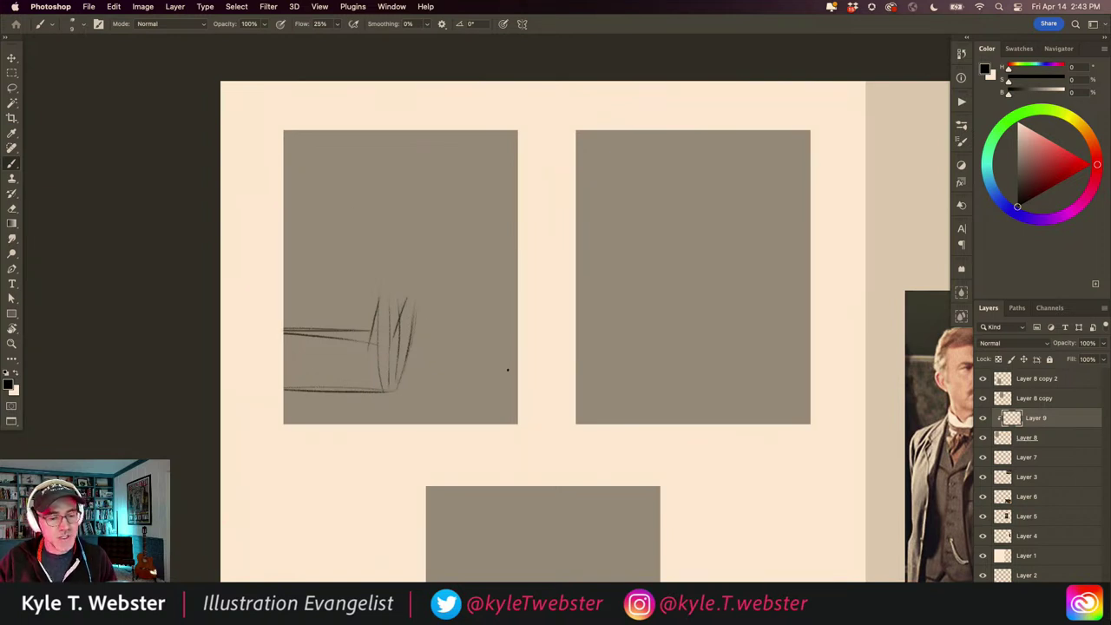
# Step: Add a horizontal ground line right of the block and a full-height vertical wall edge with a short base line near the frame's right side
pyautogui.moveTo(496, 359); pyautogui.dragTo(399, 361)
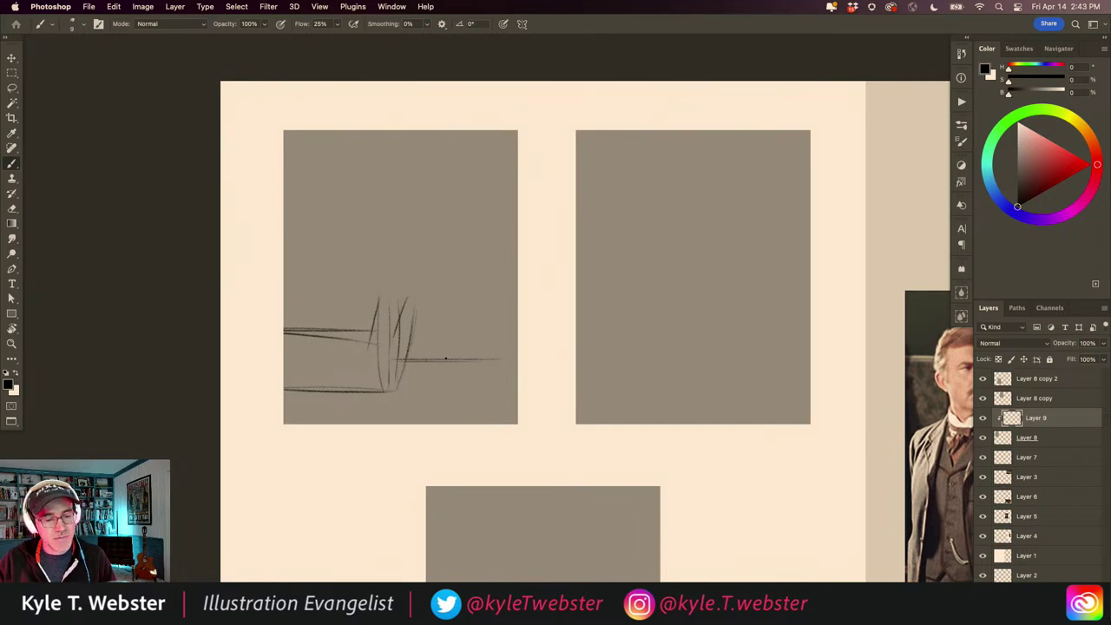
pyautogui.moveTo(407, 362); pyautogui.dragTo(519, 360)
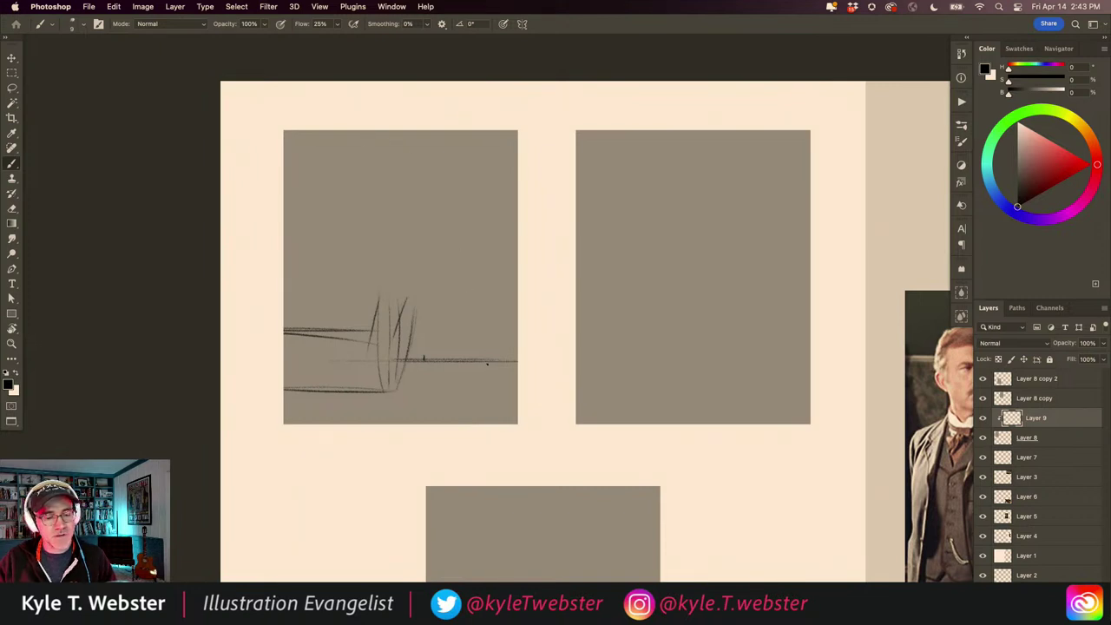
pyautogui.moveTo(518, 392)
pyautogui.mouseDown()
pyautogui.moveTo(455, 389)
pyautogui.moveTo(475, 391)
pyautogui.moveTo(476, 130)
pyautogui.mouseUp()
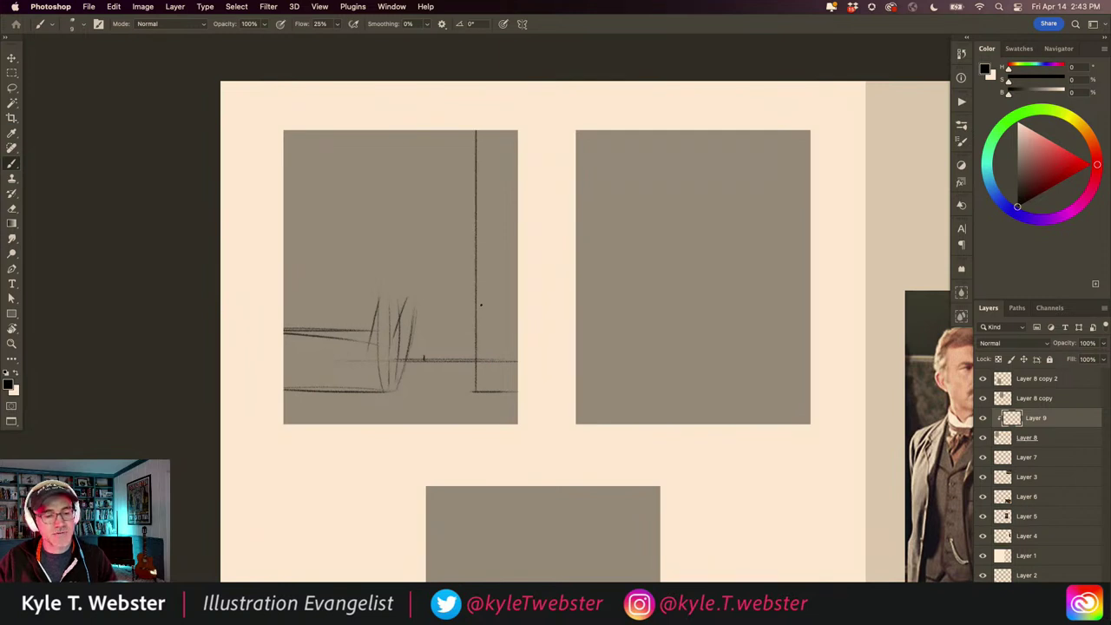
pyautogui.moveTo(477, 246); pyautogui.dragTo(477, 134)
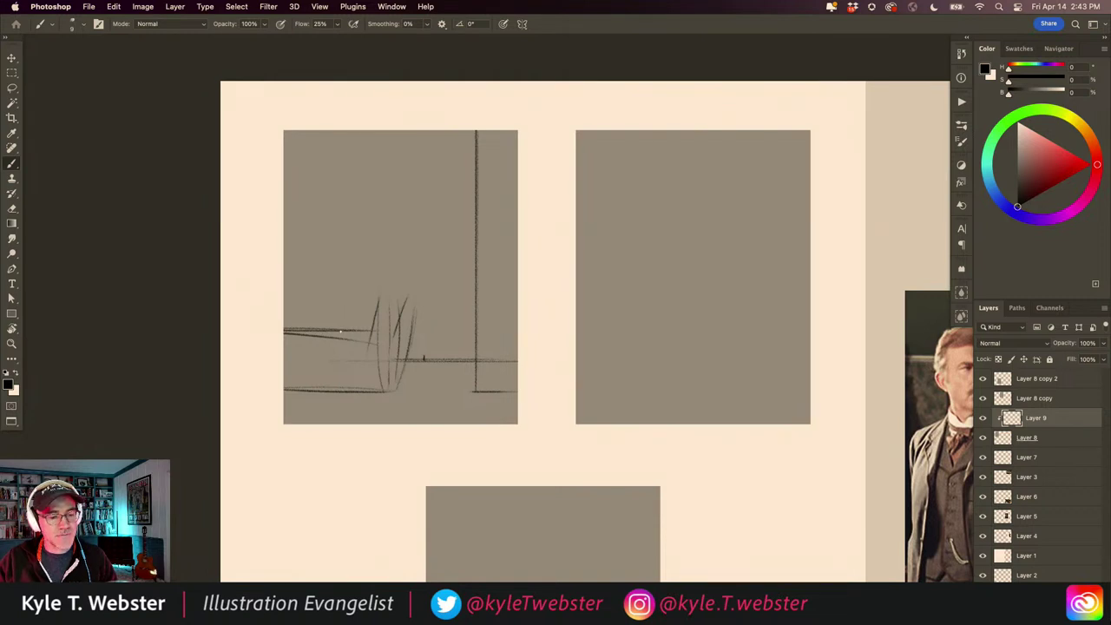
# Step: Sketch the left structure's vertical corner above the block and a steep diagonal perspective edge descending to it from the frame's top-left
pyautogui.moveTo(339, 328)
pyautogui.mouseDown()
pyautogui.moveTo(340, 222)
pyautogui.moveTo(343, 236)
pyautogui.mouseUp()
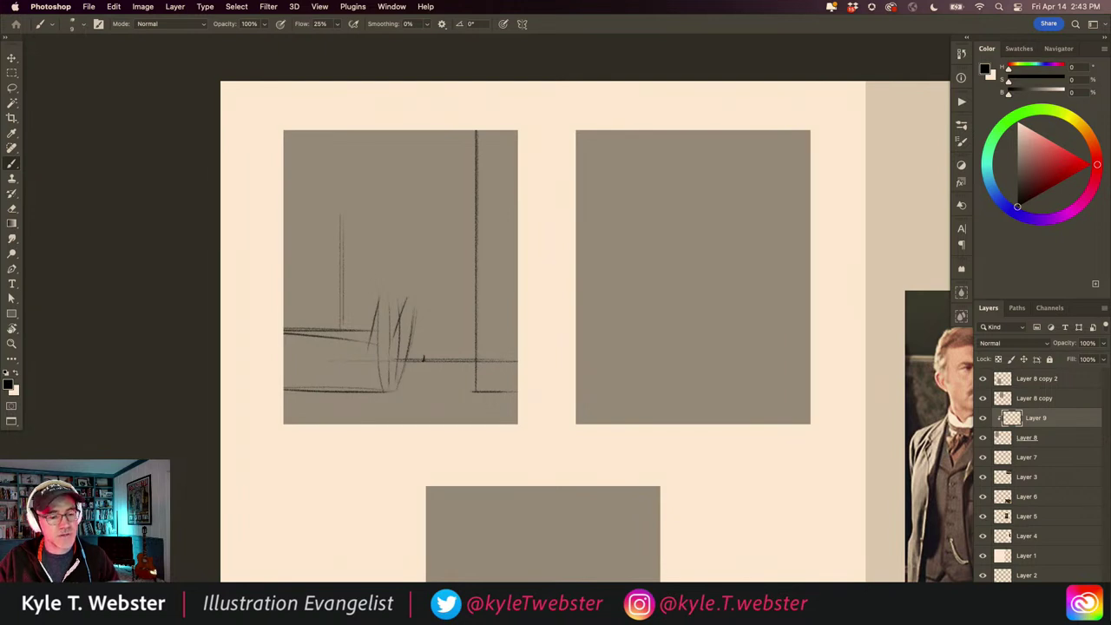
pyautogui.moveTo(301, 139); pyautogui.dragTo(343, 204)
pyautogui.moveTo(295, 130); pyautogui.dragTo(339, 203)
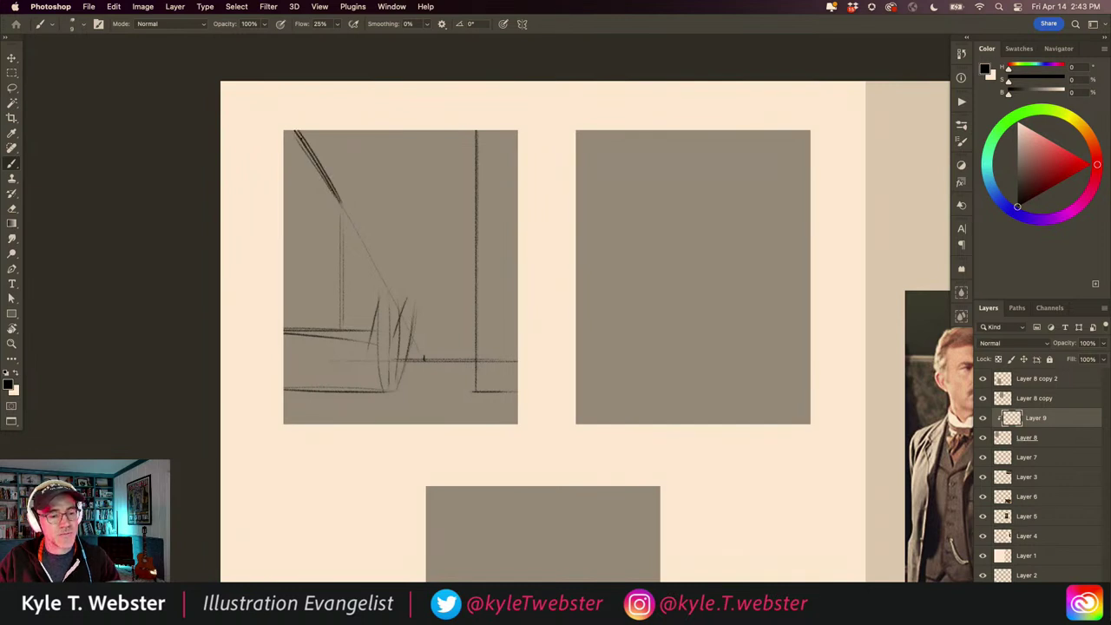
pyautogui.moveTo(321, 165)
pyautogui.mouseDown()
pyautogui.moveTo(343, 203)
pyautogui.moveTo(342, 326)
pyautogui.mouseUp()
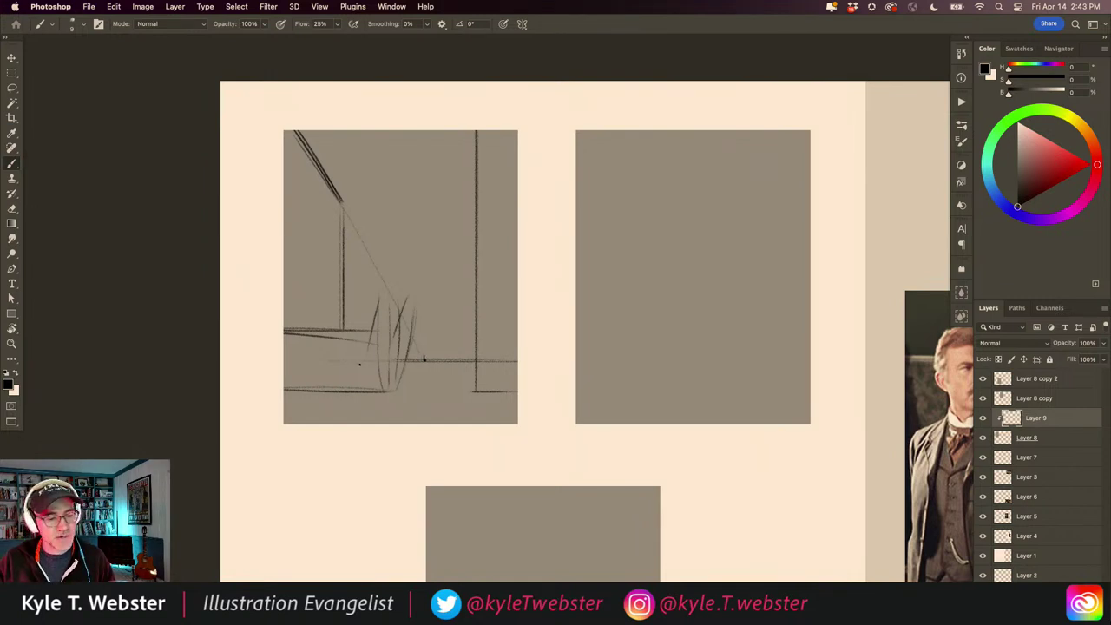
# Step: Darken the low block's curved uprights and horizontal edges, and anchor its lower corner with a heavy diagonal stroke from the ground line
pyautogui.moveTo(408, 384)
pyautogui.mouseDown()
pyautogui.moveTo(412, 299)
pyautogui.moveTo(396, 300)
pyautogui.moveTo(390, 277)
pyautogui.mouseUp()
pyautogui.moveTo(371, 337)
pyautogui.mouseDown()
pyautogui.moveTo(380, 286)
pyautogui.moveTo(412, 347)
pyautogui.moveTo(402, 394)
pyautogui.mouseUp()
pyautogui.moveTo(290, 331)
pyautogui.mouseDown()
pyautogui.moveTo(366, 339)
pyautogui.moveTo(268, 336)
pyautogui.mouseUp()
pyautogui.moveTo(363, 344)
pyautogui.mouseDown()
pyautogui.moveTo(358, 396)
pyautogui.moveTo(241, 383)
pyautogui.mouseUp()
pyautogui.moveTo(341, 391); pyautogui.dragTo(257, 389)
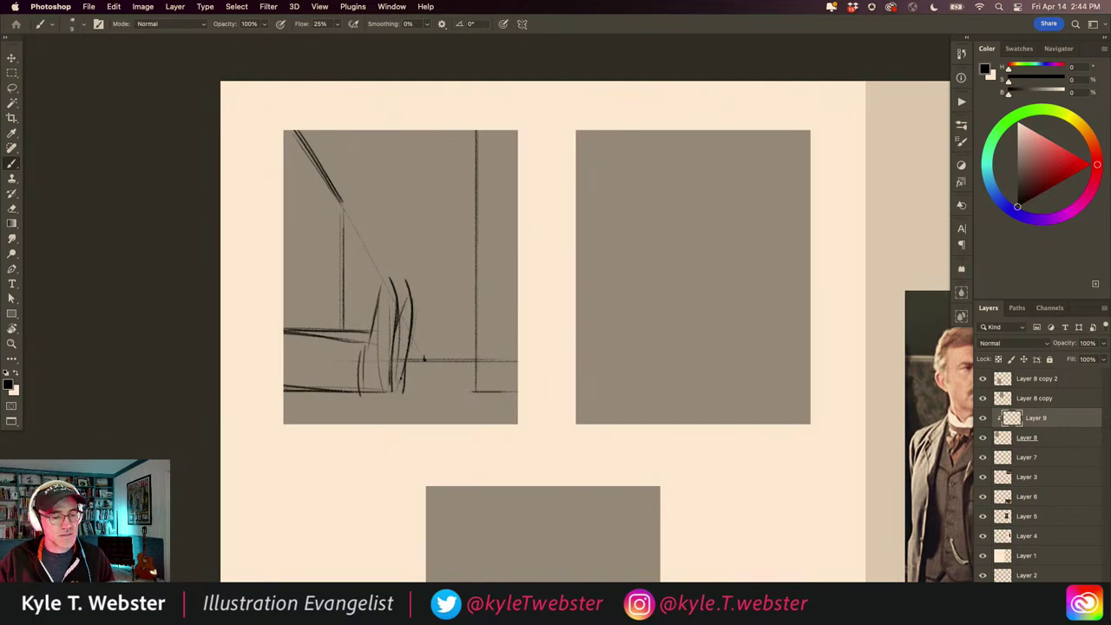
pyautogui.moveTo(424, 359); pyautogui.dragTo(380, 396)
pyautogui.moveTo(376, 353)
pyautogui.mouseDown()
pyautogui.moveTo(381, 400)
pyautogui.moveTo(264, 396)
pyautogui.mouseUp()
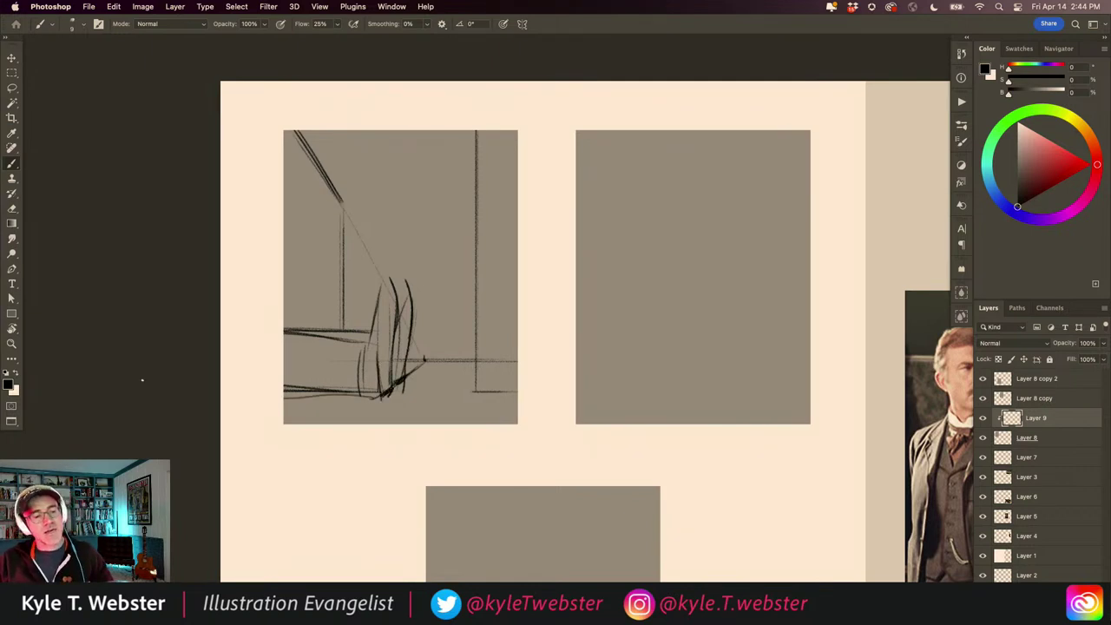
# Step: Reinforce the left structure's corner and the right wall edge, and draw a faint horizontal eye-level line between them
pyautogui.moveTo(342, 202); pyautogui.dragTo(343, 252)
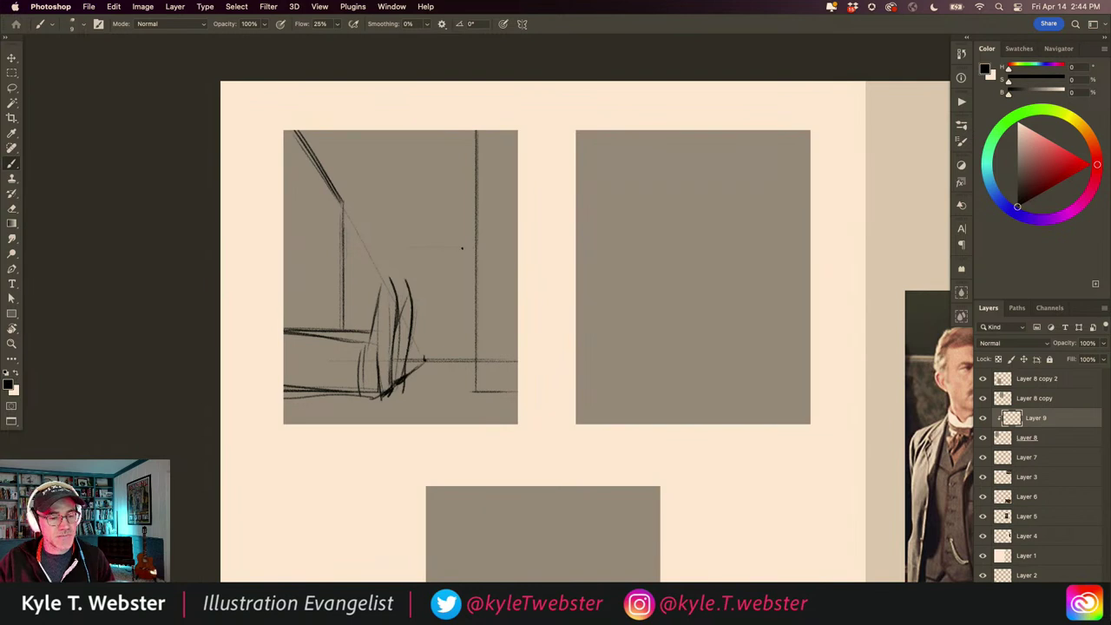
pyautogui.moveTo(462, 248); pyautogui.dragTo(351, 247)
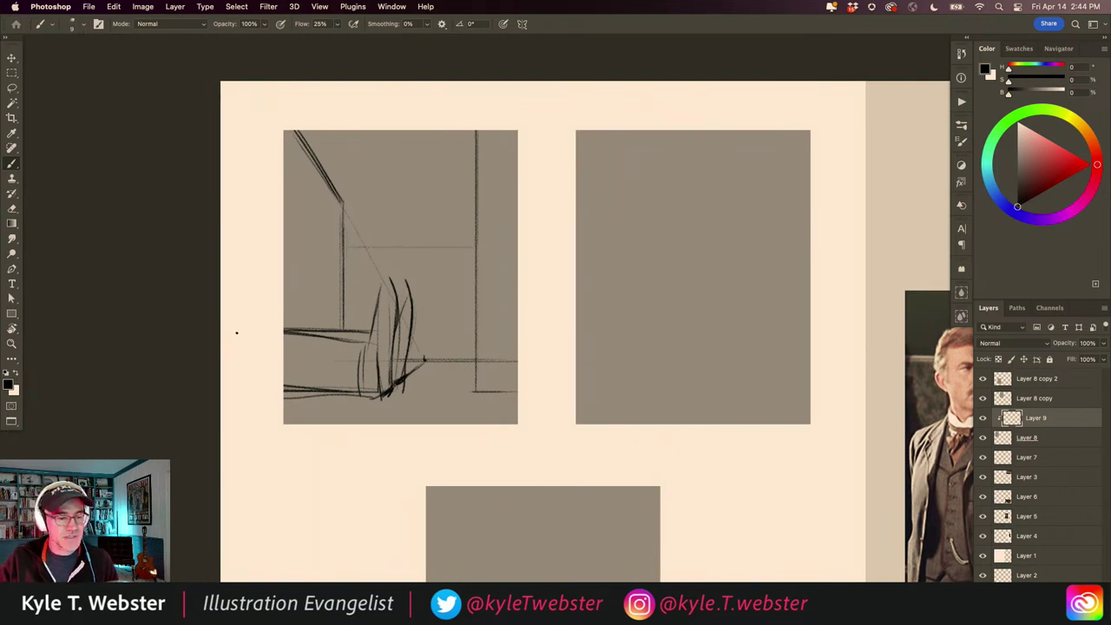
pyautogui.moveTo(477, 392)
pyautogui.mouseDown()
pyautogui.moveTo(517, 391)
pyautogui.moveTo(478, 326)
pyautogui.moveTo(477, 132)
pyautogui.mouseUp()
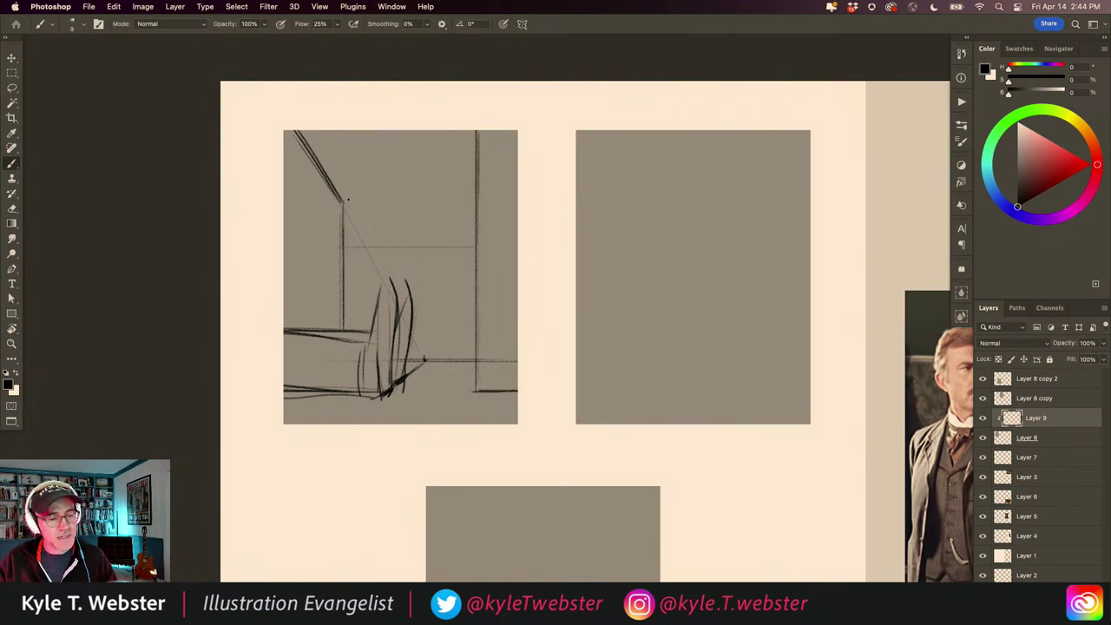
# Step: Draw a second dark diagonal parallel to the left structure's upper edge and close its lower end to give the edge thickness
pyautogui.moveTo(352, 193); pyautogui.dragTo(316, 131)
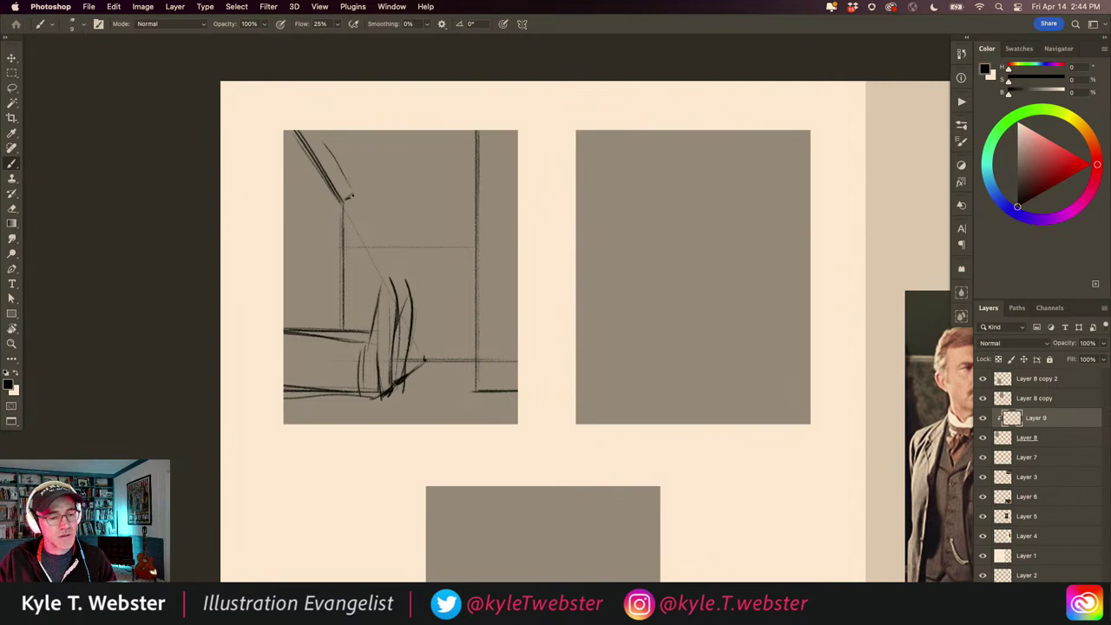
pyautogui.moveTo(351, 191); pyautogui.dragTo(323, 136)
pyautogui.moveTo(345, 173); pyautogui.dragTo(318, 130)
pyautogui.moveTo(339, 163); pyautogui.dragTo(309, 118)
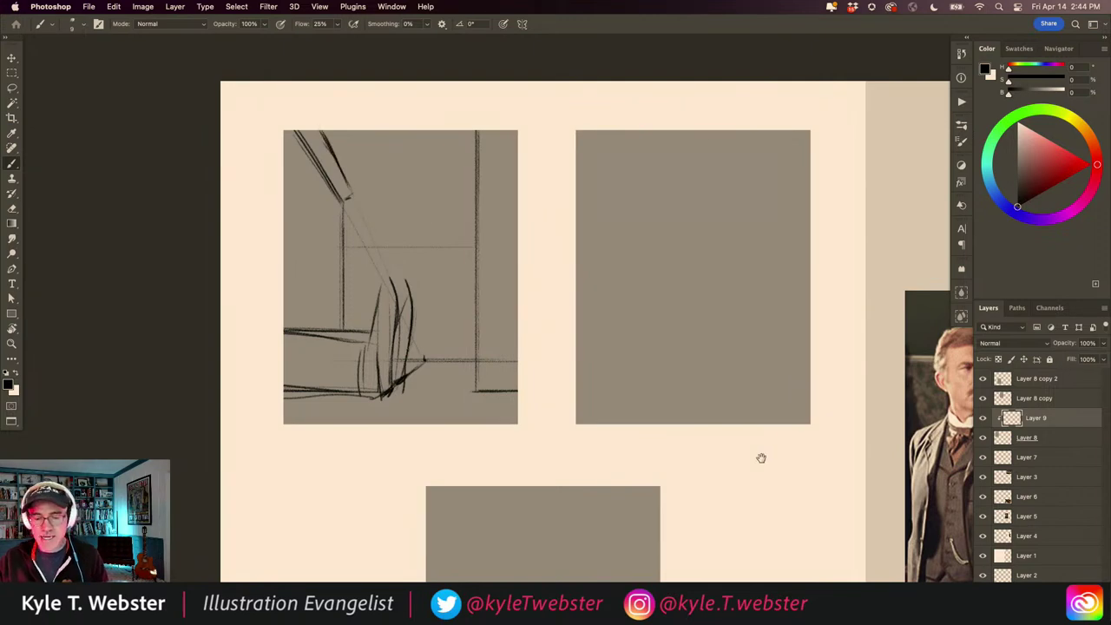
# Step: Add an inner upright and receding diagonal bands below the left structure's upper edge, converging towards the vertical corner
pyautogui.moveTo(761, 458); pyautogui.dragTo(313, 160)
pyautogui.moveTo(441, 344); pyautogui.dragTo(800, 513)
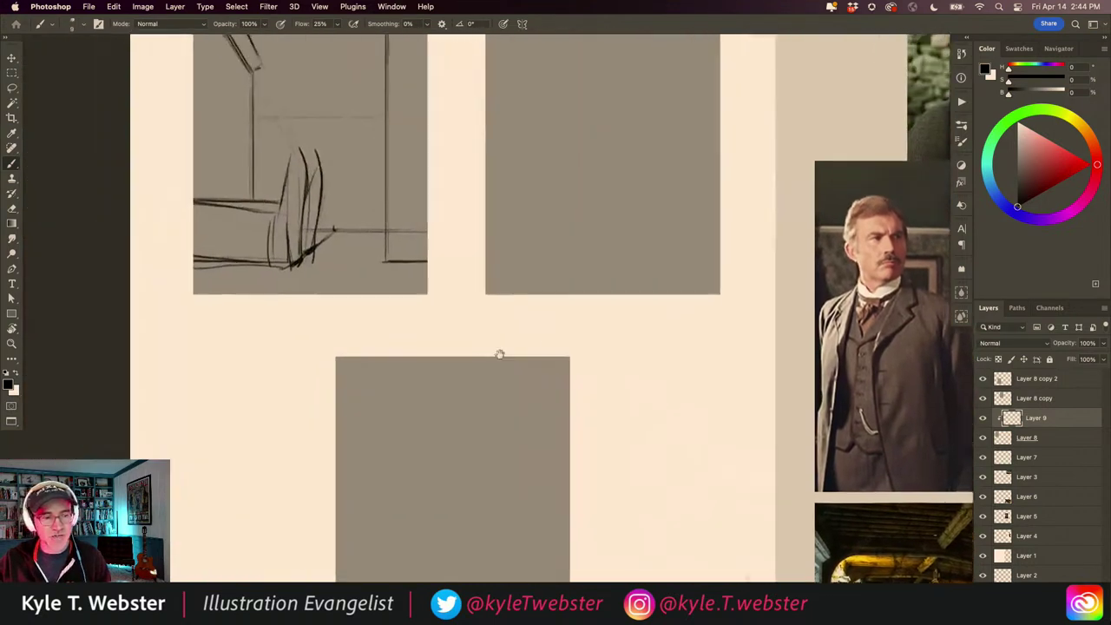
pyautogui.moveTo(498, 352); pyautogui.dragTo(716, 496)
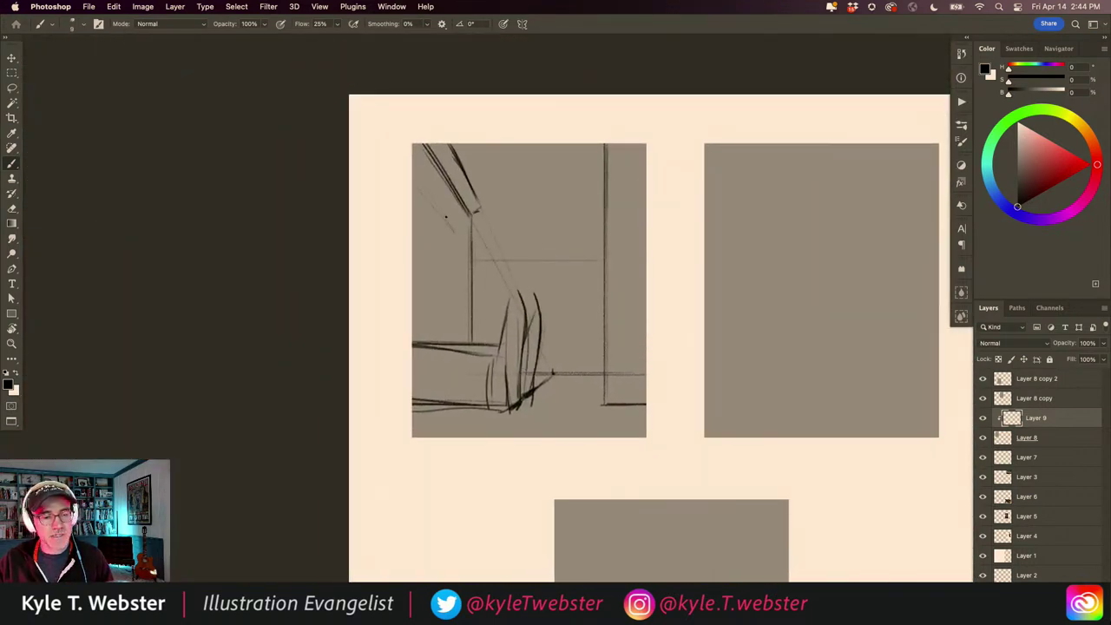
pyautogui.moveTo(419, 182)
pyautogui.mouseDown()
pyautogui.moveTo(453, 228)
pyautogui.moveTo(462, 311)
pyautogui.mouseUp()
pyautogui.moveTo(461, 254); pyautogui.dragTo(460, 312)
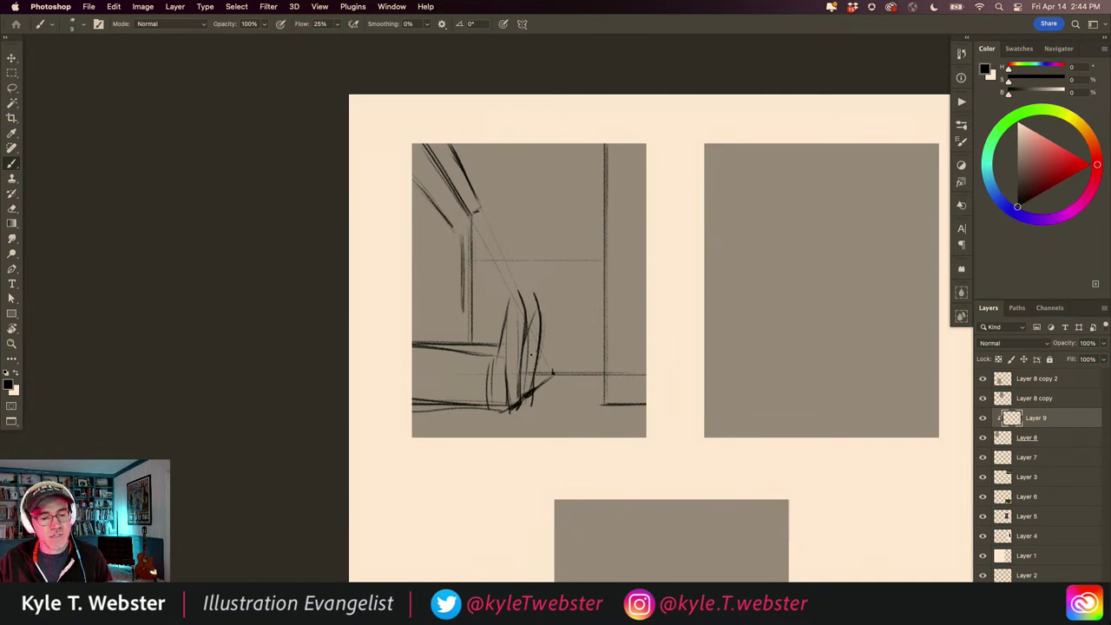
pyautogui.moveTo(418, 255); pyautogui.dragTo(462, 287)
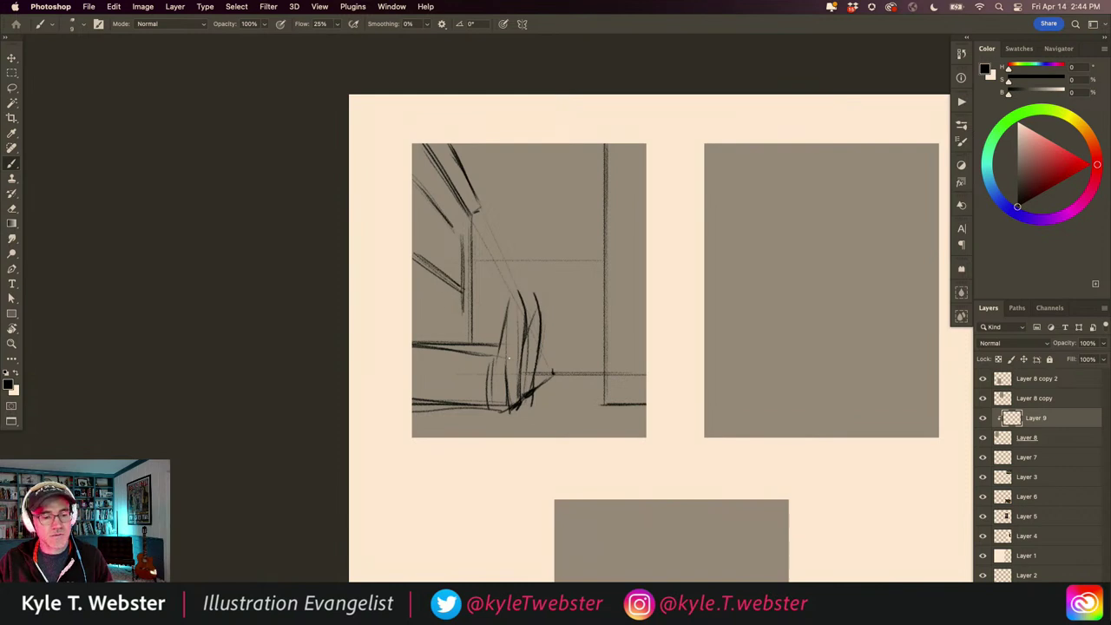
pyautogui.moveTo(455, 339)
pyautogui.mouseDown()
pyautogui.moveTo(424, 323)
pyautogui.moveTo(454, 336)
pyautogui.mouseUp()
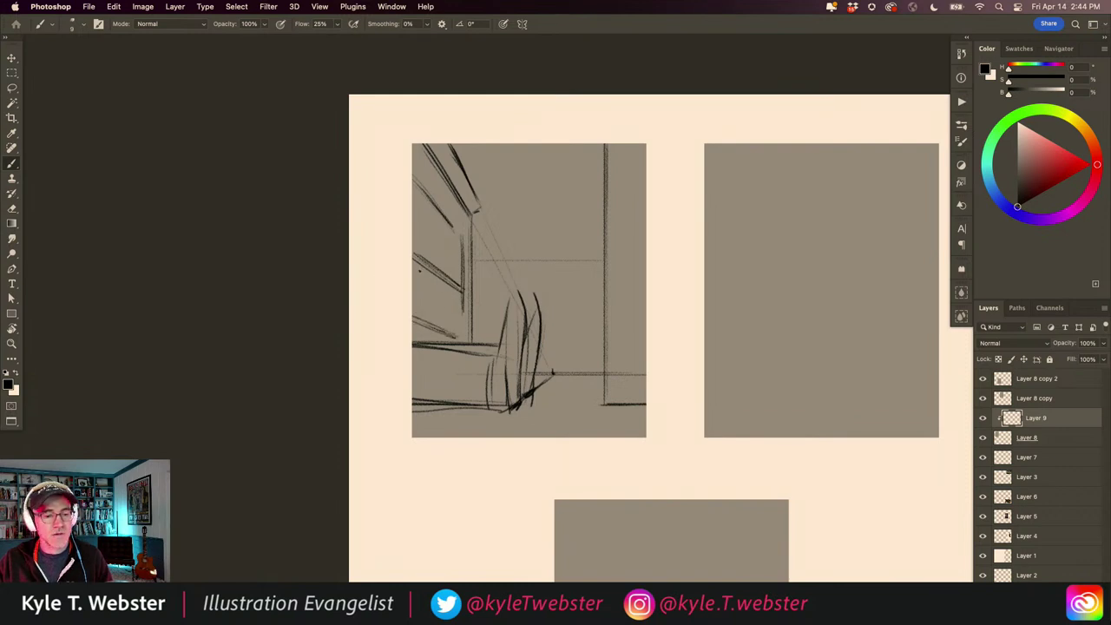
pyautogui.moveTo(413, 250)
pyautogui.mouseDown()
pyautogui.moveTo(462, 282)
pyautogui.moveTo(459, 335)
pyautogui.mouseUp()
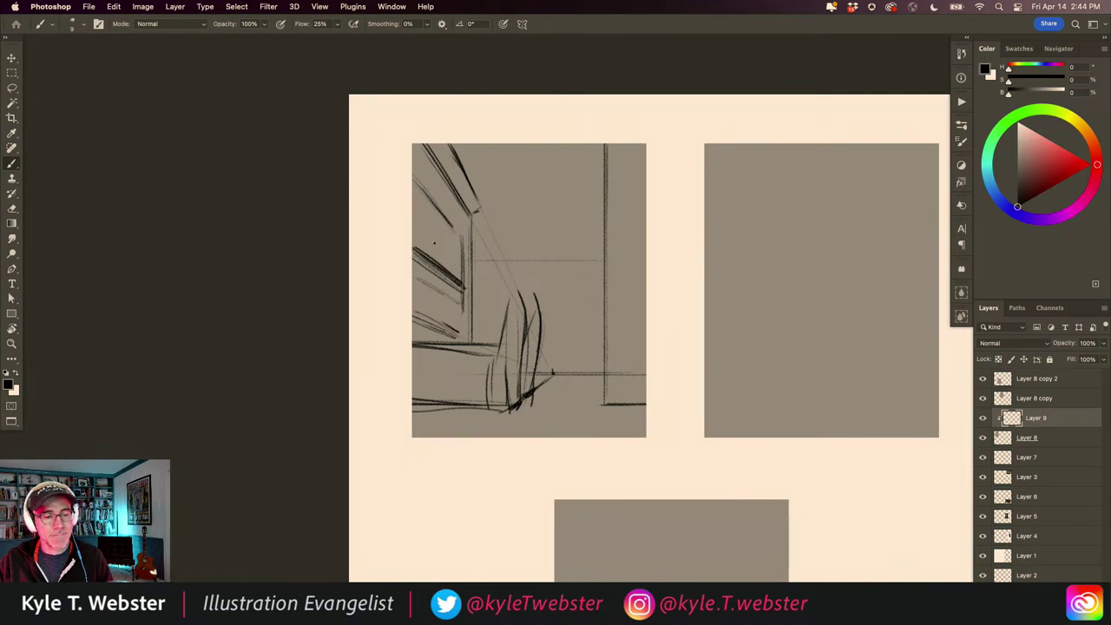
# Step: Fill the two openings between the left structure's diagonal bands with rows of short vertical strokes
pyautogui.moveTo(417, 215)
pyautogui.mouseDown()
pyautogui.moveTo(456, 250)
pyautogui.moveTo(446, 236)
pyautogui.moveTo(454, 276)
pyautogui.mouseUp()
pyautogui.moveTo(438, 234)
pyautogui.mouseDown()
pyautogui.moveTo(439, 264)
pyautogui.moveTo(430, 259)
pyautogui.mouseUp()
pyautogui.moveTo(423, 219); pyautogui.dragTo(423, 253)
pyautogui.moveTo(459, 309); pyautogui.dragTo(460, 329)
pyautogui.moveTo(450, 290); pyautogui.dragTo(449, 333)
pyautogui.moveTo(440, 287)
pyautogui.mouseDown()
pyautogui.moveTo(439, 324)
pyautogui.moveTo(436, 314)
pyautogui.mouseUp()
pyautogui.moveTo(426, 279); pyautogui.dragTo(425, 314)
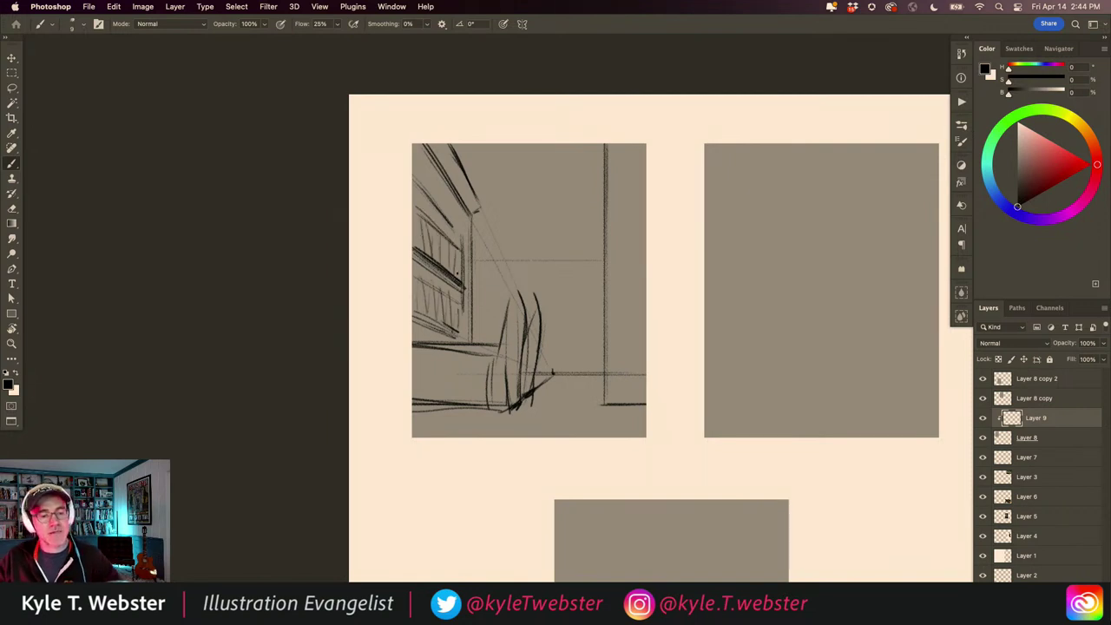
# Step: Shade the left structure's upper, middle and lower diagonal bands with dense dark hatching
pyautogui.moveTo(464, 290)
pyautogui.mouseDown()
pyautogui.moveTo(440, 295)
pyautogui.moveTo(449, 286)
pyautogui.moveTo(413, 278)
pyautogui.moveTo(411, 290)
pyautogui.moveTo(441, 293)
pyautogui.mouseUp()
pyautogui.moveTo(458, 338)
pyautogui.mouseDown()
pyautogui.moveTo(413, 337)
pyautogui.moveTo(409, 325)
pyautogui.moveTo(409, 338)
pyautogui.mouseUp()
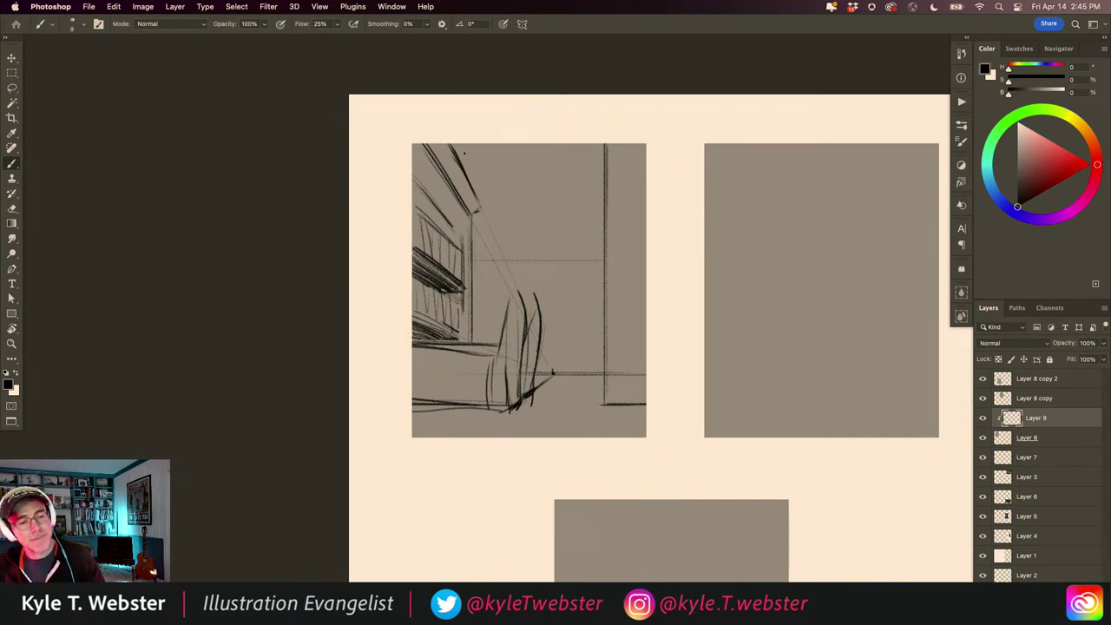
pyautogui.moveTo(460, 228)
pyautogui.mouseDown()
pyautogui.moveTo(417, 172)
pyautogui.moveTo(462, 233)
pyautogui.mouseUp()
pyautogui.moveTo(415, 183); pyautogui.dragTo(457, 238)
pyautogui.moveTo(411, 202); pyautogui.dragTo(440, 227)
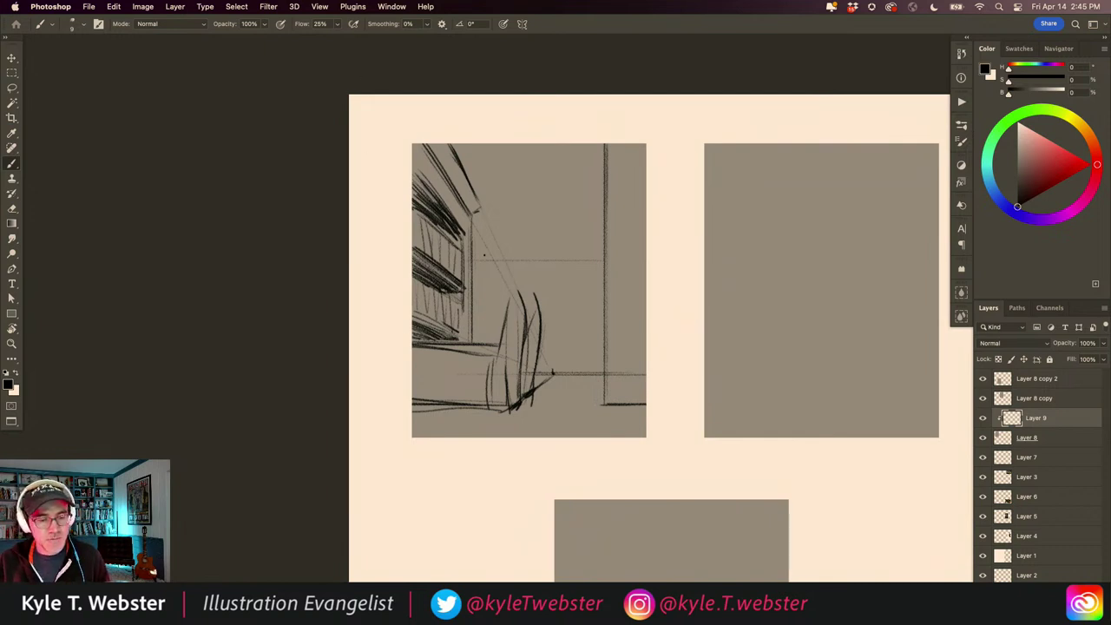
# Step: Draw a stepped base at the foot of the right wall and strengthen the low block's bottom edge
pyautogui.moveTo(629, 399)
pyautogui.mouseDown()
pyautogui.moveTo(646, 397)
pyautogui.moveTo(630, 395)
pyautogui.mouseUp()
pyautogui.moveTo(606, 391)
pyautogui.mouseDown()
pyautogui.moveTo(642, 389)
pyautogui.moveTo(572, 403)
pyautogui.mouseUp()
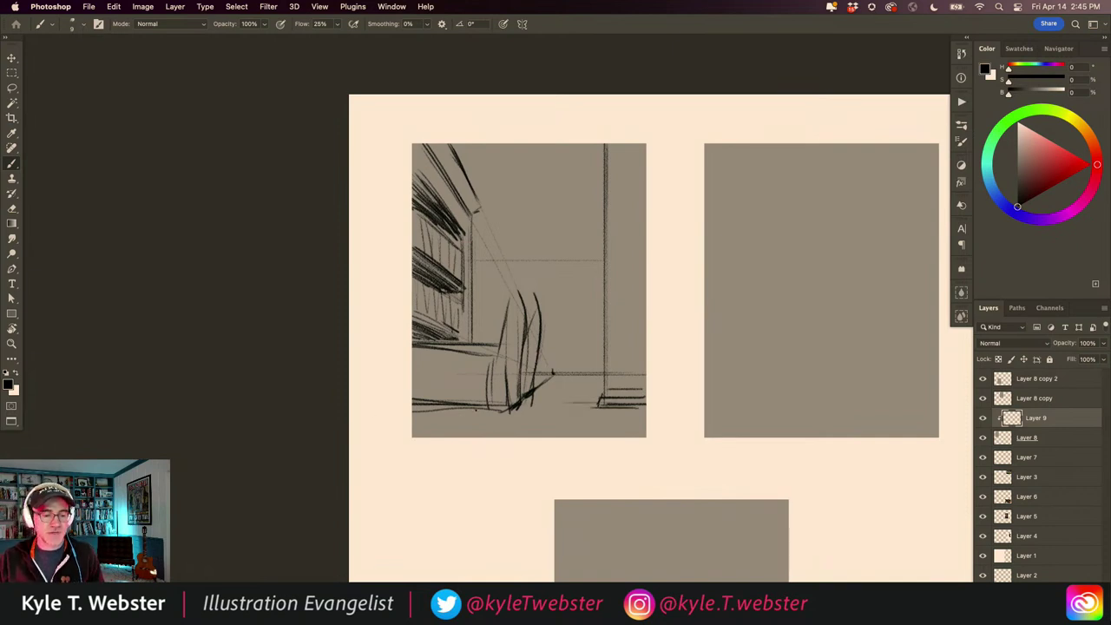
pyautogui.moveTo(496, 413); pyautogui.dragTo(414, 408)
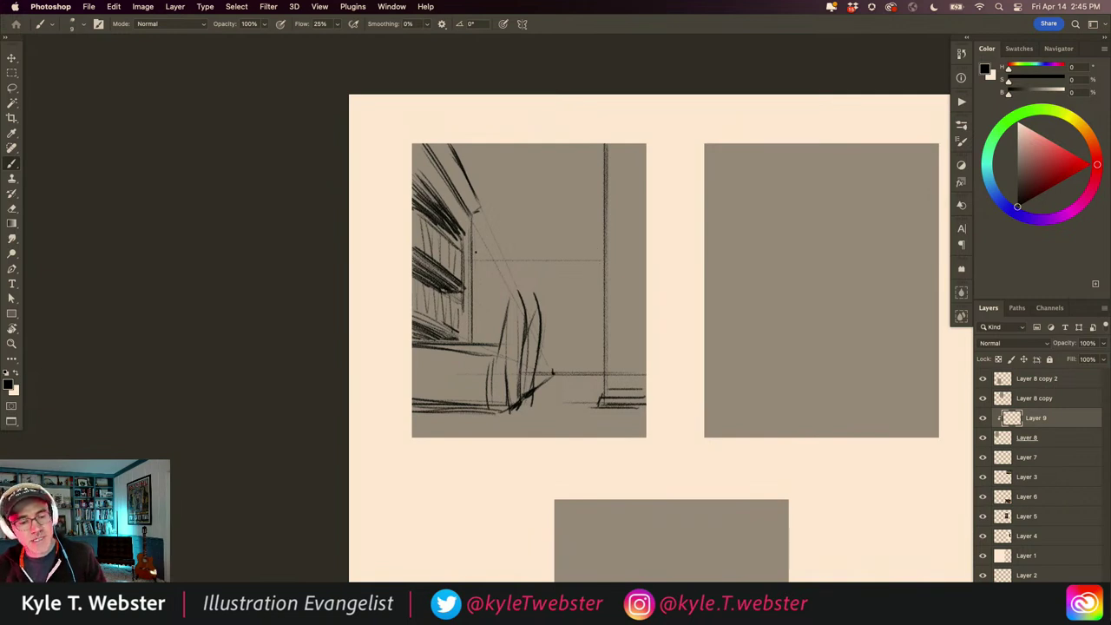
# Step: Mark the eye level on both walls and sketch a standing figure with an outstretched hand beside the right wall edge
pyautogui.moveTo(477, 248)
pyautogui.mouseDown()
pyautogui.moveTo(585, 250)
pyautogui.moveTo(482, 250)
pyautogui.moveTo(564, 251)
pyautogui.mouseUp()
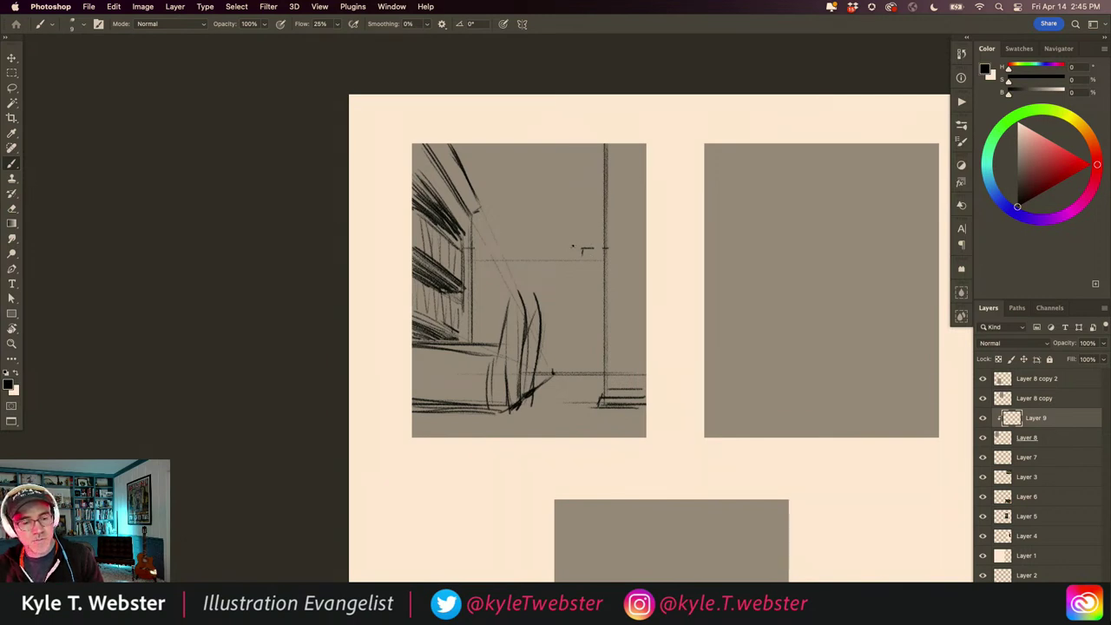
pyautogui.moveTo(583, 249)
pyautogui.mouseDown()
pyautogui.moveTo(571, 253)
pyautogui.moveTo(573, 239)
pyautogui.moveTo(587, 259)
pyautogui.moveTo(574, 257)
pyautogui.moveTo(600, 262)
pyautogui.mouseUp()
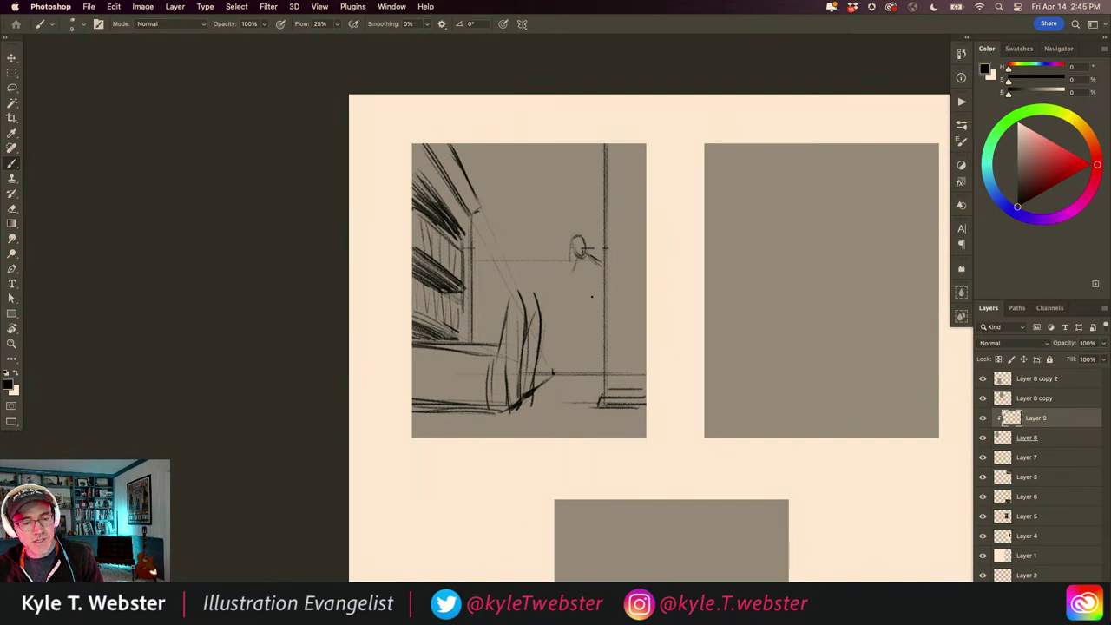
pyautogui.moveTo(586, 294); pyautogui.dragTo(590, 294)
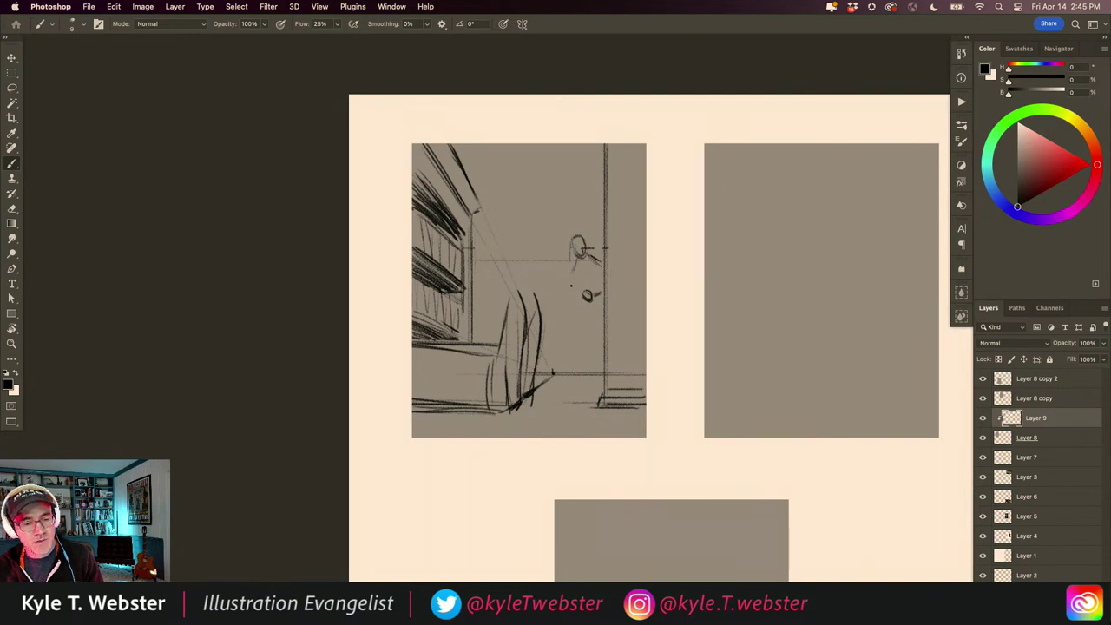
pyautogui.moveTo(573, 267)
pyautogui.mouseDown()
pyautogui.moveTo(579, 295)
pyautogui.moveTo(565, 317)
pyautogui.moveTo(569, 310)
pyautogui.mouseUp()
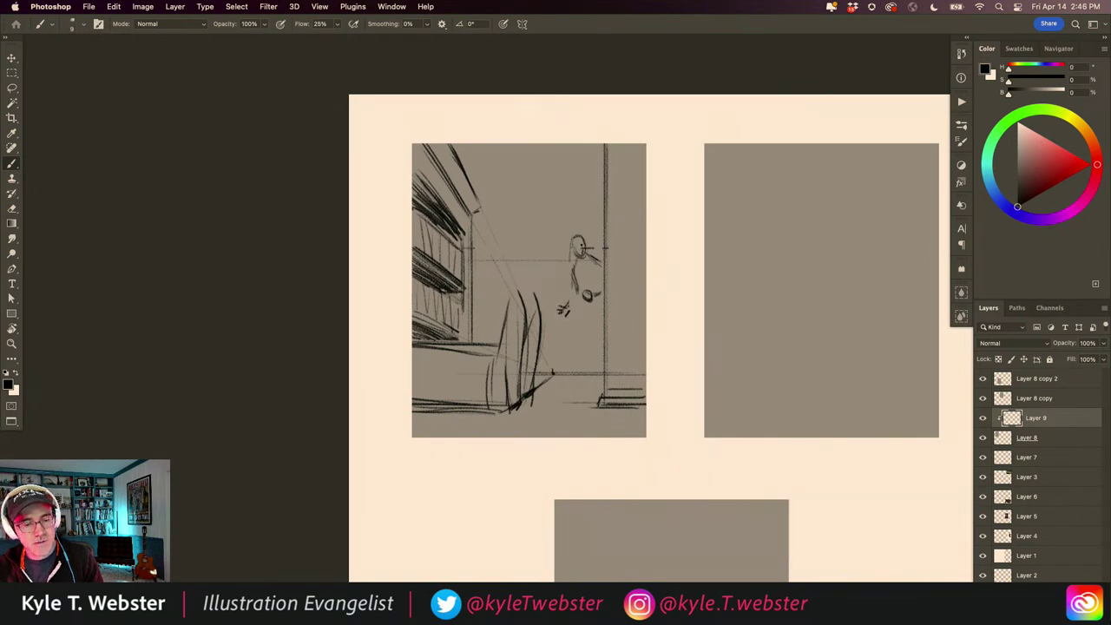
pyautogui.moveTo(573, 244)
pyautogui.mouseDown()
pyautogui.moveTo(603, 256)
pyautogui.moveTo(596, 277)
pyautogui.moveTo(571, 275)
pyautogui.moveTo(585, 286)
pyautogui.moveTo(580, 369)
pyautogui.mouseUp()
pyautogui.moveTo(591, 332); pyautogui.dragTo(582, 373)
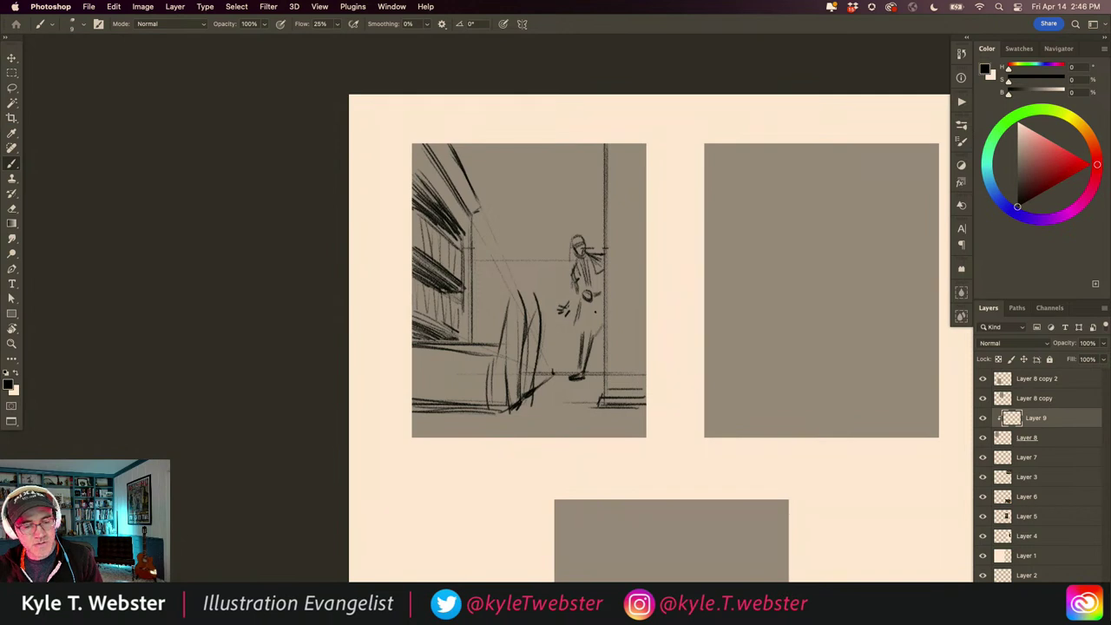
pyautogui.moveTo(596, 309)
pyautogui.mouseDown()
pyautogui.moveTo(594, 331)
pyautogui.moveTo(586, 329)
pyautogui.mouseUp()
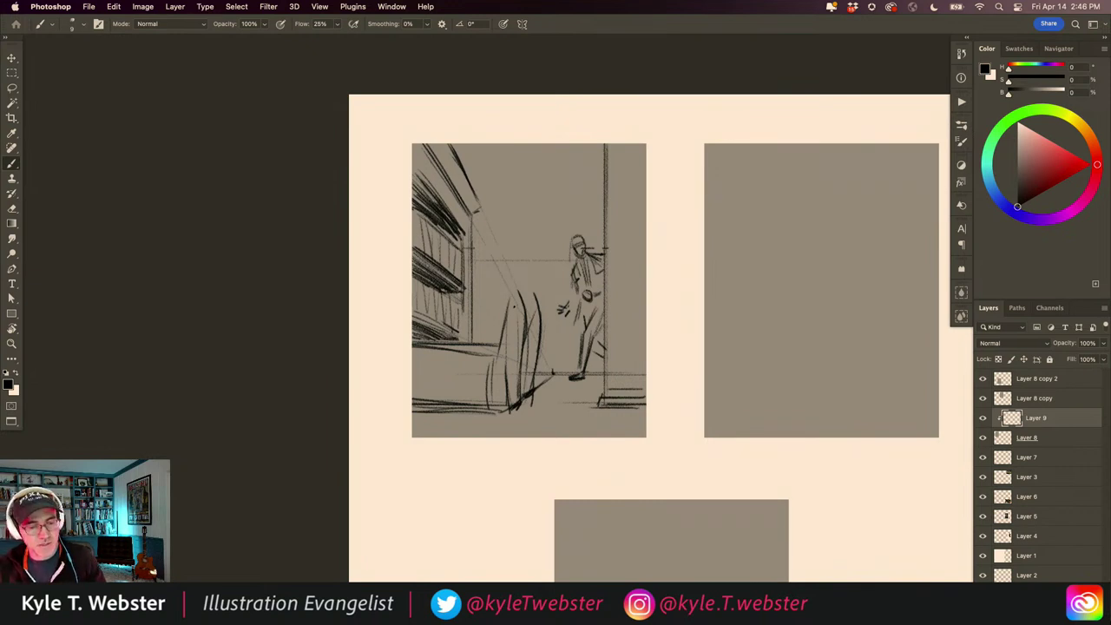
# Step: Close the tops of the low block's curved end and sketch a smaller hatted figure behind it, beside the left structure
pyautogui.moveTo(519, 303); pyautogui.dragTo(511, 298)
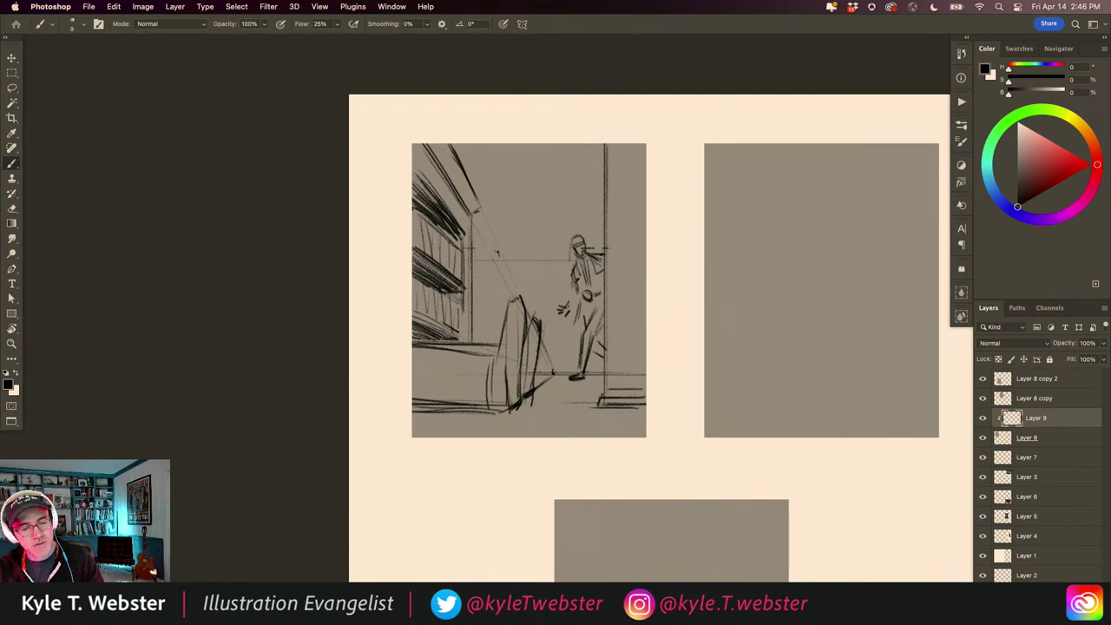
pyautogui.moveTo(498, 252)
pyautogui.mouseDown()
pyautogui.moveTo(498, 271)
pyautogui.moveTo(475, 270)
pyautogui.mouseUp()
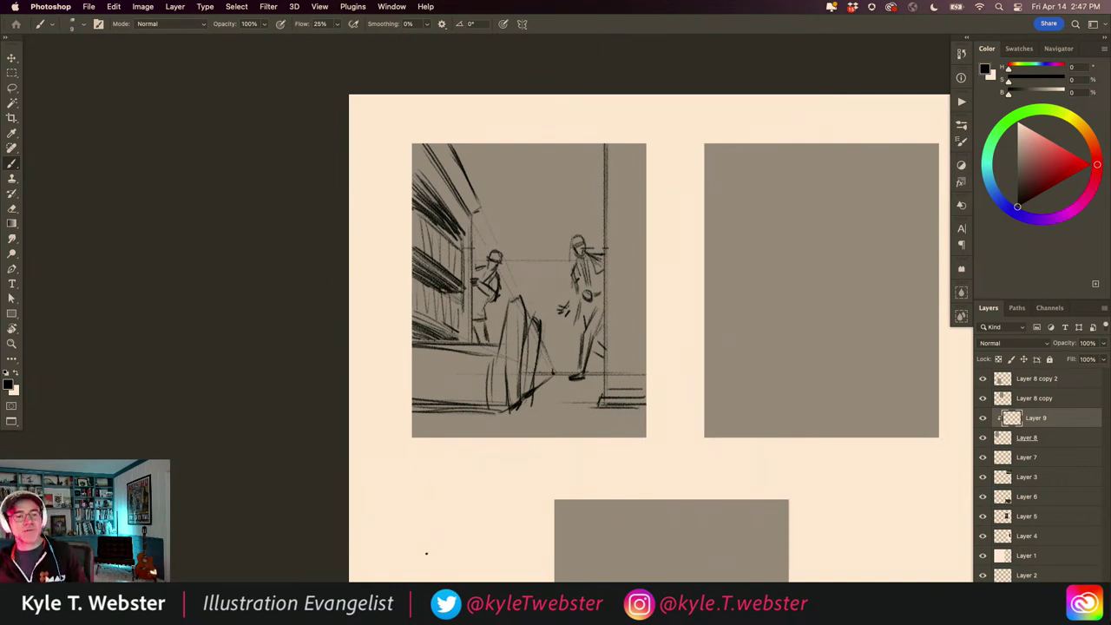
# Step: Examine the reference photos beside the thumbnails, especially the library interior's ceiling, posts and bookcases, against the first sketch
pyautogui.moveTo(471, 308); pyautogui.dragTo(390, 312)
pyautogui.moveTo(457, 410); pyautogui.dragTo(317, 293)
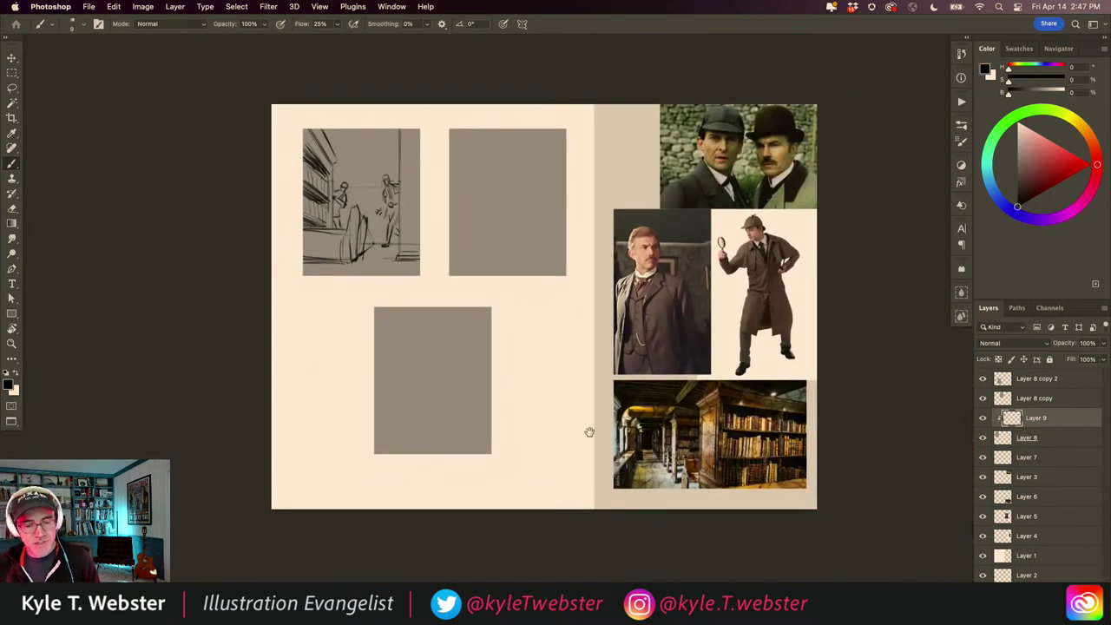
pyautogui.moveTo(656, 437); pyautogui.dragTo(673, 437)
pyautogui.scroll(5, 655, 437)
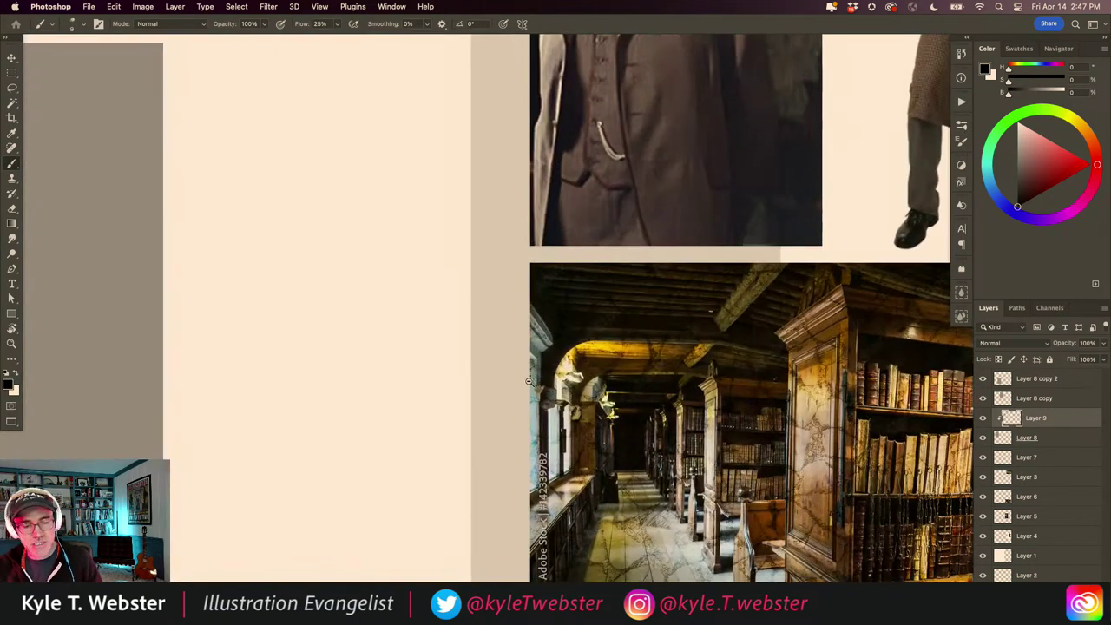
pyautogui.scroll(-5, 523, 379)
pyautogui.scroll(4, 515, 408)
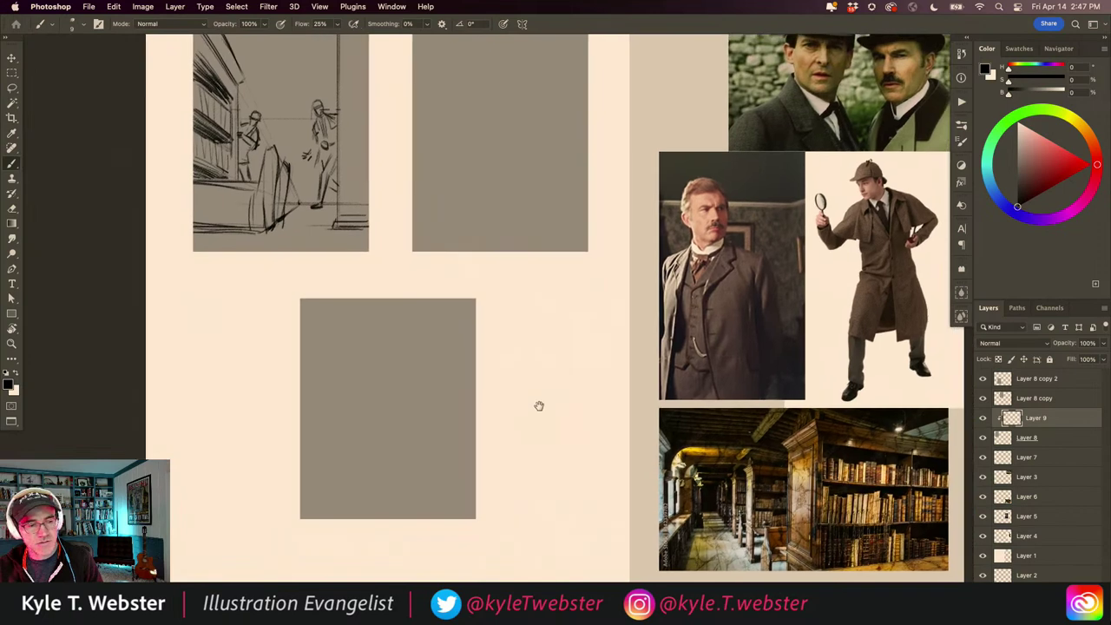
pyautogui.moveTo(500, 361); pyautogui.dragTo(533, 426)
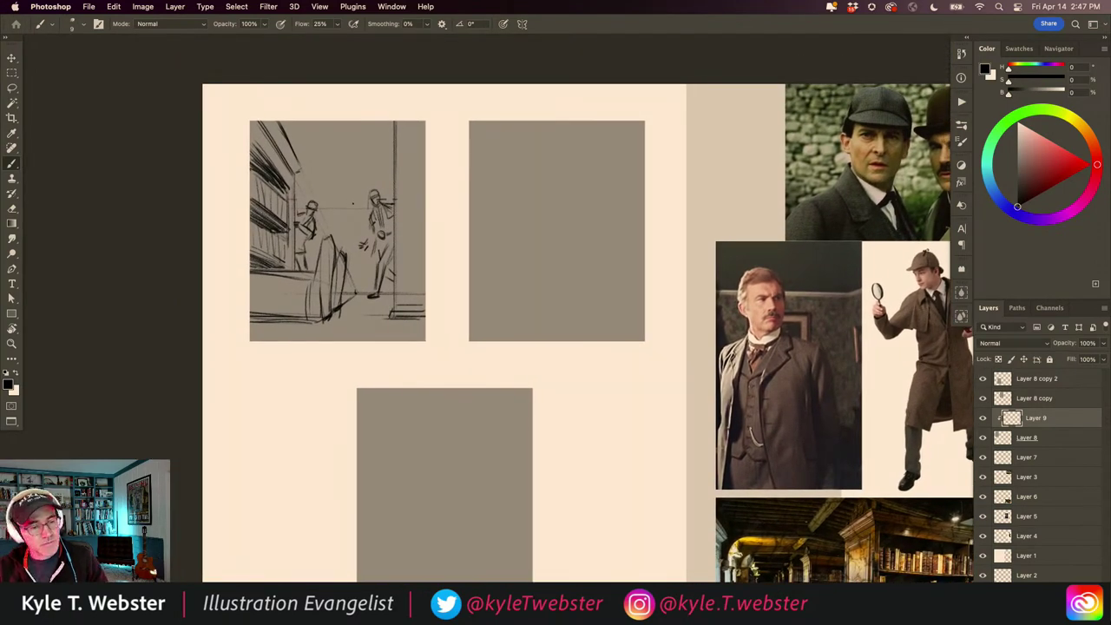
pyautogui.scroll(-3, 353, 194)
pyautogui.scroll(5, 416, 209)
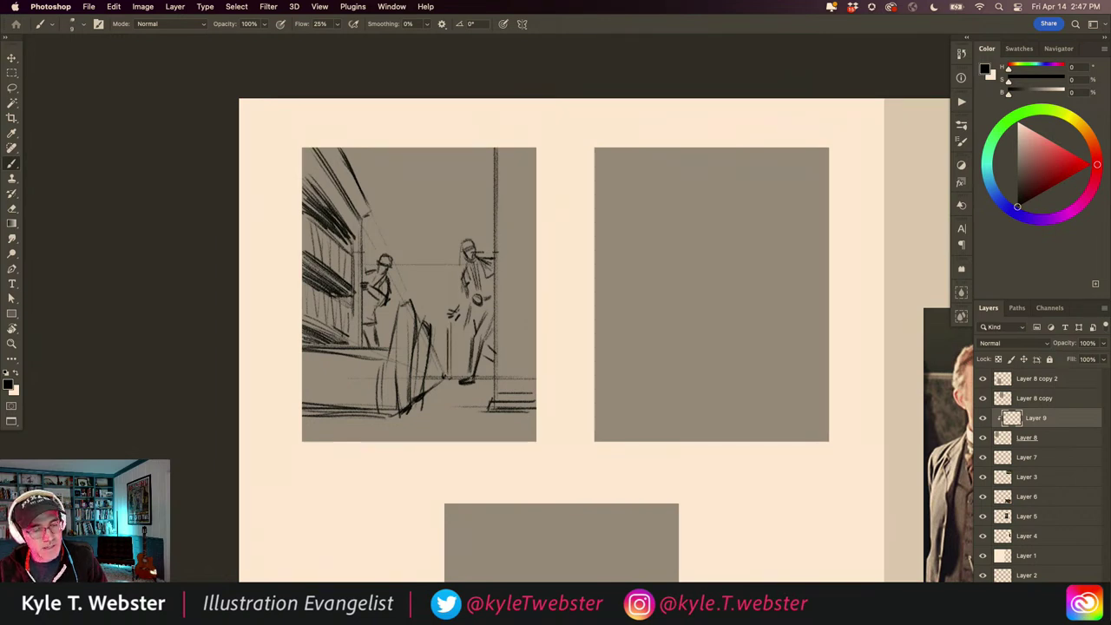
# Step: Draw a vertical post between the two figures in the first frame, with a dark curved beam sweeping up to the ceiling
pyautogui.moveTo(452, 238); pyautogui.dragTo(450, 301)
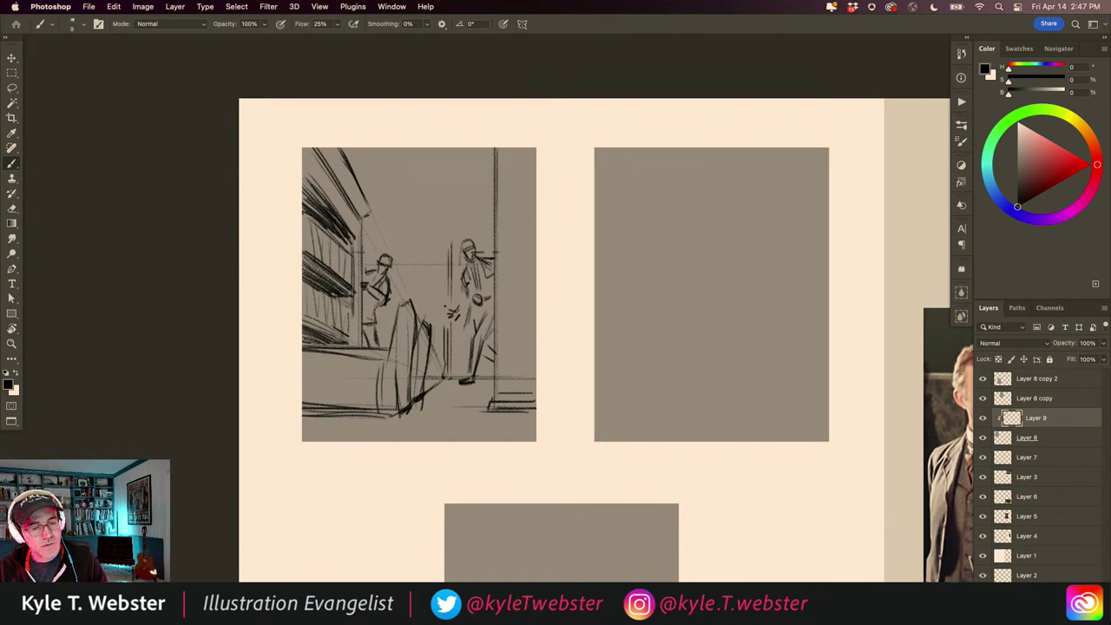
pyautogui.moveTo(446, 230); pyautogui.dragTo(446, 292)
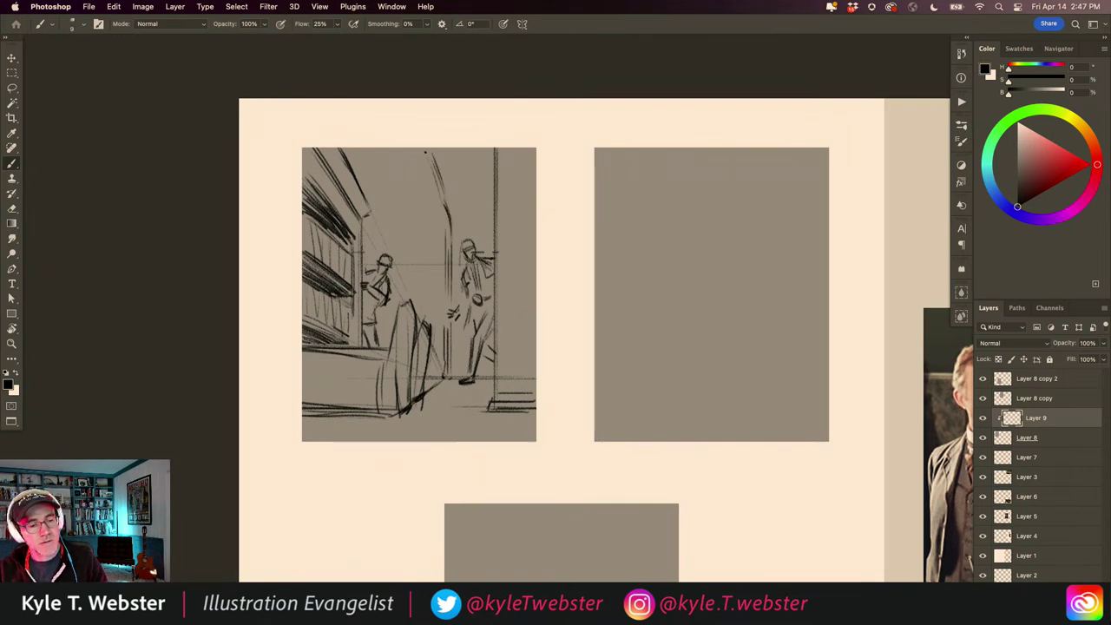
pyautogui.moveTo(425, 152); pyautogui.dragTo(444, 198)
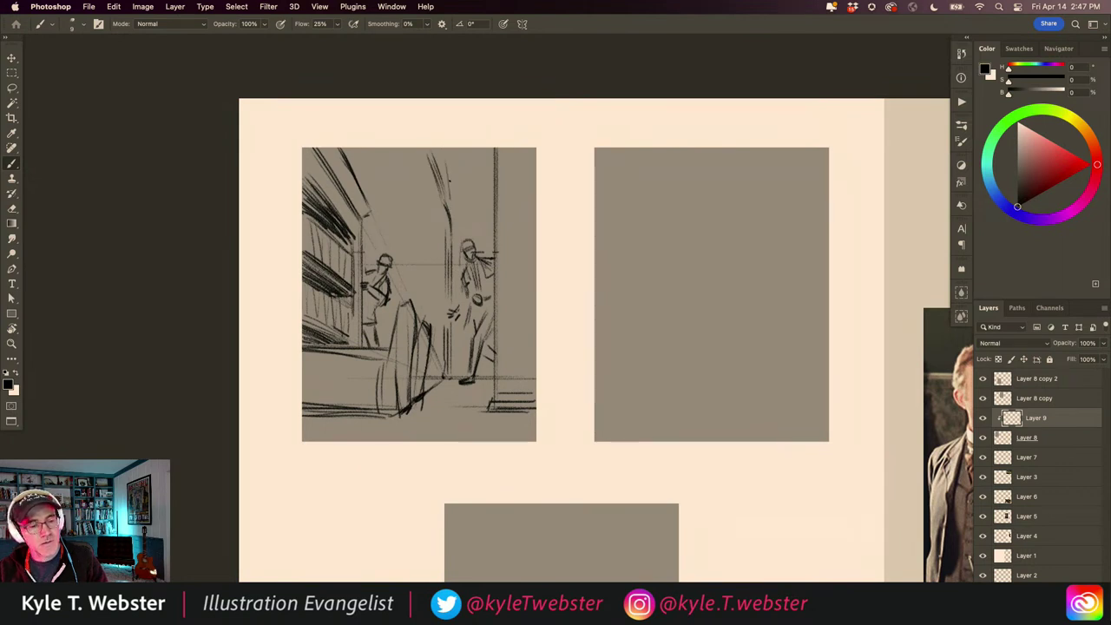
pyautogui.moveTo(440, 147); pyautogui.dragTo(450, 230)
pyautogui.moveTo(431, 151)
pyautogui.mouseDown()
pyautogui.moveTo(448, 228)
pyautogui.moveTo(448, 207)
pyautogui.mouseUp()
pyautogui.moveTo(425, 151); pyautogui.dragTo(443, 201)
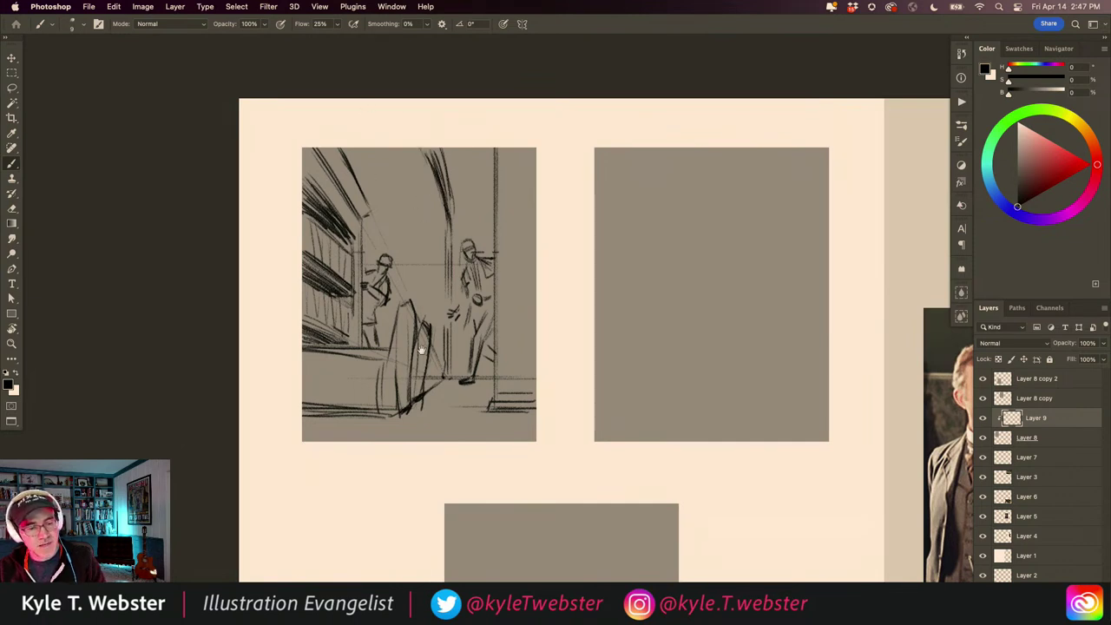
# Step: Add horizontal molding lines across the back wall above both figures and sketch receding plank lines over the ceiling
pyautogui.moveTo(437, 226)
pyautogui.mouseDown()
pyautogui.moveTo(394, 227)
pyautogui.moveTo(426, 225)
pyautogui.moveTo(373, 225)
pyautogui.mouseUp()
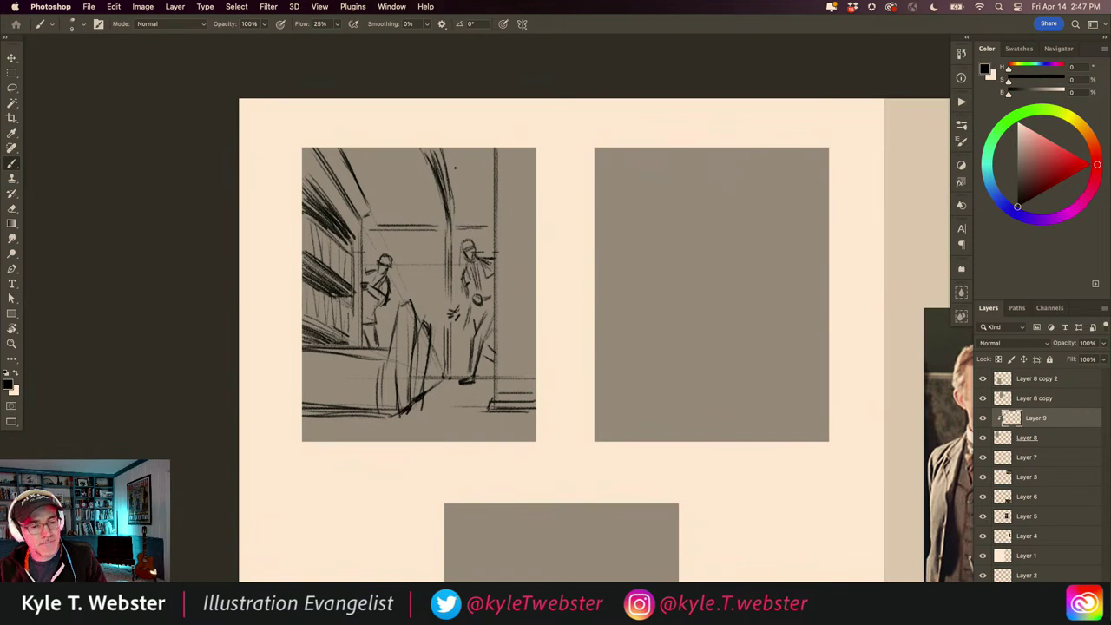
pyautogui.moveTo(460, 158); pyautogui.dragTo(463, 217)
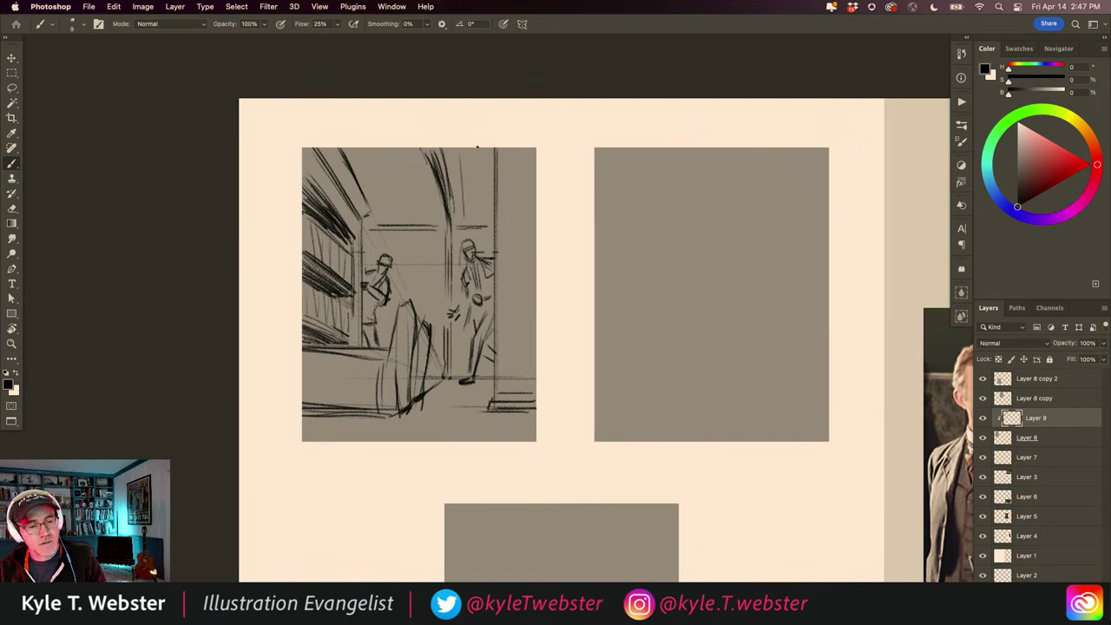
pyautogui.moveTo(477, 147); pyautogui.dragTo(480, 217)
pyautogui.moveTo(478, 173); pyautogui.dragTo(481, 217)
pyautogui.moveTo(464, 162); pyautogui.dragTo(466, 181)
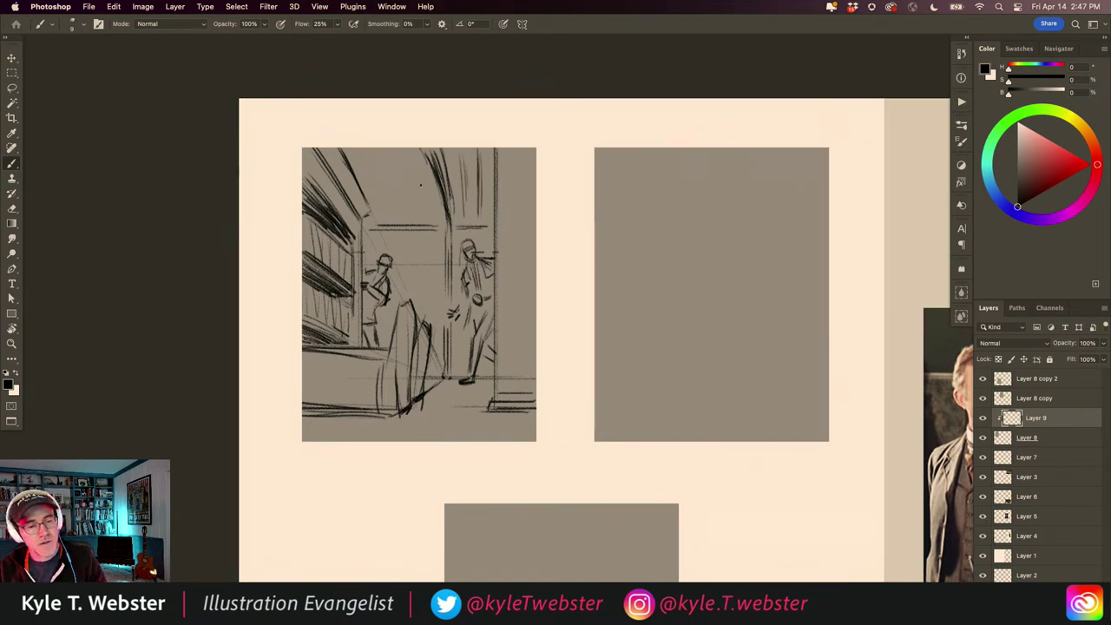
pyautogui.moveTo(409, 151); pyautogui.dragTo(432, 208)
pyautogui.moveTo(392, 161); pyautogui.dragTo(410, 203)
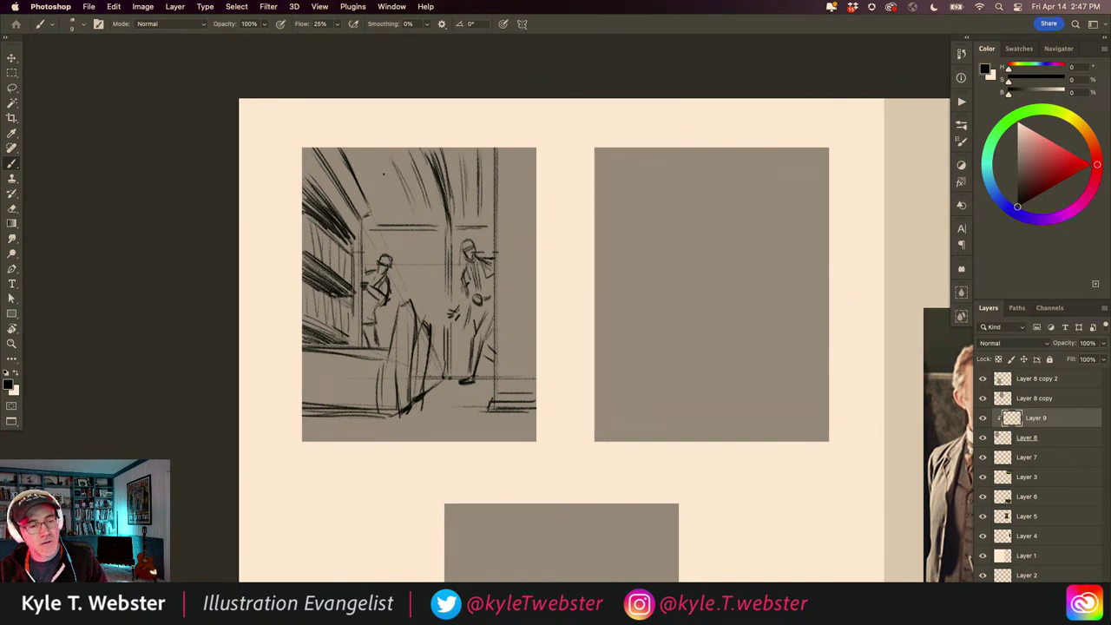
pyautogui.moveTo(366, 154); pyautogui.dragTo(387, 208)
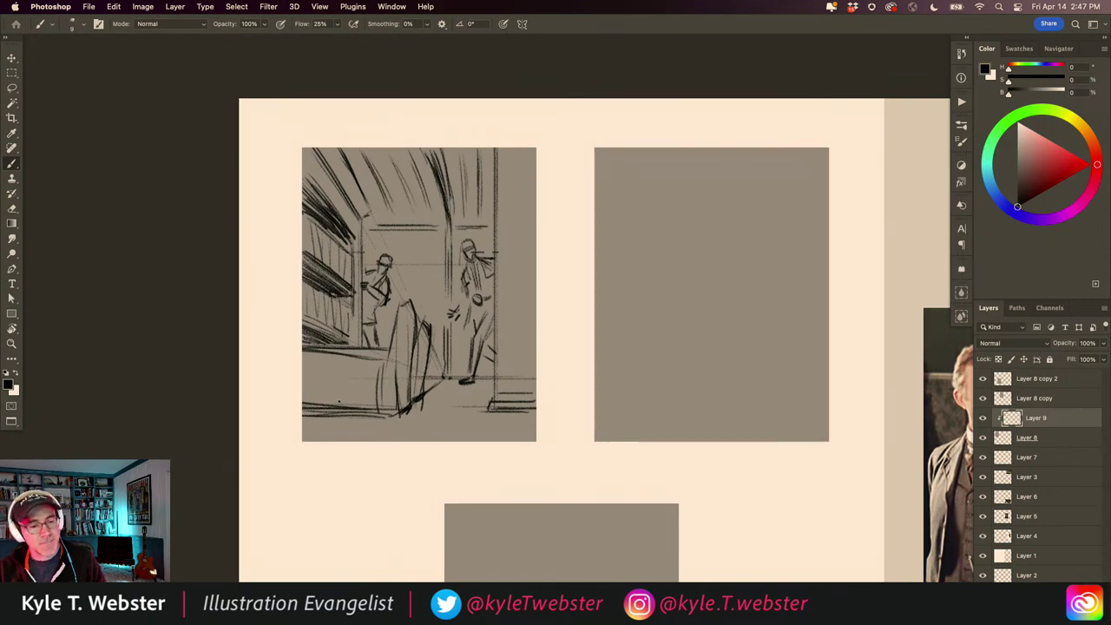
# Step: Draw a horizontal line across both sides of the post where the ceiling planks meet the back wall
pyautogui.keyDown('alt'); pyautogui.click(358, 402); pyautogui.keyUp('alt')
pyautogui.moveTo(370, 529); pyautogui.dragTo(258, 374)
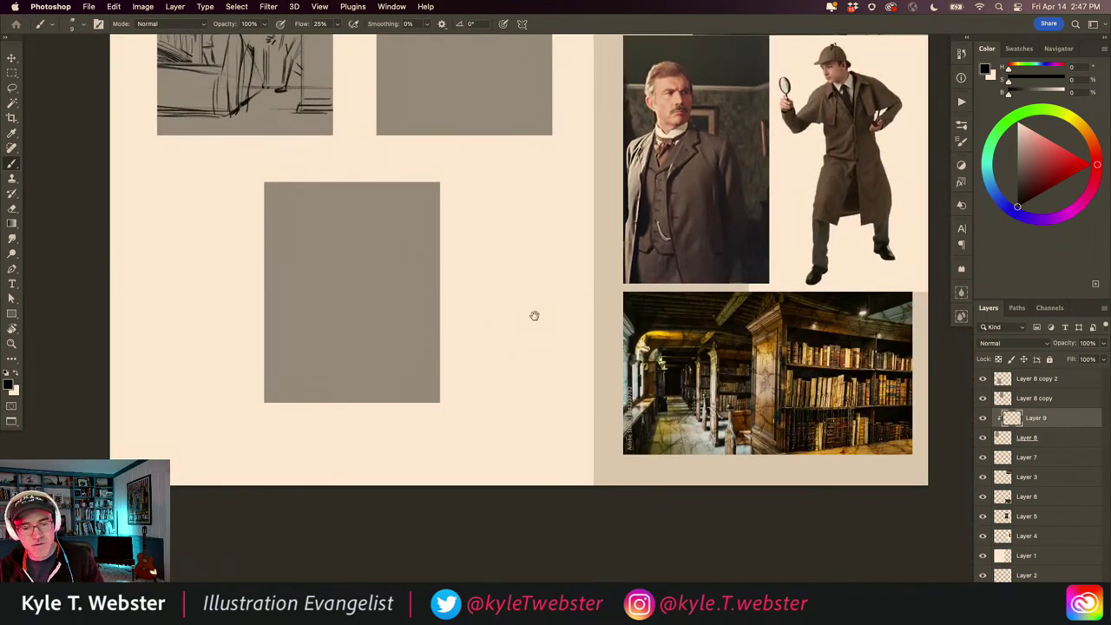
pyautogui.scroll(5, 534, 315)
pyautogui.hscroll(-2, 534, 315)
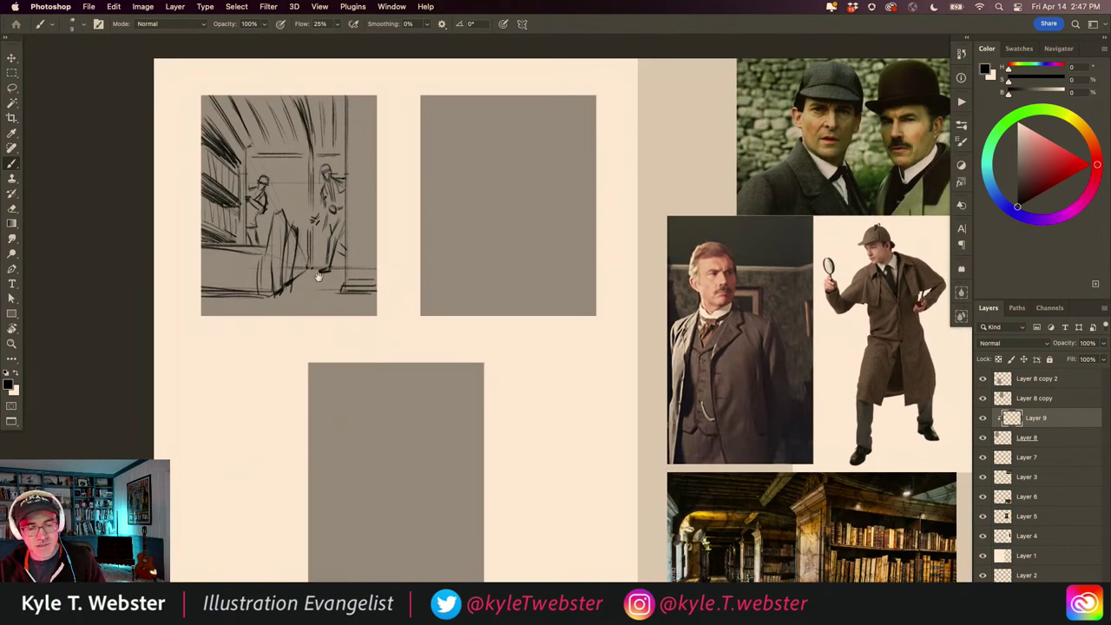
pyautogui.scroll(5, 318, 276)
pyautogui.scroll(2, 327, 163)
pyautogui.hscroll(-1, 328, 163)
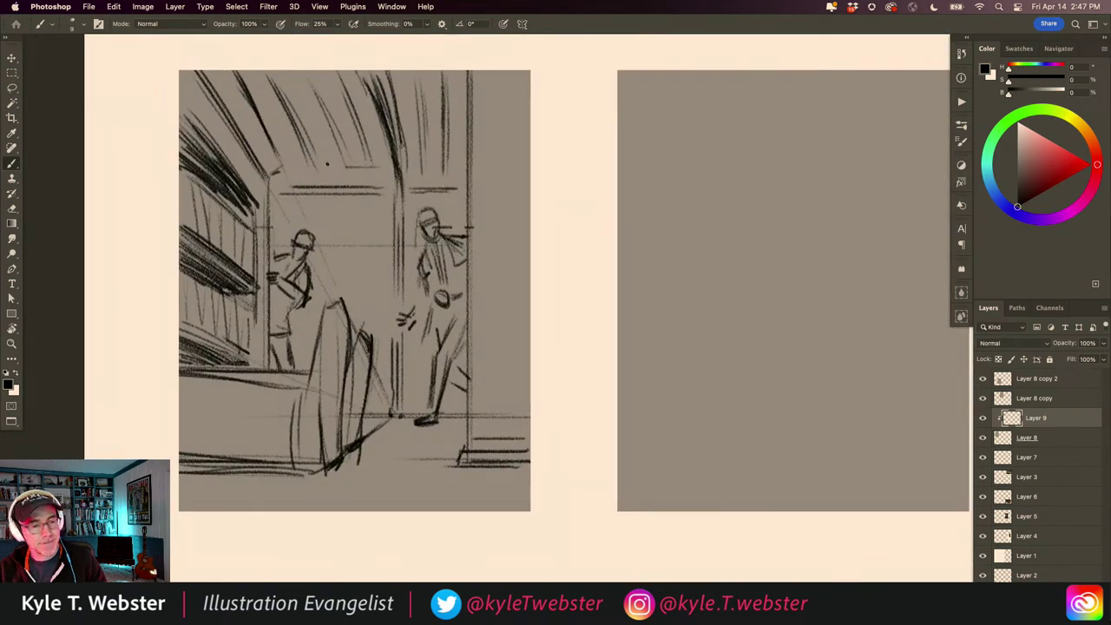
pyautogui.moveTo(289, 165); pyautogui.dragTo(458, 164)
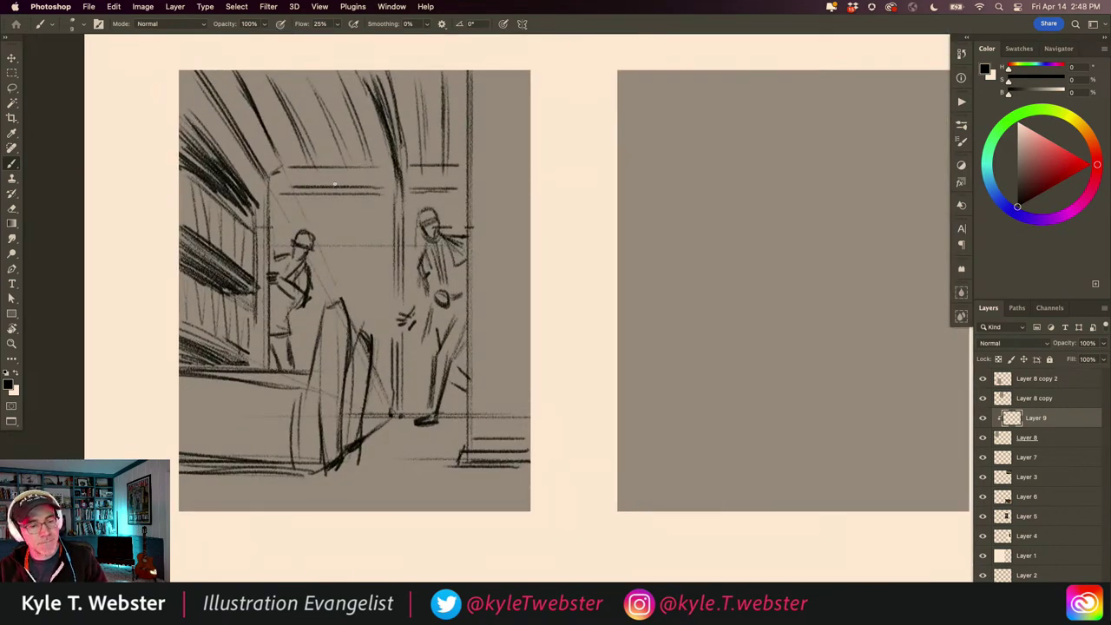
# Step: Outline a tall rectangular frame on the back wall behind the smaller figure, with a doubled edge near the post
pyautogui.scroll(-6, 335, 184)
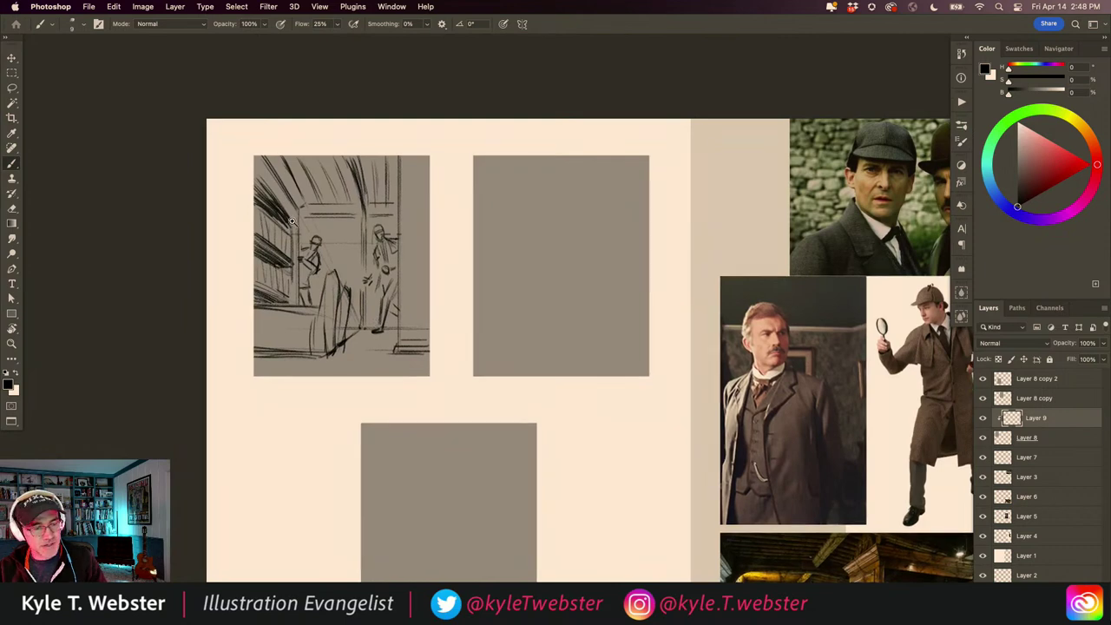
pyautogui.scroll(4, 291, 222)
pyautogui.moveTo(422, 312)
pyautogui.mouseDown()
pyautogui.moveTo(421, 236)
pyautogui.moveTo(342, 230)
pyautogui.moveTo(415, 232)
pyautogui.moveTo(330, 232)
pyautogui.moveTo(325, 264)
pyautogui.mouseUp()
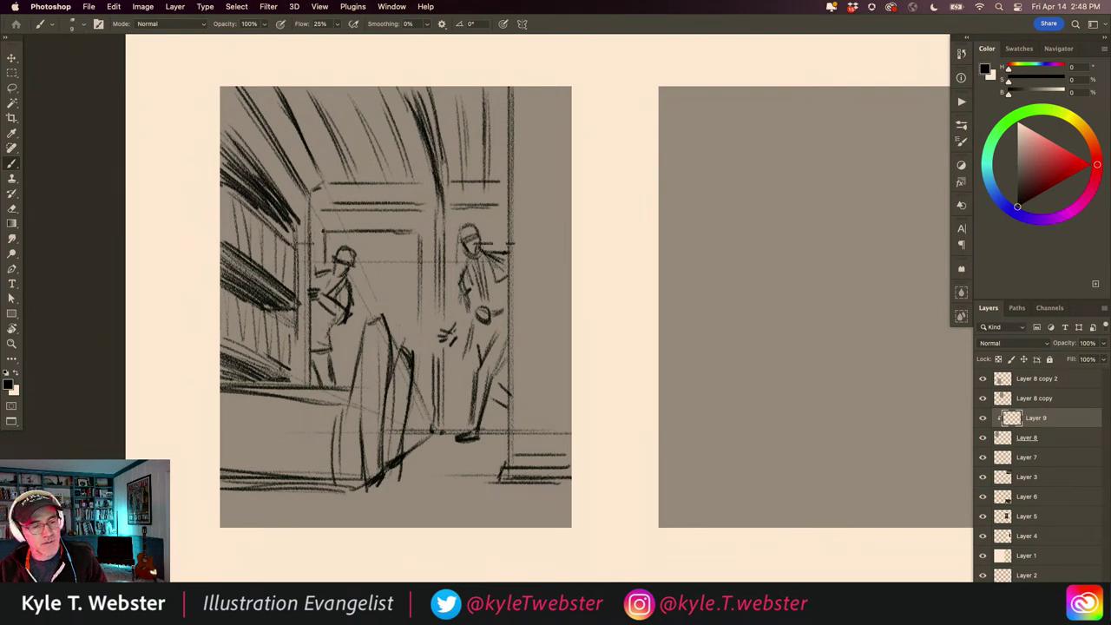
pyautogui.moveTo(365, 231)
pyautogui.mouseDown()
pyautogui.moveTo(413, 231)
pyautogui.moveTo(415, 332)
pyautogui.mouseUp()
pyautogui.moveTo(419, 253); pyautogui.dragTo(419, 326)
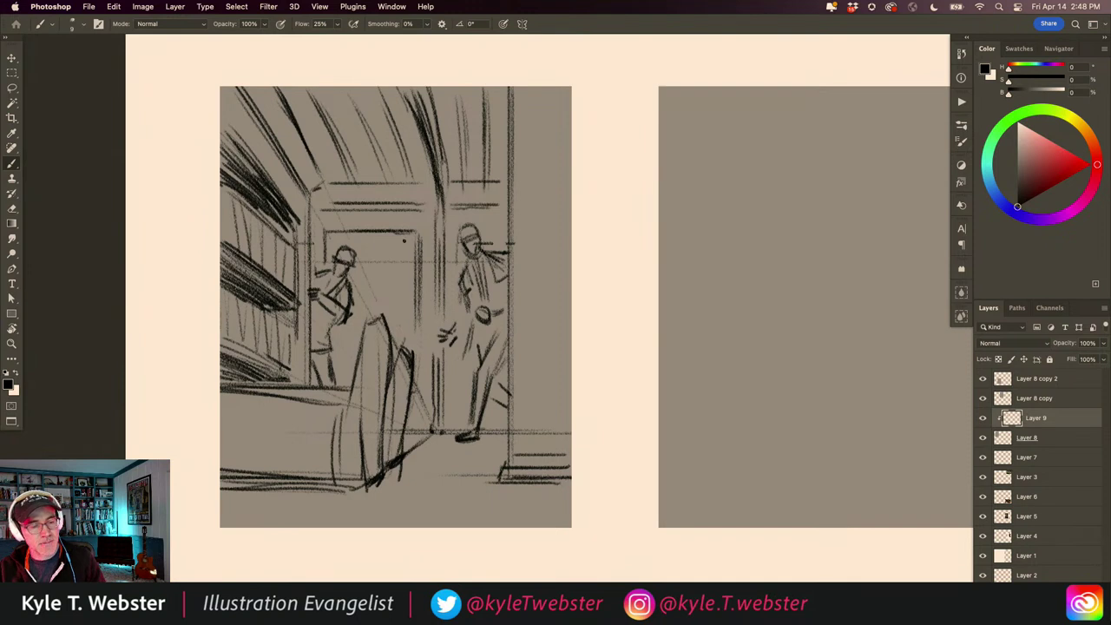
# Step: Define the larger figure's hat, hands and outstretched arm, and extend the coat's hem
pyautogui.moveTo(461, 235); pyautogui.dragTo(475, 229)
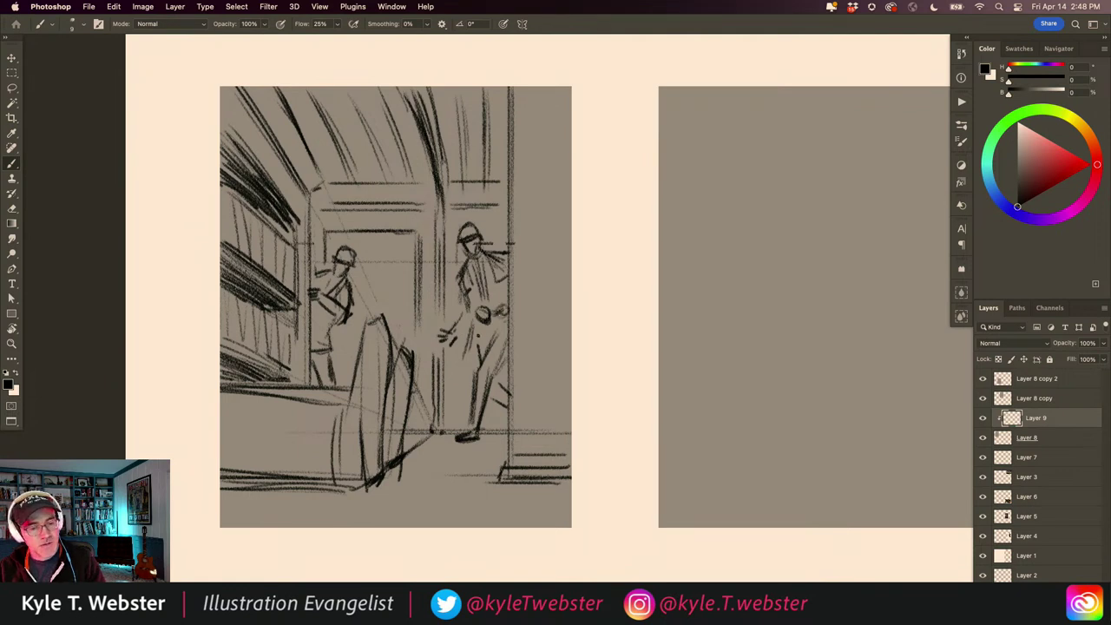
pyautogui.moveTo(471, 307); pyautogui.dragTo(467, 363)
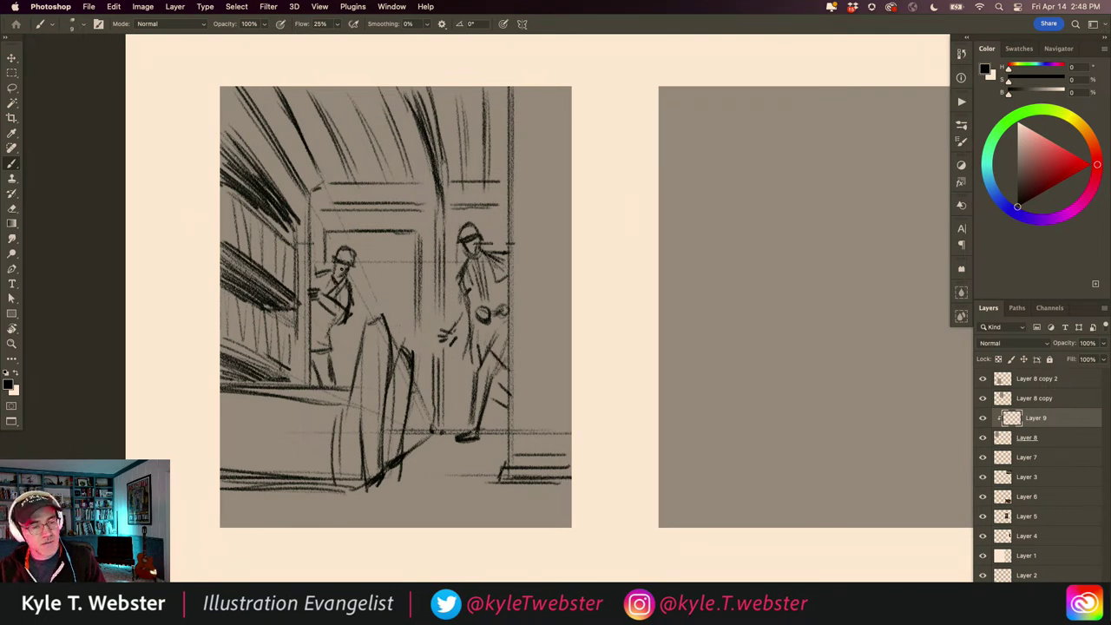
# Step: Strengthen the right wall's vertical edge and fill the wall down to its base with dense dark tone, using brush size 60
pyautogui.scroll(-3, 307, 417)
pyautogui.scroll(-3, 322, 426)
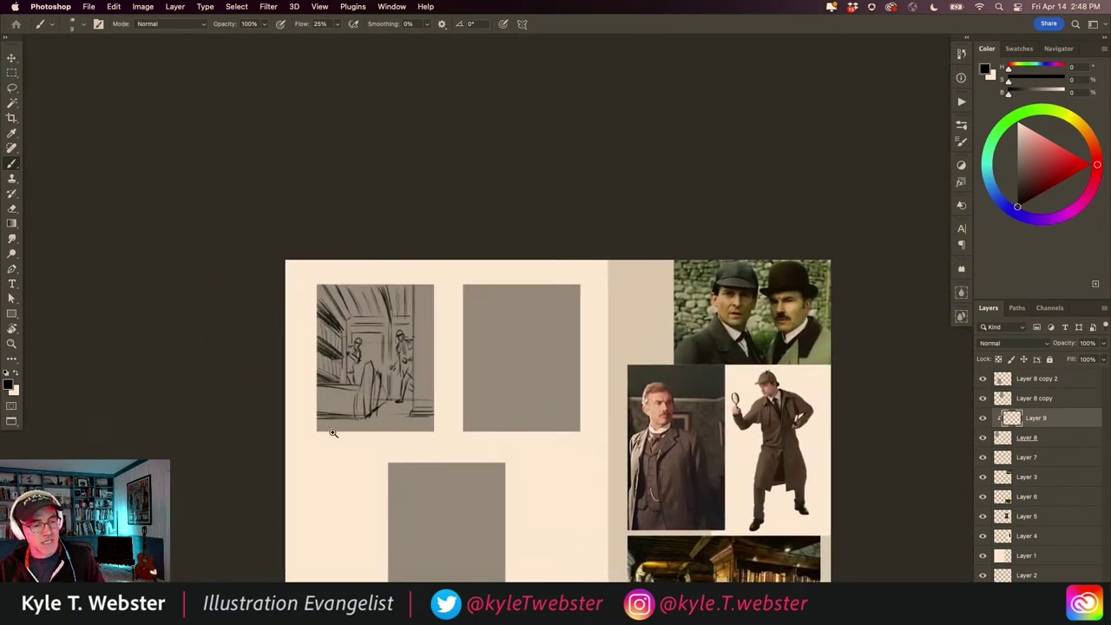
pyautogui.scroll(2, 322, 423)
pyautogui.moveTo(388, 328); pyautogui.dragTo(380, 382)
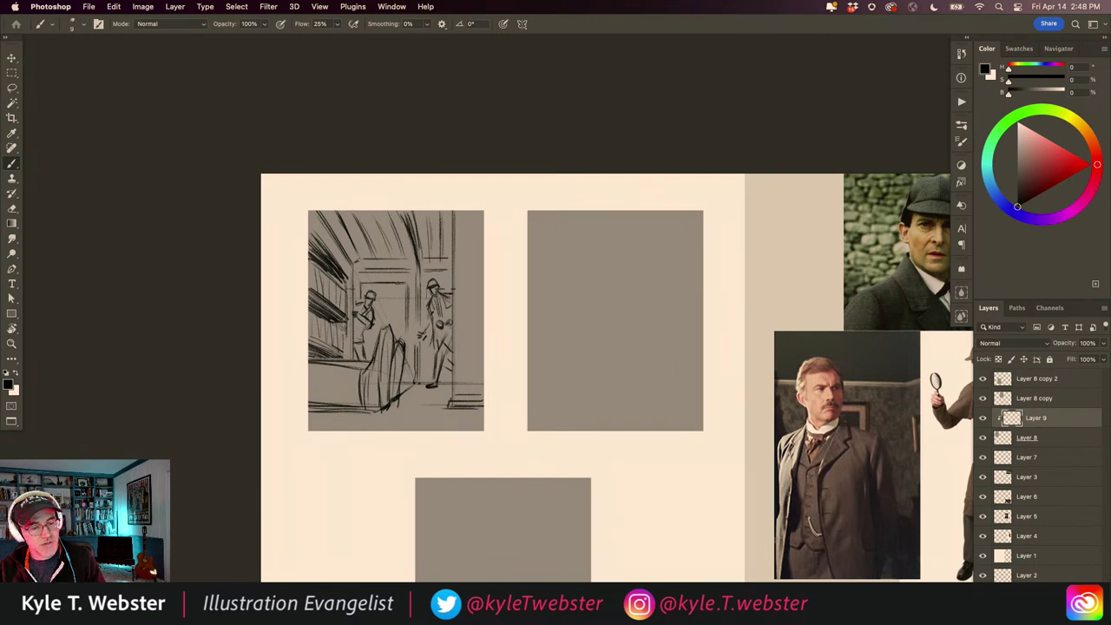
pyautogui.scroll(-2, 369, 434)
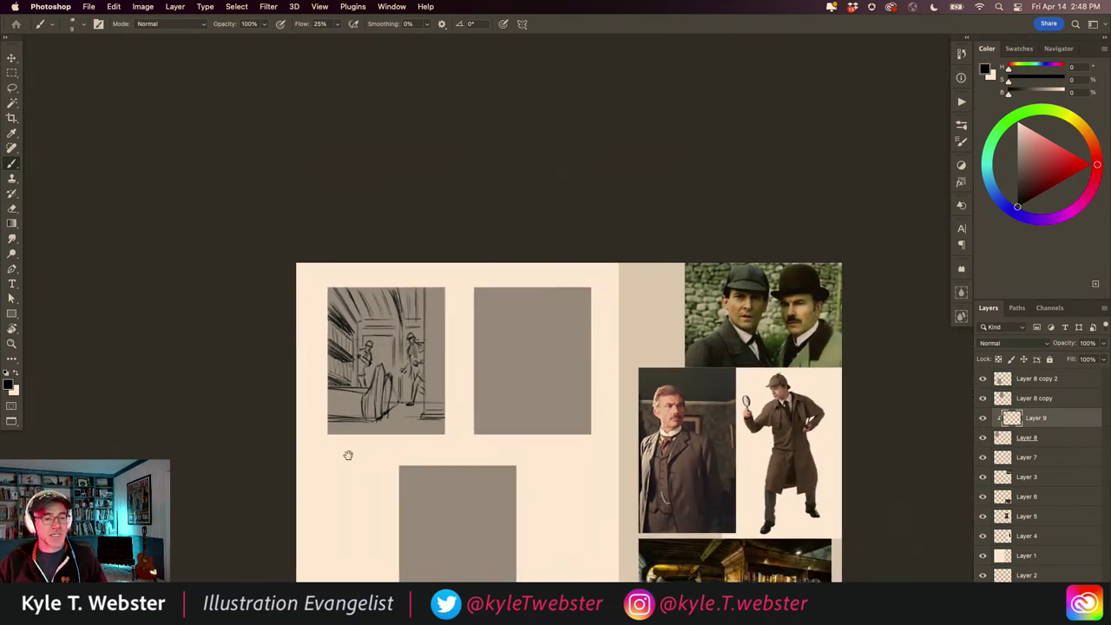
pyautogui.moveTo(347, 454); pyautogui.dragTo(338, 390)
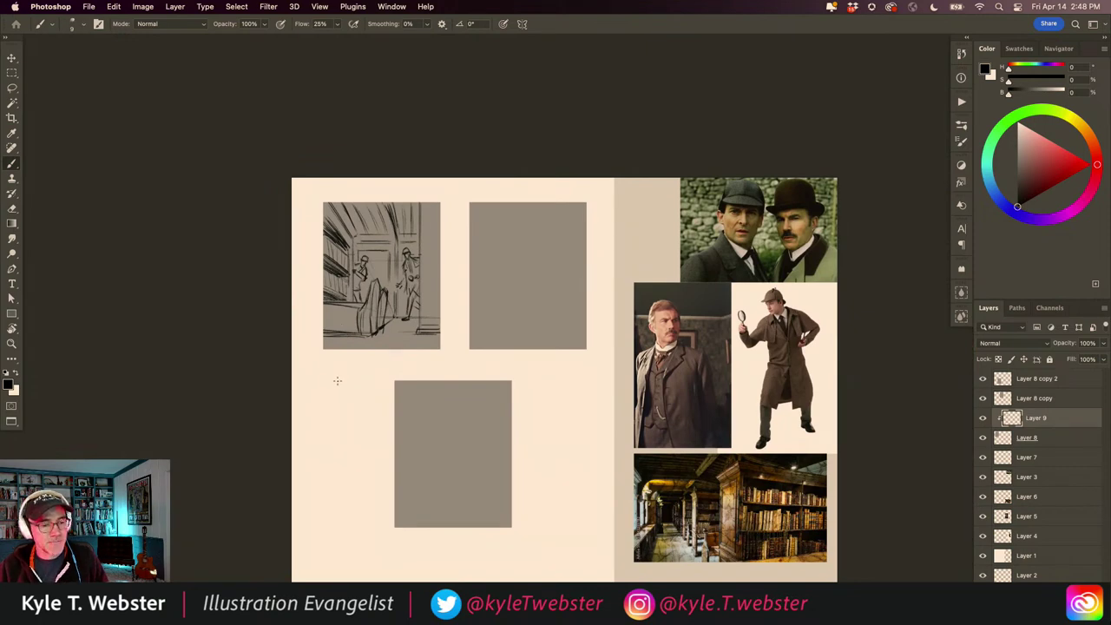
pyautogui.scroll(2, 405, 261)
pyautogui.moveTo(429, 354); pyautogui.dragTo(431, 188)
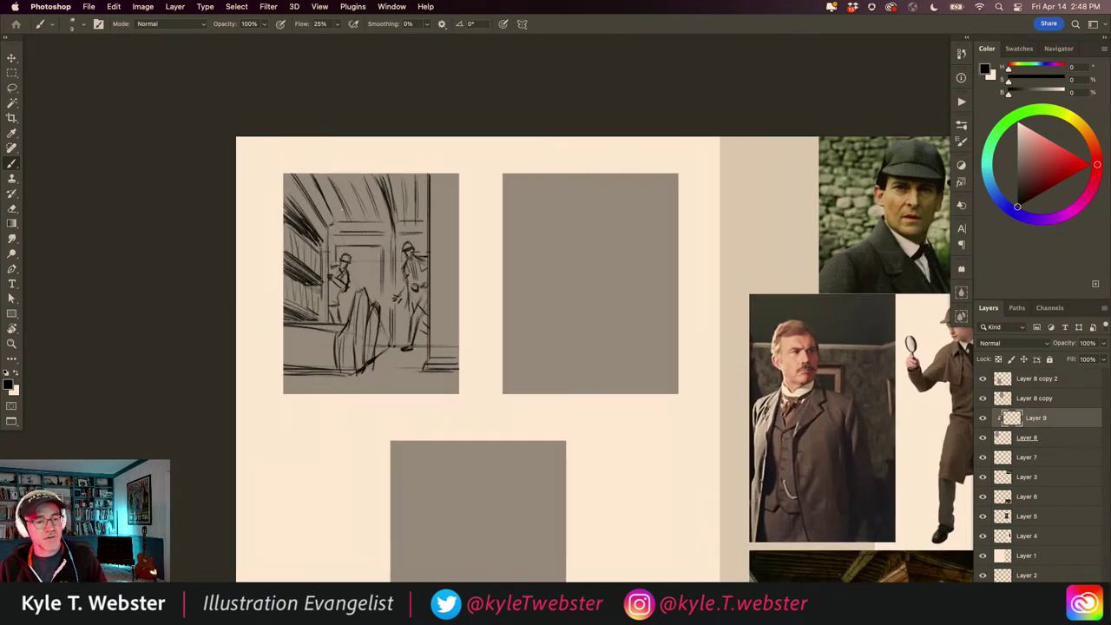
pyautogui.scroll(1, 437, 240)
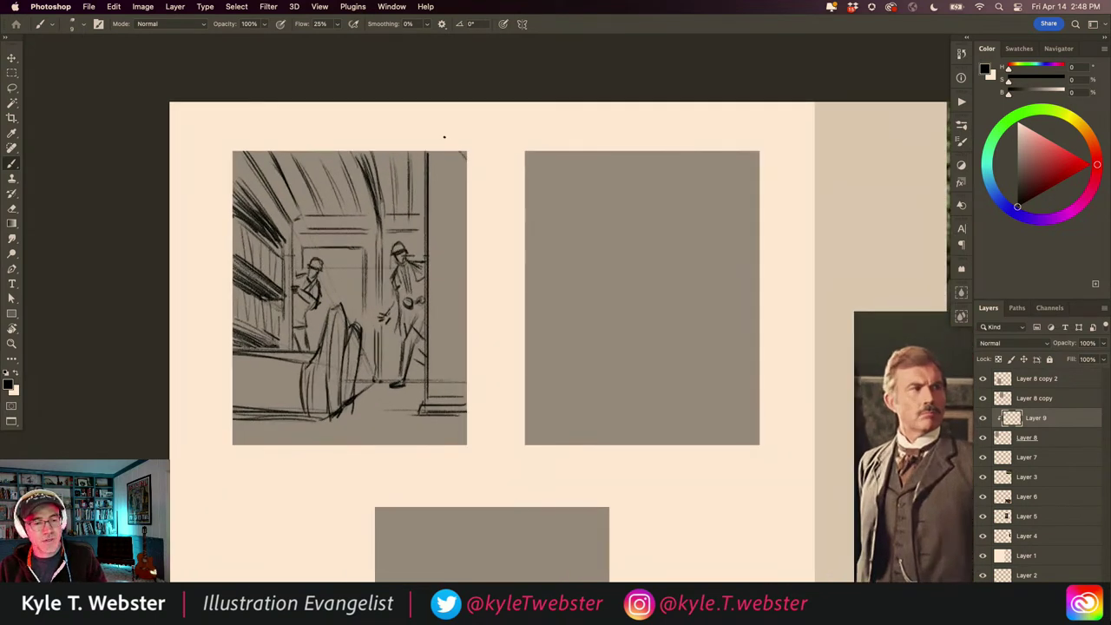
pyautogui.moveTo(445, 136)
pyautogui.mouseDown()
pyautogui.moveTo(466, 203)
pyautogui.moveTo(433, 177)
pyautogui.moveTo(467, 238)
pyautogui.moveTo(432, 201)
pyautogui.moveTo(431, 233)
pyautogui.moveTo(462, 284)
pyautogui.moveTo(446, 177)
pyautogui.moveTo(463, 148)
pyautogui.moveTo(465, 252)
pyautogui.moveTo(459, 156)
pyautogui.moveTo(448, 138)
pyautogui.moveTo(436, 154)
pyautogui.moveTo(440, 292)
pyautogui.moveTo(461, 314)
pyautogui.moveTo(450, 161)
pyautogui.moveTo(434, 230)
pyautogui.moveTo(438, 347)
pyautogui.moveTo(456, 334)
pyautogui.moveTo(466, 261)
pyautogui.moveTo(466, 328)
pyautogui.moveTo(432, 386)
pyautogui.moveTo(450, 413)
pyautogui.mouseUp()
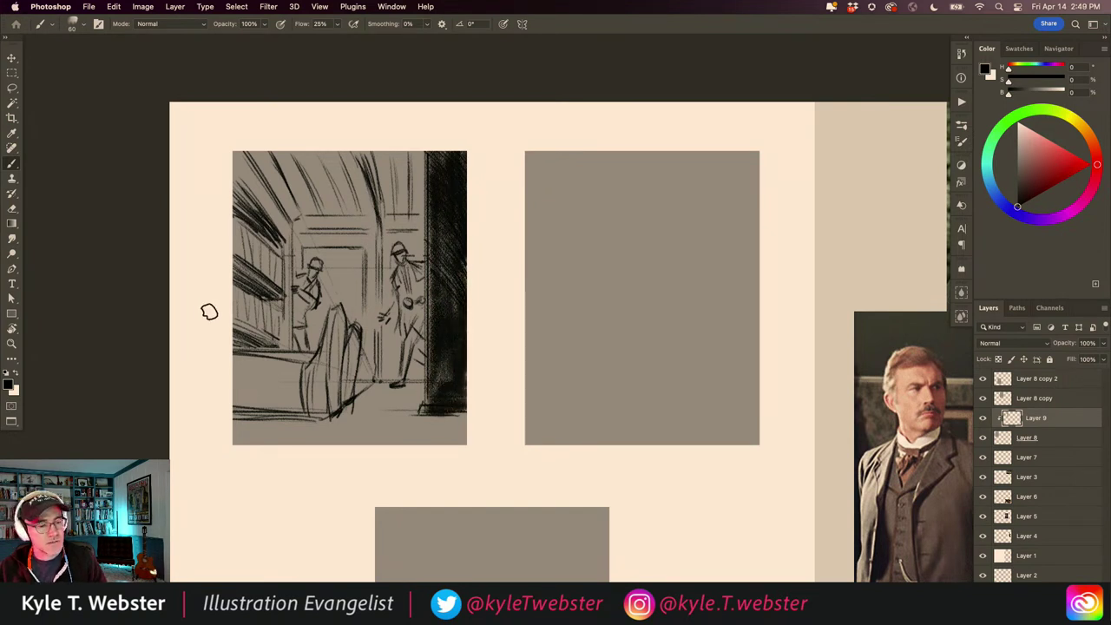
# Step: Darken the bookcase's diagonal bands and shade four dark panes inside the frame behind the smaller figure
pyautogui.moveTo(241, 191)
pyautogui.mouseDown()
pyautogui.moveTo(269, 235)
pyautogui.moveTo(246, 260)
pyautogui.moveTo(269, 290)
pyautogui.moveTo(261, 287)
pyautogui.moveTo(264, 300)
pyautogui.moveTo(248, 280)
pyautogui.moveTo(251, 343)
pyautogui.mouseUp()
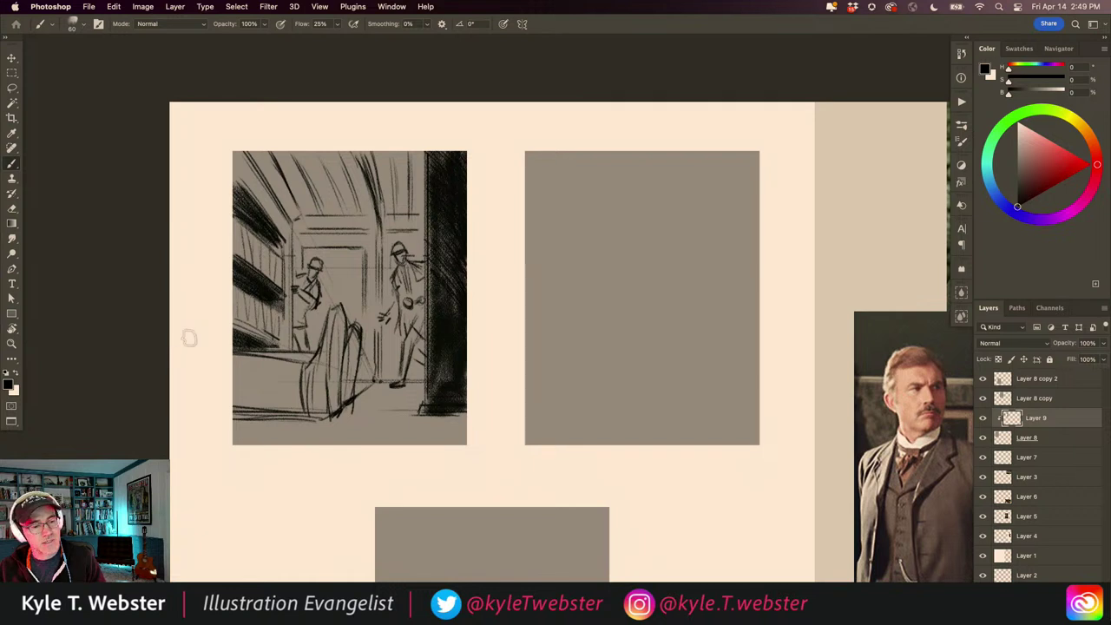
pyautogui.moveTo(356, 273)
pyautogui.mouseDown()
pyautogui.moveTo(346, 257)
pyautogui.moveTo(339, 266)
pyautogui.moveTo(304, 255)
pyautogui.mouseUp()
pyautogui.moveTo(335, 300)
pyautogui.mouseDown()
pyautogui.moveTo(328, 287)
pyautogui.moveTo(325, 295)
pyautogui.moveTo(357, 302)
pyautogui.moveTo(349, 291)
pyautogui.mouseUp()
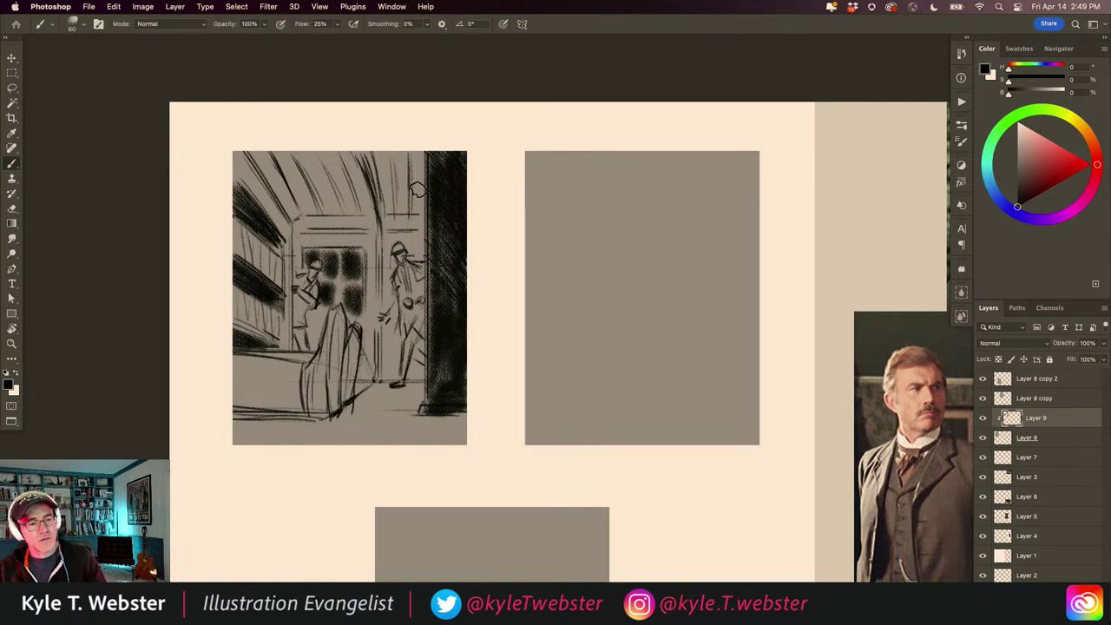
# Step: Shade the ceiling between the plank lines with textured tone and add light shading to both figures' clothing
pyautogui.moveTo(419, 168)
pyautogui.mouseDown()
pyautogui.moveTo(392, 204)
pyautogui.moveTo(379, 174)
pyautogui.moveTo(335, 149)
pyautogui.moveTo(364, 192)
pyautogui.moveTo(344, 165)
pyautogui.moveTo(293, 145)
pyautogui.moveTo(314, 158)
pyautogui.moveTo(330, 208)
pyautogui.moveTo(302, 196)
pyautogui.moveTo(261, 145)
pyautogui.mouseUp()
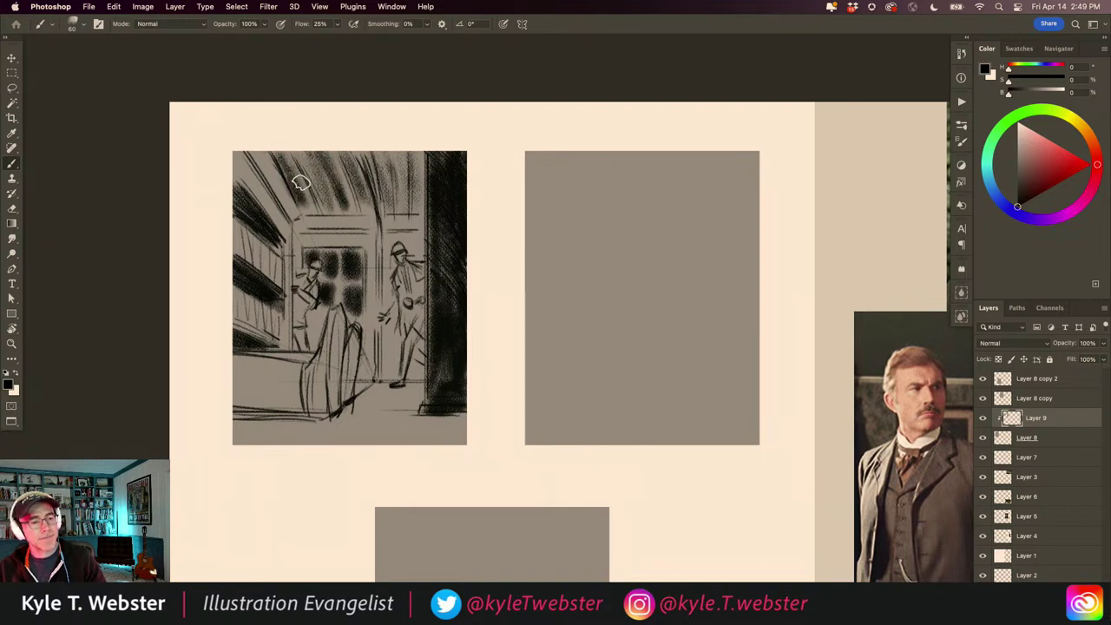
pyautogui.moveTo(301, 179)
pyautogui.mouseDown()
pyautogui.moveTo(321, 206)
pyautogui.moveTo(320, 154)
pyautogui.mouseUp()
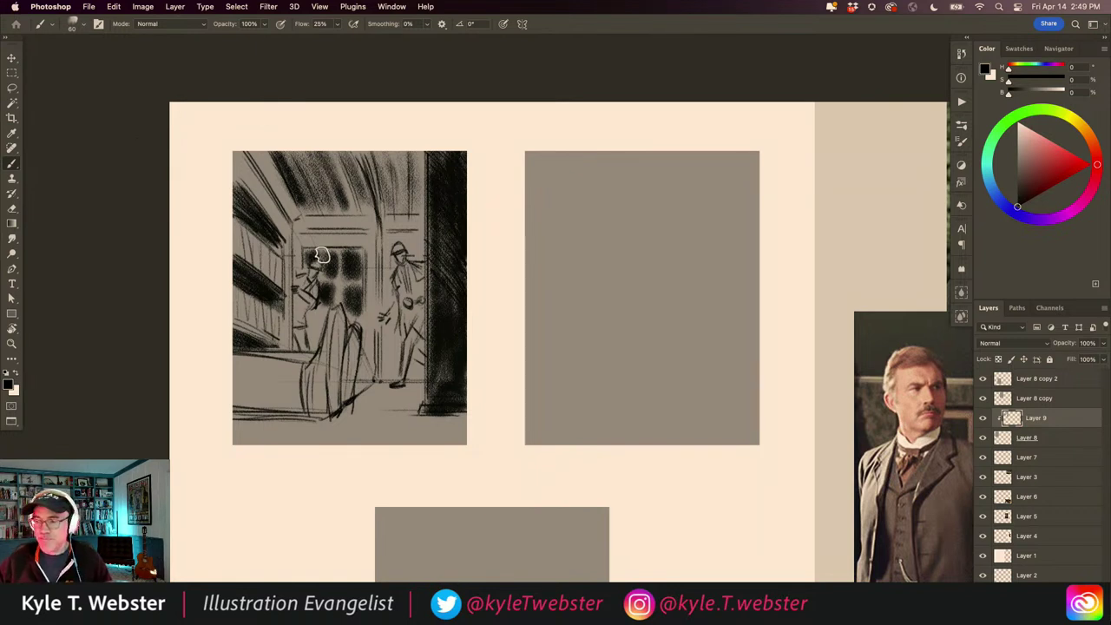
pyautogui.moveTo(418, 296)
pyautogui.mouseDown()
pyautogui.moveTo(413, 279)
pyautogui.moveTo(400, 292)
pyautogui.moveTo(405, 275)
pyautogui.moveTo(405, 361)
pyautogui.mouseUp()
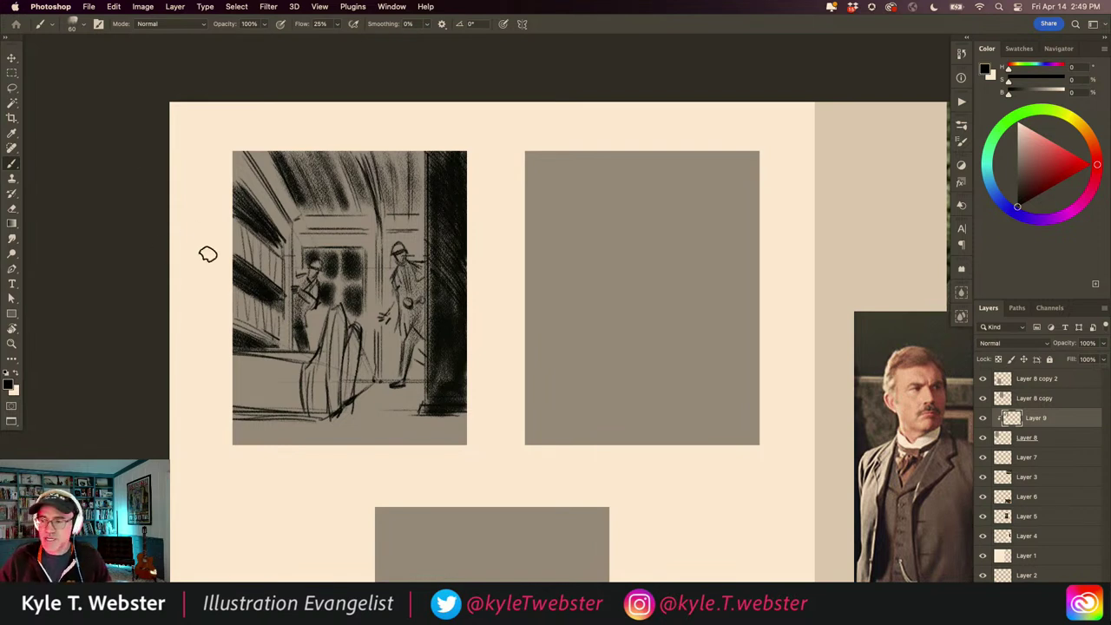
# Step: Shade the foreground armchair, the dark seating beside it and the floor below, and strengthen the floor shadow at the larger figure's foot
pyautogui.moveTo(321, 401)
pyautogui.mouseDown()
pyautogui.moveTo(326, 358)
pyautogui.moveTo(340, 395)
pyautogui.moveTo(348, 355)
pyautogui.moveTo(330, 377)
pyautogui.mouseUp()
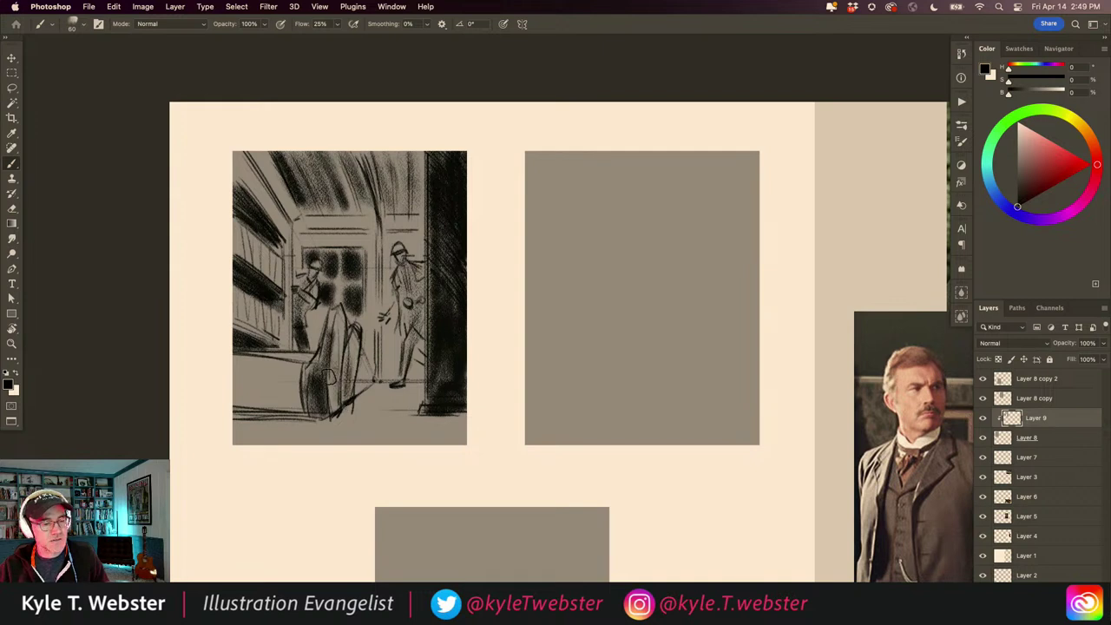
pyautogui.moveTo(291, 408)
pyautogui.mouseDown()
pyautogui.moveTo(220, 403)
pyautogui.moveTo(293, 388)
pyautogui.moveTo(301, 403)
pyautogui.moveTo(233, 394)
pyautogui.moveTo(268, 414)
pyautogui.moveTo(328, 418)
pyautogui.moveTo(295, 432)
pyautogui.moveTo(299, 443)
pyautogui.moveTo(289, 441)
pyautogui.moveTo(292, 415)
pyautogui.moveTo(284, 437)
pyautogui.moveTo(271, 420)
pyautogui.moveTo(239, 437)
pyautogui.mouseUp()
pyautogui.moveTo(320, 422)
pyautogui.mouseDown()
pyautogui.moveTo(347, 401)
pyautogui.moveTo(352, 421)
pyautogui.mouseUp()
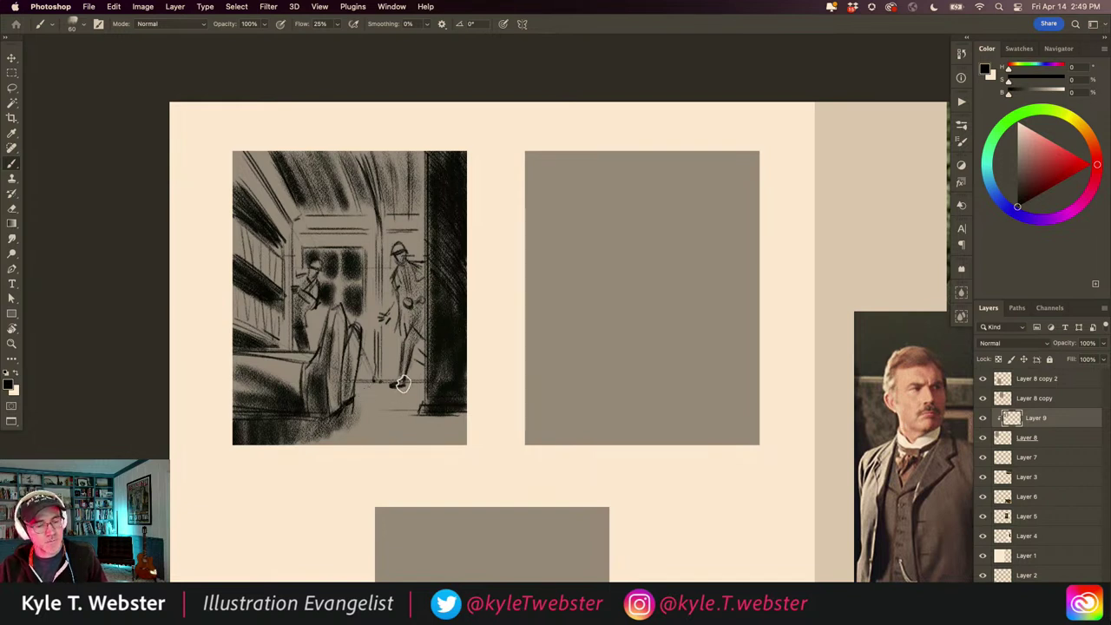
pyautogui.moveTo(423, 386); pyautogui.dragTo(400, 387)
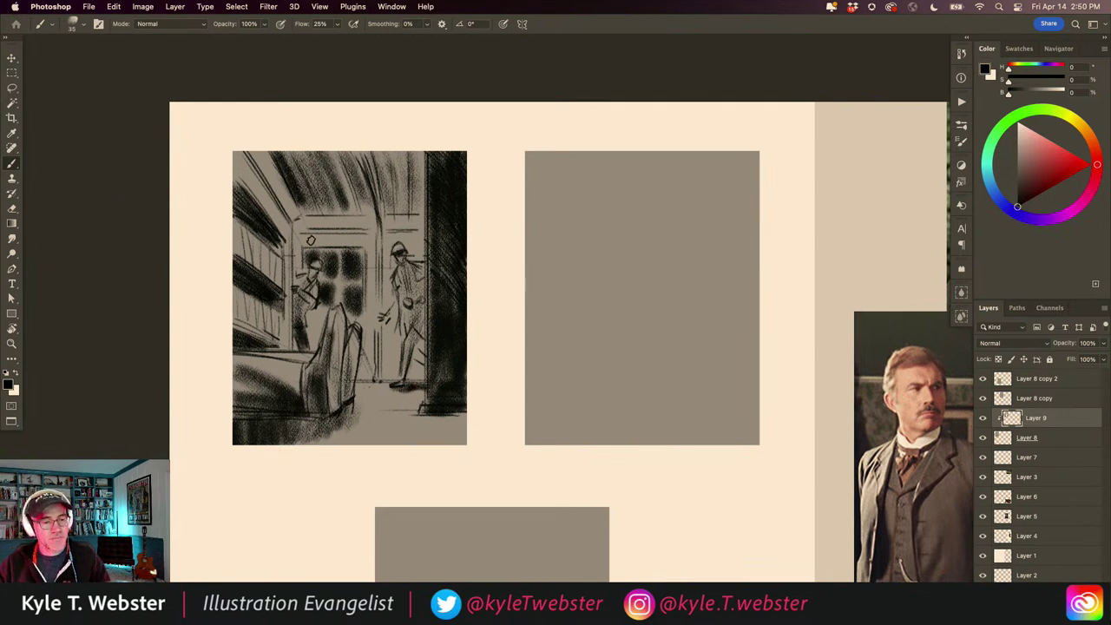
# Step: Examine the shaded library thumbnail at reduced and enlarged sizes against the empty frames and reference photos
pyautogui.scroll(-3, 309, 418)
pyautogui.scroll(-3, 295, 425)
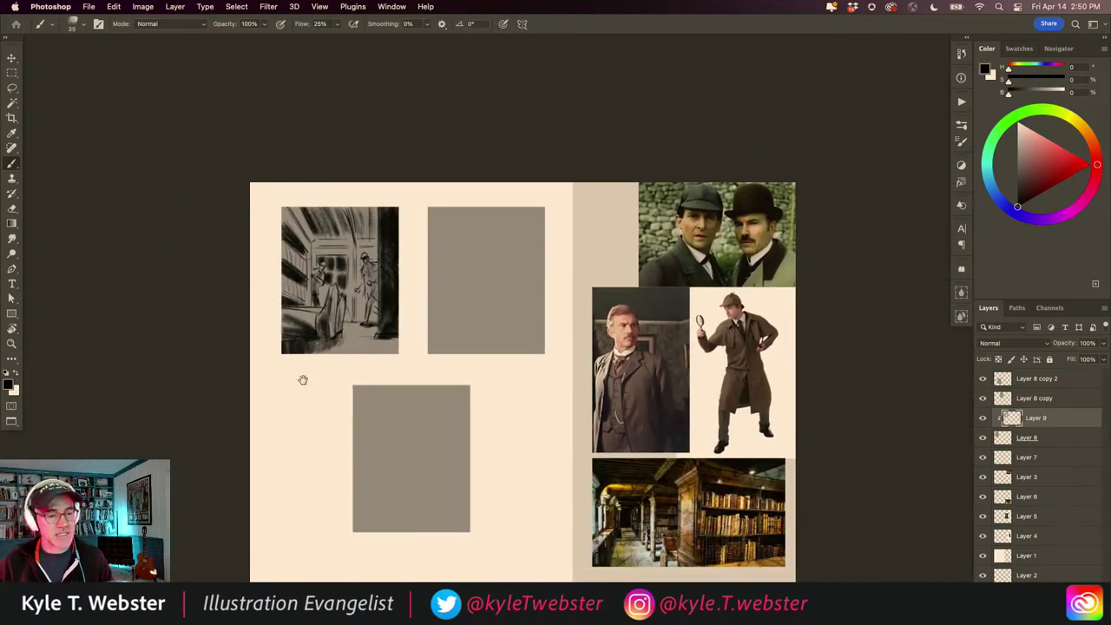
pyautogui.moveTo(303, 381); pyautogui.dragTo(375, 335)
pyautogui.keyDown('super'); pyautogui.click(385, 286); pyautogui.keyUp('super')
pyautogui.moveTo(393, 261); pyautogui.dragTo(332, 255)
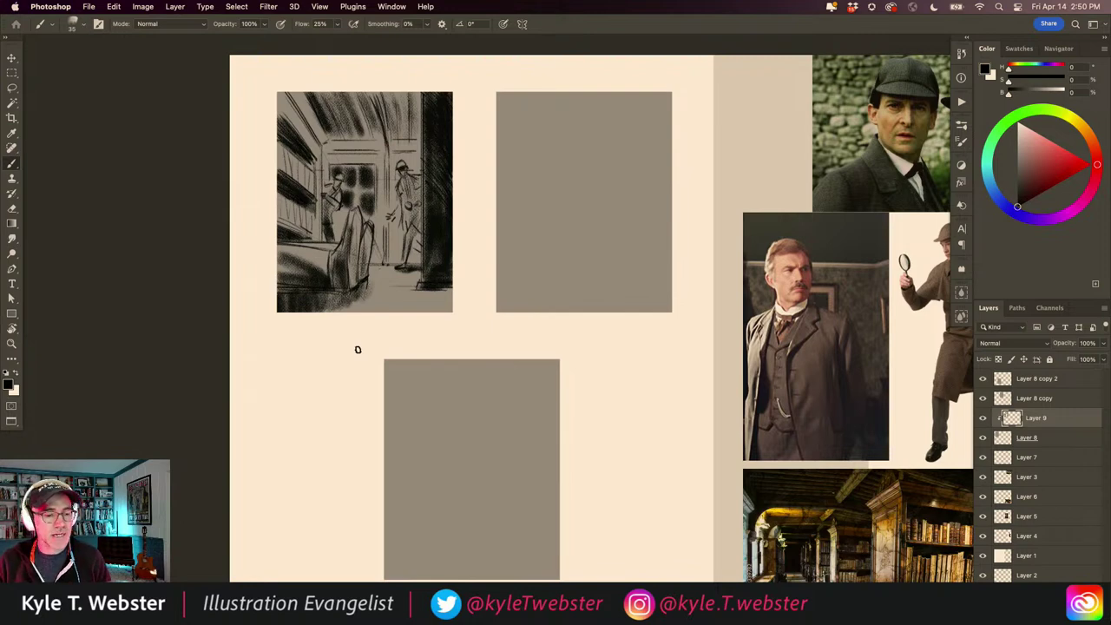
pyautogui.keyDown('super'); pyautogui.click(305, 286); pyautogui.keyUp('super')
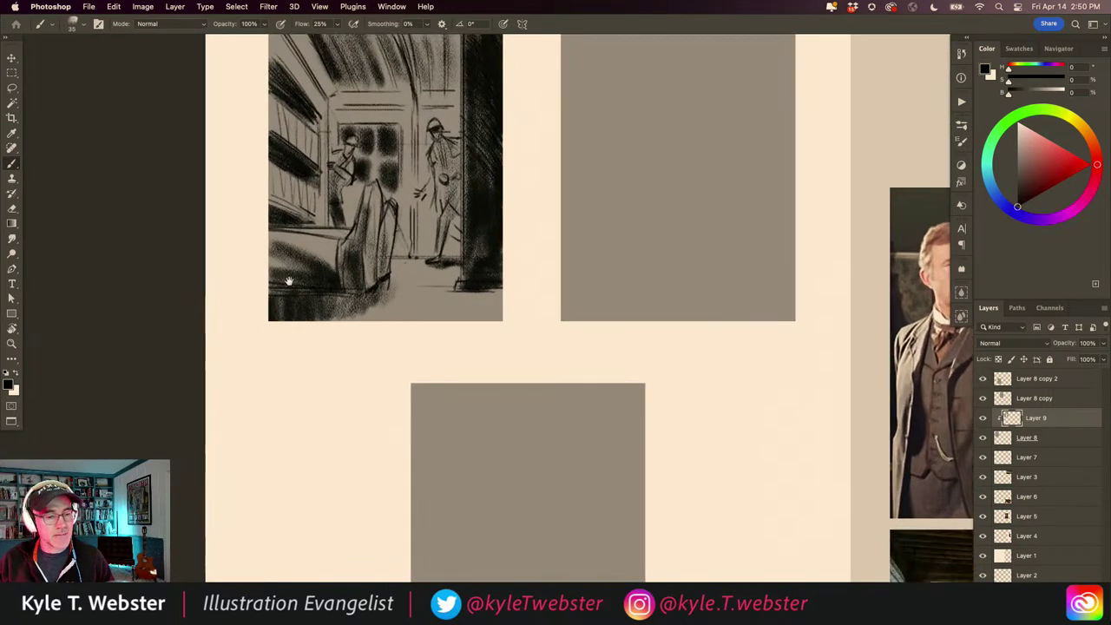
pyautogui.moveTo(288, 283); pyautogui.dragTo(281, 321)
pyautogui.keyDown('alt'); pyautogui.click(262, 279); pyautogui.keyUp('alt')
pyautogui.keyDown('super'); pyautogui.click(303, 290); pyautogui.keyUp('super')
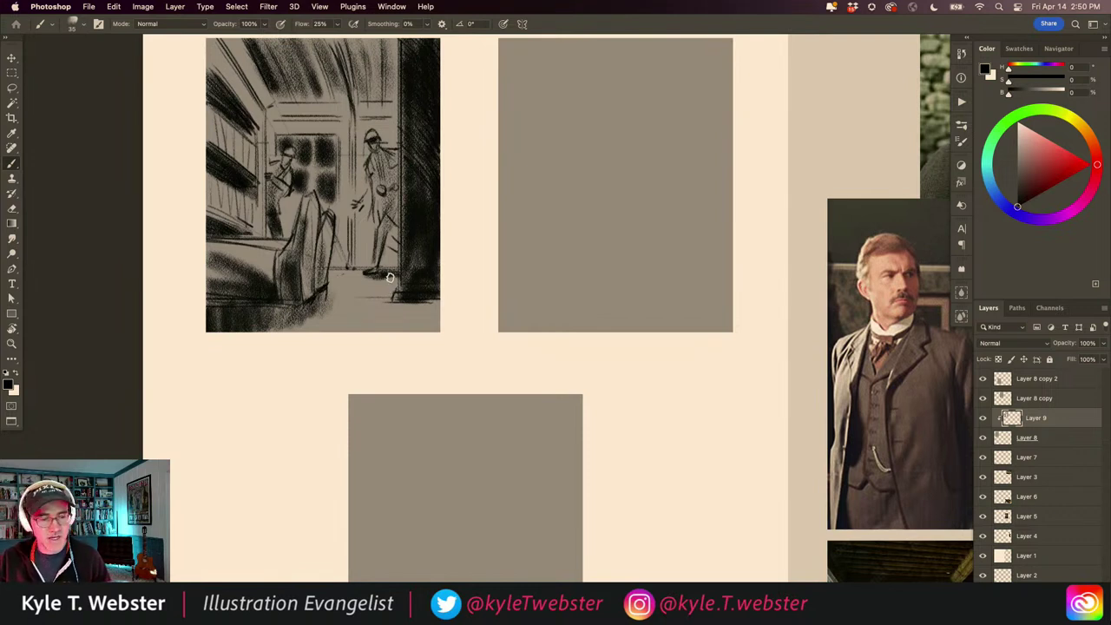
# Step: Undo the last strokes at the dark right wall's base and redraw a firm dark base edge level with the larger figure's foot
pyautogui.press('super+z')
pyautogui.press('super+z')
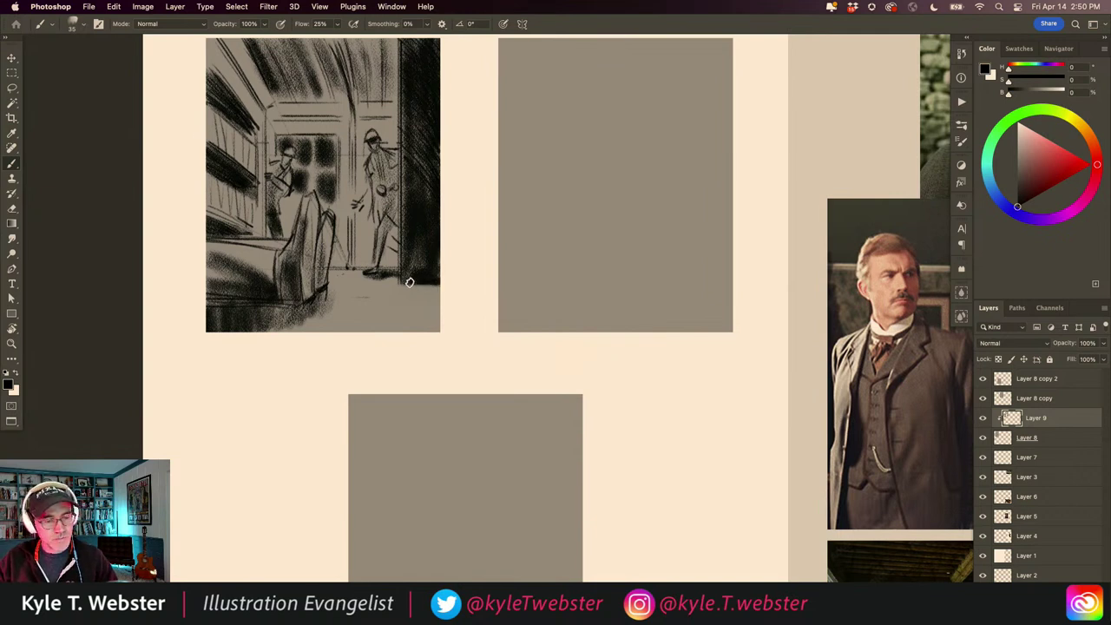
pyautogui.moveTo(392, 278); pyautogui.dragTo(437, 284)
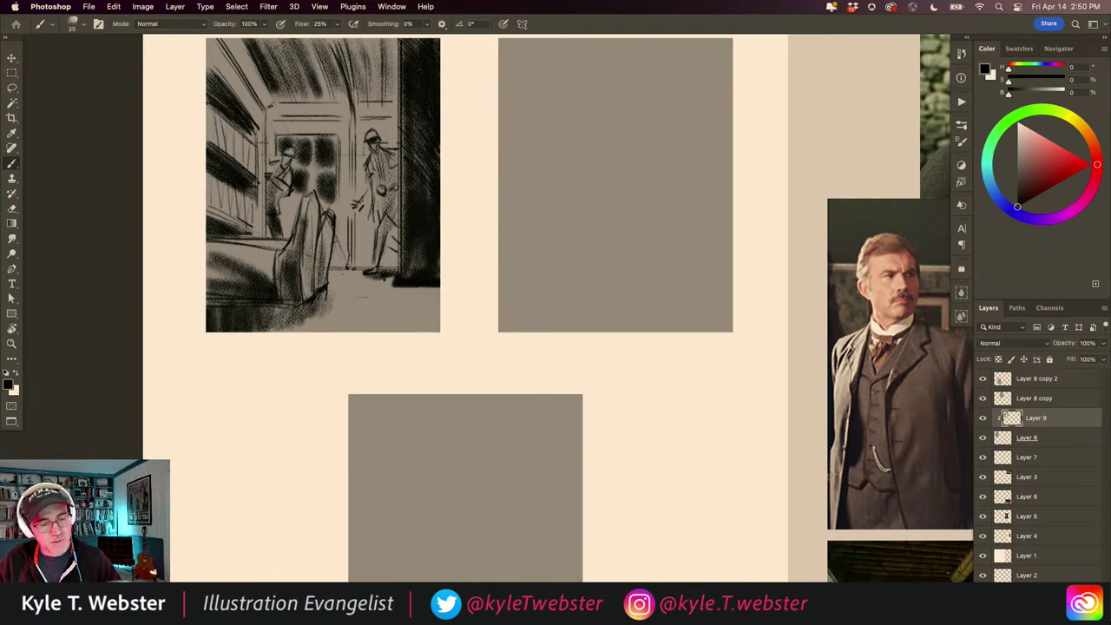
pyautogui.moveTo(392, 286); pyautogui.dragTo(439, 287)
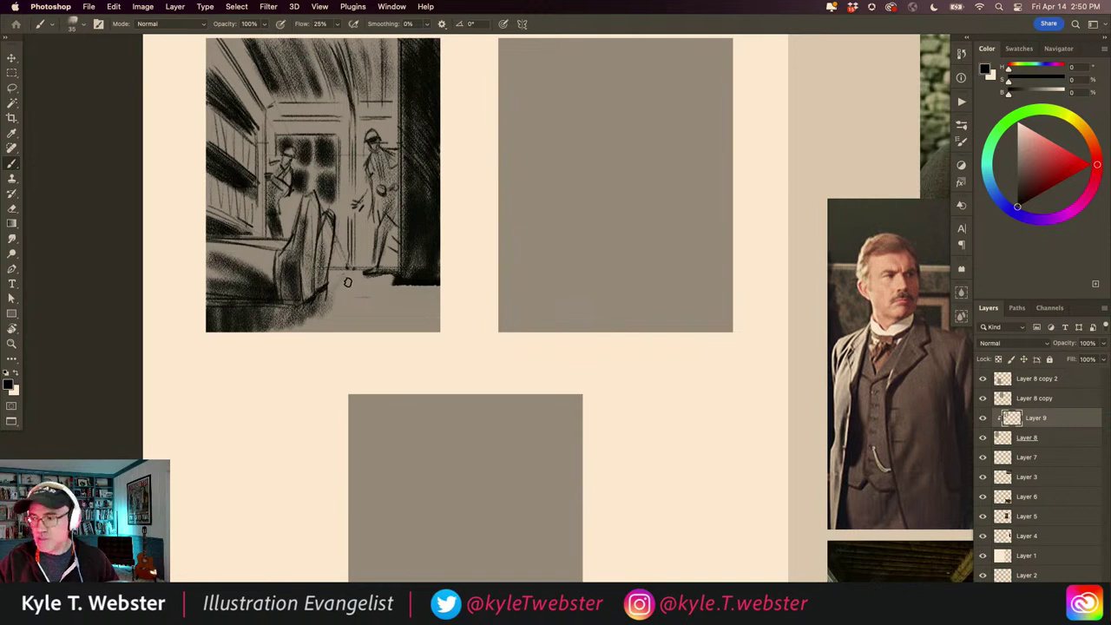
# Step: Reduce the brush size to 15 and draw converging floorboard lines fanning forward from the back wall beside the armchair
pyautogui.press('[')
pyautogui.press('[')
pyautogui.press('[')
pyautogui.press('[')
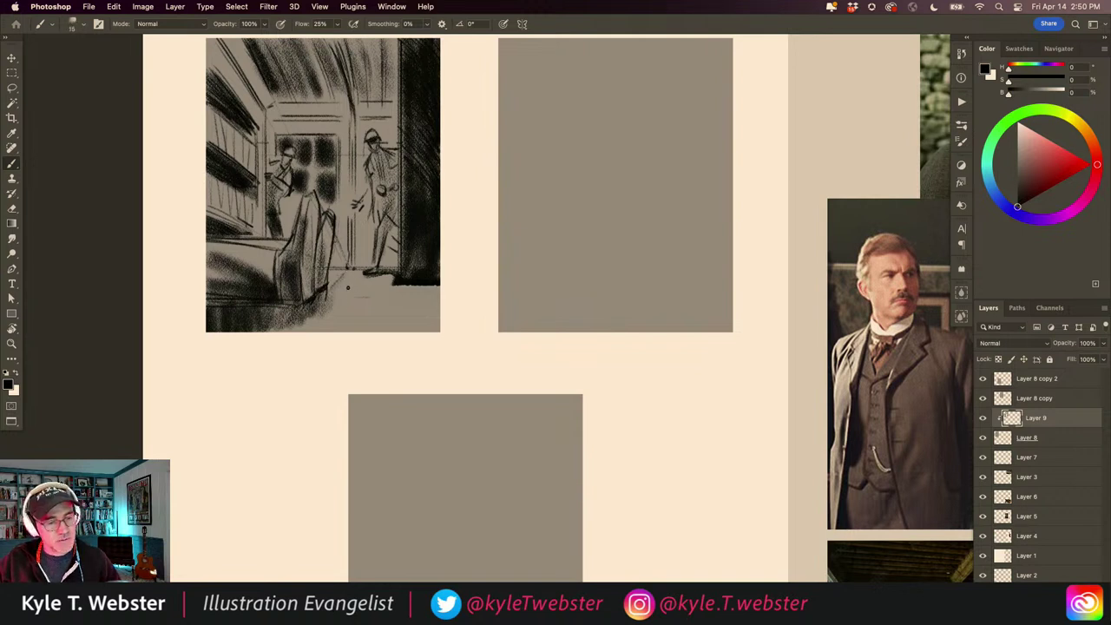
pyautogui.moveTo(355, 274); pyautogui.dragTo(331, 323)
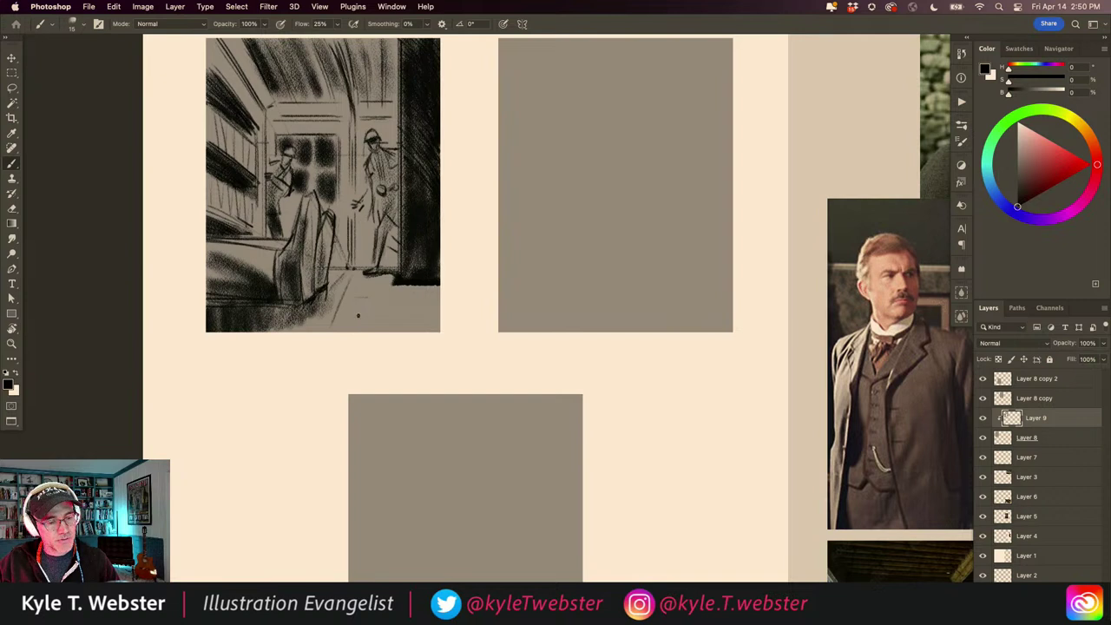
pyautogui.moveTo(358, 276); pyautogui.dragTo(355, 327)
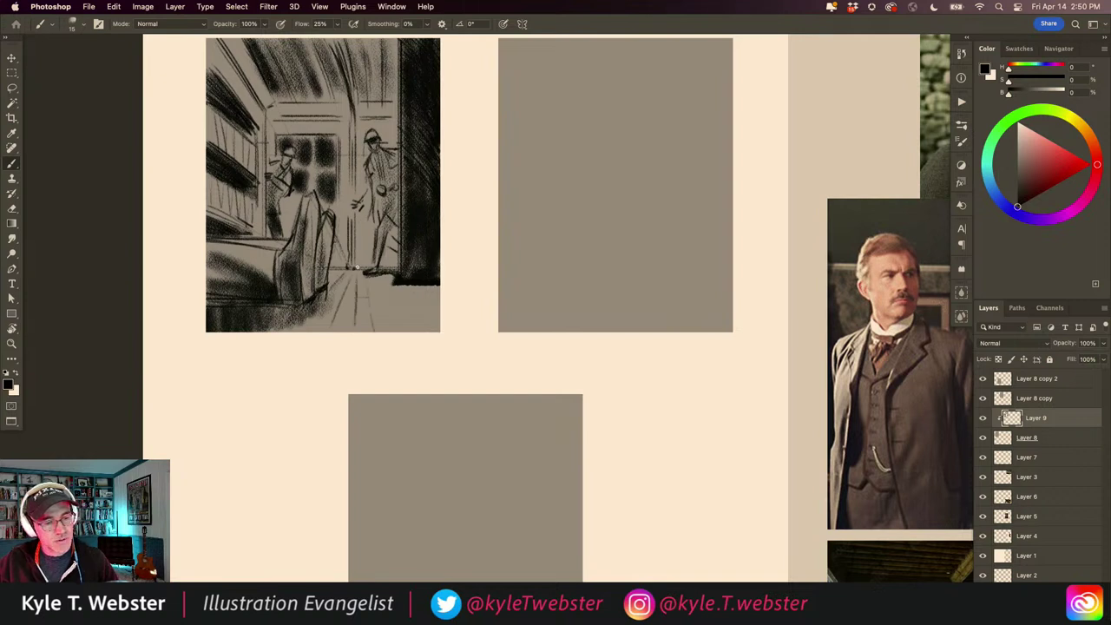
pyautogui.moveTo(352, 278); pyautogui.dragTo(339, 323)
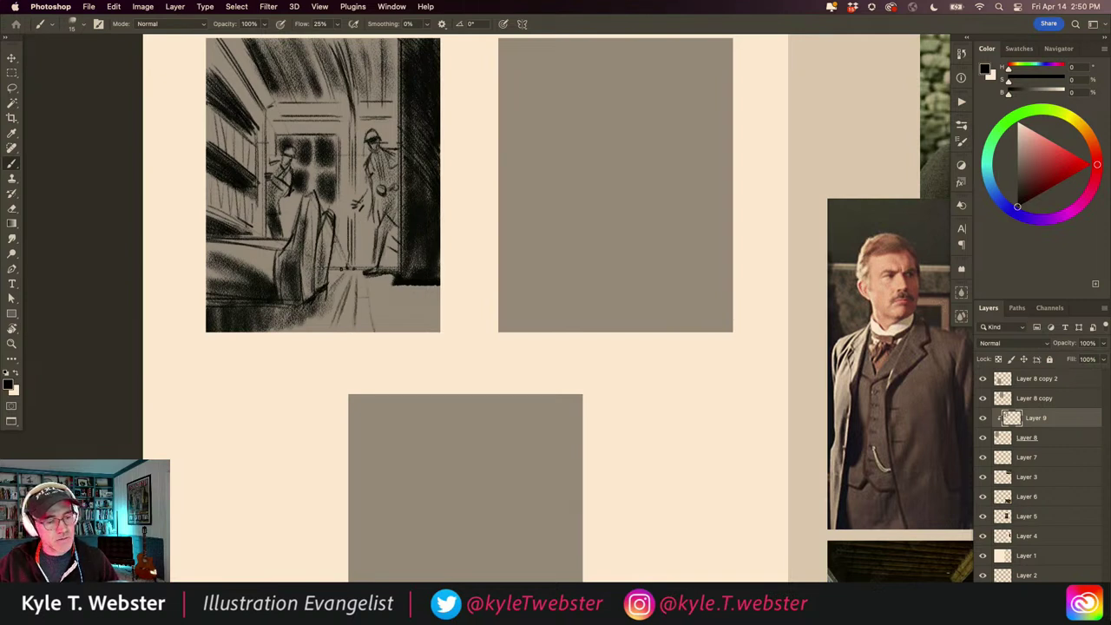
pyautogui.moveTo(342, 269)
pyautogui.mouseDown()
pyautogui.moveTo(357, 330)
pyautogui.moveTo(365, 281)
pyautogui.moveTo(370, 320)
pyautogui.moveTo(371, 274)
pyautogui.moveTo(396, 326)
pyautogui.moveTo(387, 288)
pyautogui.moveTo(403, 303)
pyautogui.moveTo(384, 279)
pyautogui.moveTo(371, 272)
pyautogui.moveTo(376, 292)
pyautogui.moveTo(356, 276)
pyautogui.moveTo(378, 332)
pyautogui.mouseUp()
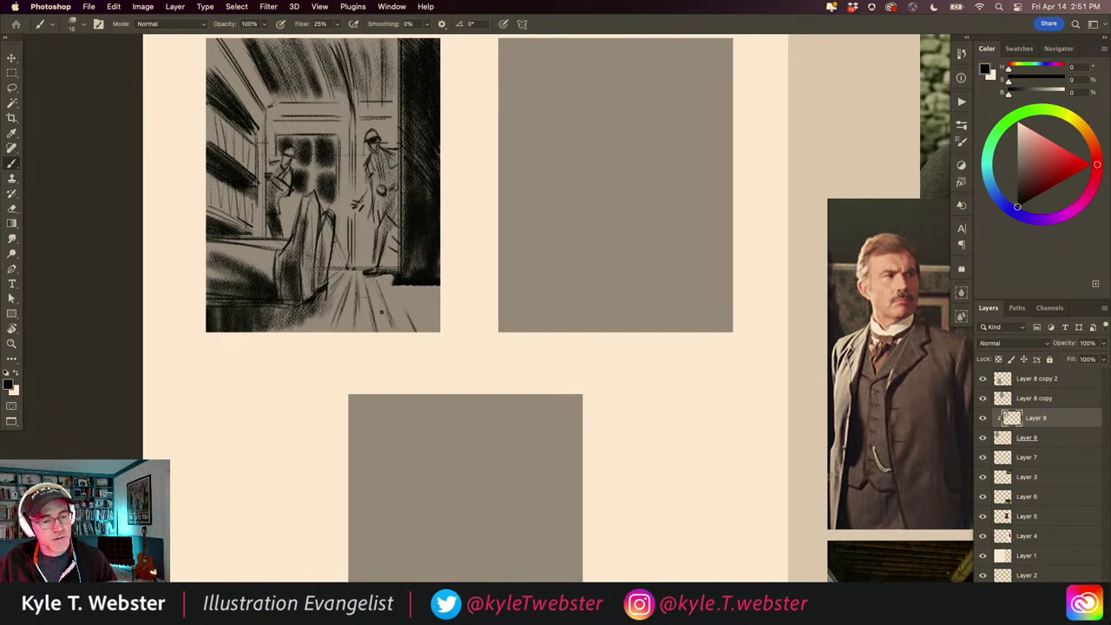
# Step: Extend the floorboard lines across the open floor beneath the dark right wall and reinforce them near the larger figure's foot
pyautogui.moveTo(388, 279)
pyautogui.mouseDown()
pyautogui.moveTo(409, 327)
pyautogui.moveTo(437, 321)
pyautogui.mouseUp()
pyautogui.moveTo(411, 291); pyautogui.dragTo(439, 326)
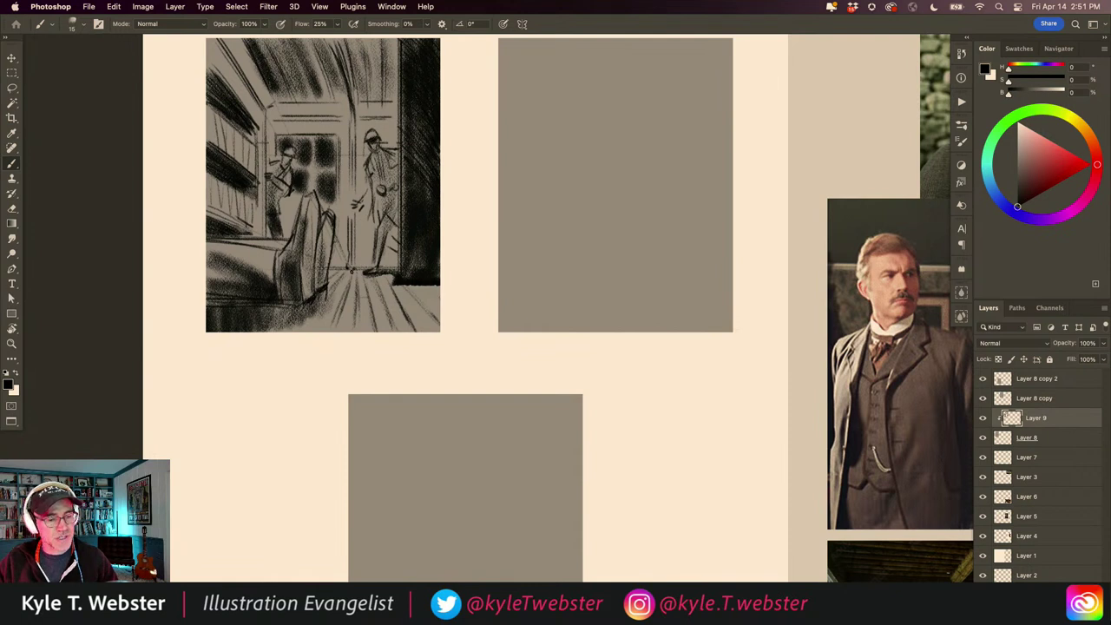
pyautogui.moveTo(350, 271)
pyautogui.mouseDown()
pyautogui.moveTo(341, 309)
pyautogui.moveTo(332, 293)
pyautogui.moveTo(356, 293)
pyautogui.moveTo(399, 329)
pyautogui.moveTo(395, 300)
pyautogui.moveTo(419, 330)
pyautogui.mouseUp()
pyautogui.moveTo(387, 276); pyautogui.dragTo(397, 285)
pyautogui.moveTo(401, 286); pyautogui.dragTo(412, 291)
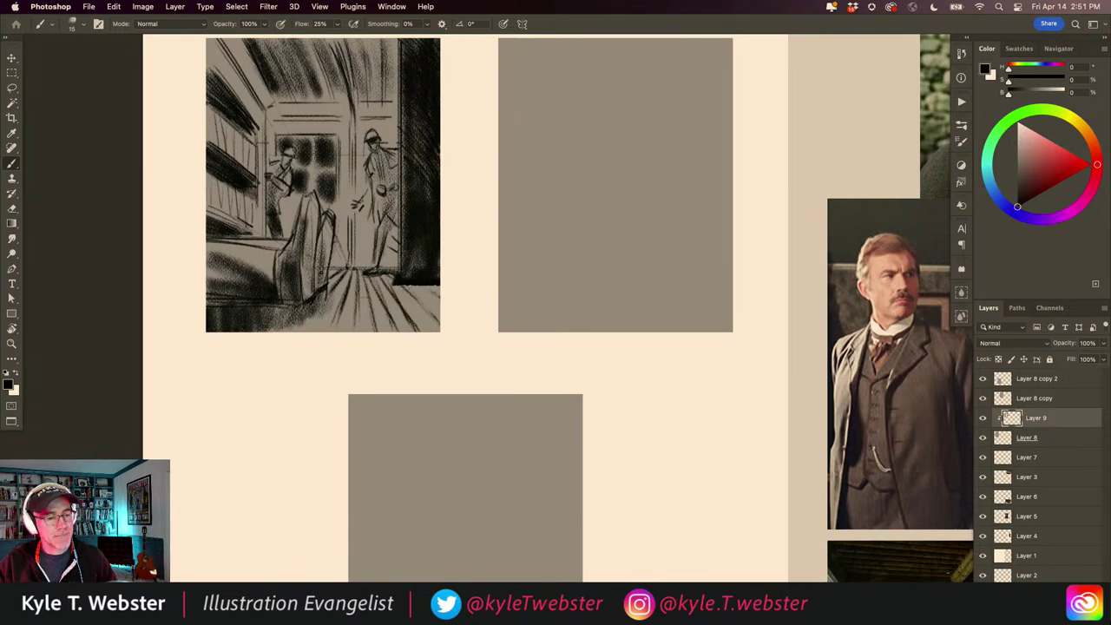
# Step: Outline both figures' hats, coats and legs with bold dark contour lines
pyautogui.scroll(-3, 277, 344)
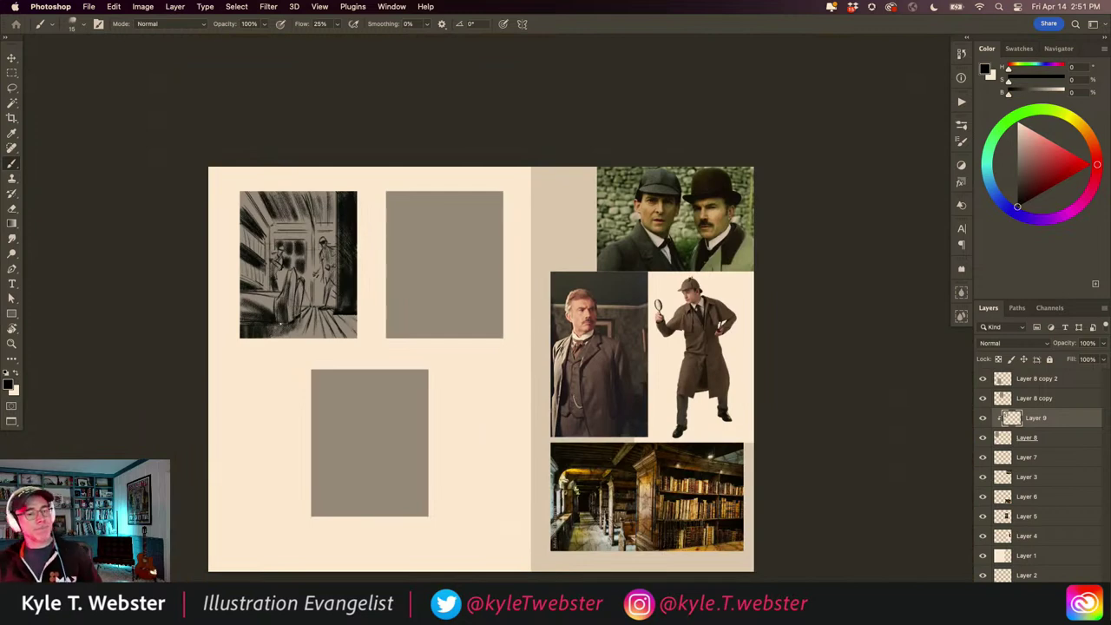
pyautogui.scroll(3, 295, 317)
pyautogui.moveTo(379, 276)
pyautogui.mouseDown()
pyautogui.moveTo(309, 277)
pyautogui.moveTo(265, 338)
pyautogui.moveTo(343, 283)
pyautogui.moveTo(311, 283)
pyautogui.mouseUp()
pyautogui.scroll(-3, 266, 385)
pyautogui.scroll(2, 252, 382)
pyautogui.scroll(-4, 248, 390)
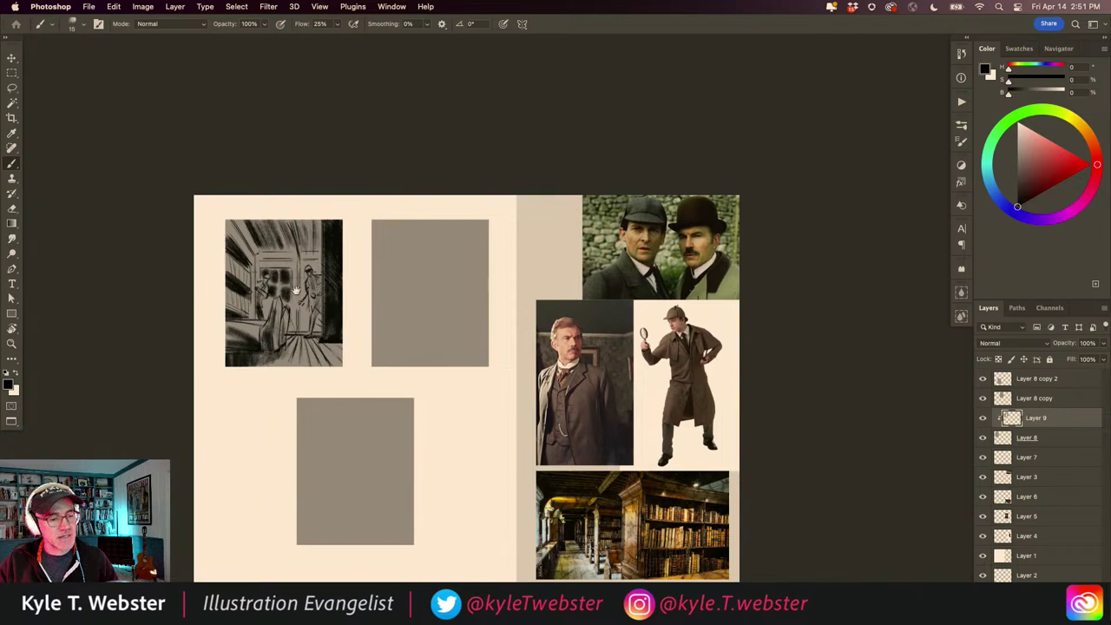
pyautogui.scroll(3, 295, 296)
pyautogui.moveTo(331, 247)
pyautogui.mouseDown()
pyautogui.moveTo(319, 240)
pyautogui.moveTo(310, 311)
pyautogui.moveTo(332, 342)
pyautogui.moveTo(321, 377)
pyautogui.moveTo(351, 337)
pyautogui.mouseUp()
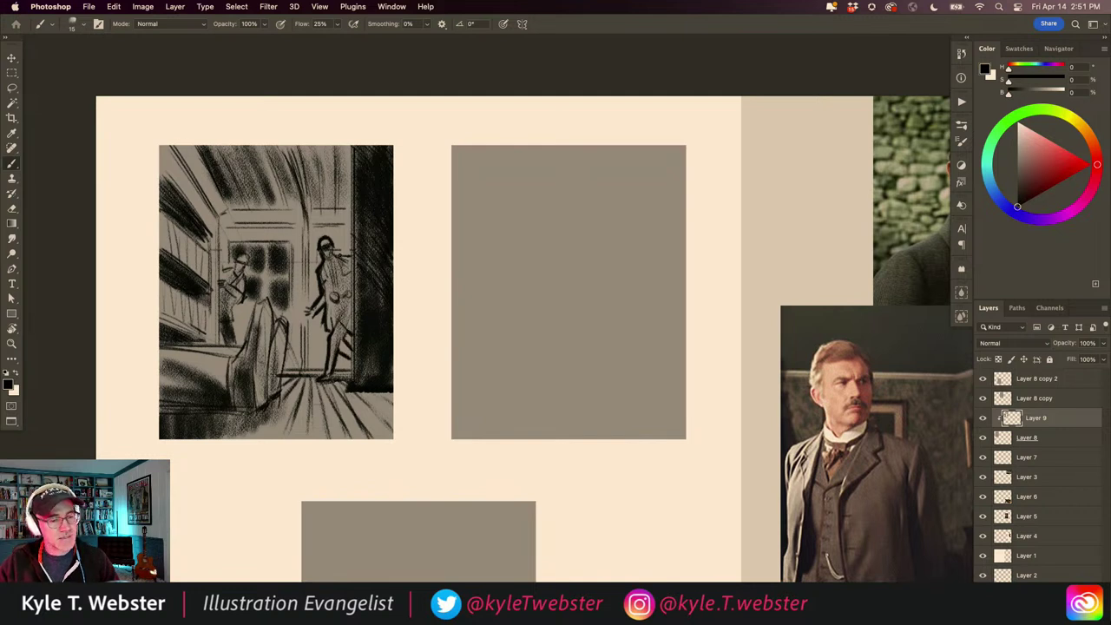
pyautogui.moveTo(340, 255); pyautogui.dragTo(351, 256)
pyautogui.moveTo(247, 264)
pyautogui.mouseDown()
pyautogui.moveTo(237, 262)
pyautogui.moveTo(245, 282)
pyautogui.moveTo(233, 262)
pyautogui.moveTo(219, 271)
pyautogui.moveTo(235, 344)
pyautogui.moveTo(220, 345)
pyautogui.mouseUp()
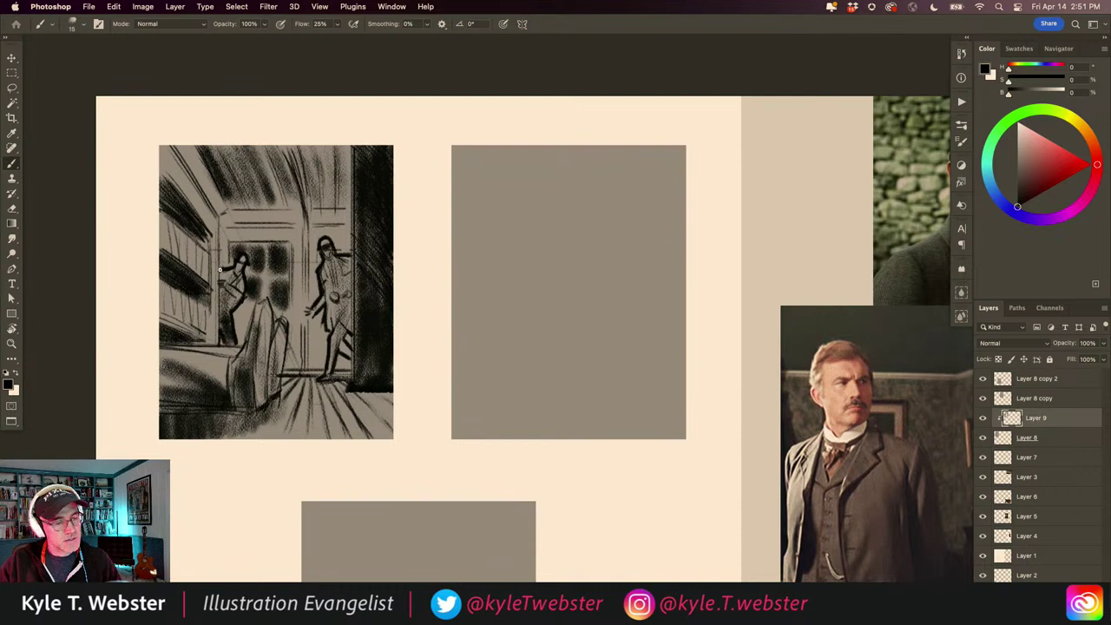
# Step: Add bold outlines to the bookcase's upper and vertical edges, the right wall's inner edge and the foreground armchair and seating
pyautogui.moveTo(220, 271)
pyautogui.mouseDown()
pyautogui.moveTo(222, 187)
pyautogui.moveTo(228, 206)
pyautogui.moveTo(199, 145)
pyautogui.mouseUp()
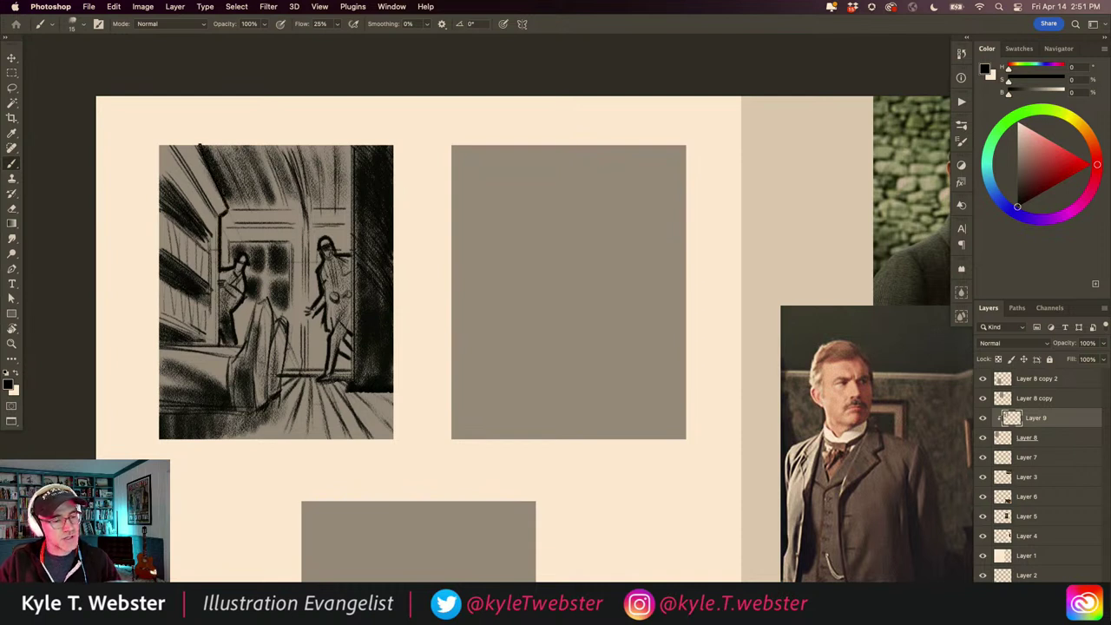
pyautogui.moveTo(352, 146); pyautogui.dragTo(351, 382)
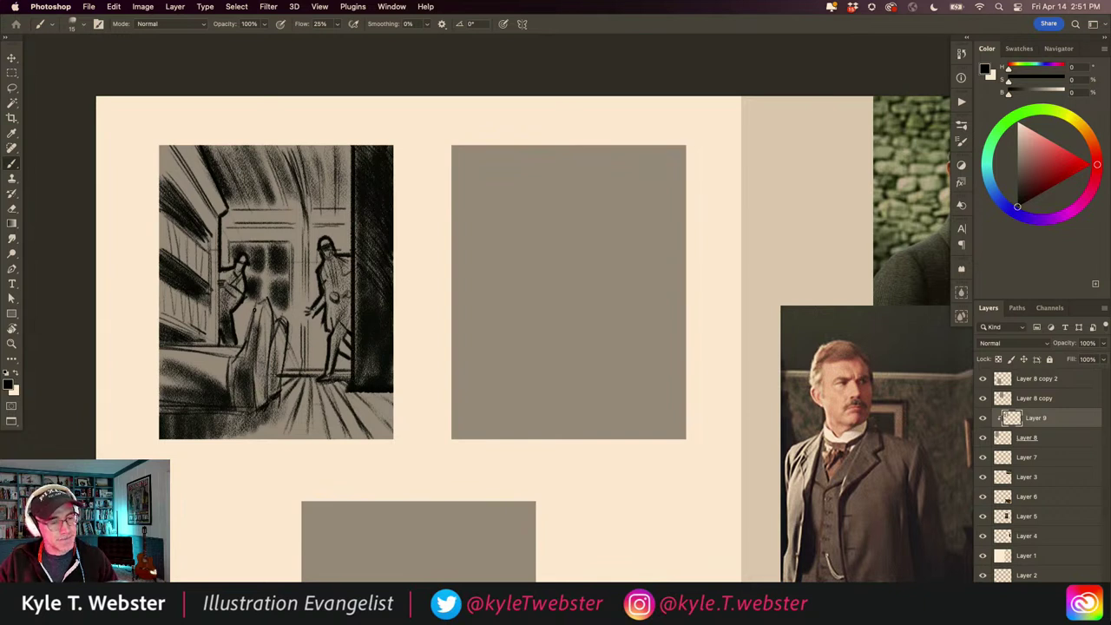
pyautogui.moveTo(259, 304)
pyautogui.mouseDown()
pyautogui.moveTo(265, 360)
pyautogui.moveTo(251, 341)
pyautogui.moveTo(265, 389)
pyautogui.moveTo(251, 409)
pyautogui.moveTo(241, 394)
pyautogui.moveTo(265, 408)
pyautogui.moveTo(232, 411)
pyautogui.moveTo(229, 358)
pyautogui.moveTo(223, 413)
pyautogui.moveTo(161, 412)
pyautogui.mouseUp()
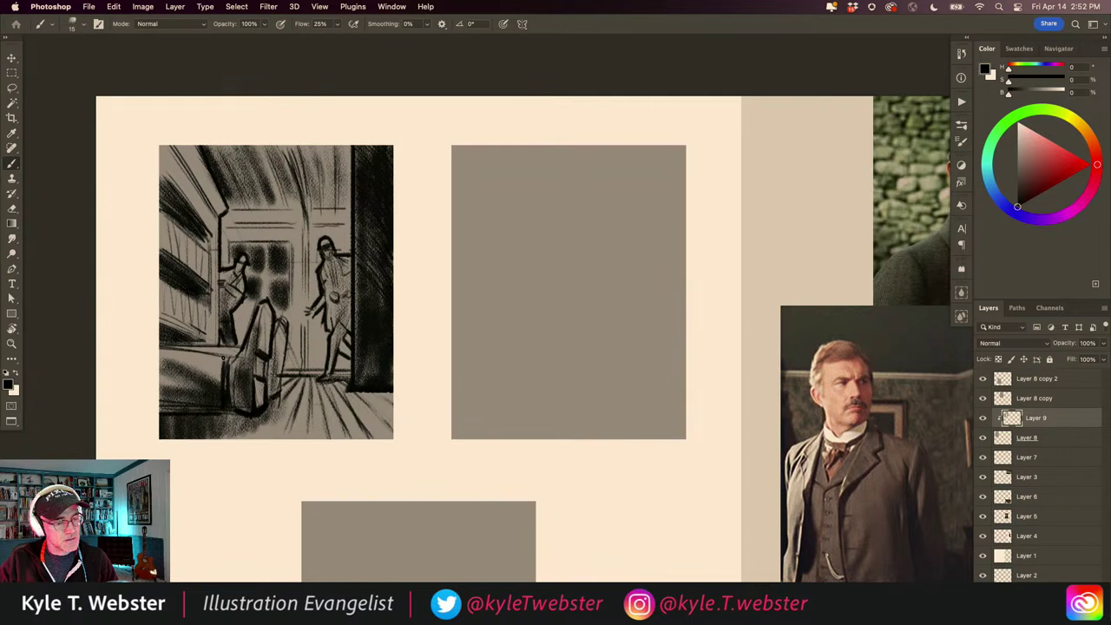
pyautogui.moveTo(224, 356)
pyautogui.mouseDown()
pyautogui.moveTo(165, 359)
pyautogui.moveTo(239, 346)
pyautogui.moveTo(279, 317)
pyautogui.moveTo(275, 364)
pyautogui.mouseUp()
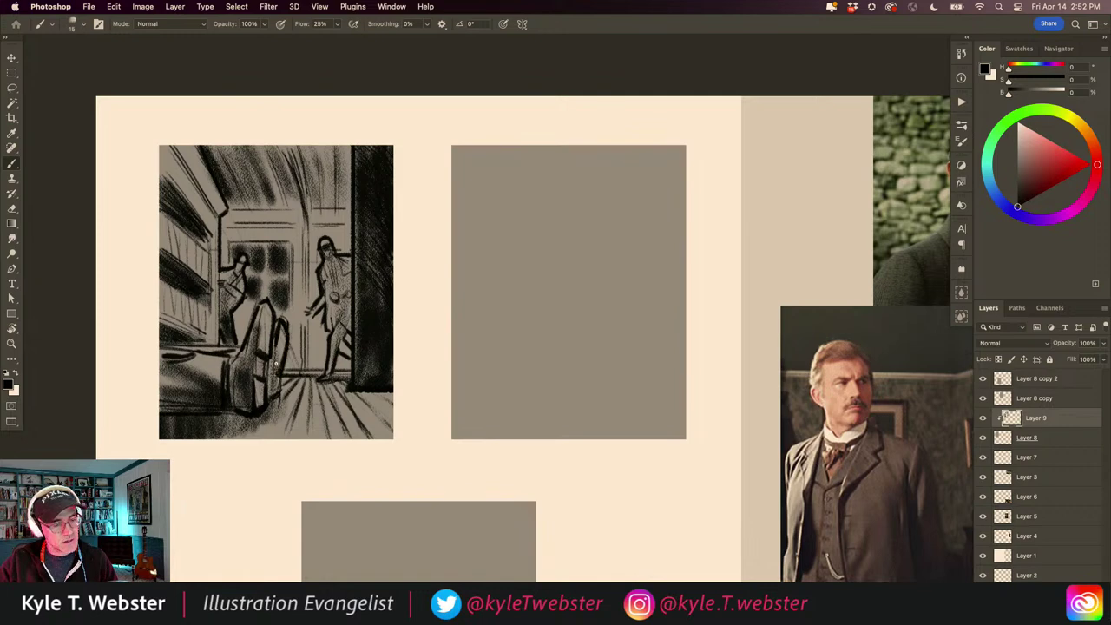
# Step: Darken the back wall's ceiling line, horizontal mouldings and central vertical post with bold strokes behind the two figures
pyautogui.scroll(-3, 200, 478)
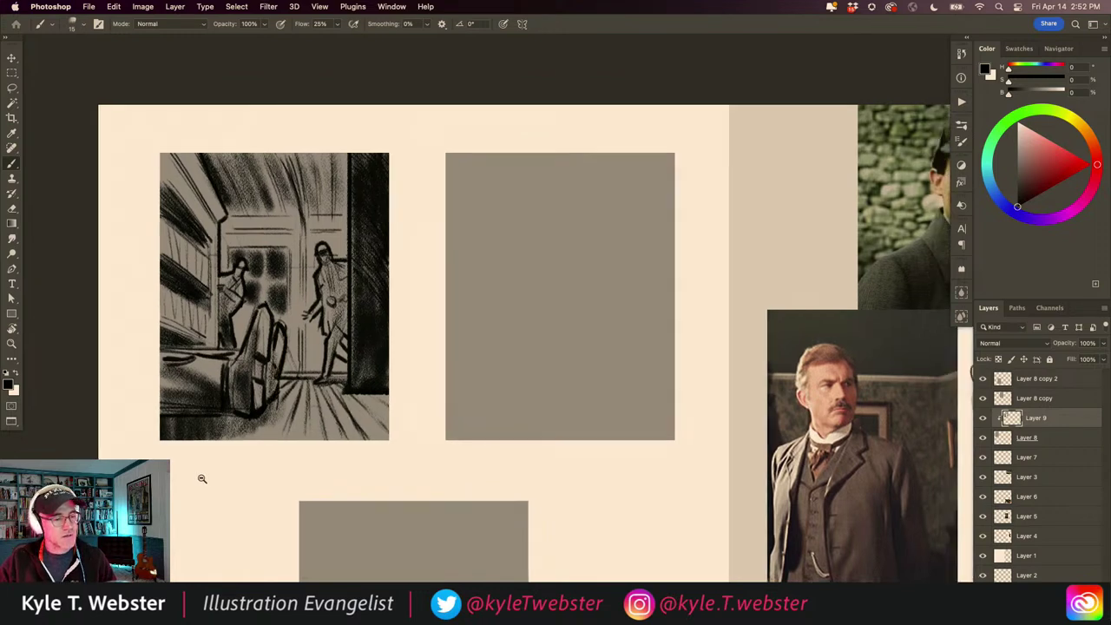
pyautogui.scroll(-2, 200, 521)
pyautogui.scroll(2, 220, 478)
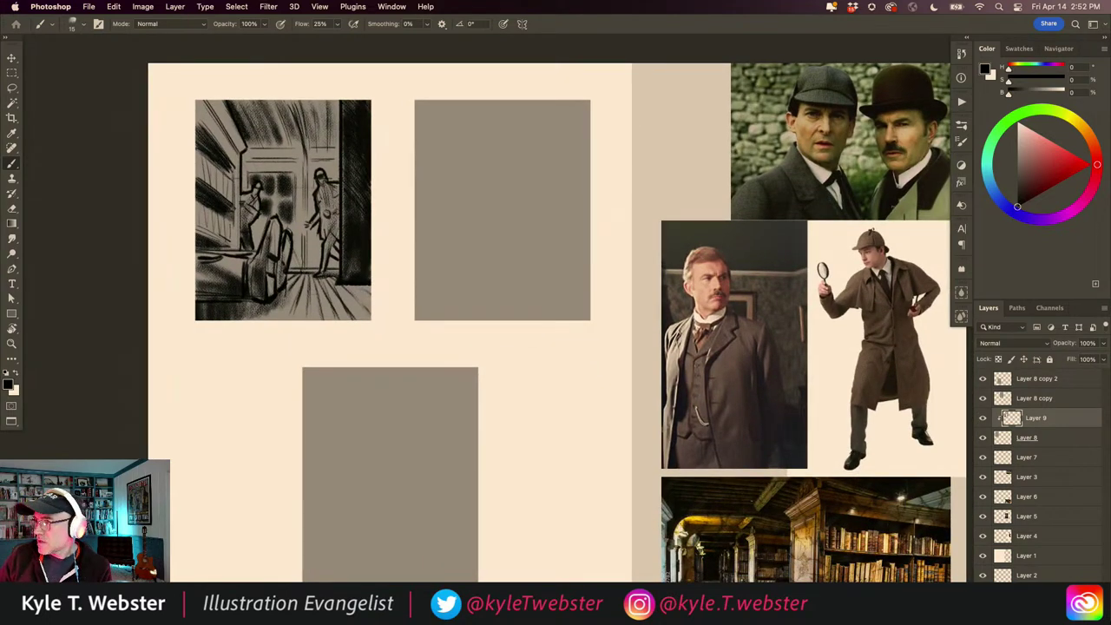
pyautogui.press('f')
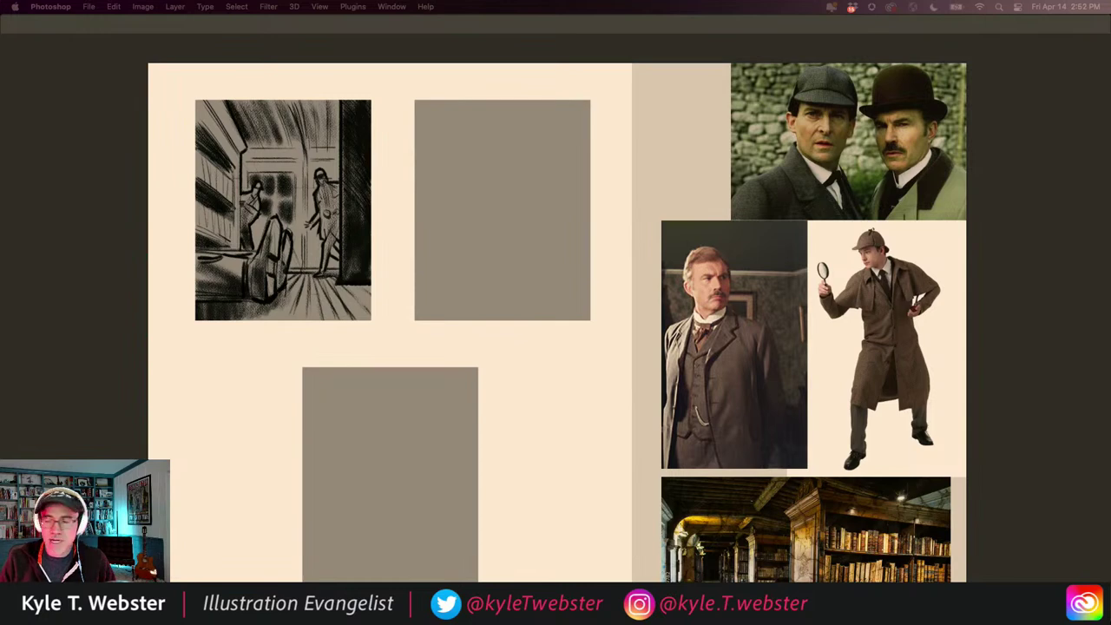
pyautogui.press('Tab')
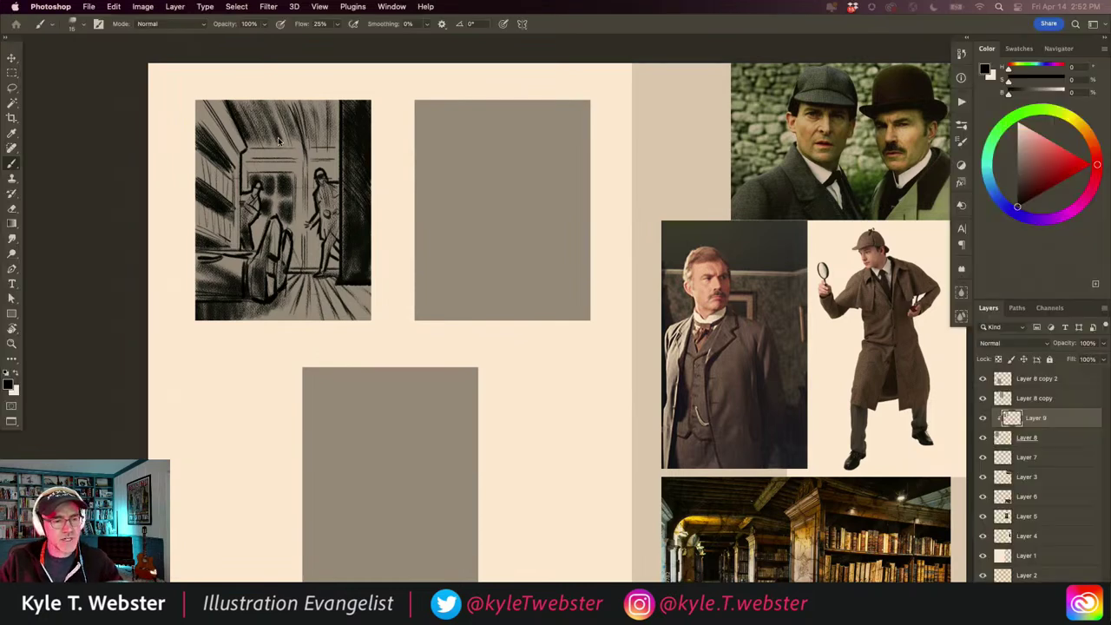
pyautogui.scroll(2, 272, 148)
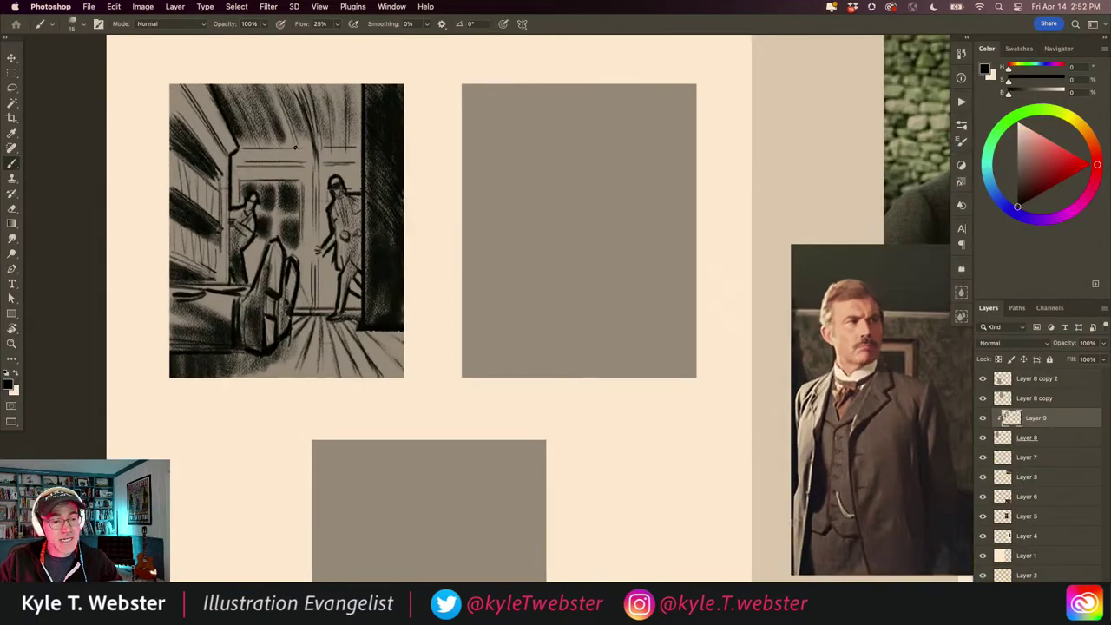
pyautogui.moveTo(309, 143); pyautogui.dragTo(241, 143)
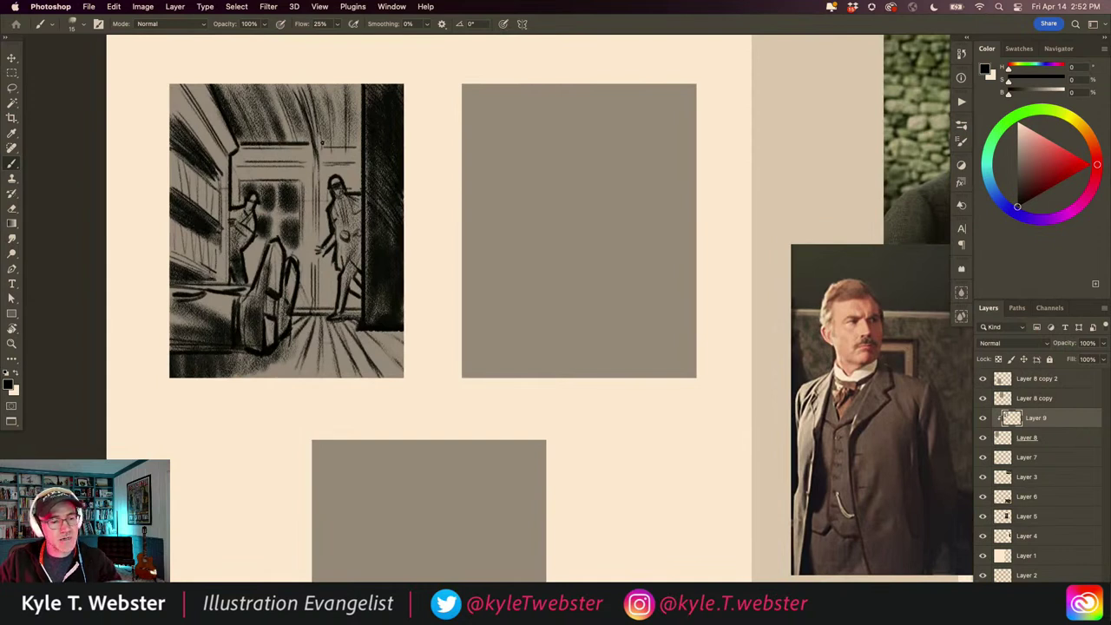
pyautogui.moveTo(321, 142); pyautogui.dragTo(362, 143)
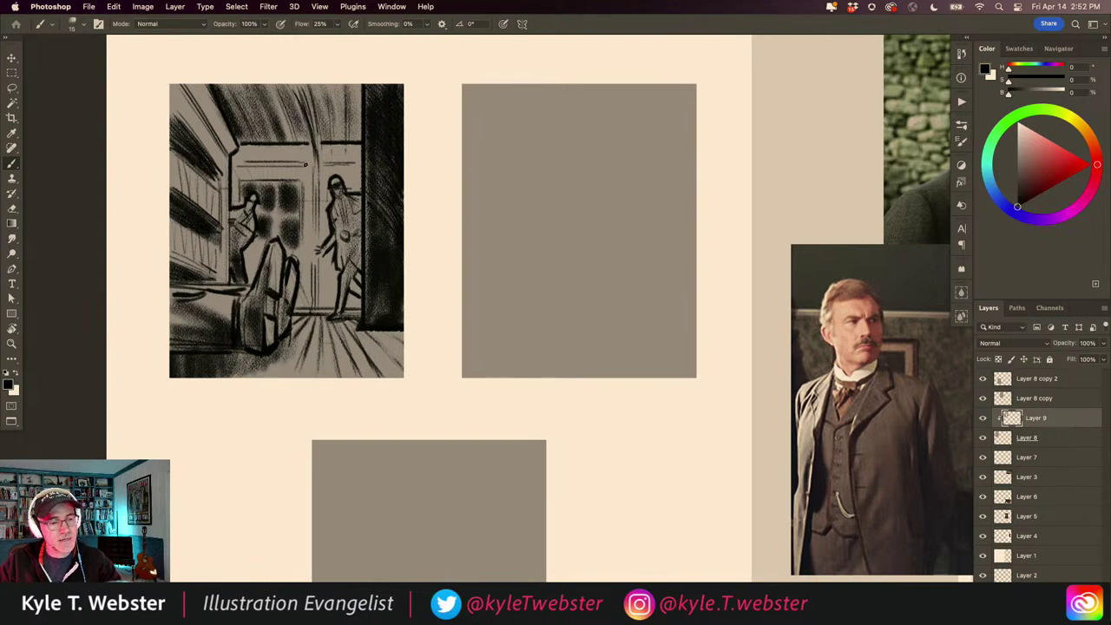
pyautogui.moveTo(309, 163)
pyautogui.mouseDown()
pyautogui.moveTo(352, 163)
pyautogui.moveTo(318, 142)
pyautogui.moveTo(310, 152)
pyautogui.moveTo(318, 212)
pyautogui.moveTo(297, 113)
pyautogui.moveTo(310, 161)
pyautogui.mouseUp()
pyautogui.moveTo(318, 103)
pyautogui.mouseDown()
pyautogui.moveTo(320, 165)
pyautogui.moveTo(317, 113)
pyautogui.moveTo(309, 157)
pyautogui.moveTo(301, 96)
pyautogui.moveTo(311, 207)
pyautogui.mouseUp()
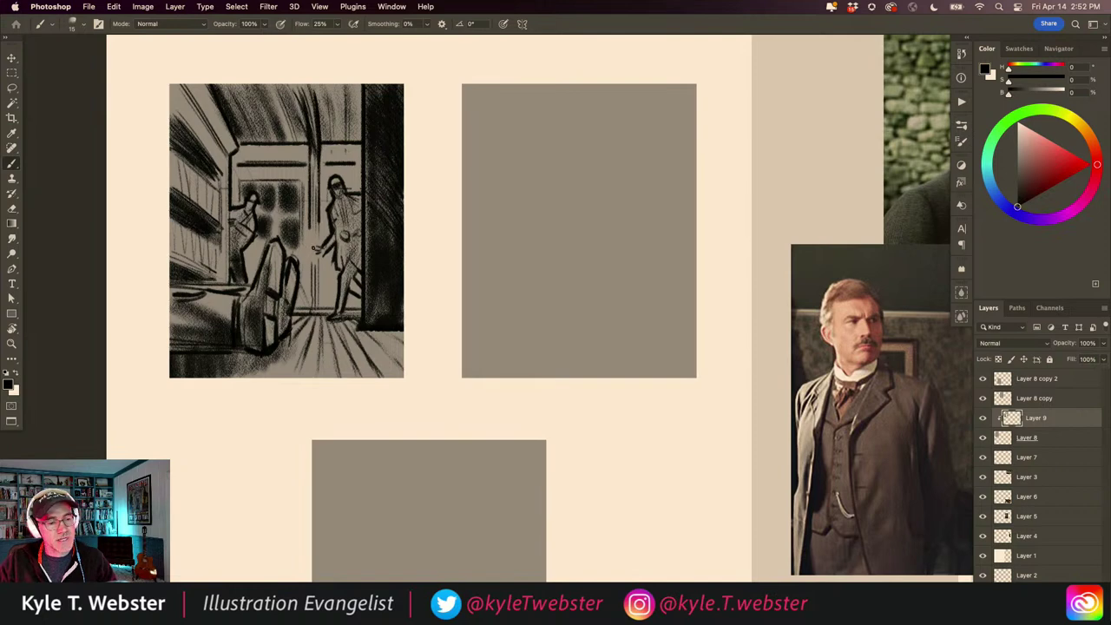
pyautogui.moveTo(309, 269); pyautogui.dragTo(317, 305)
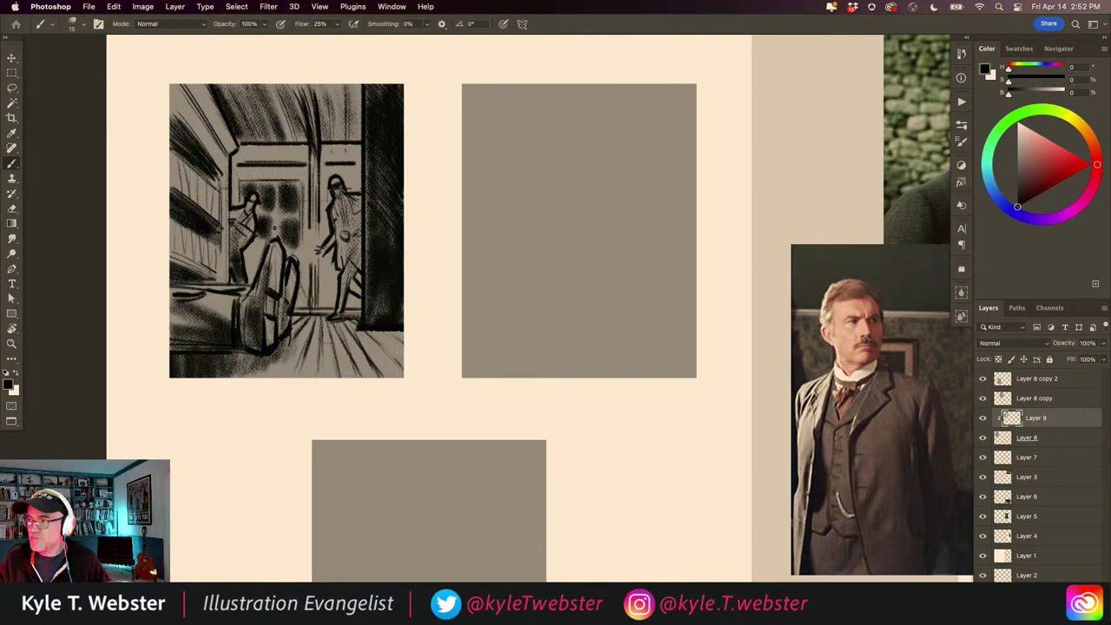
pyautogui.press('Tab')
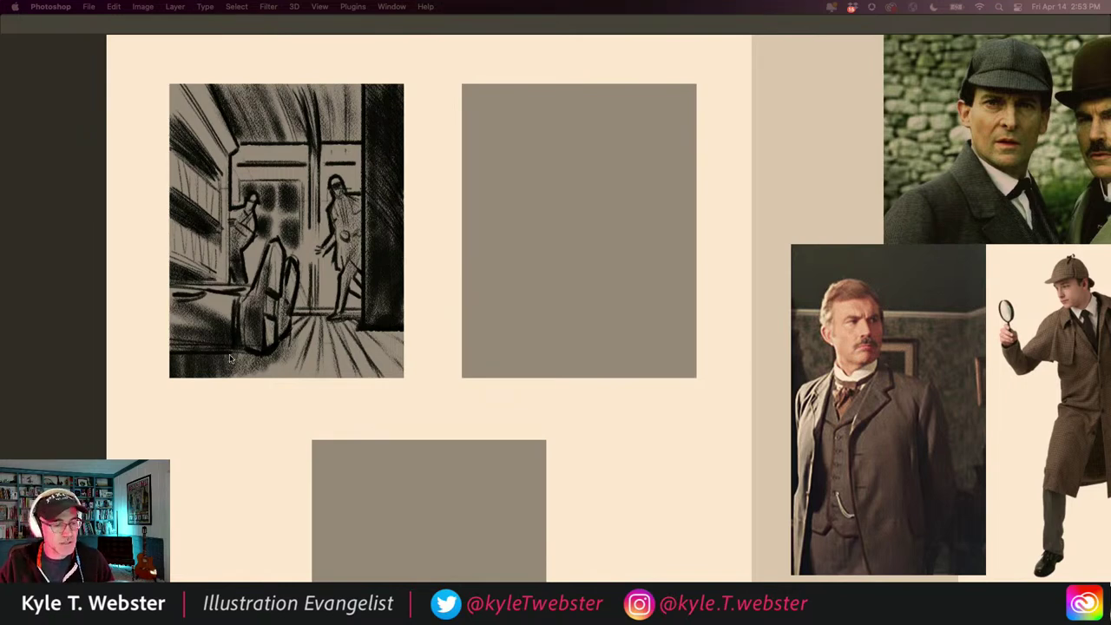
# Step: Add a new layer above Layer 8 copy and clip it to the second grey frame
pyautogui.press('Tab')
pyautogui.scroll(-4, 213, 382)
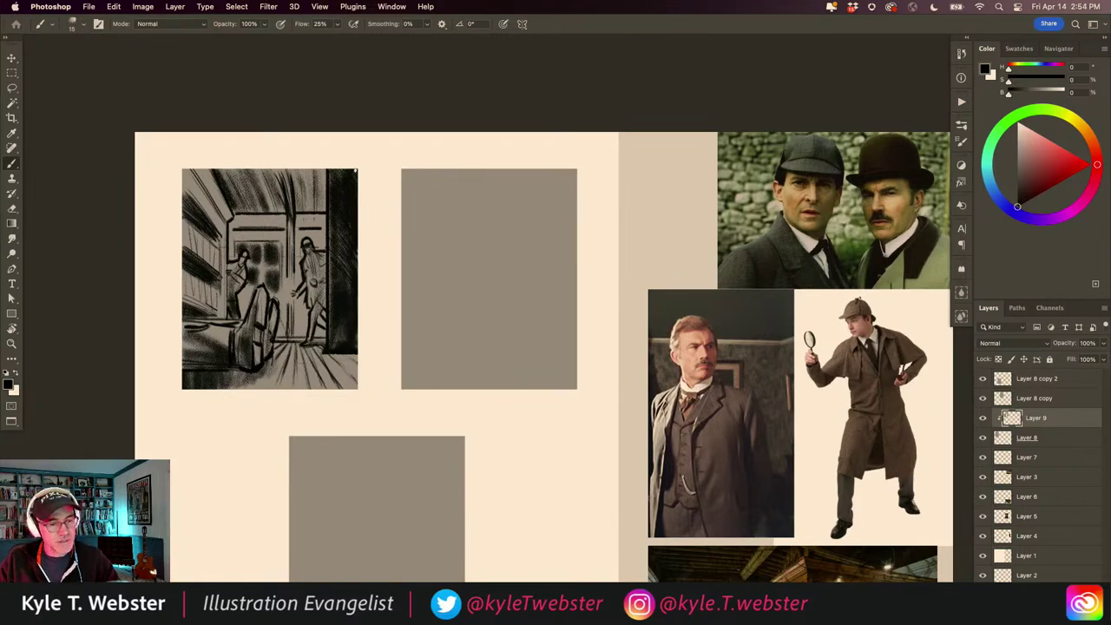
pyautogui.scroll(-4, 242, 407)
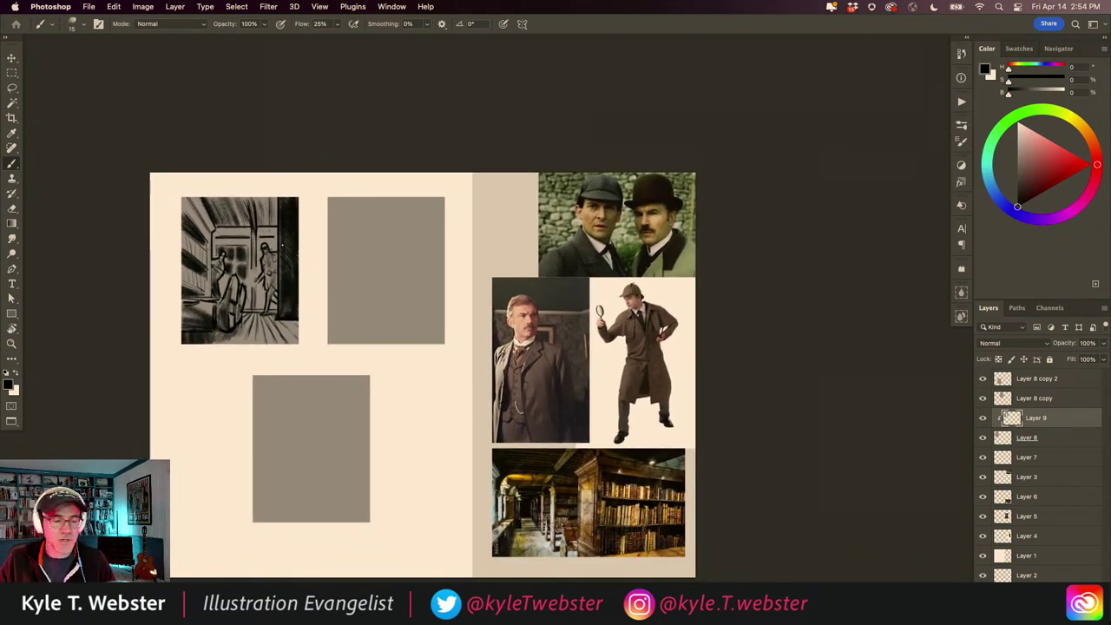
pyautogui.scroll(4, 283, 356)
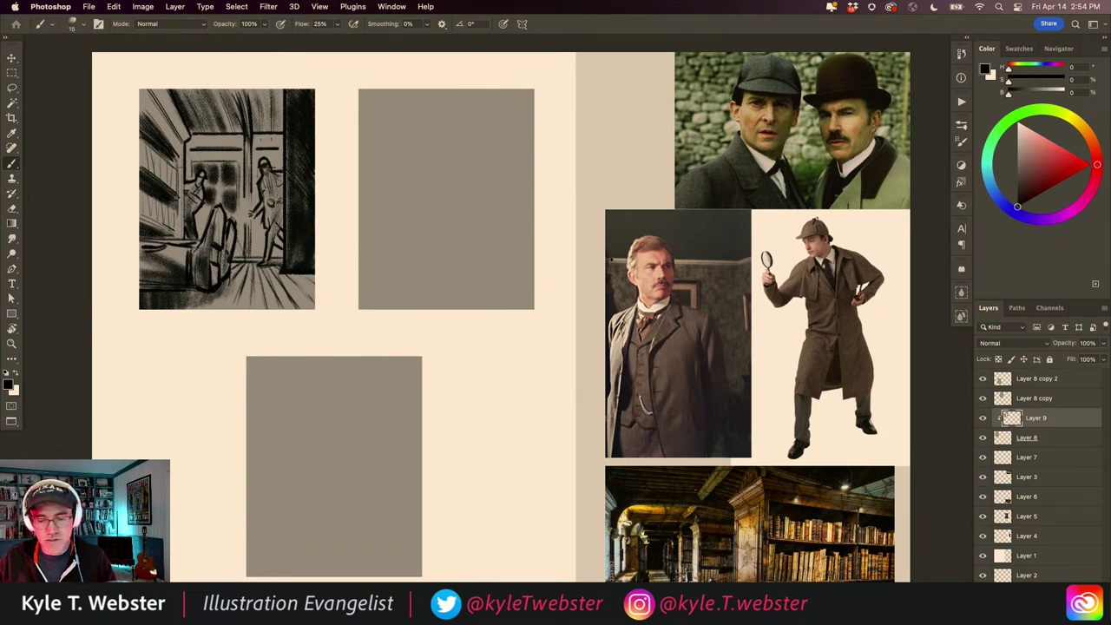
pyautogui.click(1004, 400)
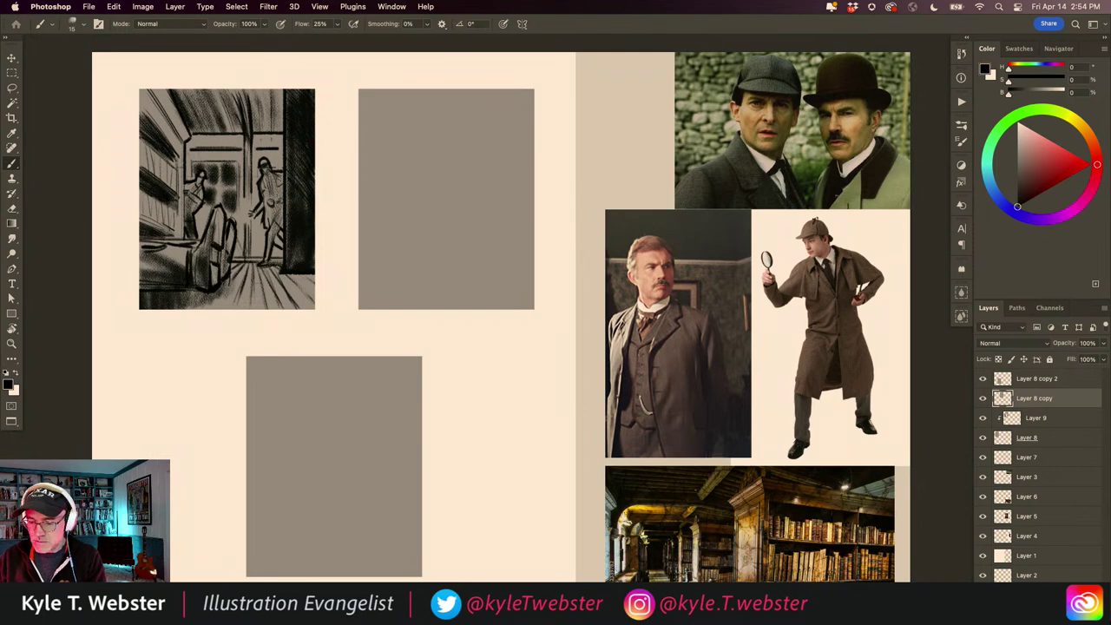
pyautogui.press('alt+shift+super+n')
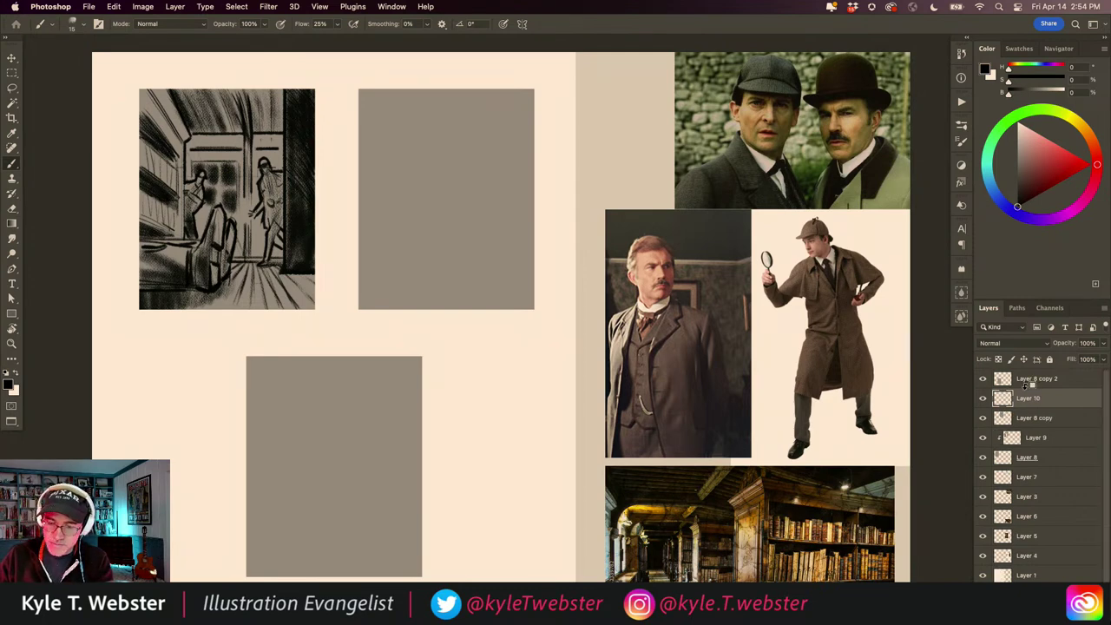
pyautogui.moveTo(1019, 404); pyautogui.dragTo(1012, 405)
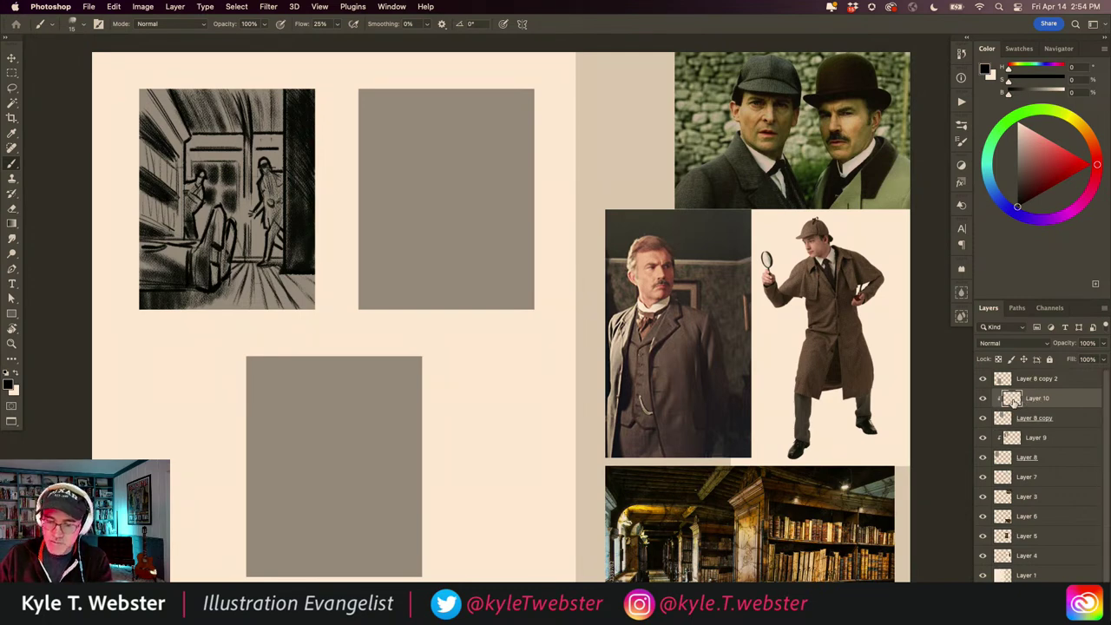
pyautogui.moveTo(412, 122); pyautogui.dragTo(368, 153)
pyautogui.moveTo(359, 198); pyautogui.dragTo(373, 217)
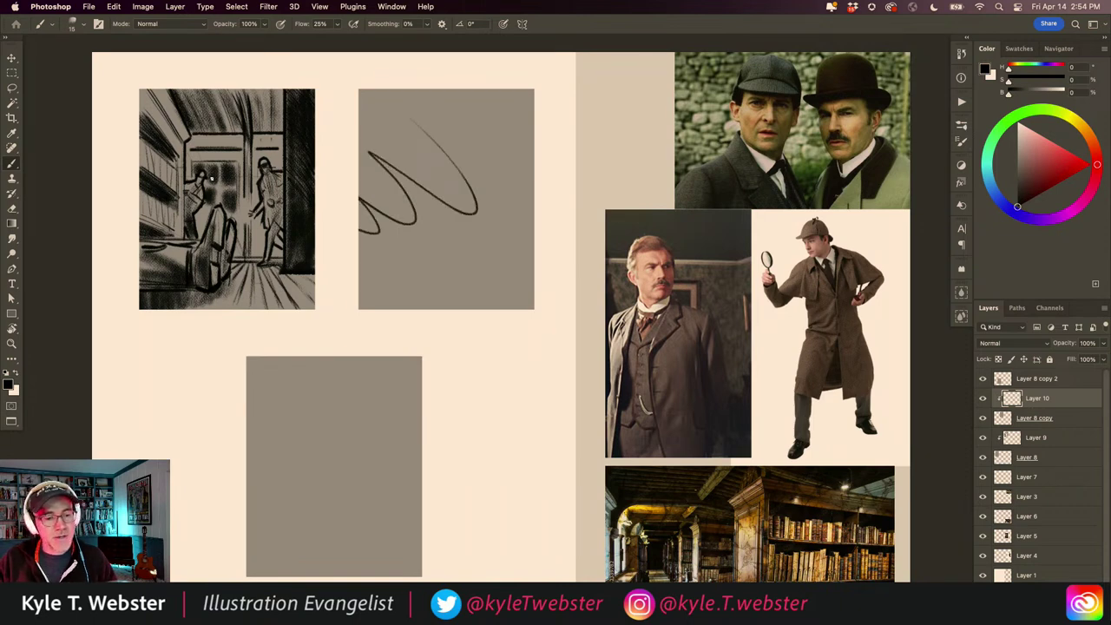
pyautogui.press('super+z')
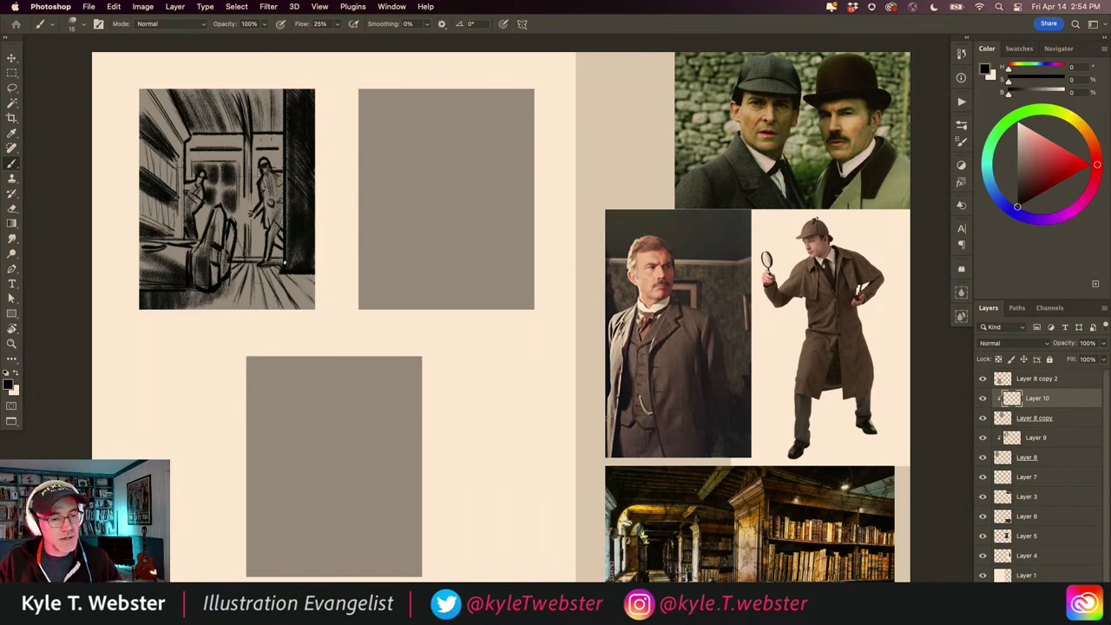
# Step: Draw a low horizontal line across the second frame and sketch the right-hand figure's capped head, face and shoulder lines above it
pyautogui.moveTo(354, 261); pyautogui.dragTo(538, 261)
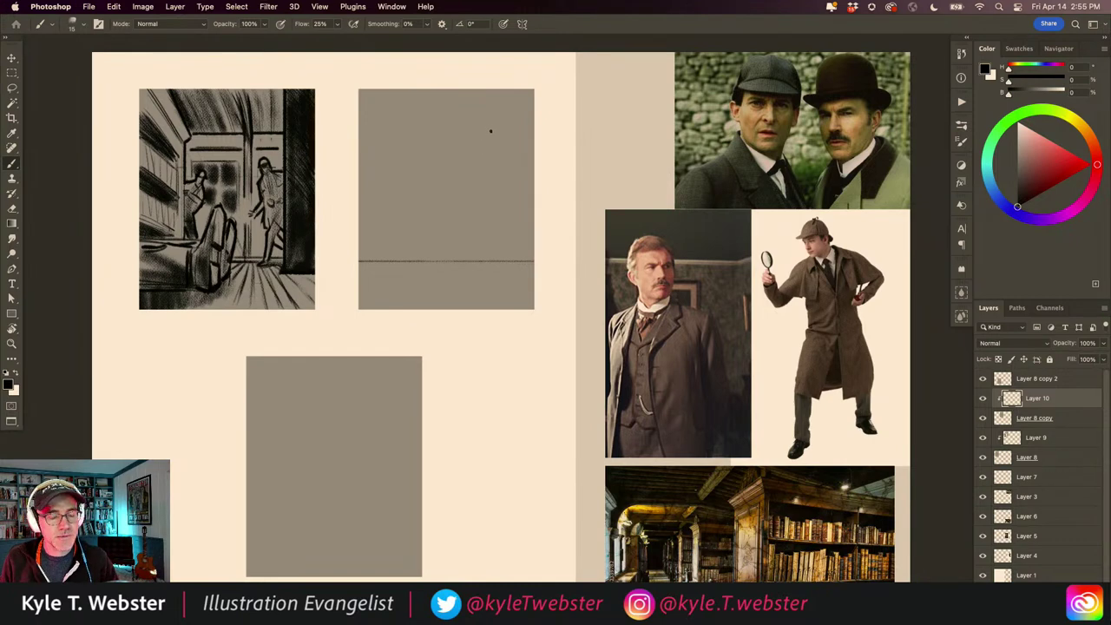
pyautogui.moveTo(482, 119)
pyautogui.mouseDown()
pyautogui.moveTo(469, 136)
pyautogui.moveTo(476, 127)
pyautogui.moveTo(486, 151)
pyautogui.moveTo(485, 125)
pyautogui.moveTo(472, 138)
pyautogui.moveTo(491, 151)
pyautogui.mouseUp()
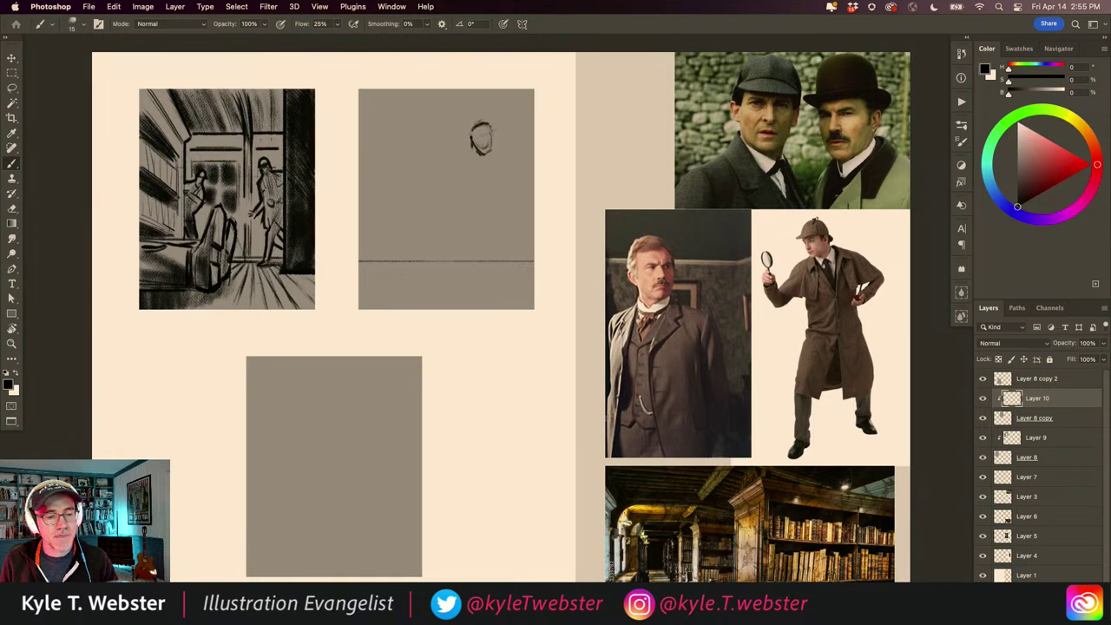
pyautogui.moveTo(470, 139); pyautogui.dragTo(468, 130)
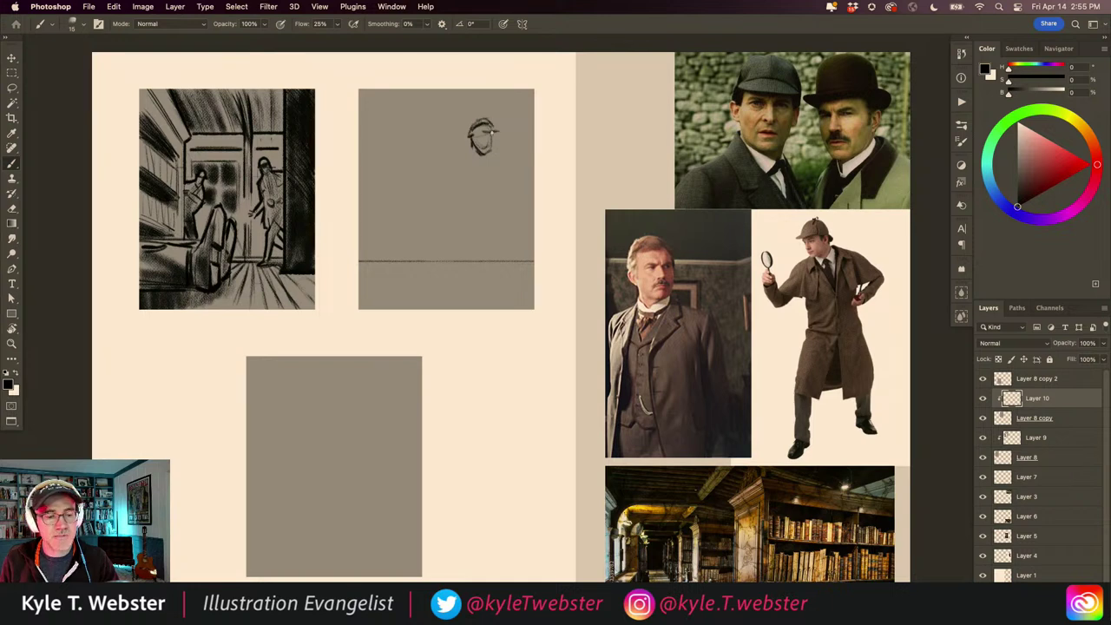
pyautogui.moveTo(488, 132)
pyautogui.mouseDown()
pyautogui.moveTo(502, 135)
pyautogui.moveTo(474, 120)
pyautogui.moveTo(463, 139)
pyautogui.mouseUp()
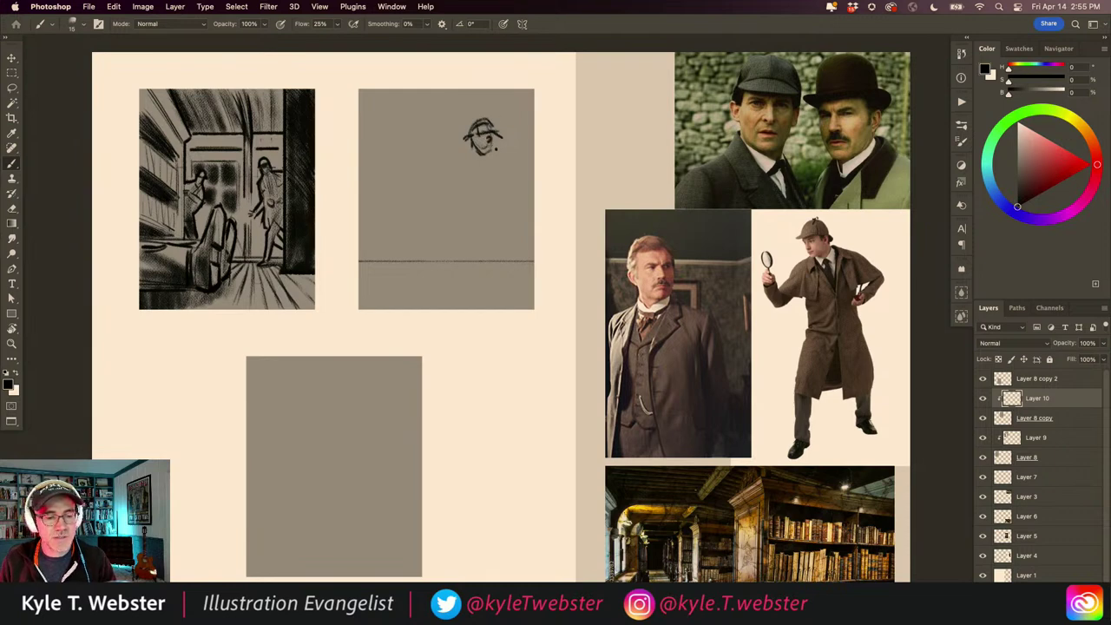
pyautogui.moveTo(495, 149)
pyautogui.mouseDown()
pyautogui.moveTo(486, 172)
pyautogui.moveTo(529, 171)
pyautogui.mouseUp()
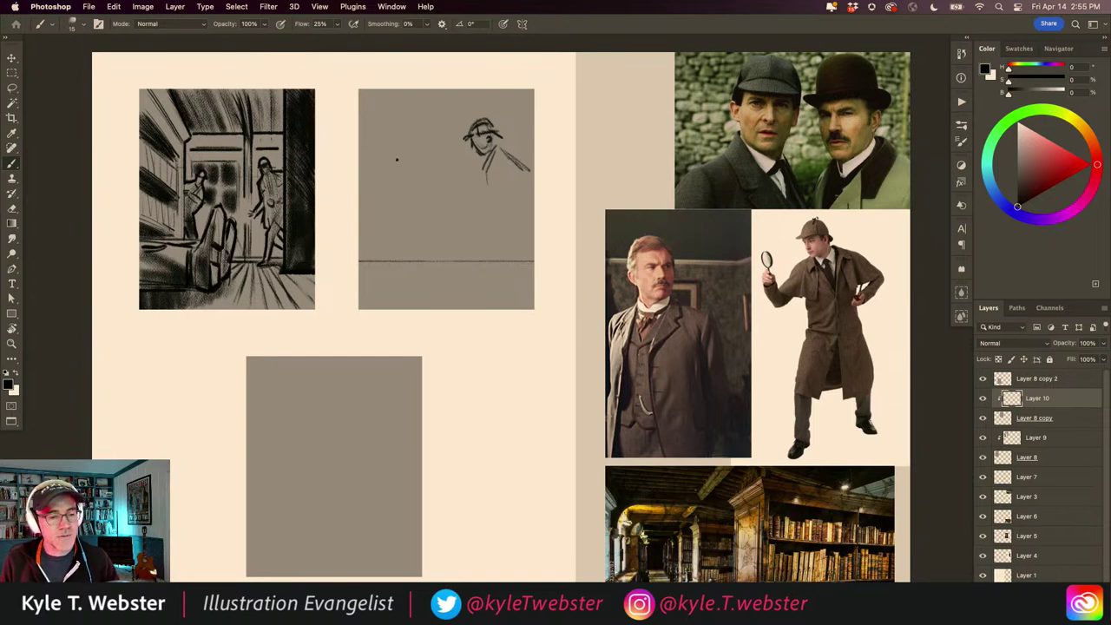
# Step: Sketch the second frame's left-hand figure with a capped head, hunched torso, outstretched hand and legs at the frame's edge
pyautogui.moveTo(392, 131)
pyautogui.mouseDown()
pyautogui.moveTo(415, 144)
pyautogui.moveTo(418, 129)
pyautogui.moveTo(396, 130)
pyautogui.moveTo(389, 150)
pyautogui.moveTo(407, 154)
pyautogui.mouseUp()
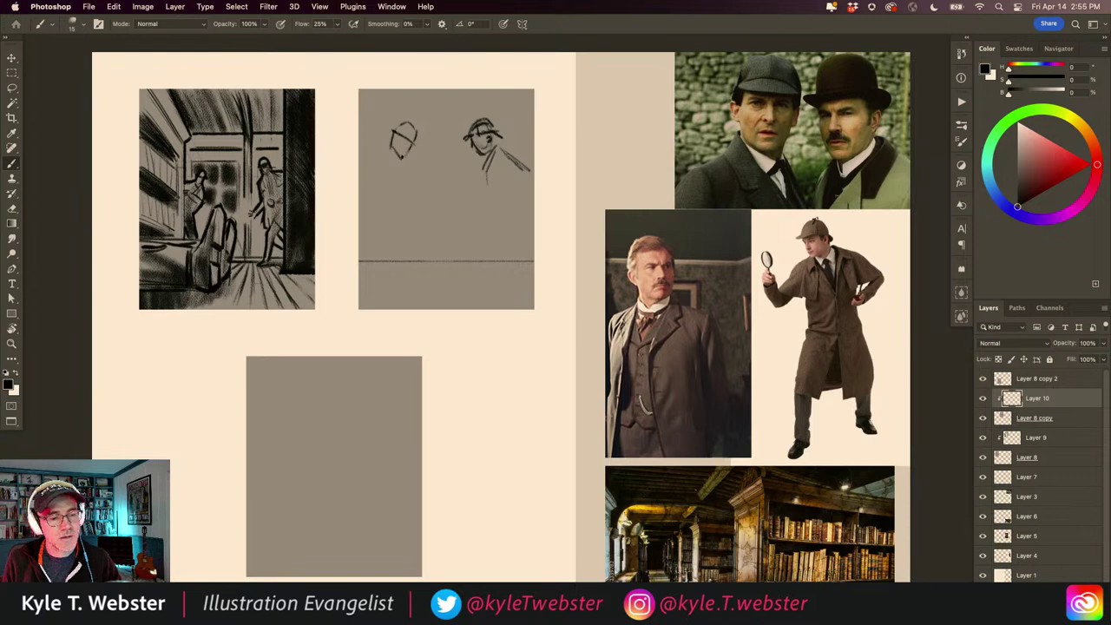
pyautogui.moveTo(409, 143)
pyautogui.mouseDown()
pyautogui.moveTo(370, 160)
pyautogui.moveTo(375, 152)
pyautogui.moveTo(361, 151)
pyautogui.moveTo(375, 188)
pyautogui.mouseUp()
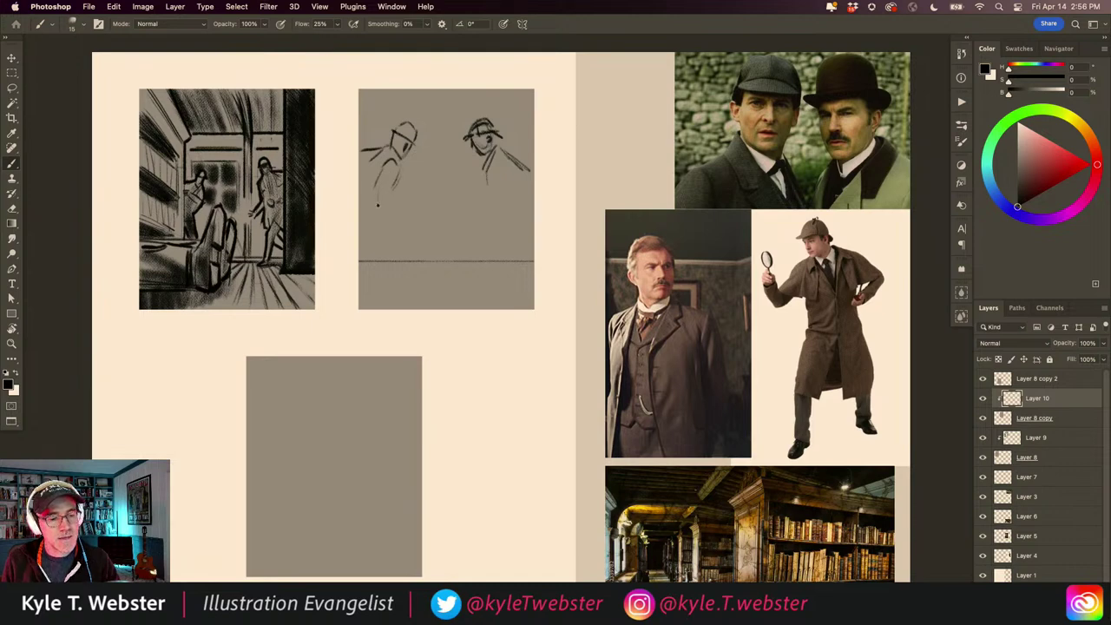
pyautogui.moveTo(377, 205)
pyautogui.mouseDown()
pyautogui.moveTo(418, 185)
pyautogui.moveTo(401, 204)
pyautogui.moveTo(420, 202)
pyautogui.moveTo(385, 209)
pyautogui.moveTo(401, 252)
pyautogui.moveTo(361, 244)
pyautogui.moveTo(372, 274)
pyautogui.mouseUp()
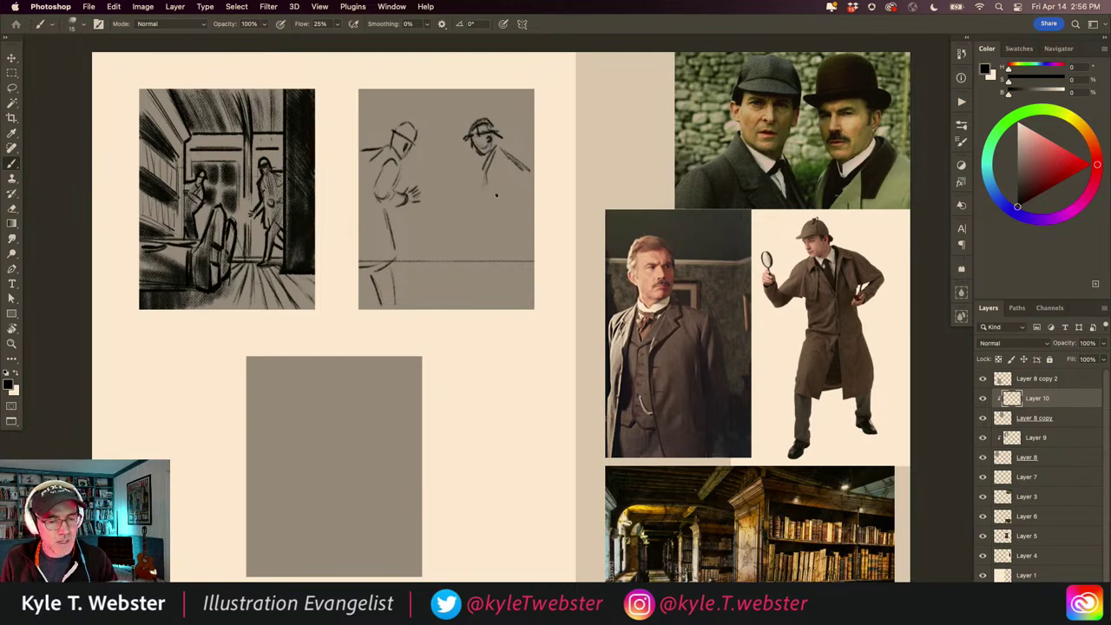
# Step: Sketch the right-hand figure's torso, bent arms, hands and long cape, ending in a curved coat hem near the frame's base
pyautogui.moveTo(498, 188); pyautogui.dragTo(491, 212)
pyautogui.moveTo(502, 165); pyautogui.dragTo(488, 178)
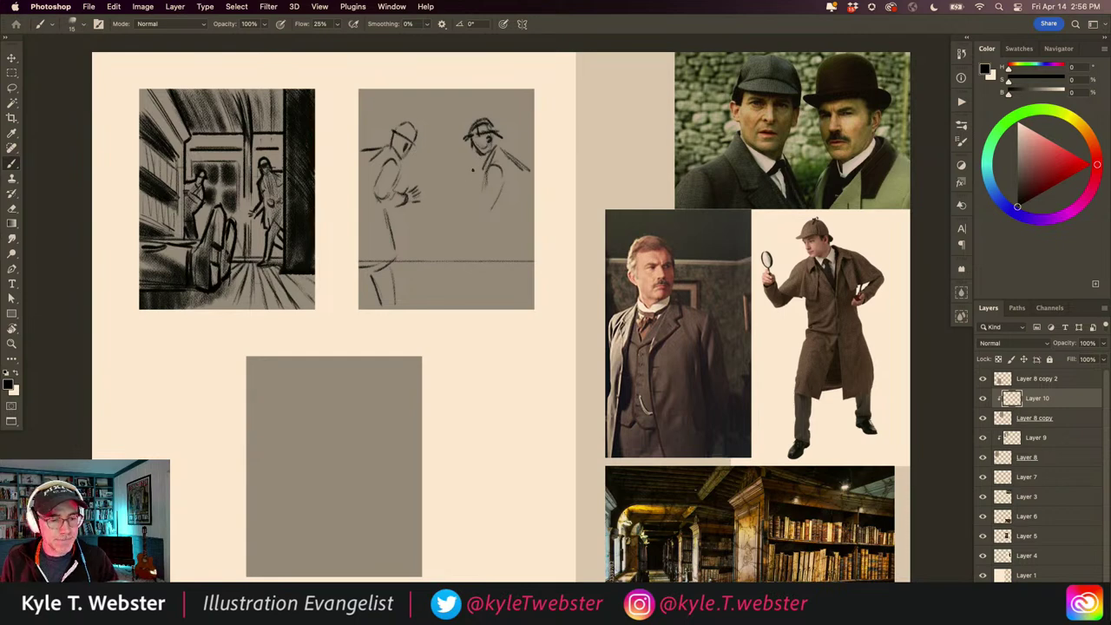
pyautogui.moveTo(482, 158)
pyautogui.mouseDown()
pyautogui.moveTo(458, 189)
pyautogui.moveTo(481, 182)
pyautogui.mouseUp()
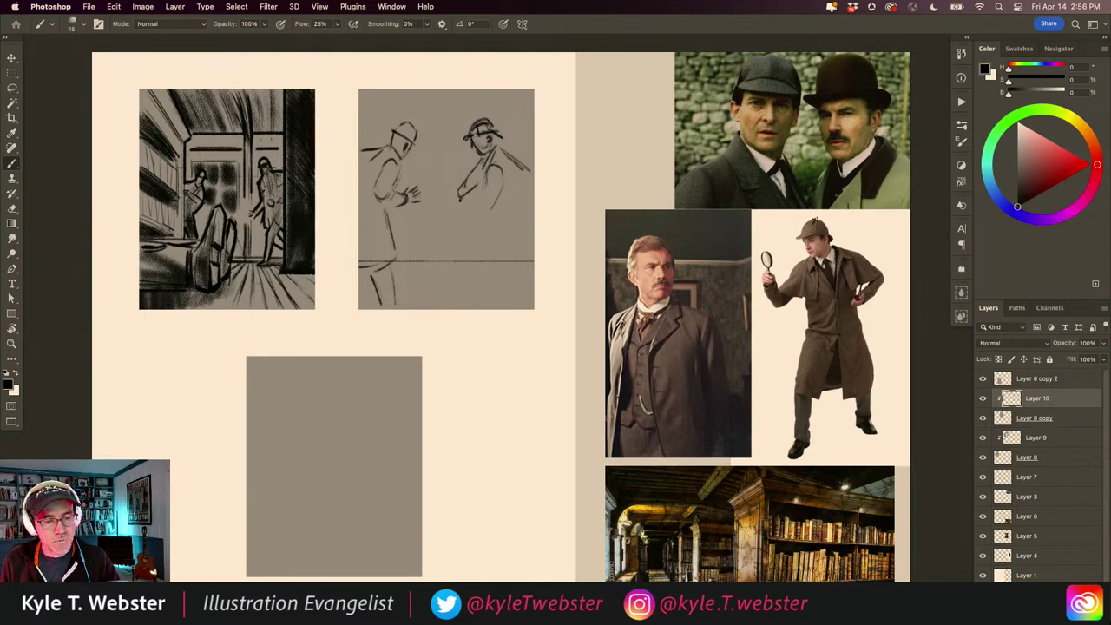
pyautogui.moveTo(465, 195); pyautogui.dragTo(453, 201)
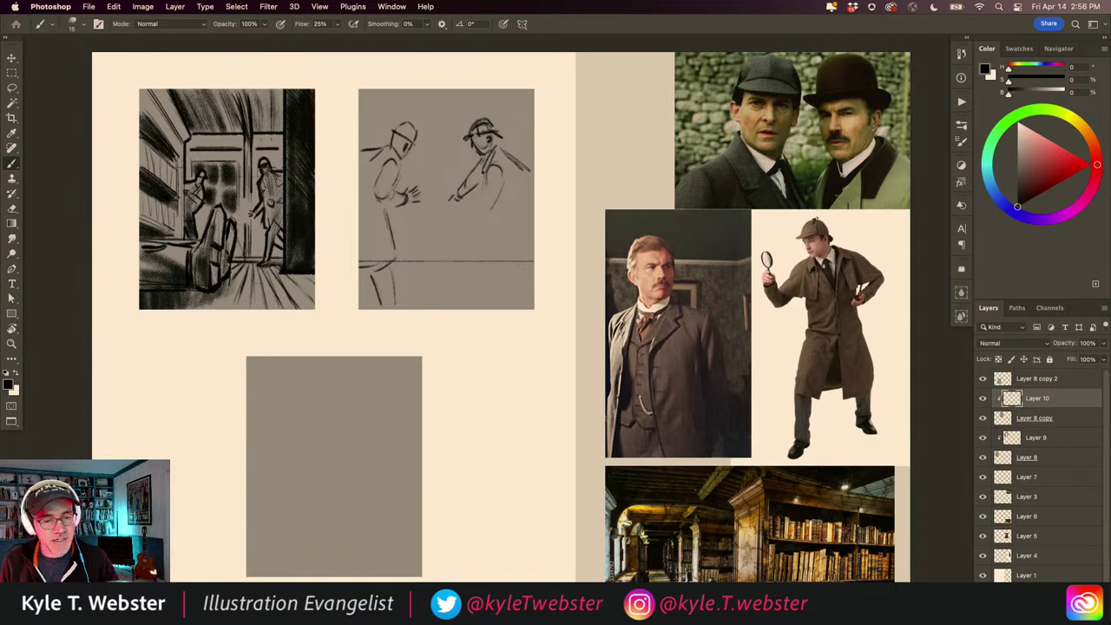
pyautogui.moveTo(497, 152)
pyautogui.mouseDown()
pyautogui.moveTo(481, 183)
pyautogui.moveTo(511, 179)
pyautogui.moveTo(529, 203)
pyautogui.moveTo(512, 154)
pyautogui.moveTo(526, 178)
pyautogui.mouseUp()
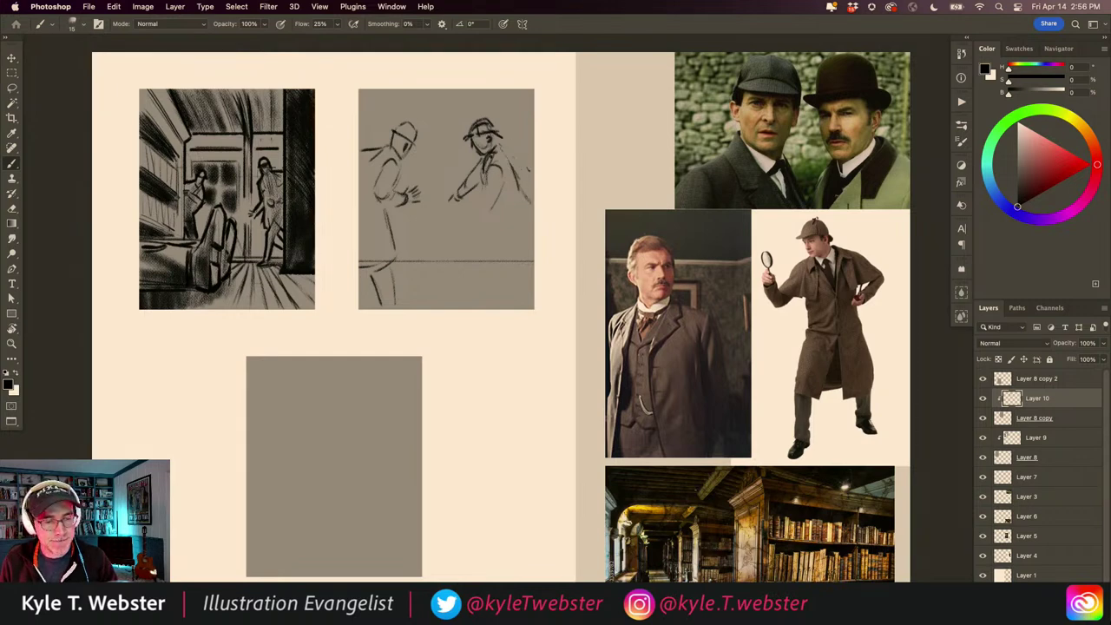
pyautogui.moveTo(497, 200)
pyautogui.mouseDown()
pyautogui.moveTo(483, 148)
pyautogui.moveTo(516, 184)
pyautogui.moveTo(491, 194)
pyautogui.moveTo(491, 179)
pyautogui.moveTo(500, 213)
pyautogui.moveTo(511, 199)
pyautogui.moveTo(458, 217)
pyautogui.moveTo(471, 200)
pyautogui.moveTo(460, 213)
pyautogui.moveTo(471, 201)
pyautogui.moveTo(491, 234)
pyautogui.moveTo(486, 264)
pyautogui.moveTo(526, 288)
pyautogui.mouseUp()
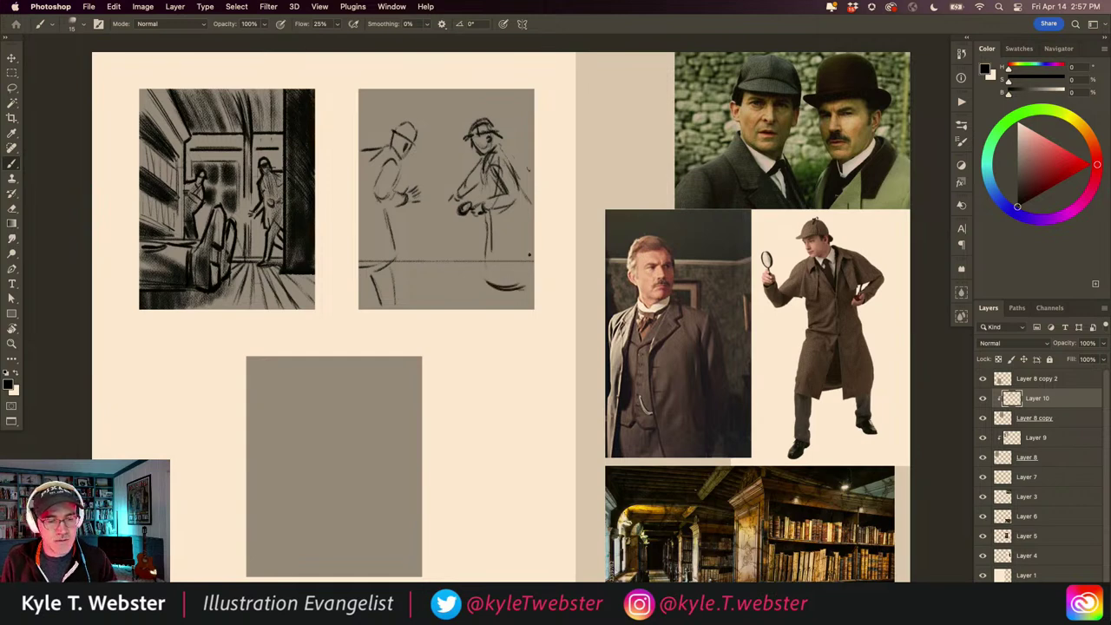
pyautogui.moveTo(524, 199); pyautogui.dragTo(534, 227)
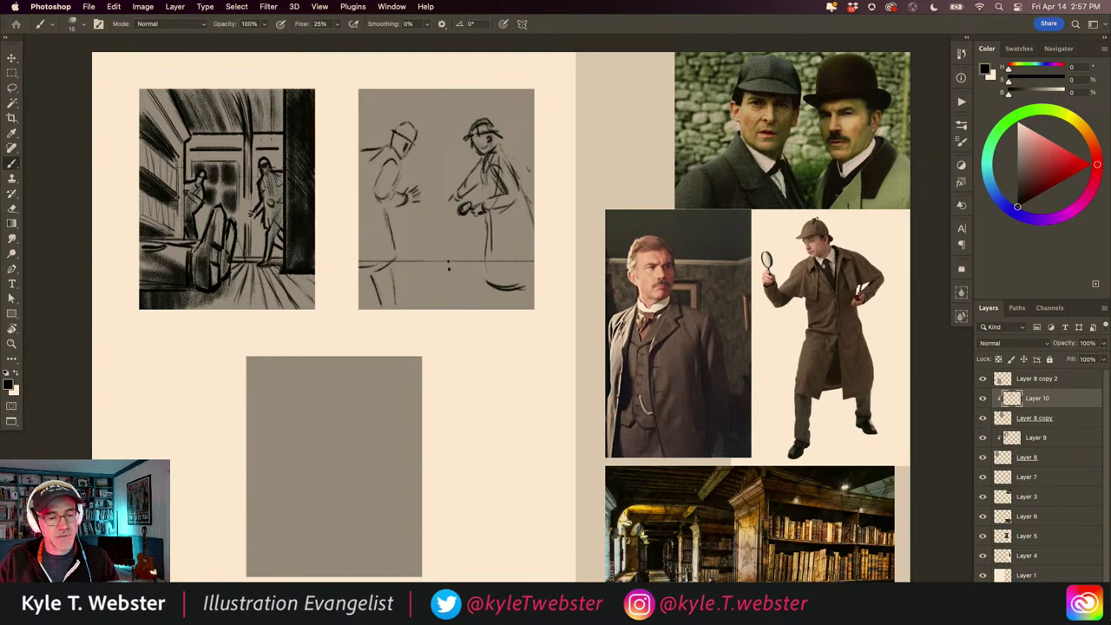
# Step: Draw perspective guides fanning upward from the horizontal line's midpoint between the figures, plus the slanted ceiling edge above the left-hand figure
pyautogui.moveTo(448, 260); pyautogui.dragTo(448, 90)
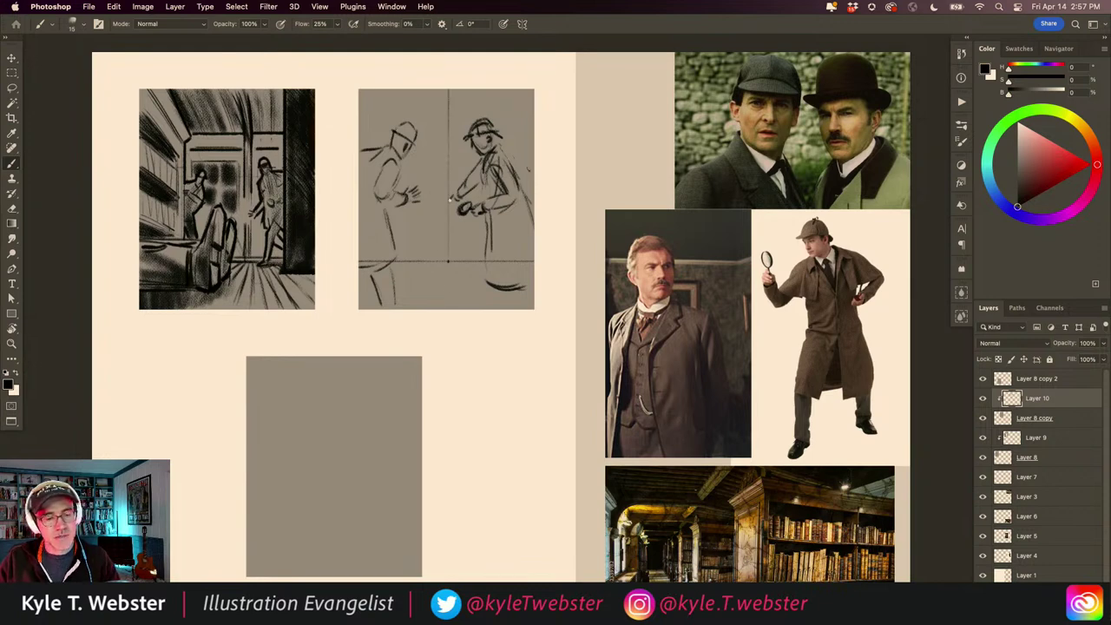
pyautogui.moveTo(452, 196); pyautogui.dragTo(447, 203)
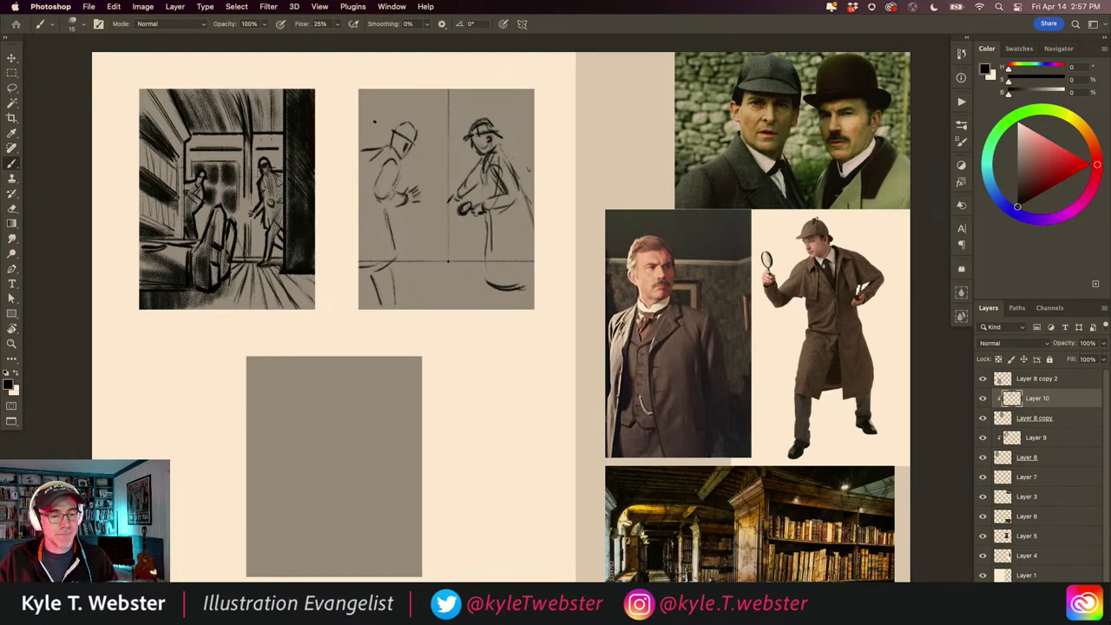
pyautogui.moveTo(444, 224); pyautogui.dragTo(431, 119)
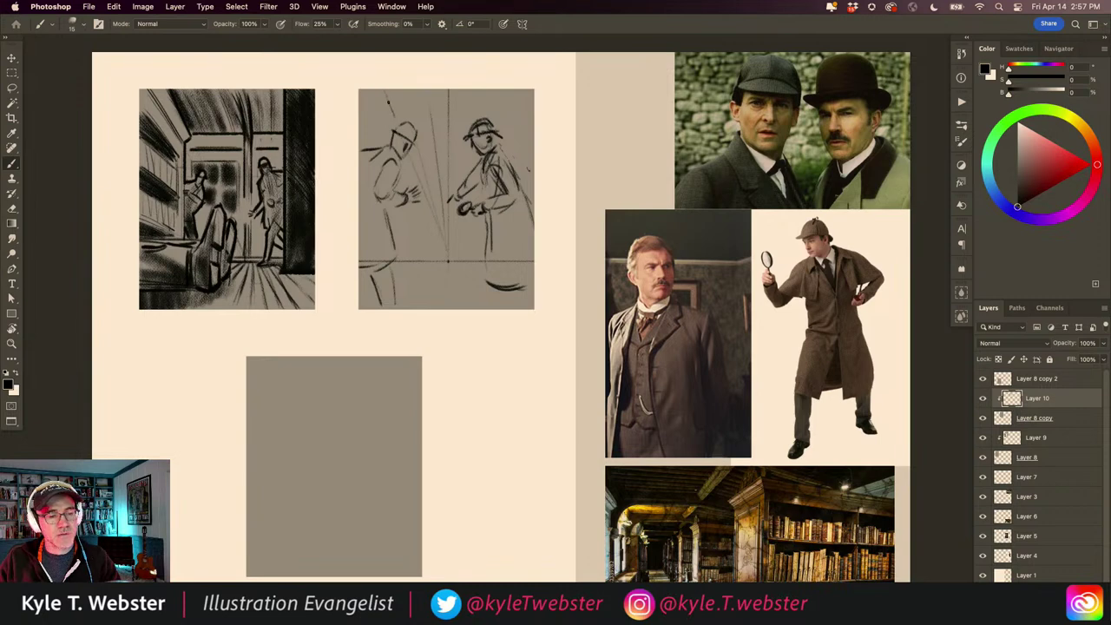
pyautogui.moveTo(388, 102); pyautogui.dragTo(394, 113)
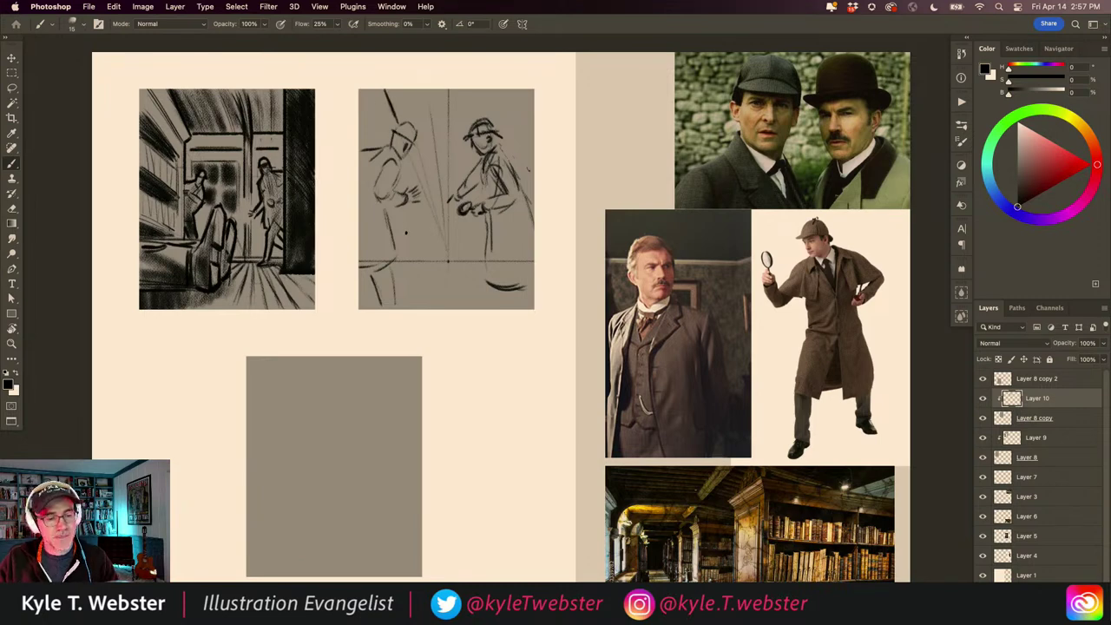
# Step: Draw the left-hand figure's vertical coat front and slanted lower hem
pyautogui.moveTo(404, 208); pyautogui.dragTo(406, 275)
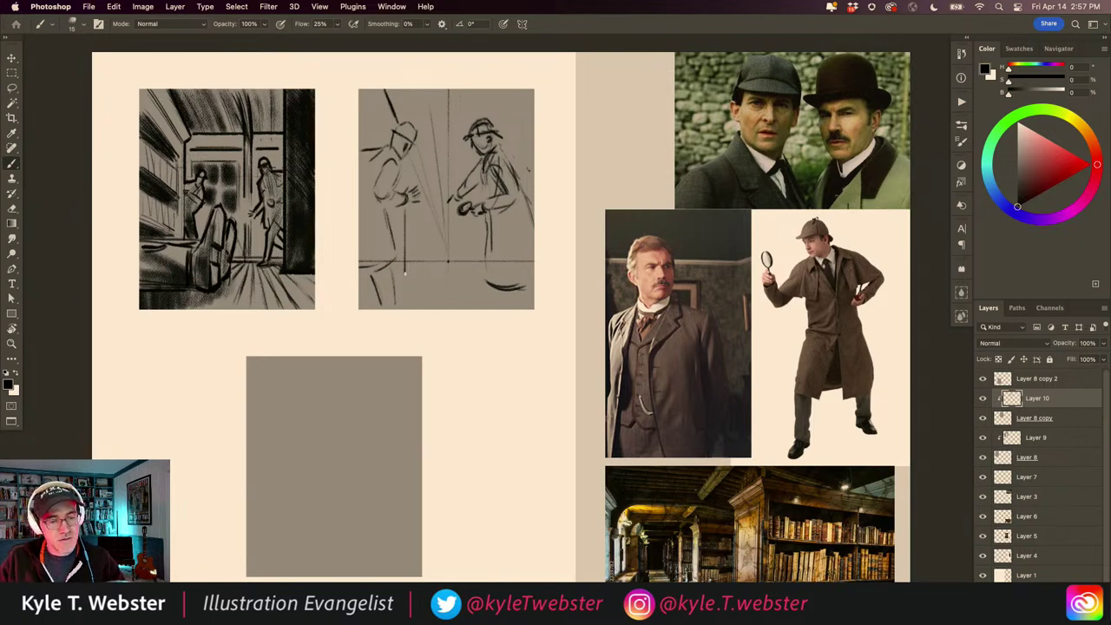
pyautogui.moveTo(406, 271); pyautogui.dragTo(375, 287)
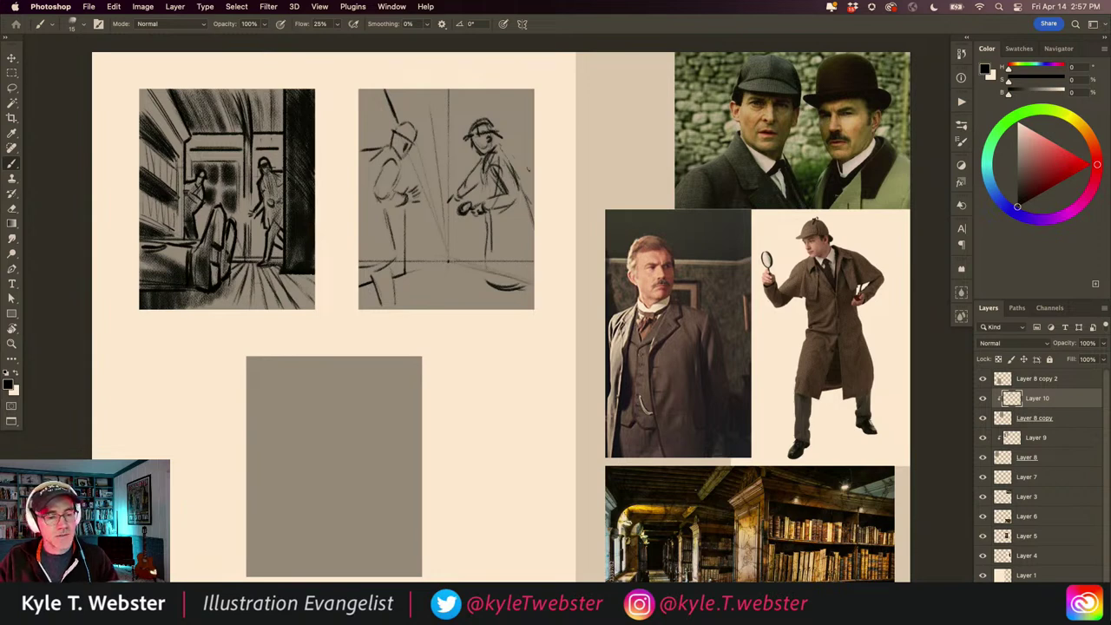
# Step: Add guide lines rising toward the right-hand figure and rough in the back wall's right corner and ceiling edges behind it
pyautogui.moveTo(450, 261); pyautogui.dragTo(464, 226)
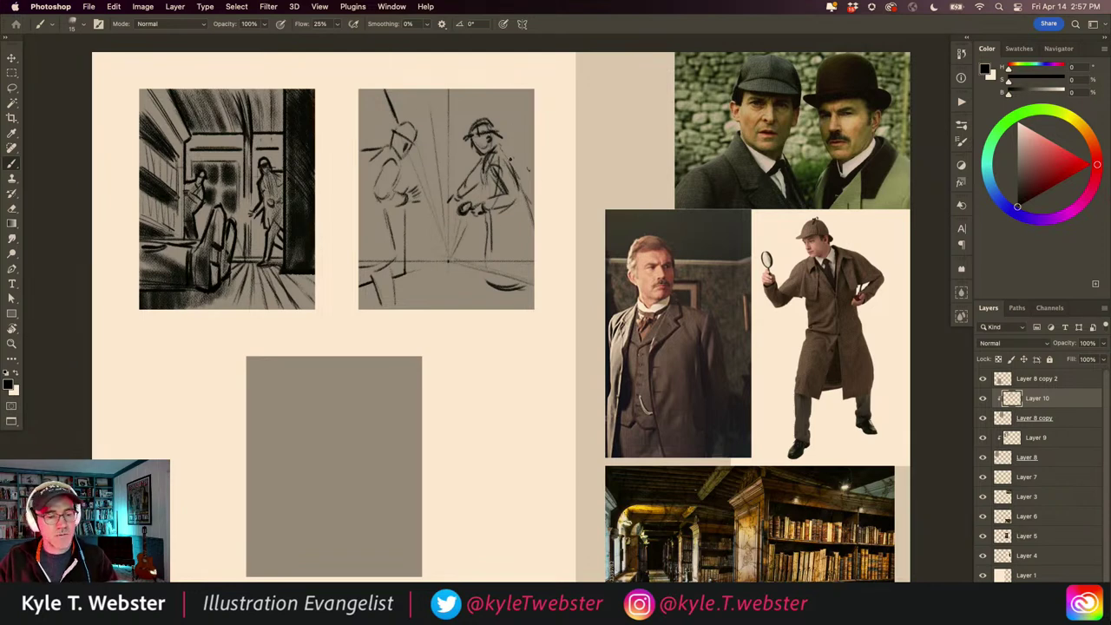
pyautogui.moveTo(510, 159); pyautogui.dragTo(508, 102)
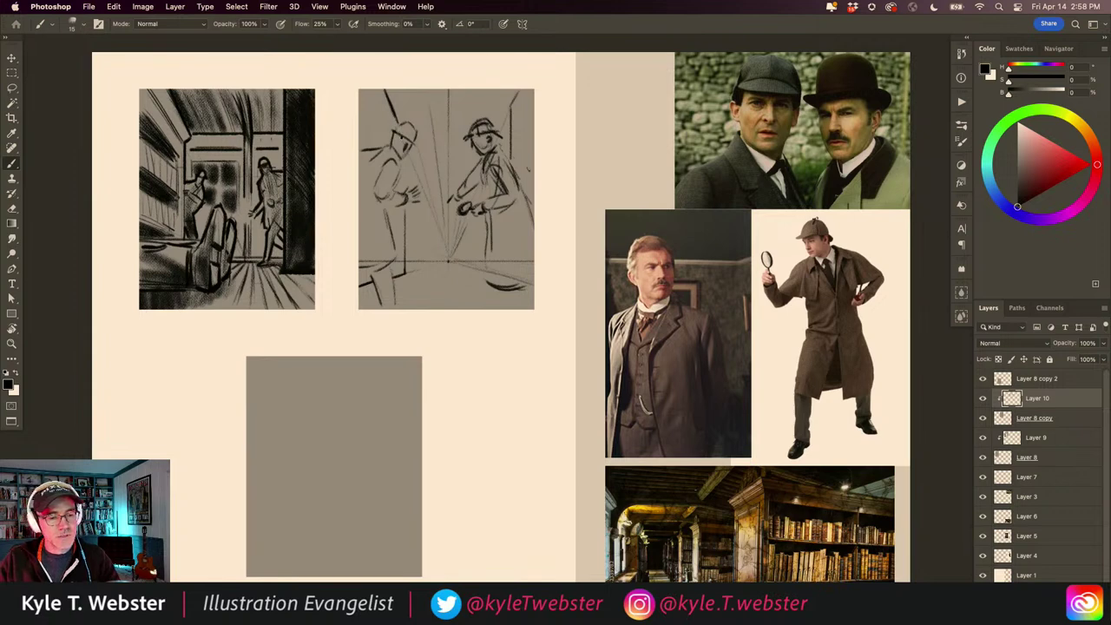
pyautogui.moveTo(508, 117)
pyautogui.mouseDown()
pyautogui.moveTo(525, 92)
pyautogui.moveTo(394, 121)
pyautogui.moveTo(512, 127)
pyautogui.mouseUp()
pyautogui.press('super+z')
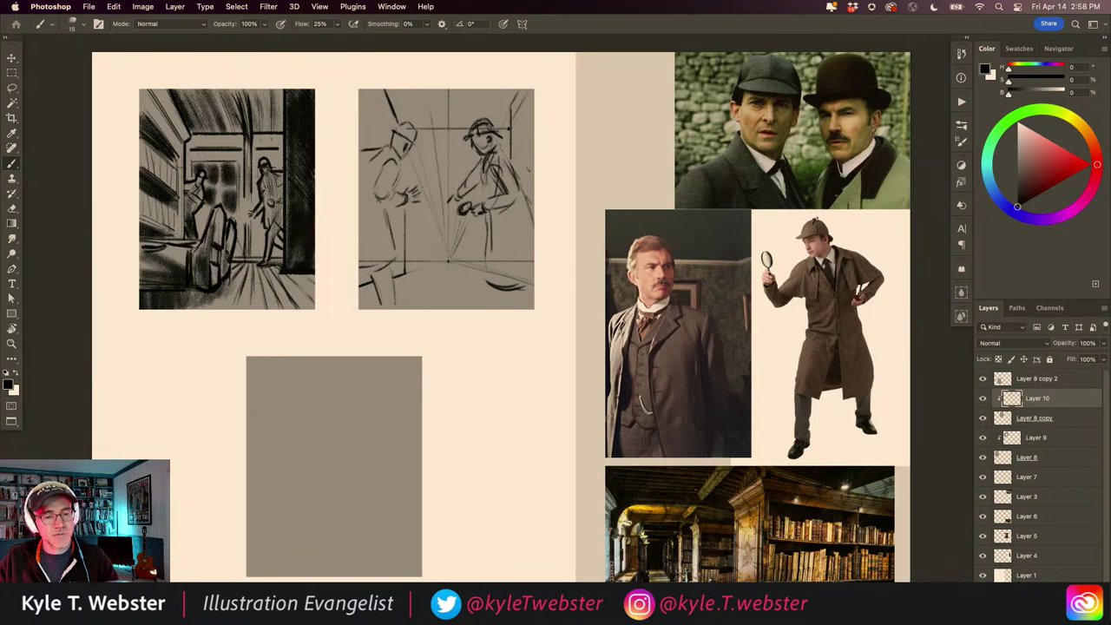
pyautogui.moveTo(513, 124)
pyautogui.mouseDown()
pyautogui.moveTo(533, 90)
pyautogui.moveTo(513, 126)
pyautogui.mouseUp()
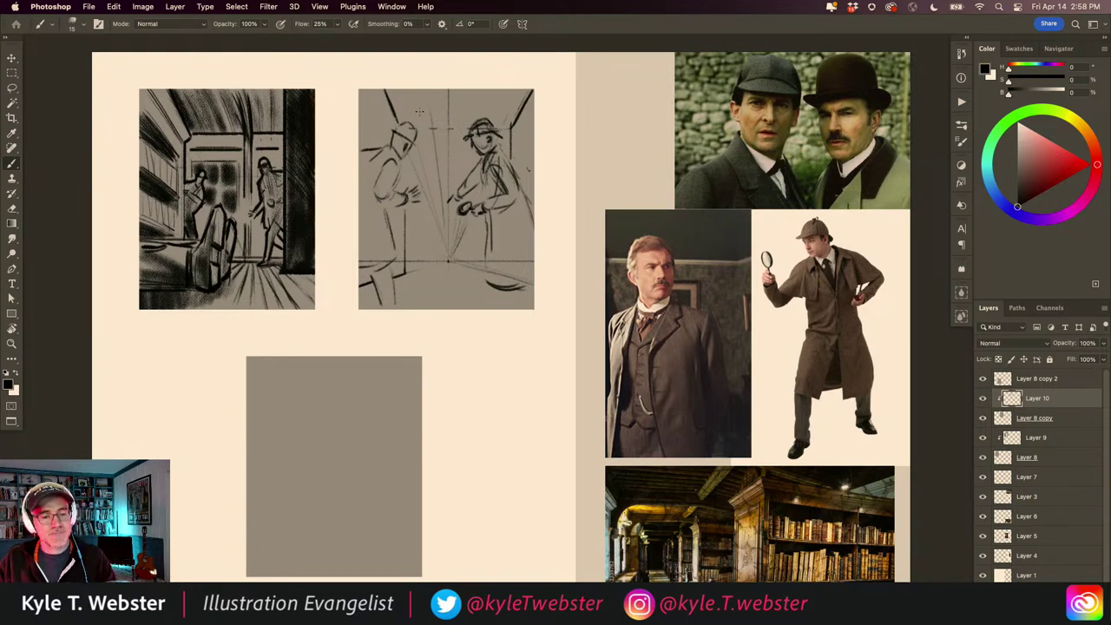
# Step: Strengthen the right-hand figure's coat front, legs and collar, and refine the side of its face
pyautogui.moveTo(491, 240)
pyautogui.mouseDown()
pyautogui.moveTo(483, 309)
pyautogui.moveTo(527, 308)
pyautogui.moveTo(476, 285)
pyautogui.moveTo(488, 210)
pyautogui.mouseUp()
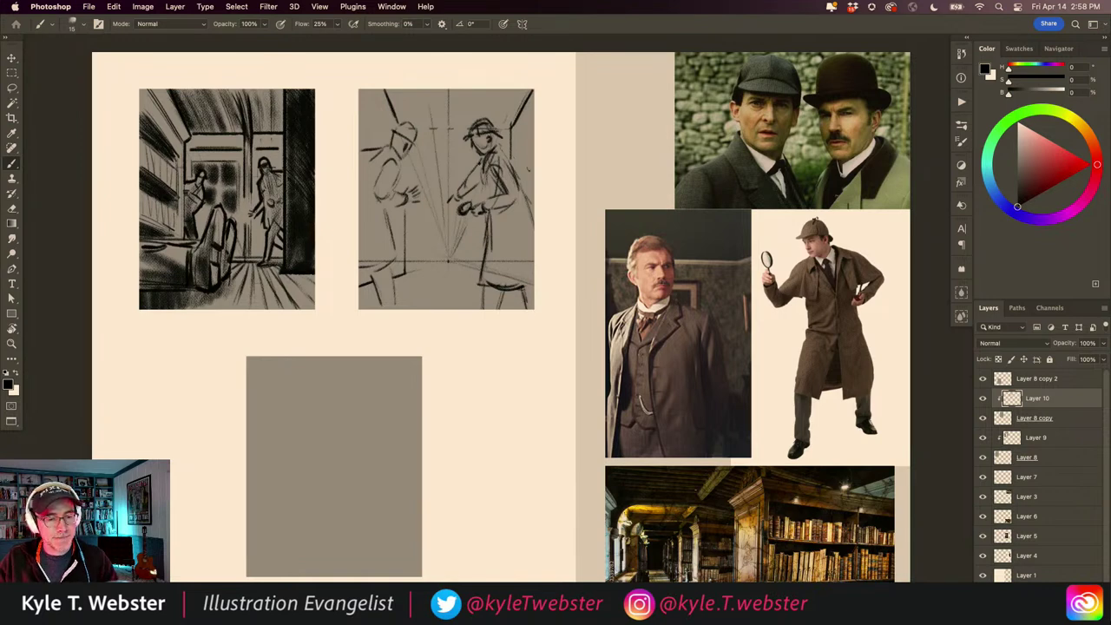
pyautogui.moveTo(484, 154)
pyautogui.mouseDown()
pyautogui.moveTo(483, 204)
pyautogui.moveTo(480, 169)
pyautogui.mouseUp()
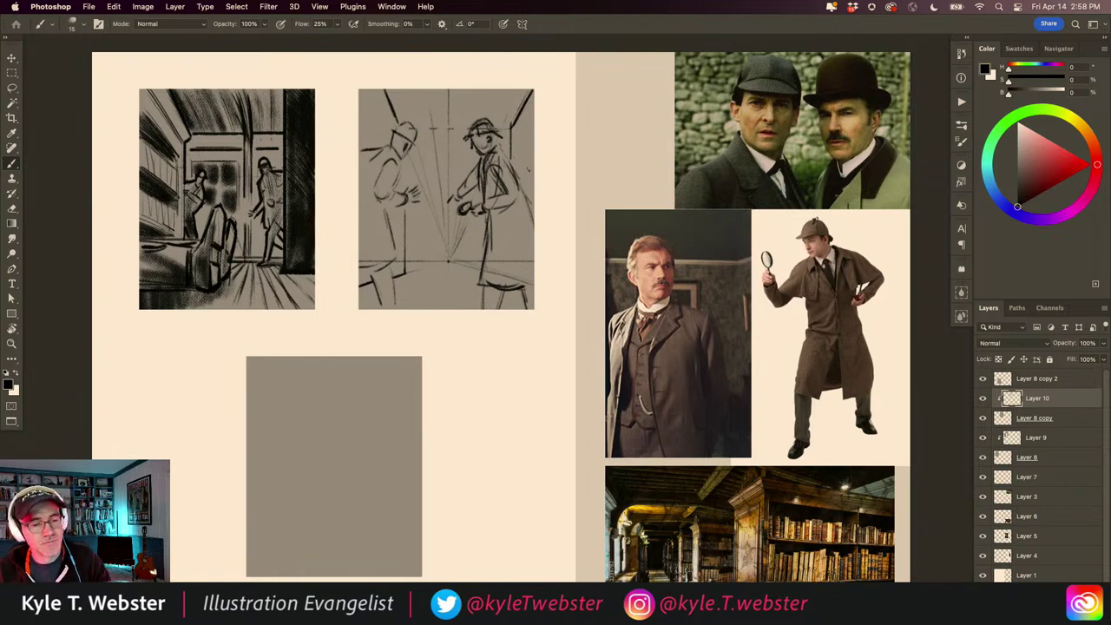
pyautogui.moveTo(476, 140); pyautogui.dragTo(472, 149)
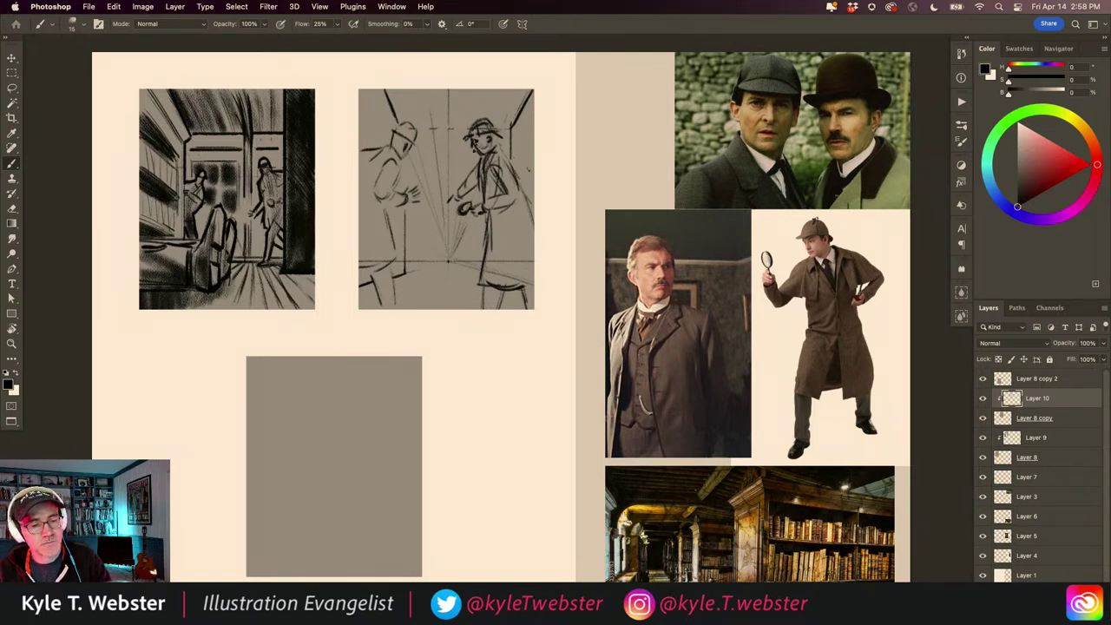
# Step: Darken the lower part of the right-hand figure's face beneath the hat in the second frame
pyautogui.moveTo(483, 146)
pyautogui.mouseDown()
pyautogui.moveTo(486, 156)
pyautogui.moveTo(495, 147)
pyautogui.mouseUp()
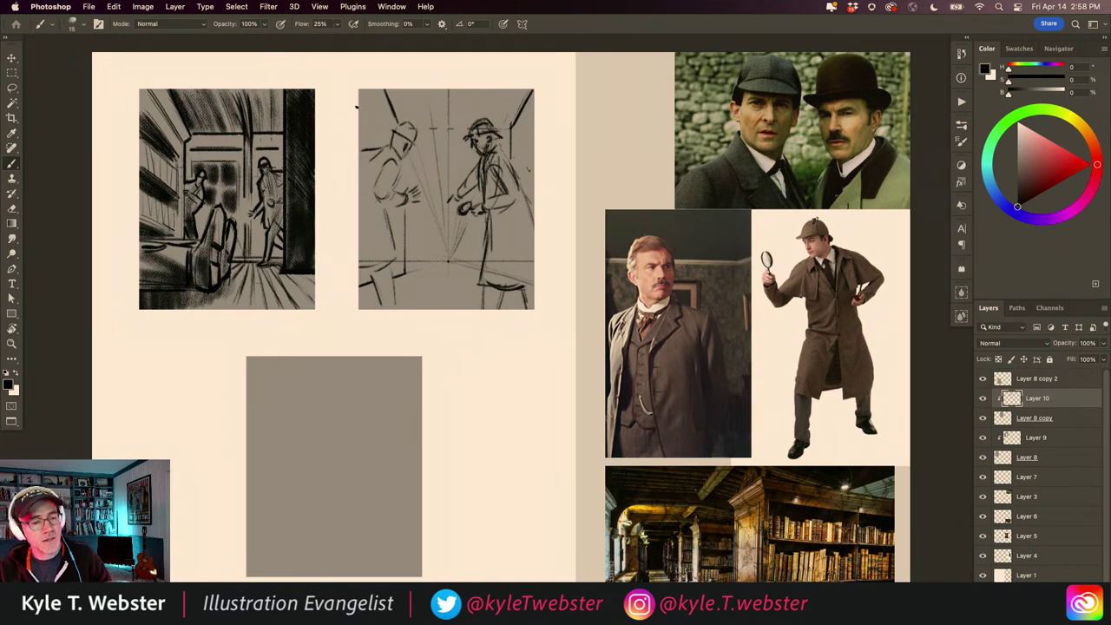
# Step: Draw the lower legs and dark upturned shoes of a body lying on the floor, extending from behind the left-hand figure's coat
pyautogui.scroll(1, 417, 263)
pyautogui.moveTo(390, 269)
pyautogui.mouseDown()
pyautogui.moveTo(362, 342)
pyautogui.moveTo(342, 348)
pyautogui.mouseUp()
pyautogui.scroll(1, 366, 340)
pyautogui.scroll(-5, 341, 348)
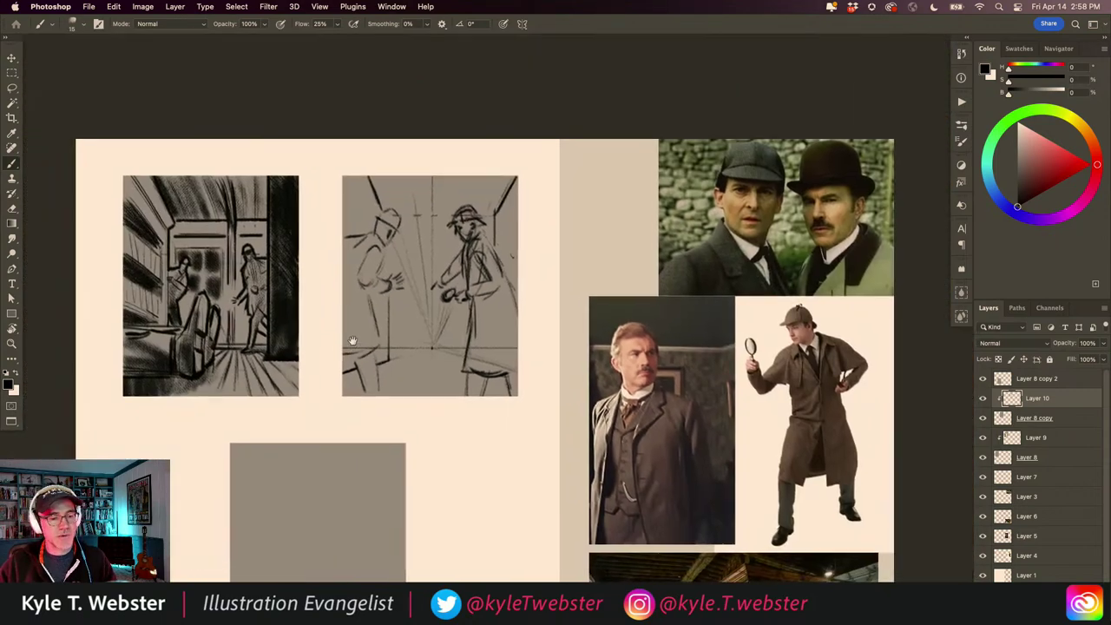
pyautogui.scroll(3, 421, 330)
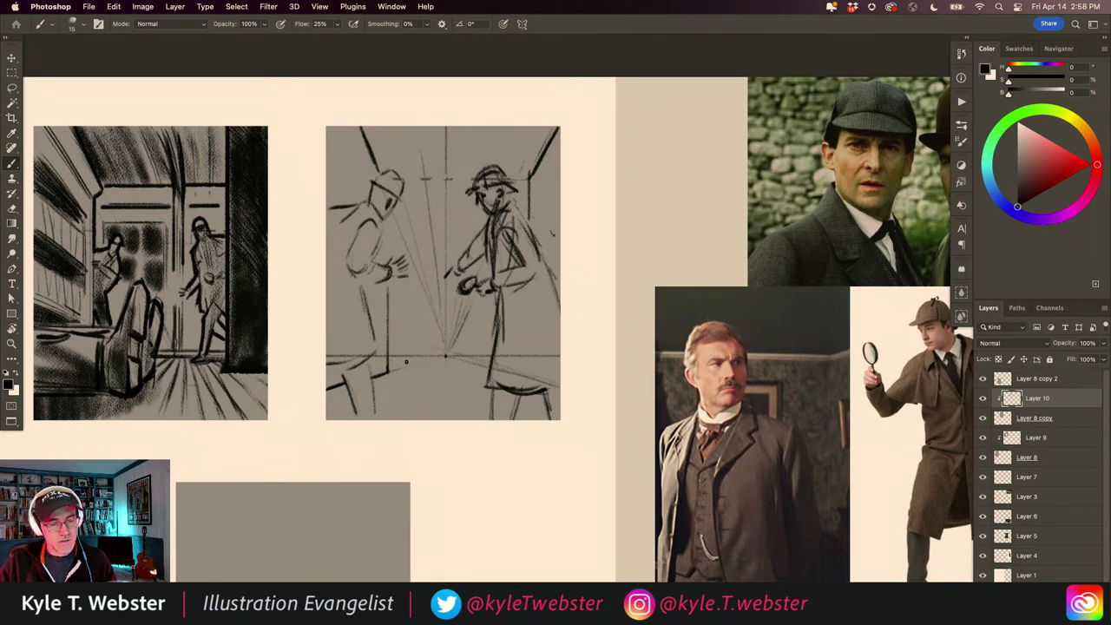
pyautogui.moveTo(413, 349)
pyautogui.mouseDown()
pyautogui.moveTo(419, 362)
pyautogui.moveTo(425, 345)
pyautogui.moveTo(407, 366)
pyautogui.moveTo(390, 366)
pyautogui.moveTo(391, 351)
pyautogui.mouseUp()
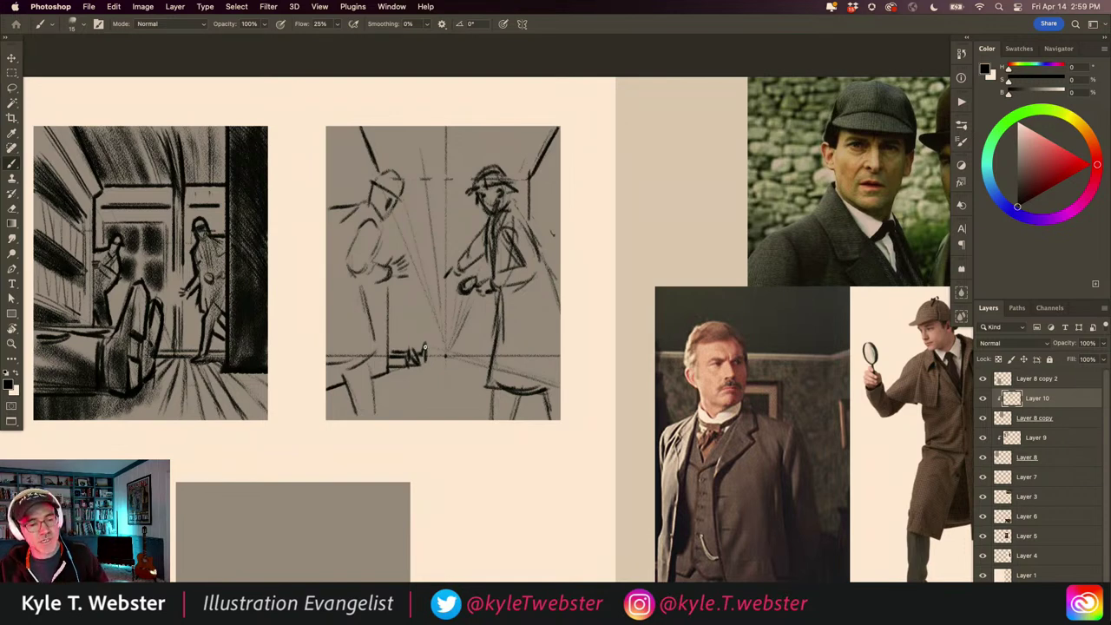
pyautogui.moveTo(411, 349); pyautogui.dragTo(419, 363)
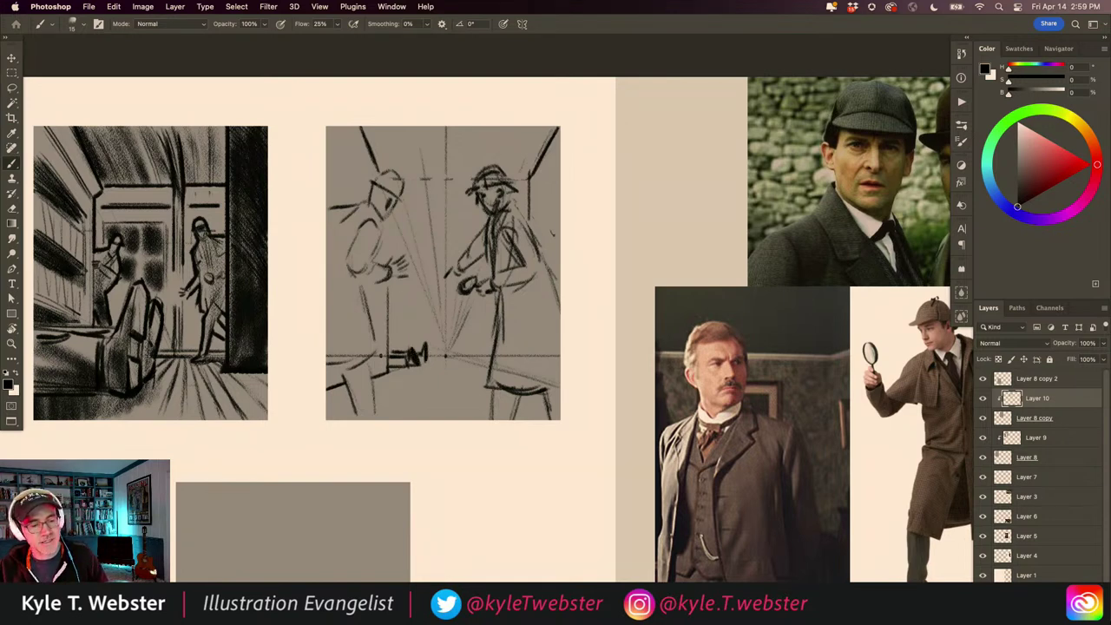
pyautogui.moveTo(387, 295); pyautogui.dragTo(388, 375)
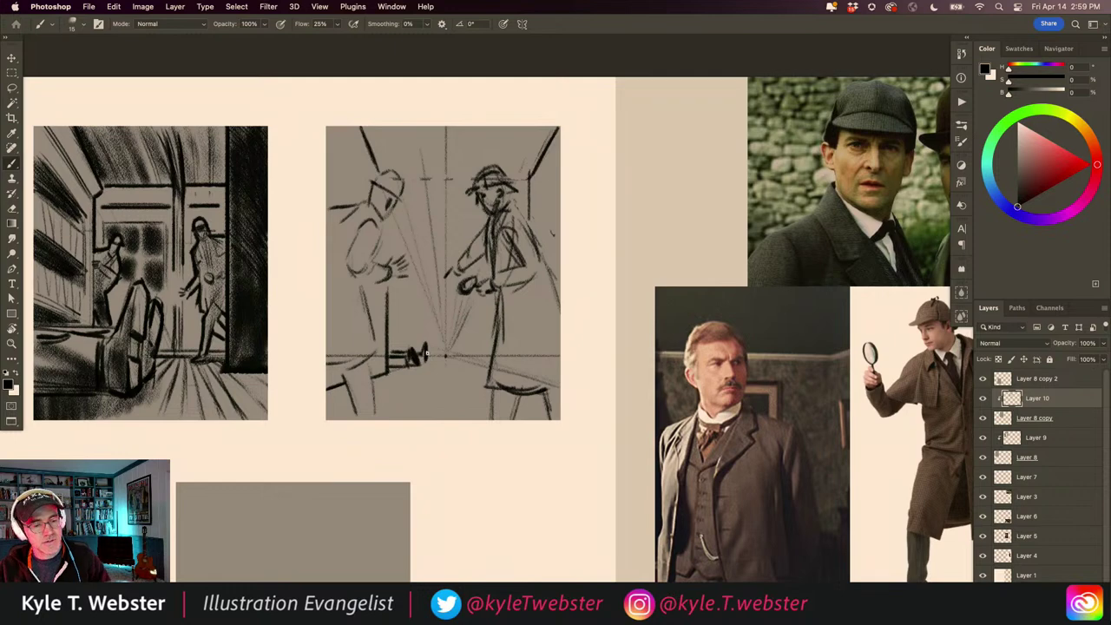
pyautogui.press('super+minus')
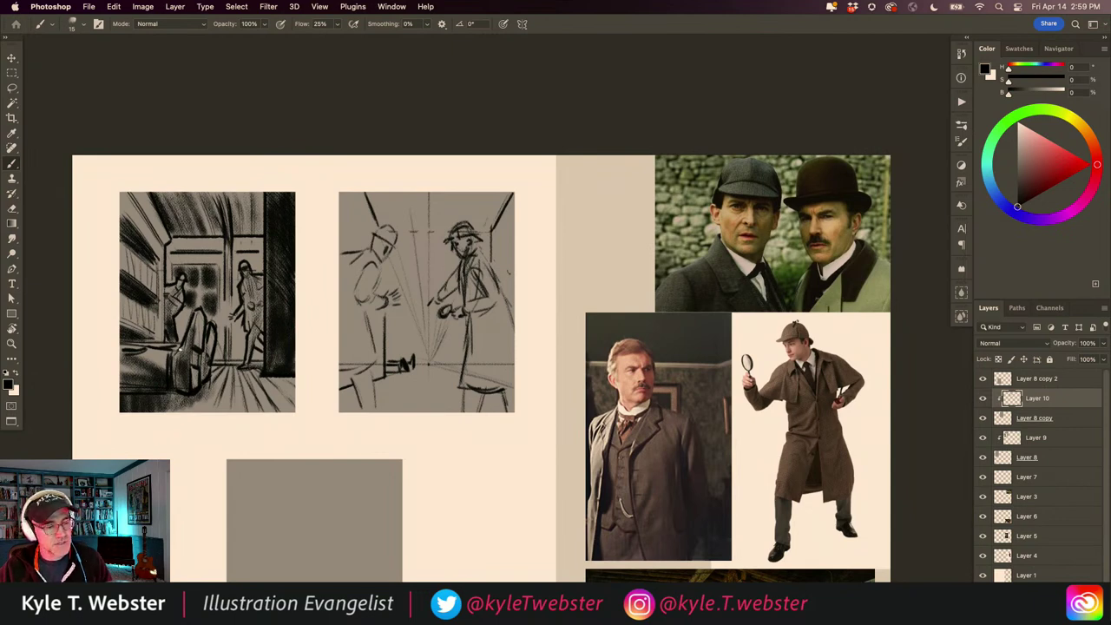
pyautogui.click(384, 309)
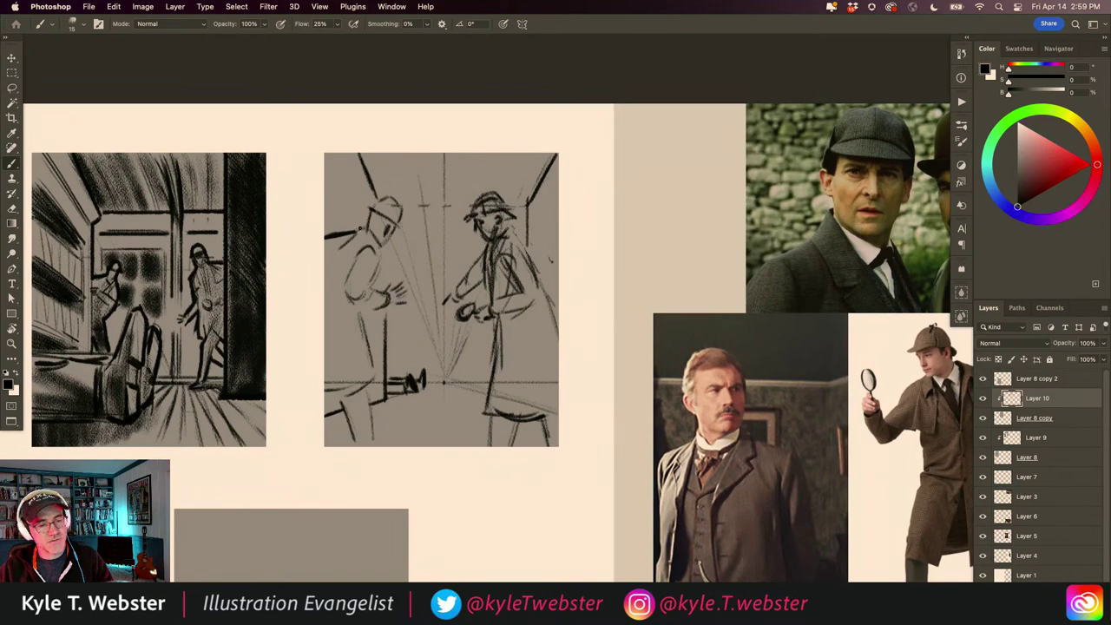
# Step: Ink the left figure in the second thumbnail with bold black strokes, defining the arm, coat, legs and hat
pyautogui.moveTo(361, 229)
pyautogui.mouseDown()
pyautogui.moveTo(378, 251)
pyautogui.moveTo(357, 266)
pyautogui.moveTo(379, 299)
pyautogui.moveTo(349, 301)
pyautogui.moveTo(370, 311)
pyautogui.moveTo(386, 300)
pyautogui.moveTo(370, 311)
pyautogui.moveTo(370, 399)
pyautogui.moveTo(330, 360)
pyautogui.moveTo(353, 365)
pyautogui.mouseUp()
pyautogui.moveTo(362, 309); pyautogui.dragTo(366, 343)
pyautogui.moveTo(368, 365)
pyautogui.mouseDown()
pyautogui.moveTo(343, 349)
pyautogui.moveTo(343, 317)
pyautogui.moveTo(356, 341)
pyautogui.moveTo(342, 374)
pyautogui.moveTo(369, 397)
pyautogui.moveTo(338, 377)
pyautogui.moveTo(362, 383)
pyautogui.moveTo(345, 408)
pyautogui.moveTo(355, 436)
pyautogui.mouseUp()
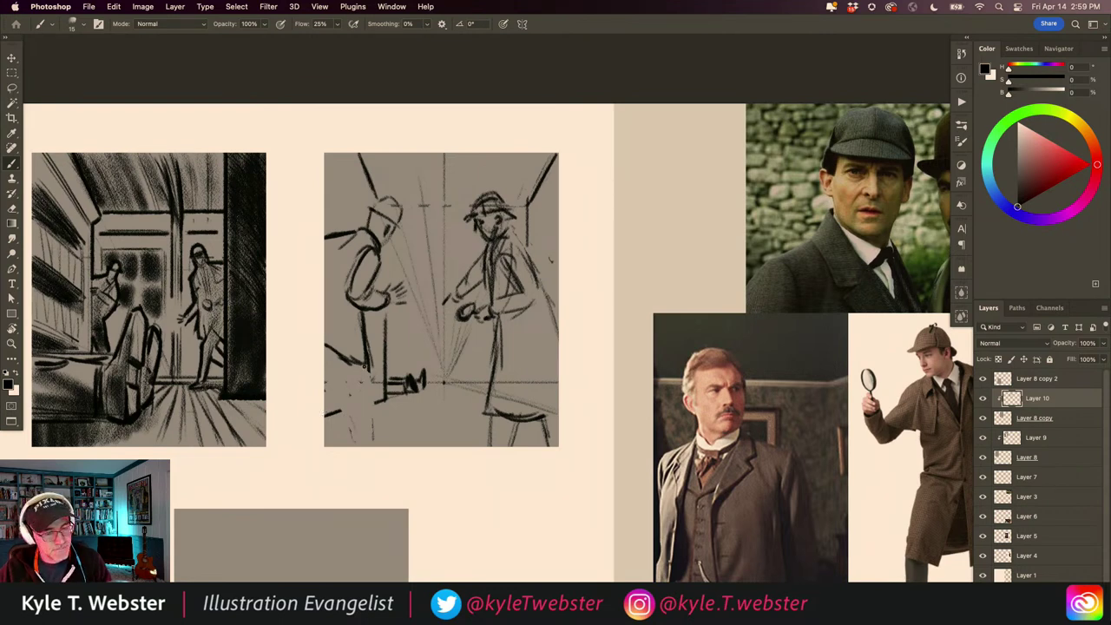
pyautogui.moveTo(364, 375)
pyautogui.mouseDown()
pyautogui.moveTo(378, 440)
pyautogui.moveTo(361, 405)
pyautogui.moveTo(357, 443)
pyautogui.moveTo(346, 394)
pyautogui.mouseUp()
pyautogui.moveTo(353, 438)
pyautogui.mouseDown()
pyautogui.moveTo(325, 348)
pyautogui.moveTo(344, 387)
pyautogui.mouseUp()
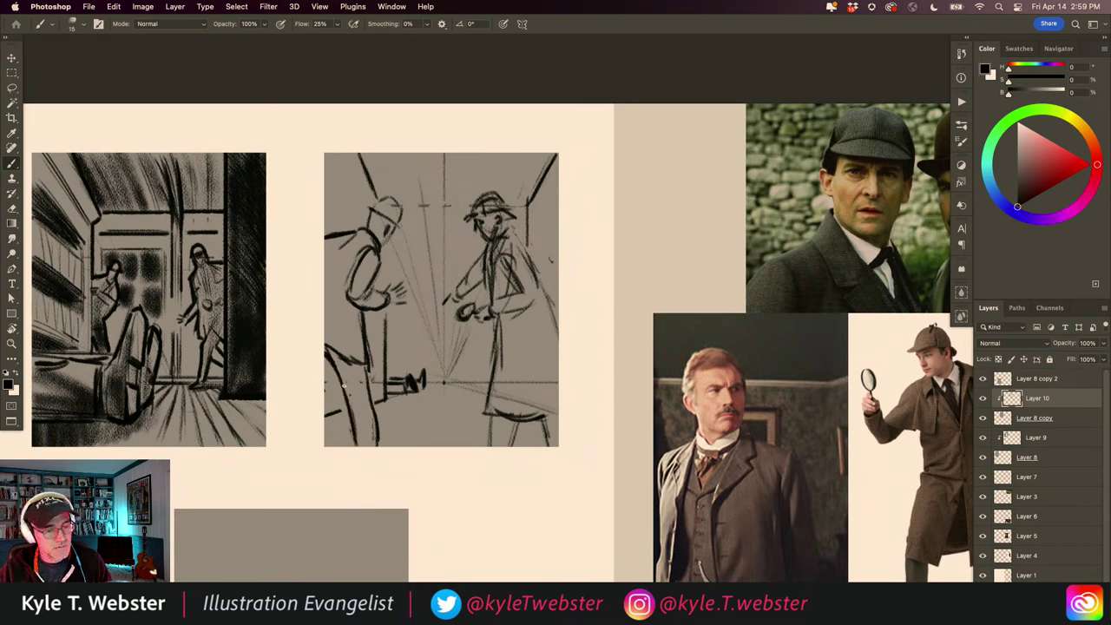
pyautogui.moveTo(324, 337); pyautogui.dragTo(334, 347)
pyautogui.moveTo(325, 283); pyautogui.dragTo(342, 291)
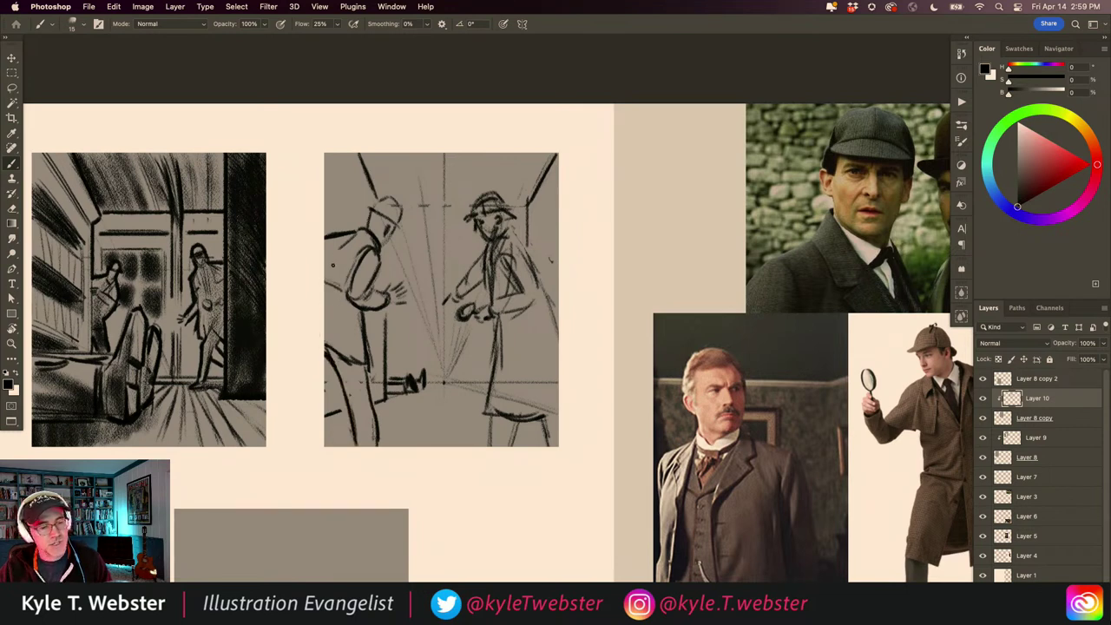
pyautogui.moveTo(349, 241)
pyautogui.mouseDown()
pyautogui.moveTo(328, 271)
pyautogui.moveTo(324, 250)
pyautogui.moveTo(368, 231)
pyautogui.moveTo(372, 243)
pyautogui.moveTo(369, 227)
pyautogui.moveTo(382, 241)
pyautogui.moveTo(366, 217)
pyautogui.moveTo(399, 233)
pyautogui.moveTo(389, 200)
pyautogui.moveTo(372, 208)
pyautogui.mouseUp()
# Step: Strengthen the right figure in the second thumbnail, darkening the deerstalker cap, arms, cape, coat hem and legs
pyautogui.keyDown('alt'); pyautogui.click(352, 382); pyautogui.keyUp('alt')
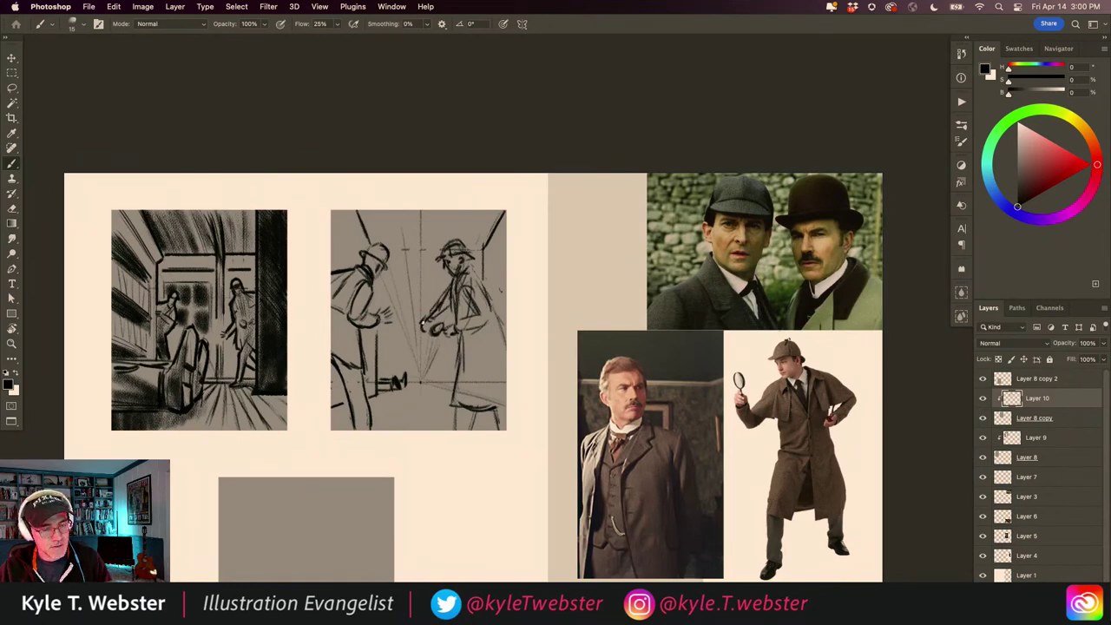
pyautogui.moveTo(423, 323)
pyautogui.mouseDown()
pyautogui.moveTo(449, 311)
pyautogui.moveTo(417, 328)
pyautogui.mouseUp()
pyautogui.moveTo(424, 327)
pyautogui.mouseDown()
pyautogui.moveTo(452, 326)
pyautogui.moveTo(446, 315)
pyautogui.moveTo(457, 323)
pyautogui.moveTo(441, 320)
pyautogui.moveTo(452, 276)
pyautogui.moveTo(438, 259)
pyautogui.moveTo(460, 239)
pyautogui.moveTo(503, 327)
pyautogui.mouseUp()
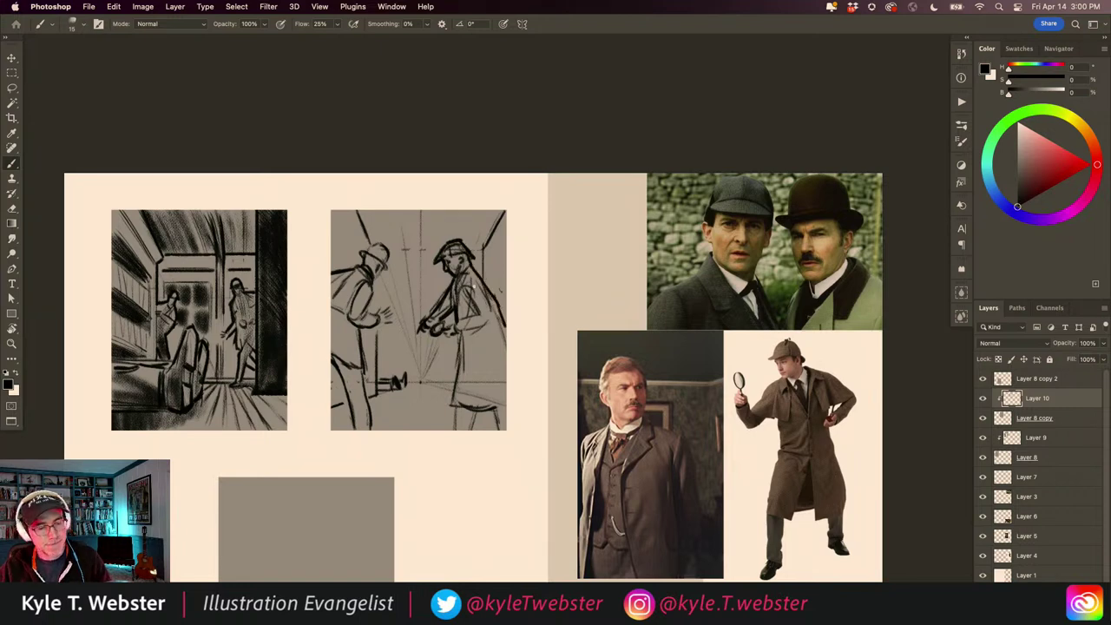
pyautogui.moveTo(474, 311); pyautogui.dragTo(456, 319)
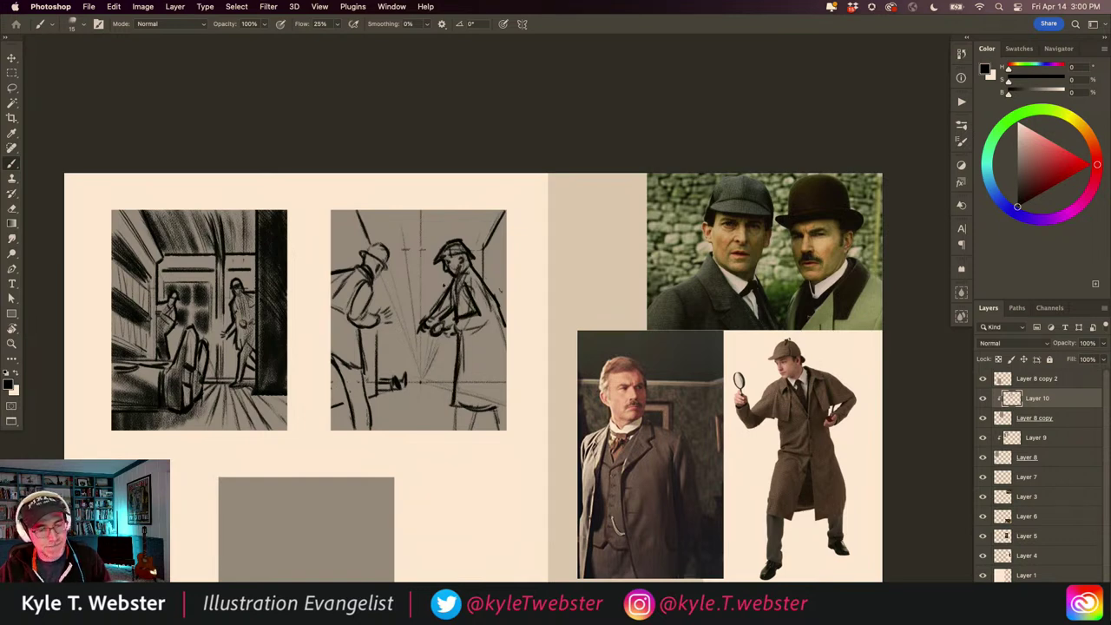
pyautogui.moveTo(455, 367)
pyautogui.mouseDown()
pyautogui.moveTo(446, 403)
pyautogui.moveTo(505, 411)
pyautogui.moveTo(502, 432)
pyautogui.mouseUp()
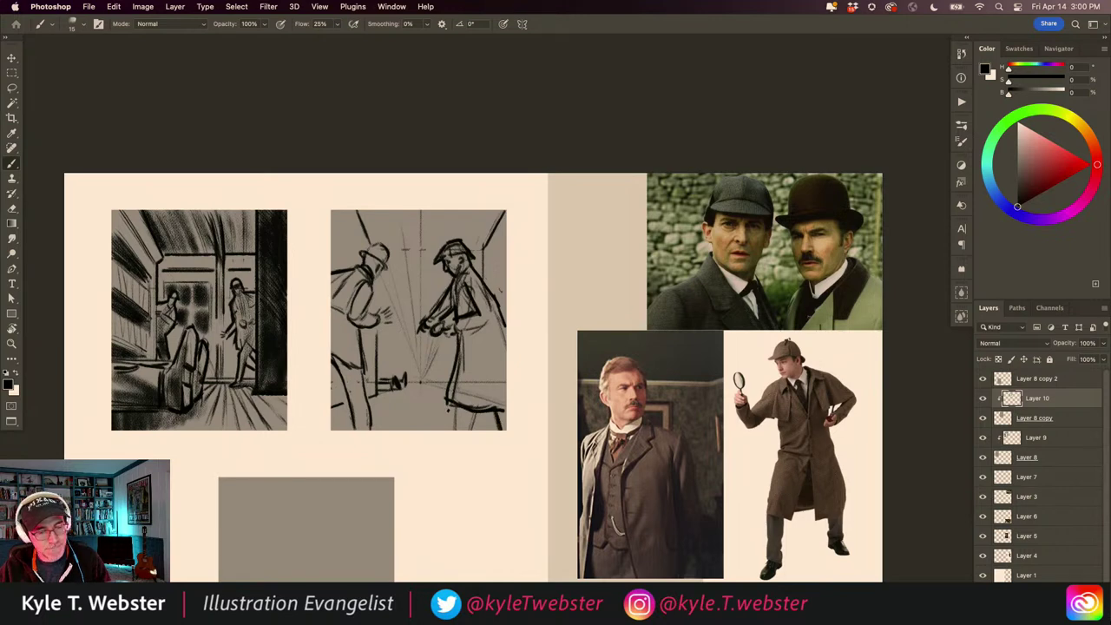
pyautogui.moveTo(448, 404)
pyautogui.mouseDown()
pyautogui.moveTo(447, 430)
pyautogui.moveTo(463, 430)
pyautogui.moveTo(460, 408)
pyautogui.mouseUp()
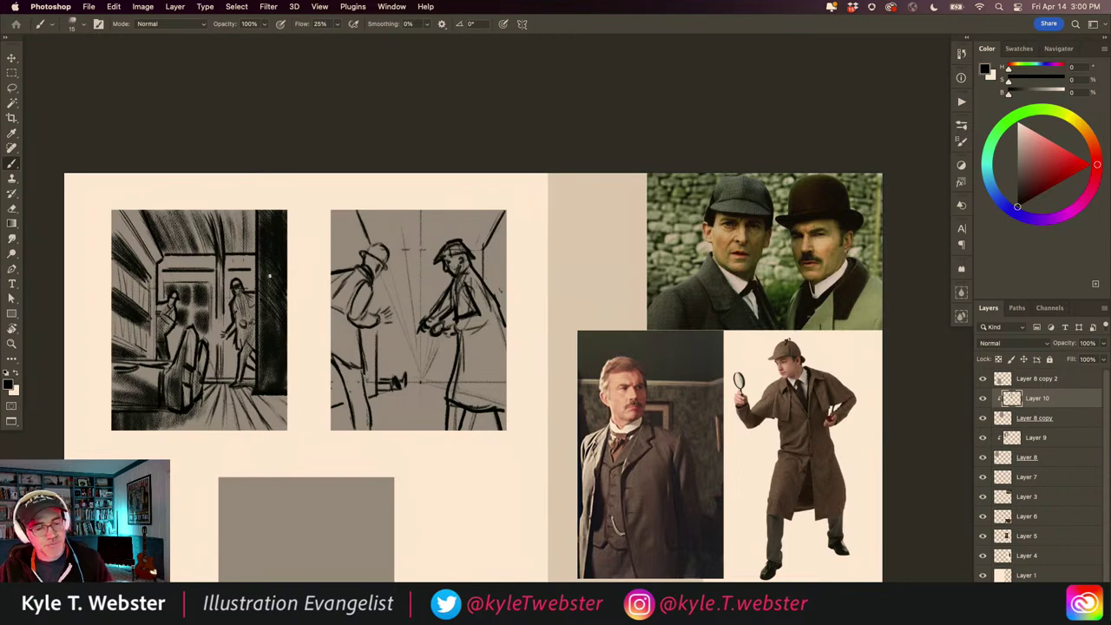
# Step: Darken the vertical wall corner behind the right figure and refine the left figure's hat and face
pyautogui.moveTo(484, 249); pyautogui.dragTo(483, 282)
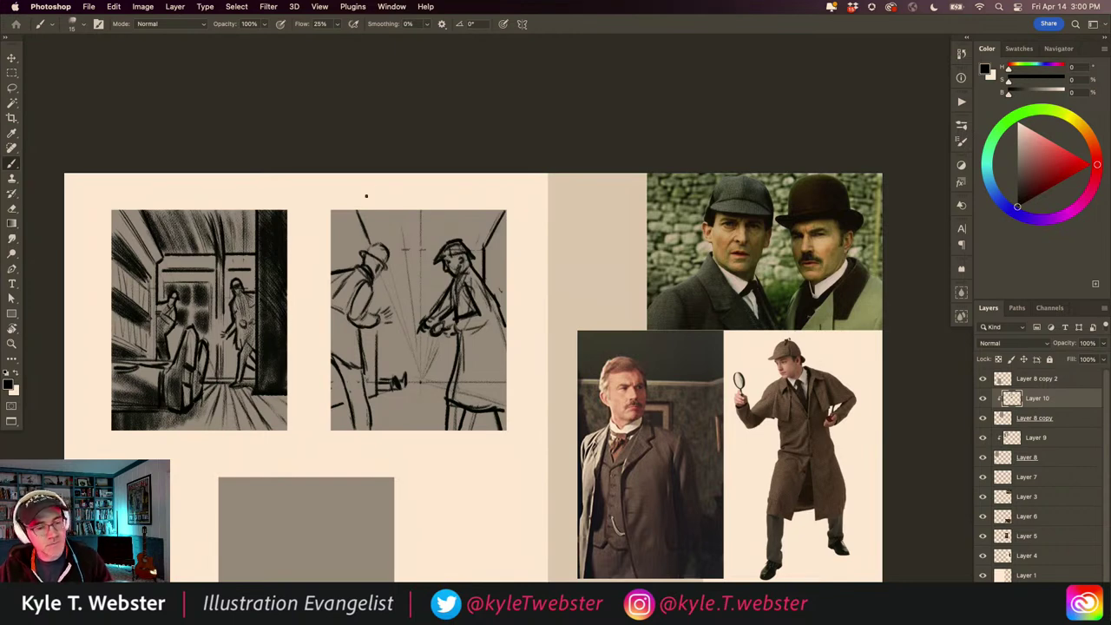
pyautogui.moveTo(375, 243); pyautogui.dragTo(367, 253)
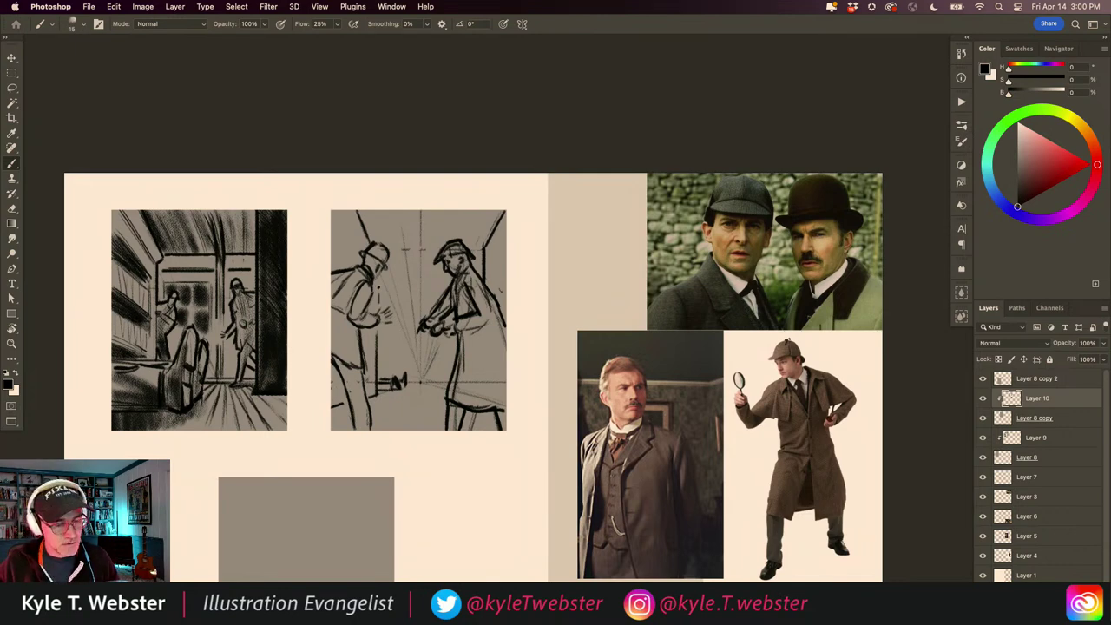
pyautogui.moveTo(378, 278); pyautogui.dragTo(378, 294)
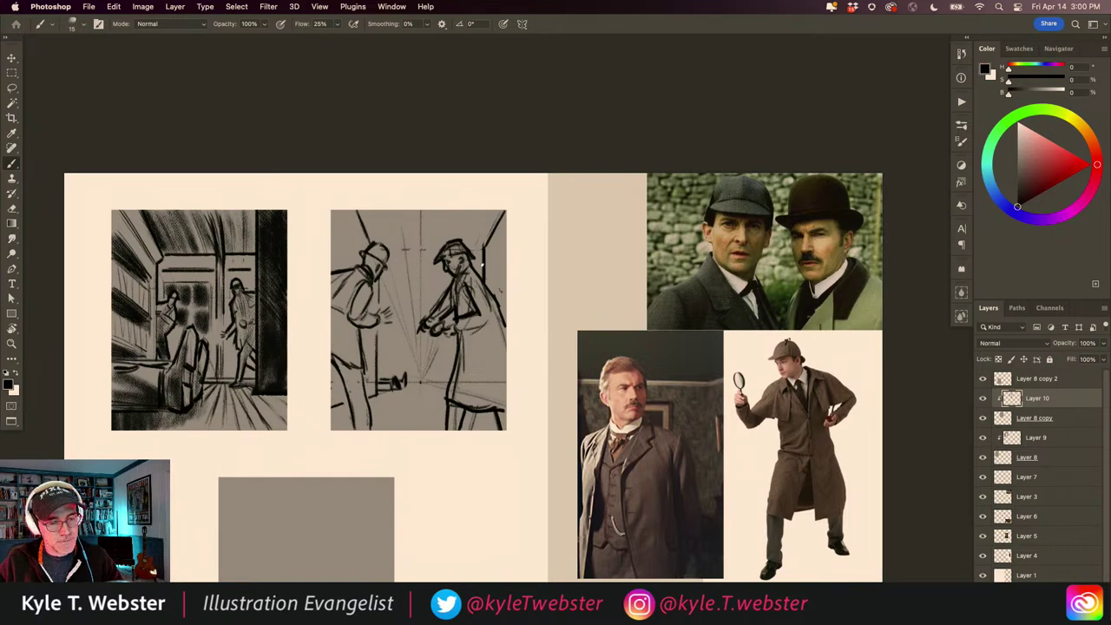
pyautogui.moveTo(443, 266); pyautogui.dragTo(390, 265)
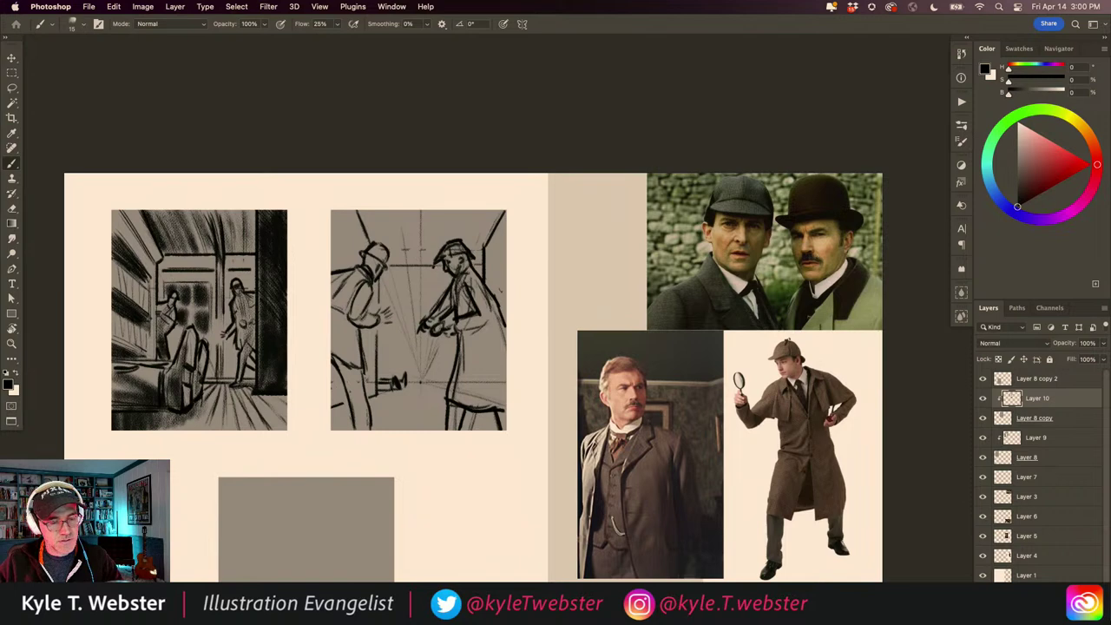
pyautogui.press('super+z')
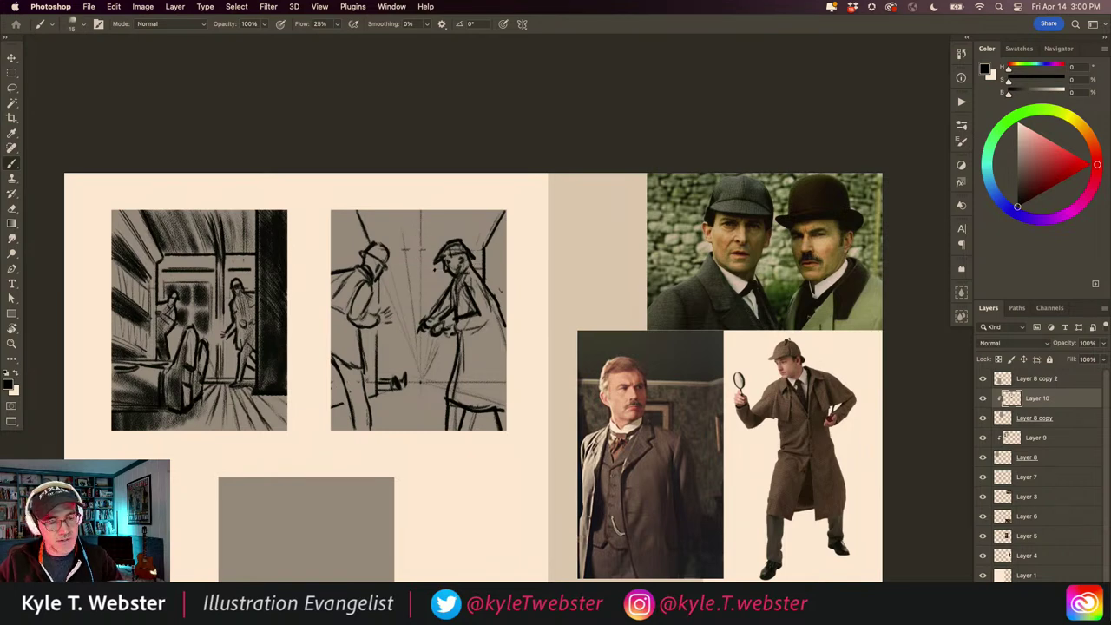
pyautogui.moveTo(442, 270); pyautogui.dragTo(385, 268)
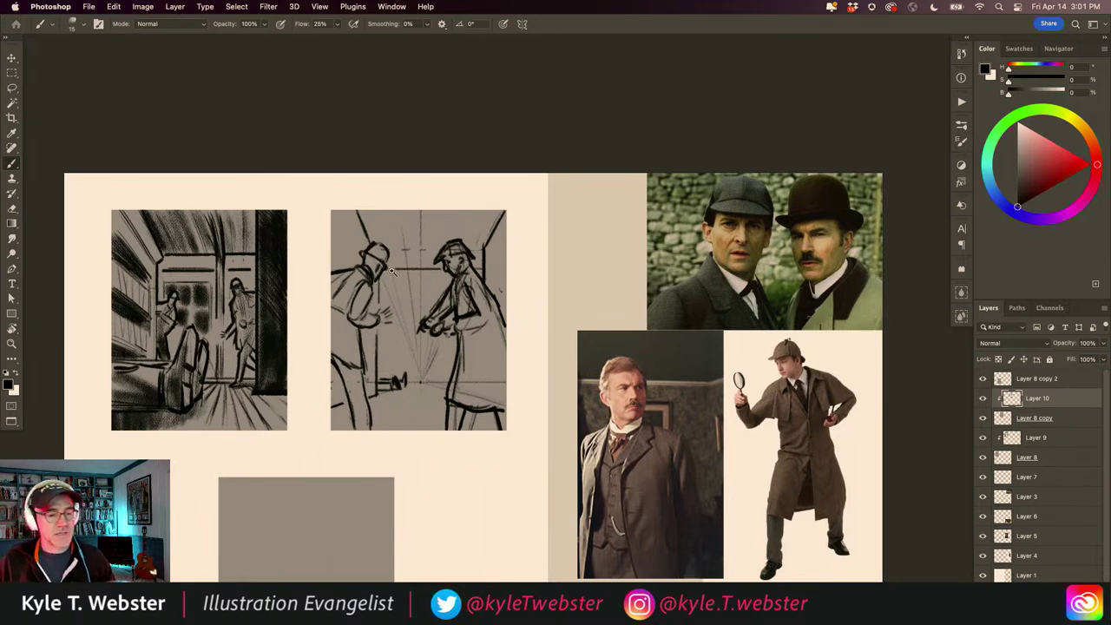
# Step: Draw two parallel horizontal lines along the top of the back wall, spanning between the side-wall edges
pyautogui.scroll(1, 390, 275)
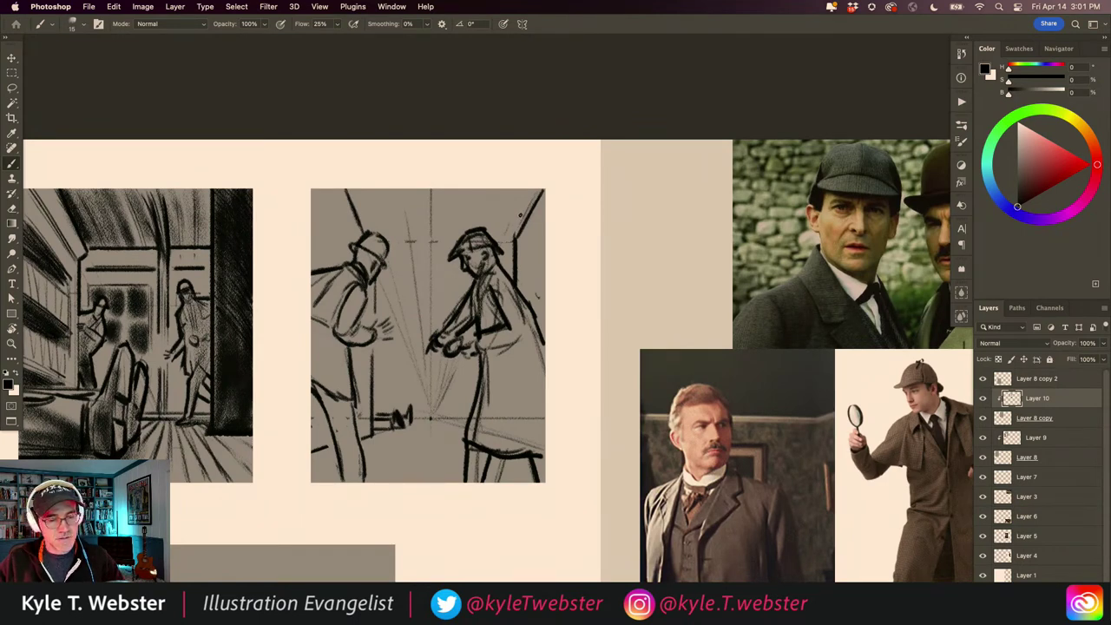
pyautogui.moveTo(520, 213)
pyautogui.mouseDown()
pyautogui.moveTo(361, 207)
pyautogui.moveTo(522, 209)
pyautogui.mouseUp()
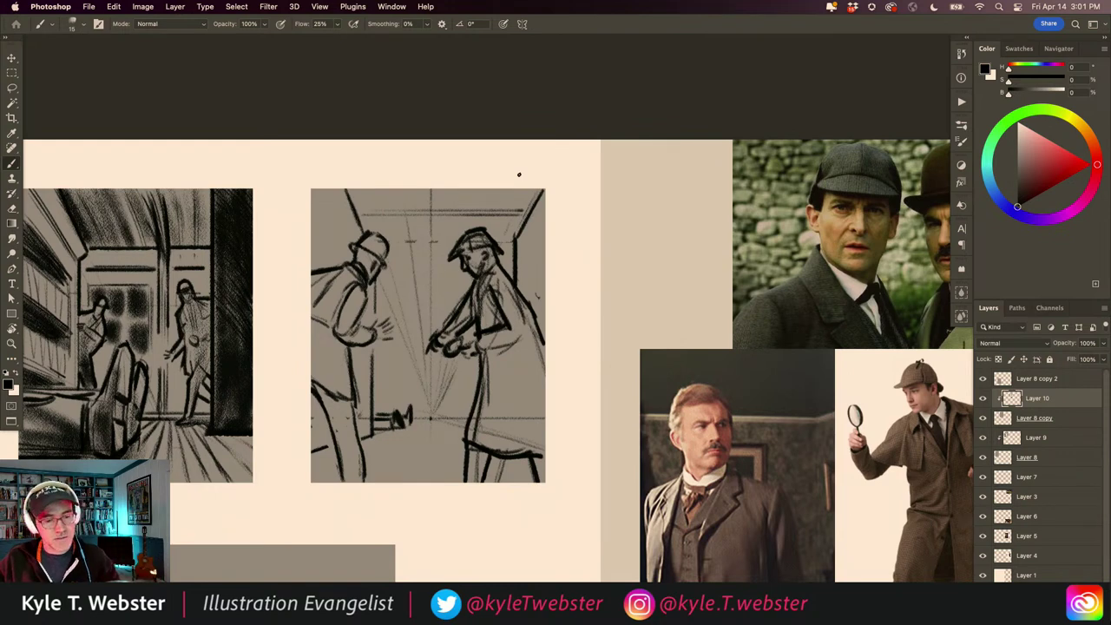
pyautogui.moveTo(519, 214); pyautogui.dragTo(357, 211)
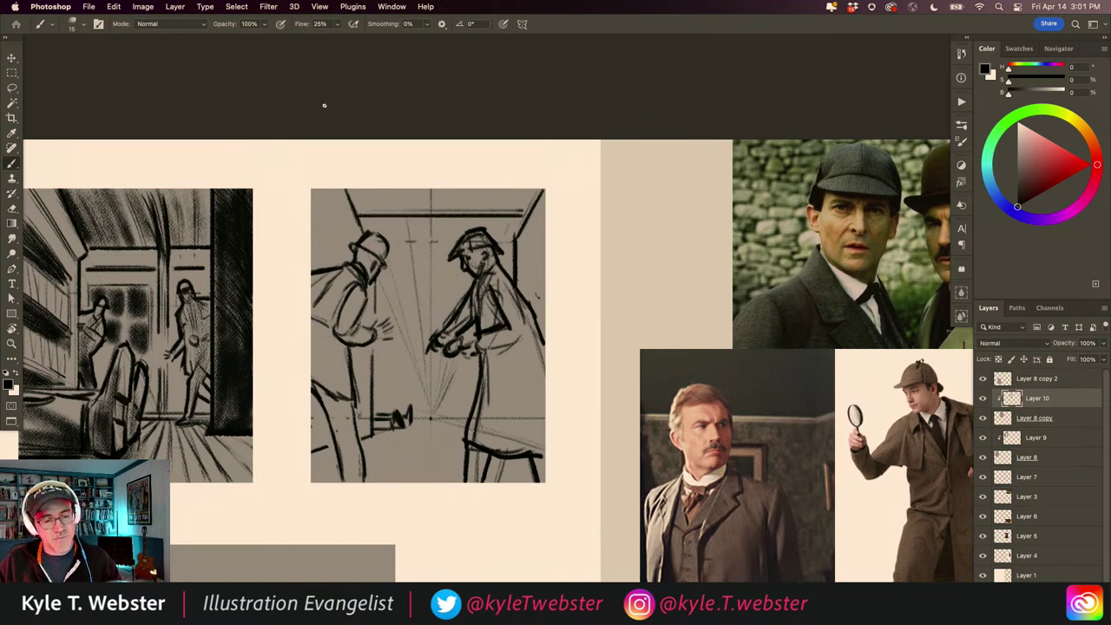
# Step: Outline a low bookcase against the back wall between the figures, with a base line, double top edge and vertical dividers
pyautogui.moveTo(469, 419); pyautogui.dragTo(410, 419)
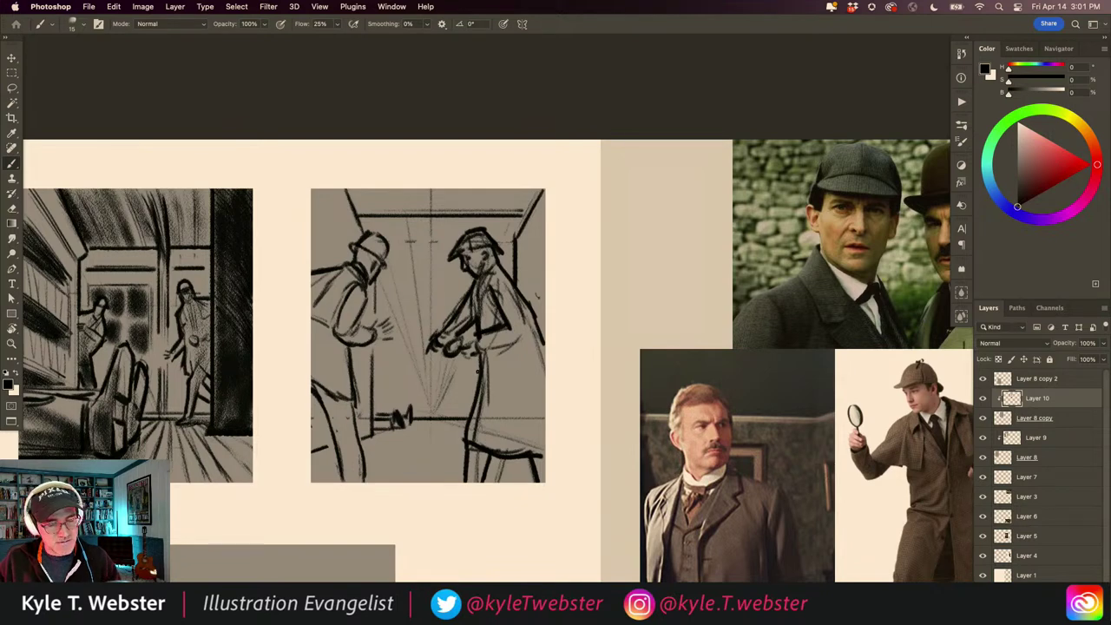
pyautogui.moveTo(479, 376); pyautogui.dragTo(372, 377)
pyautogui.moveTo(471, 373); pyautogui.dragTo(379, 375)
pyautogui.moveTo(469, 413); pyautogui.dragTo(420, 414)
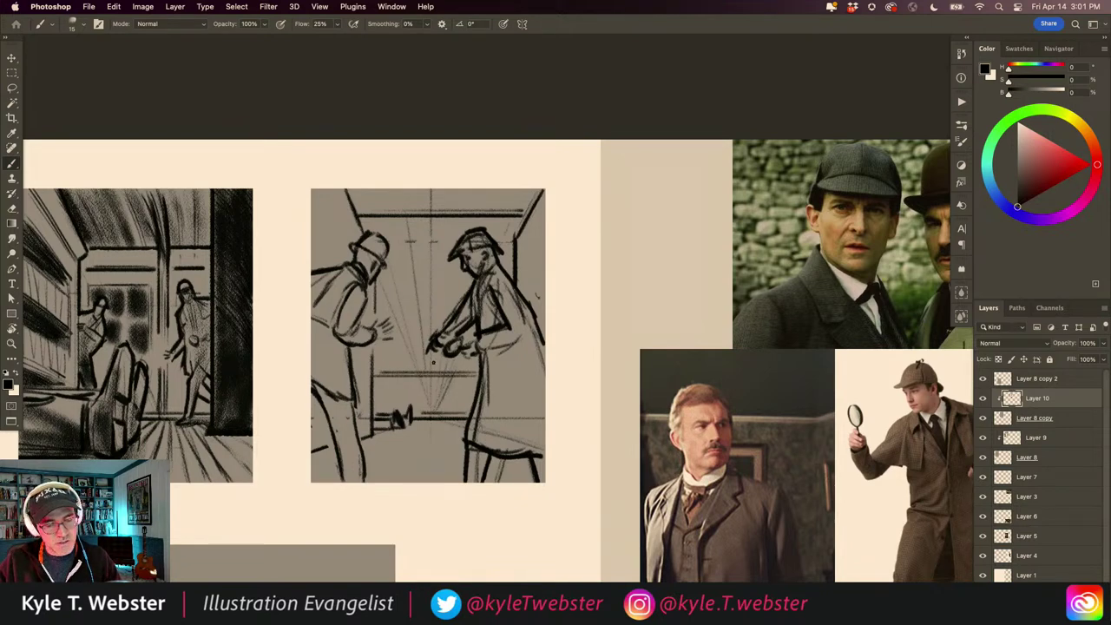
pyautogui.moveTo(466, 378); pyautogui.dragTo(462, 412)
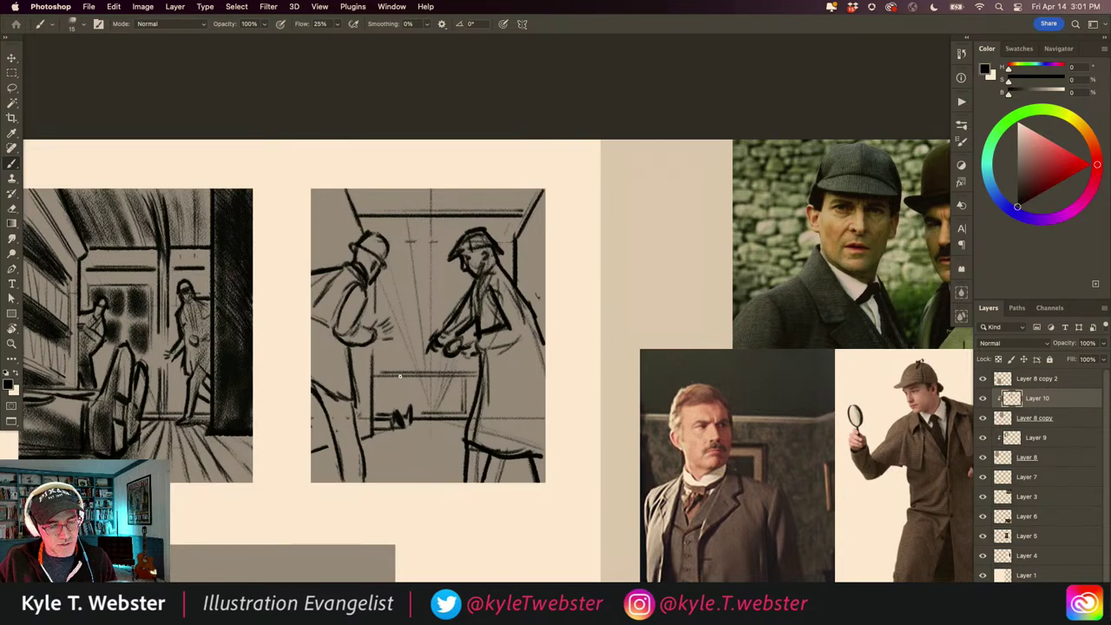
pyautogui.moveTo(400, 376); pyautogui.dragTo(397, 411)
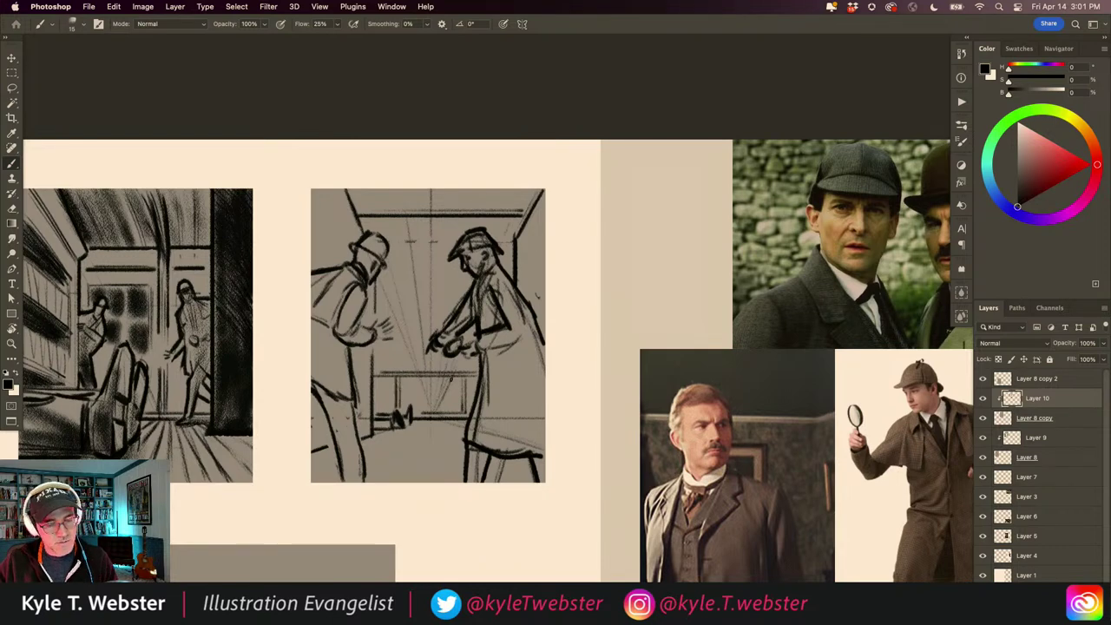
# Step: Add a middle shelf and rows of books to the low back-wall bookcase, and reinforce its top edge
pyautogui.moveTo(465, 393)
pyautogui.mouseDown()
pyautogui.moveTo(377, 395)
pyautogui.moveTo(473, 381)
pyautogui.moveTo(455, 395)
pyautogui.moveTo(448, 381)
pyautogui.moveTo(431, 395)
pyautogui.moveTo(436, 407)
pyautogui.moveTo(429, 400)
pyautogui.moveTo(428, 412)
pyautogui.moveTo(454, 408)
pyautogui.moveTo(459, 391)
pyautogui.moveTo(407, 393)
pyautogui.mouseUp()
pyautogui.moveTo(408, 376)
pyautogui.mouseDown()
pyautogui.moveTo(403, 395)
pyautogui.moveTo(421, 409)
pyautogui.moveTo(387, 393)
pyautogui.mouseUp()
pyautogui.moveTo(388, 379)
pyautogui.mouseDown()
pyautogui.moveTo(385, 409)
pyautogui.moveTo(380, 391)
pyautogui.mouseUp()
pyautogui.moveTo(446, 397); pyautogui.dragTo(378, 411)
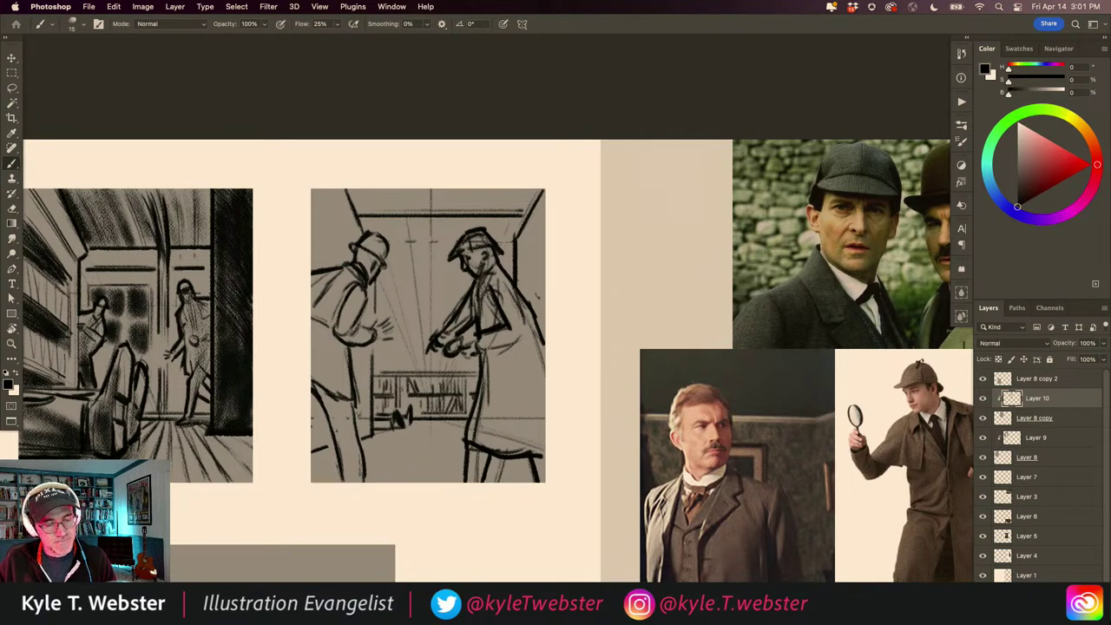
pyautogui.moveTo(475, 376); pyautogui.dragTo(371, 374)
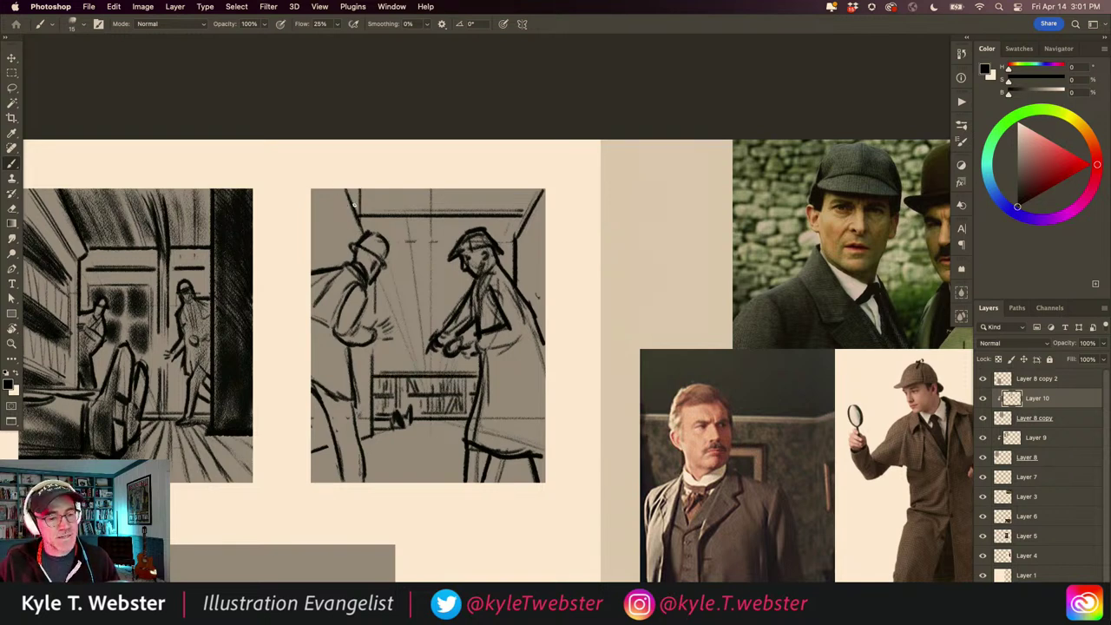
# Step: Sketch tall bookshelves in perspective along the side walls behind the figures, with black shelf lines and vertical book strokes
pyautogui.press('x')
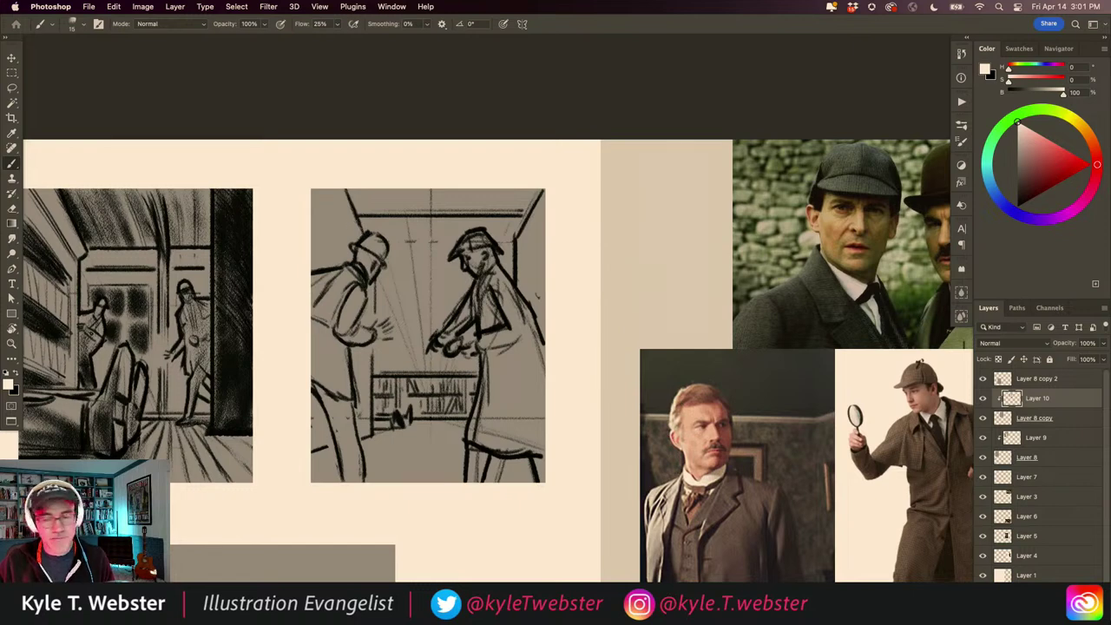
pyautogui.press('x')
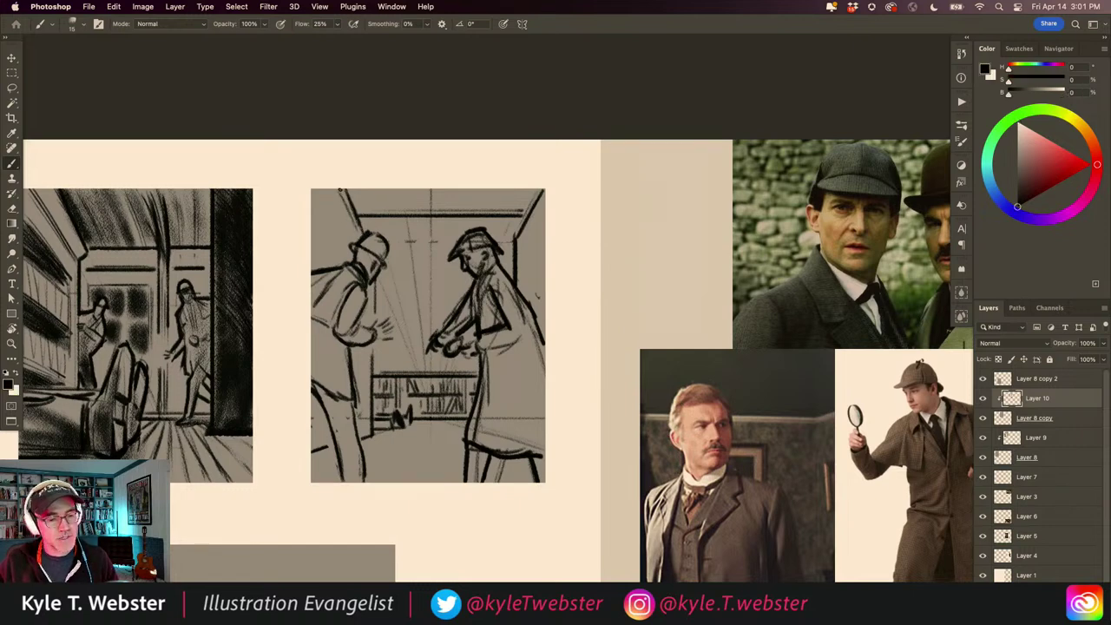
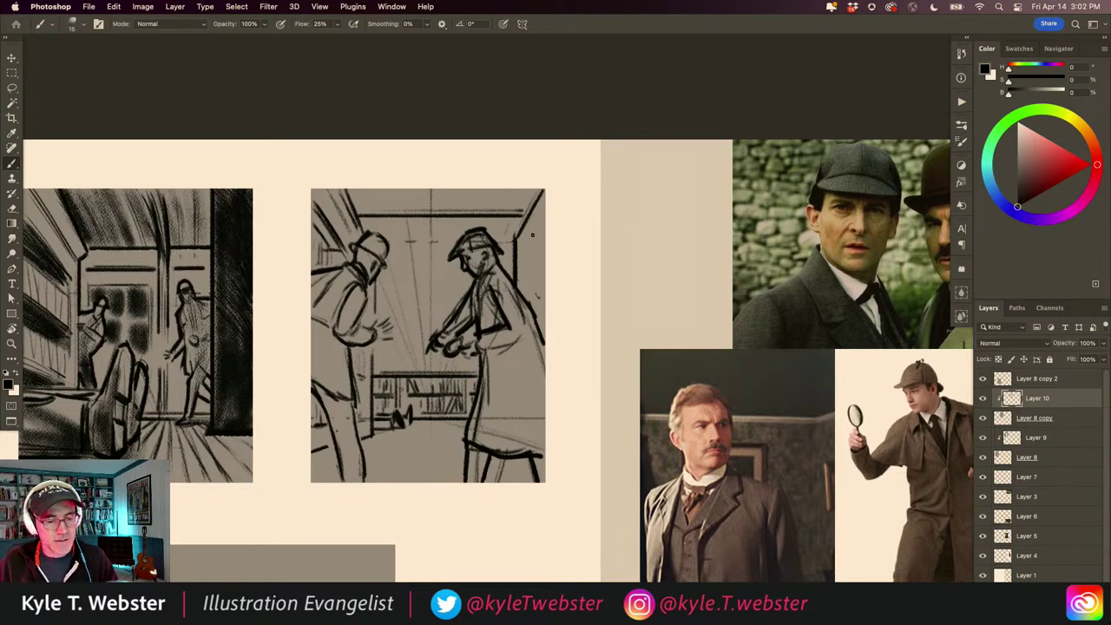
pyautogui.moveTo(544, 219); pyautogui.dragTo(528, 250)
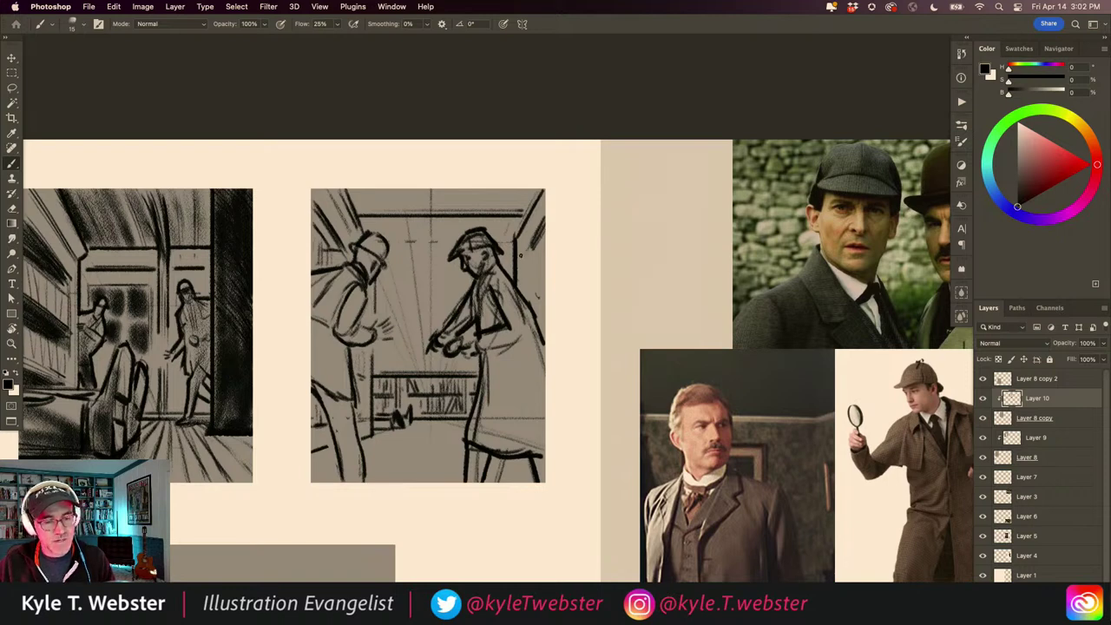
pyautogui.moveTo(527, 252); pyautogui.dragTo(525, 286)
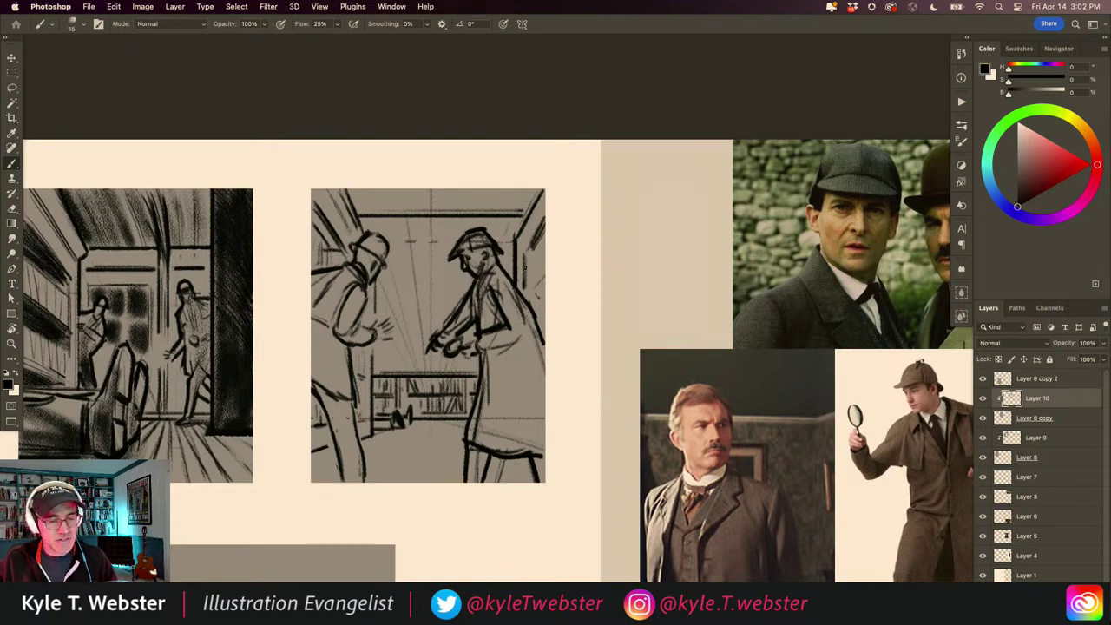
pyautogui.moveTo(534, 258); pyautogui.dragTo(531, 297)
pyautogui.moveTo(545, 284); pyautogui.dragTo(535, 295)
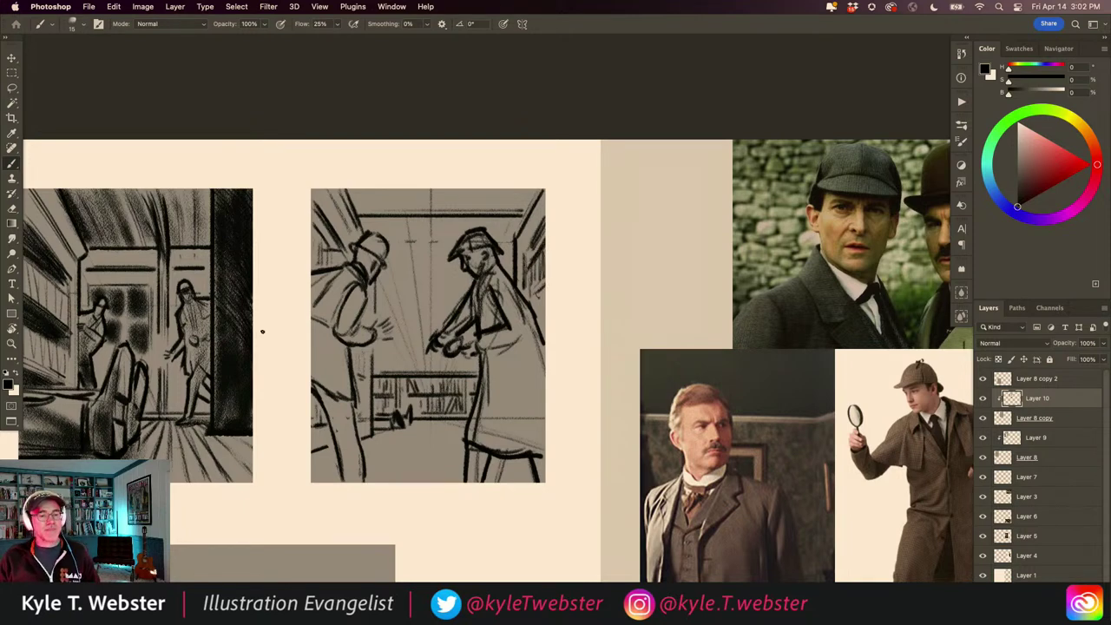
pyautogui.moveTo(546, 273); pyautogui.dragTo(533, 306)
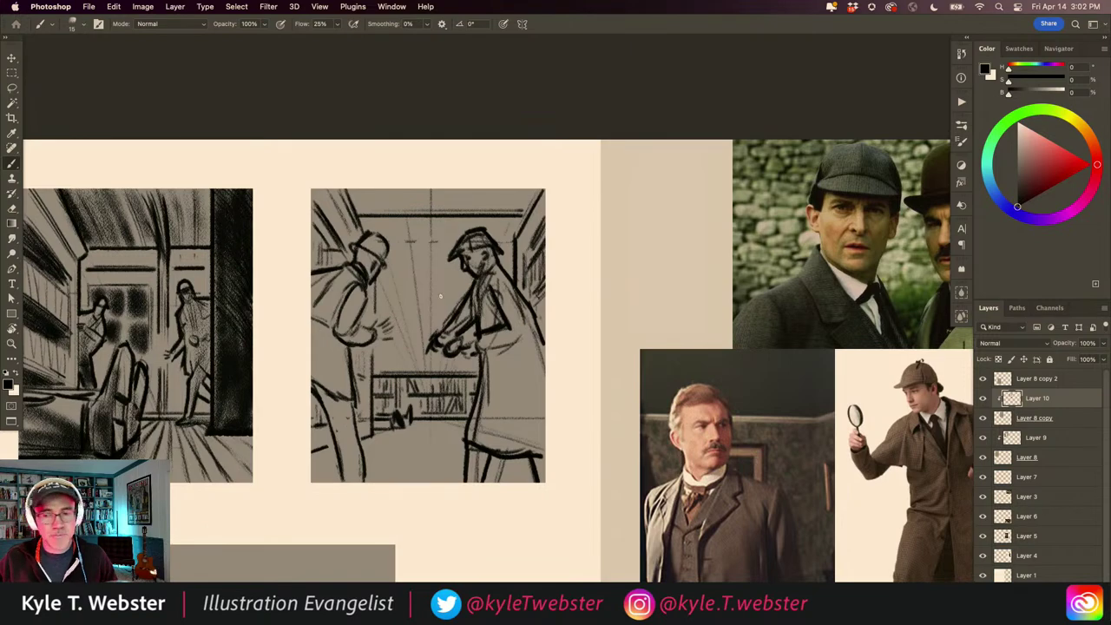
# Step: Examine the bookcases, ceiling beams and receding aisle in the library reference photo, and return to the thumbnail sketches
pyautogui.moveTo(701, 460); pyautogui.dragTo(448, 91)
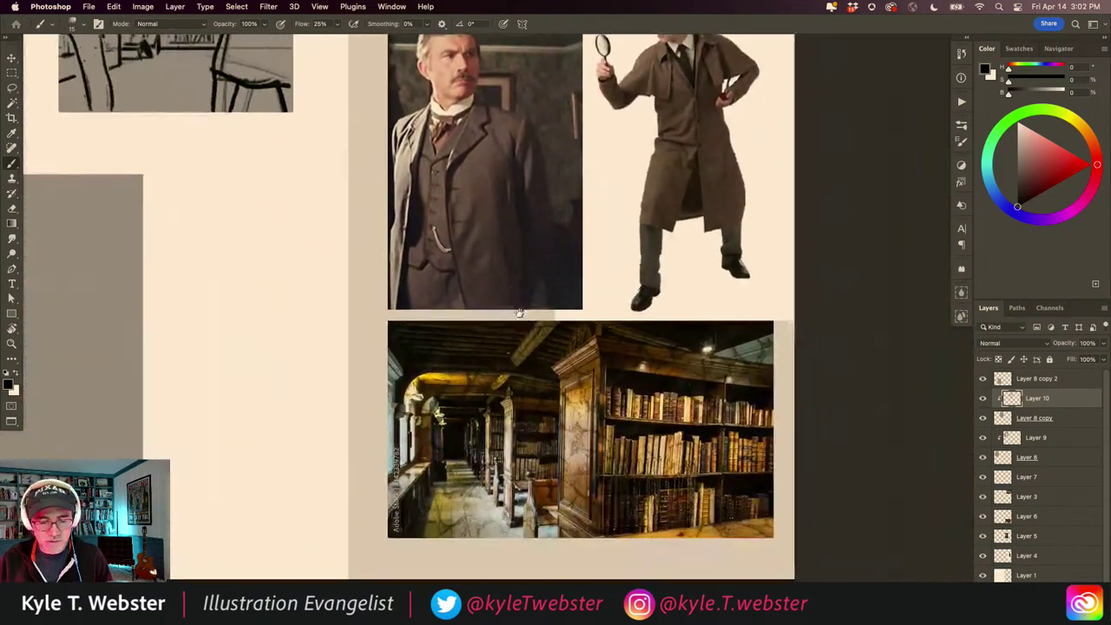
pyautogui.moveTo(510, 344); pyautogui.dragTo(514, 280)
pyautogui.keyDown('super'); pyautogui.click(457, 411); pyautogui.keyUp('super')
pyautogui.moveTo(566, 362); pyautogui.dragTo(408, 389)
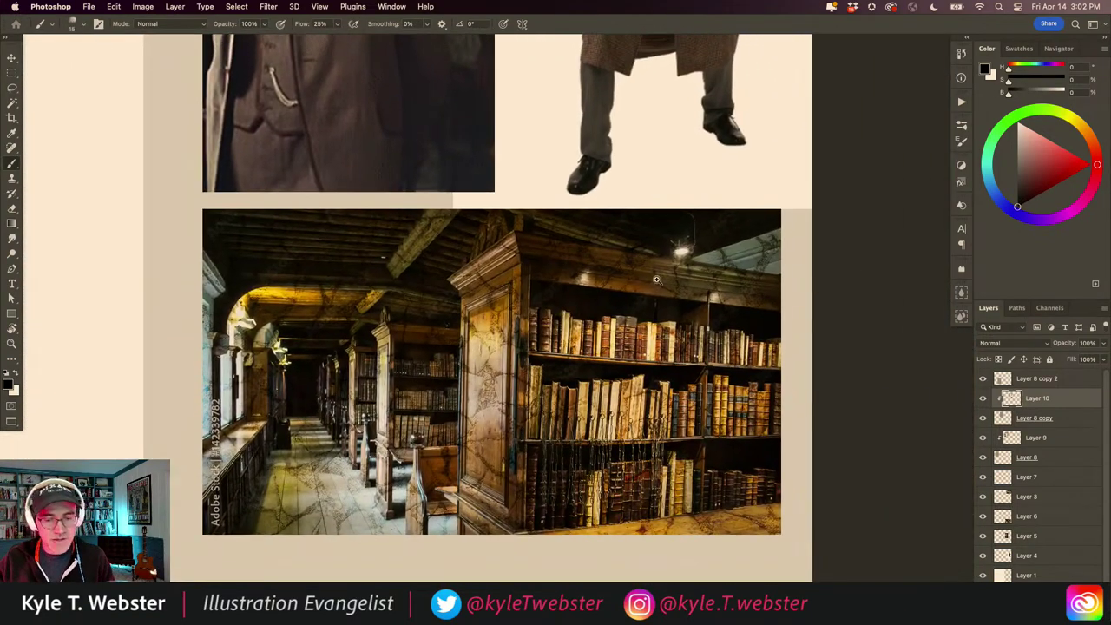
pyautogui.keyDown('super'); pyautogui.click(671, 274); pyautogui.keyUp('super')
pyautogui.scroll(-5, 550, 367)
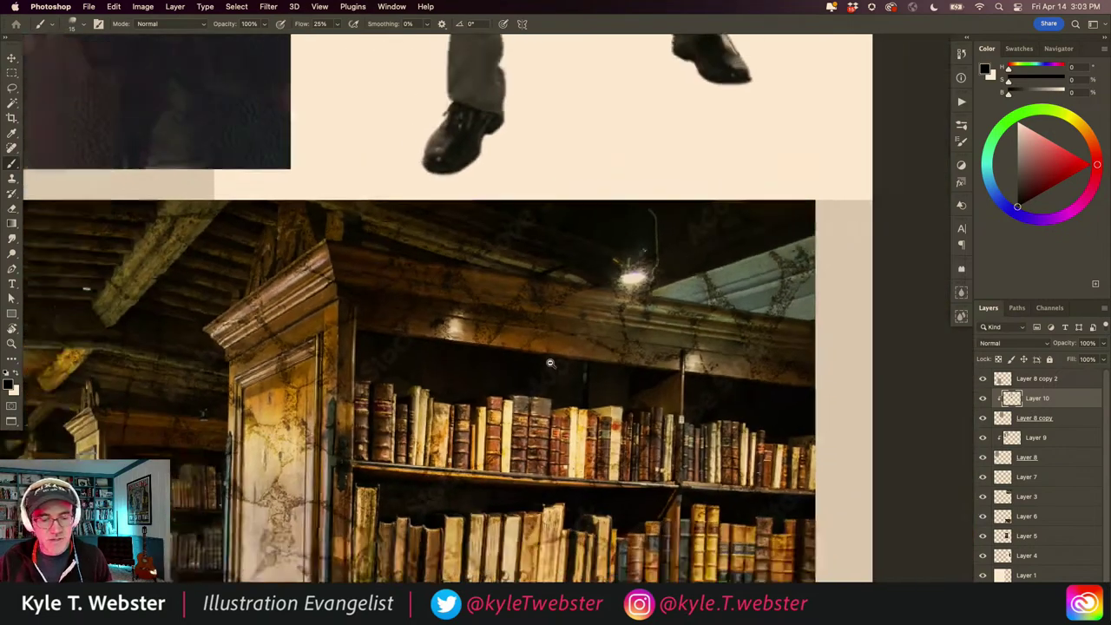
pyautogui.hscroll(-3, 414, 425)
pyautogui.scroll(3, 438, 380)
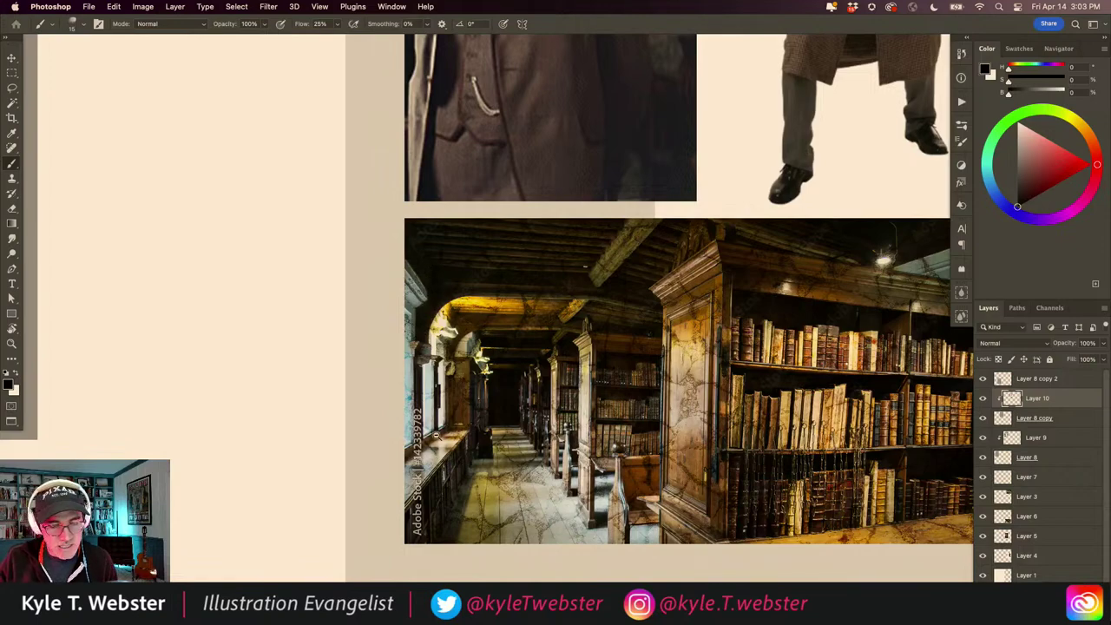
pyautogui.scroll(-3, 438, 435)
pyautogui.hscroll(-5, 431, 423)
pyautogui.scroll(3, 431, 423)
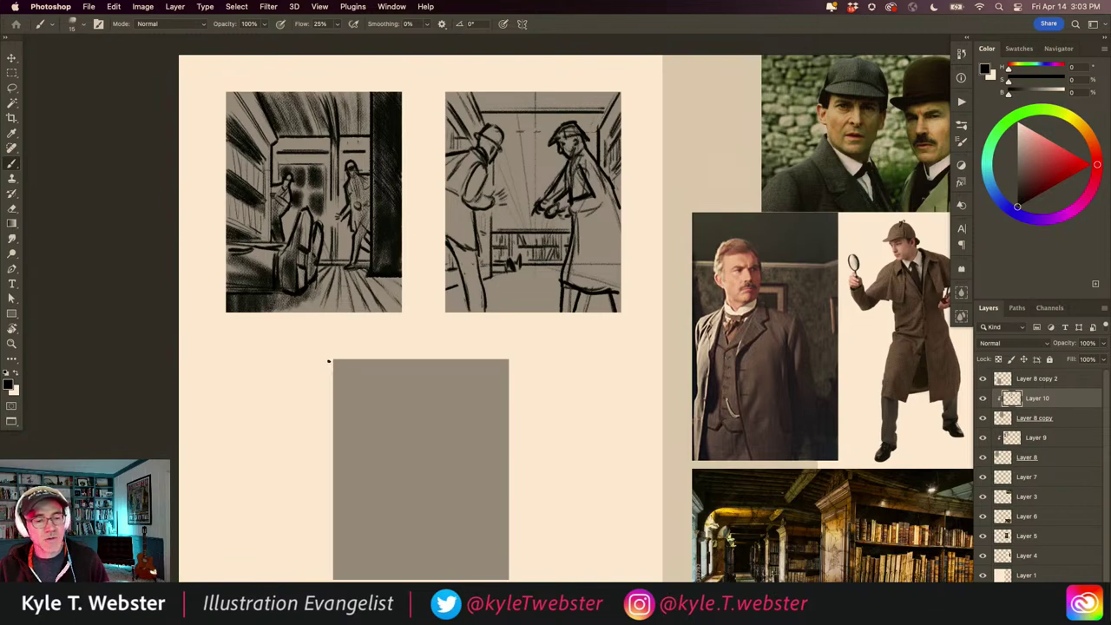
# Step: Redraw the fingers of the left figure's raised hand and sketch a small candlestick on top of the low bookcase
pyautogui.scroll(5, 497, 196)
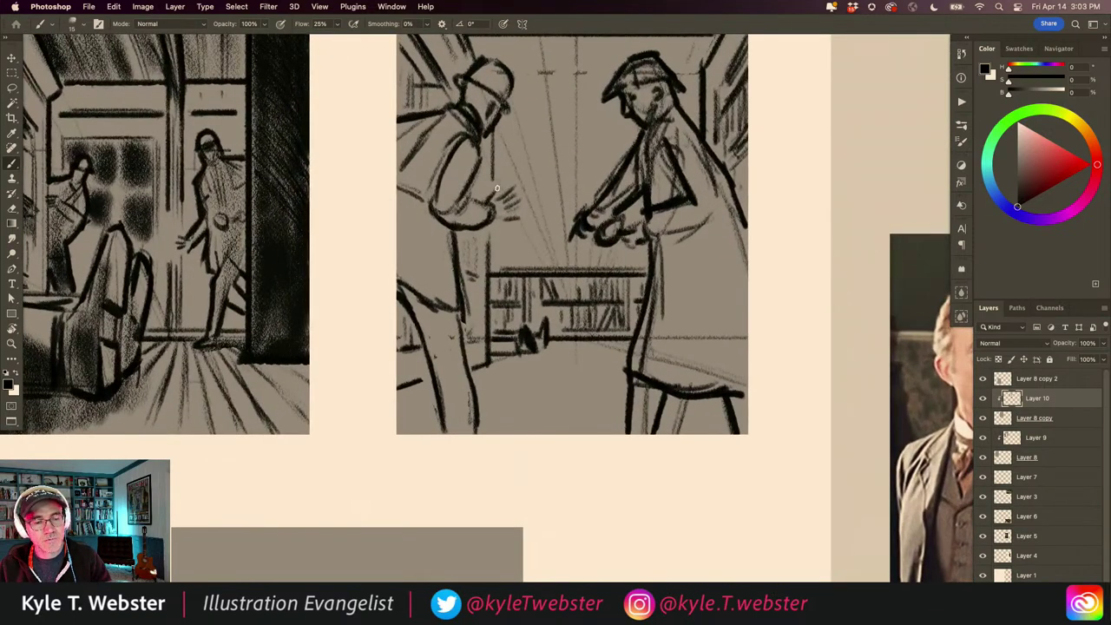
pyautogui.moveTo(499, 197); pyautogui.dragTo(517, 188)
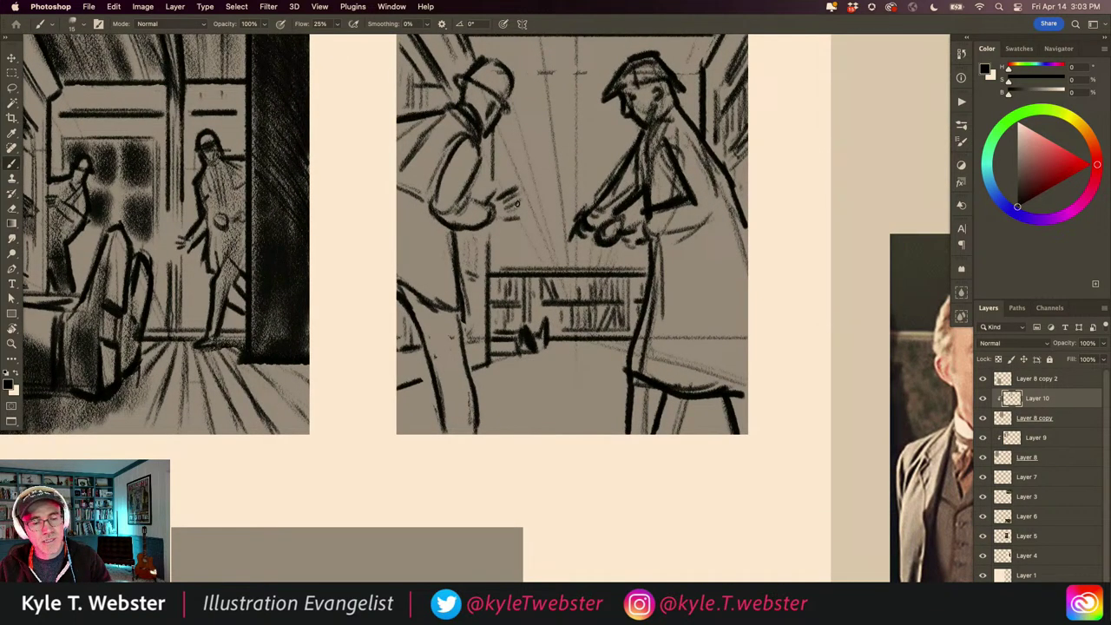
pyautogui.scroll(-5, 405, 358)
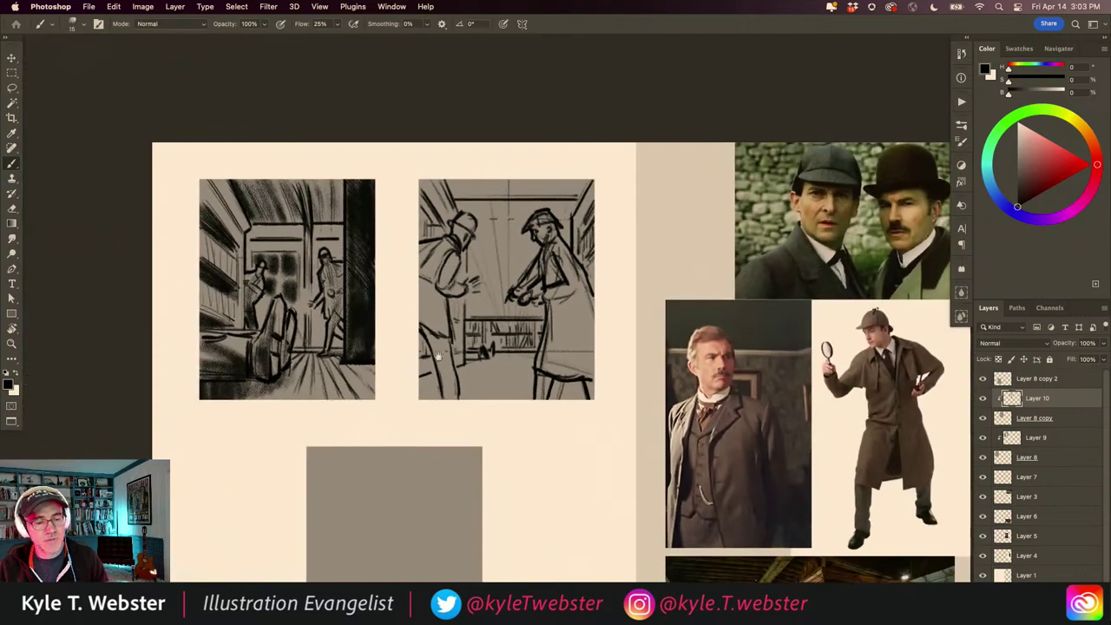
pyautogui.scroll(5, 495, 308)
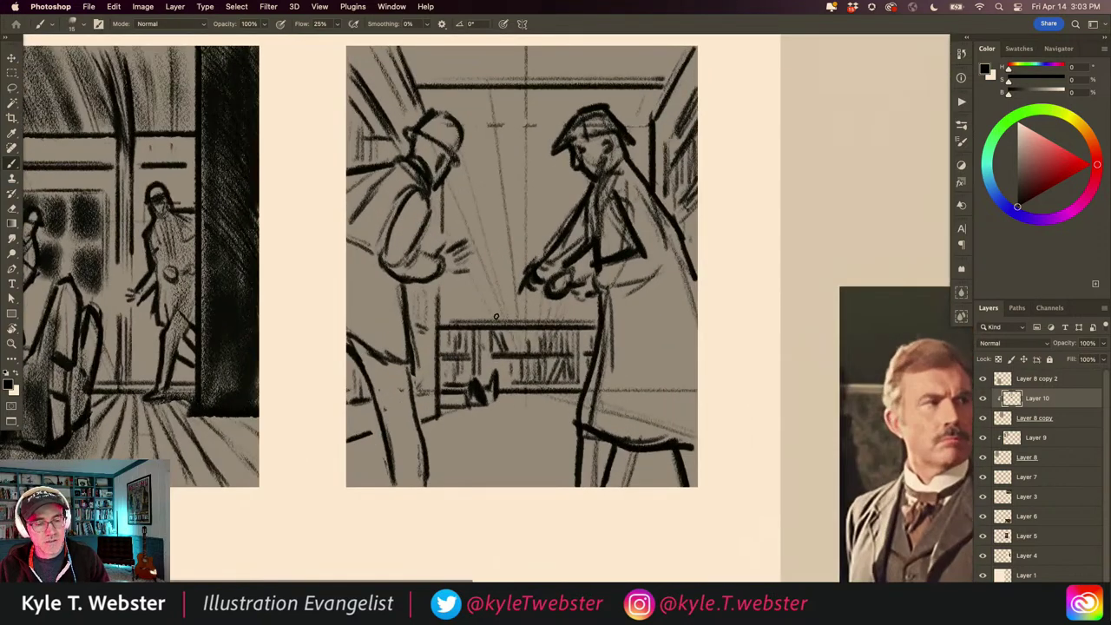
pyautogui.moveTo(491, 318)
pyautogui.mouseDown()
pyautogui.moveTo(492, 282)
pyautogui.moveTo(484, 310)
pyautogui.moveTo(495, 312)
pyautogui.mouseUp()
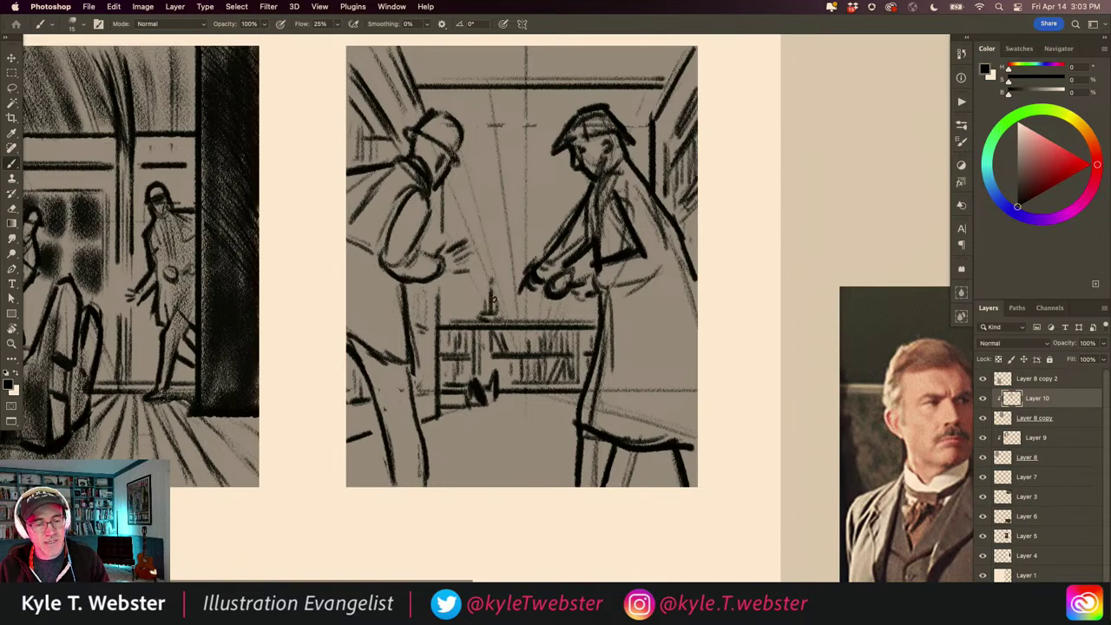
pyautogui.keyDown('alt'); pyautogui.click(442, 358); pyautogui.keyUp('alt')
pyautogui.keyDown('alt'); pyautogui.click(442, 357); pyautogui.keyUp('alt')
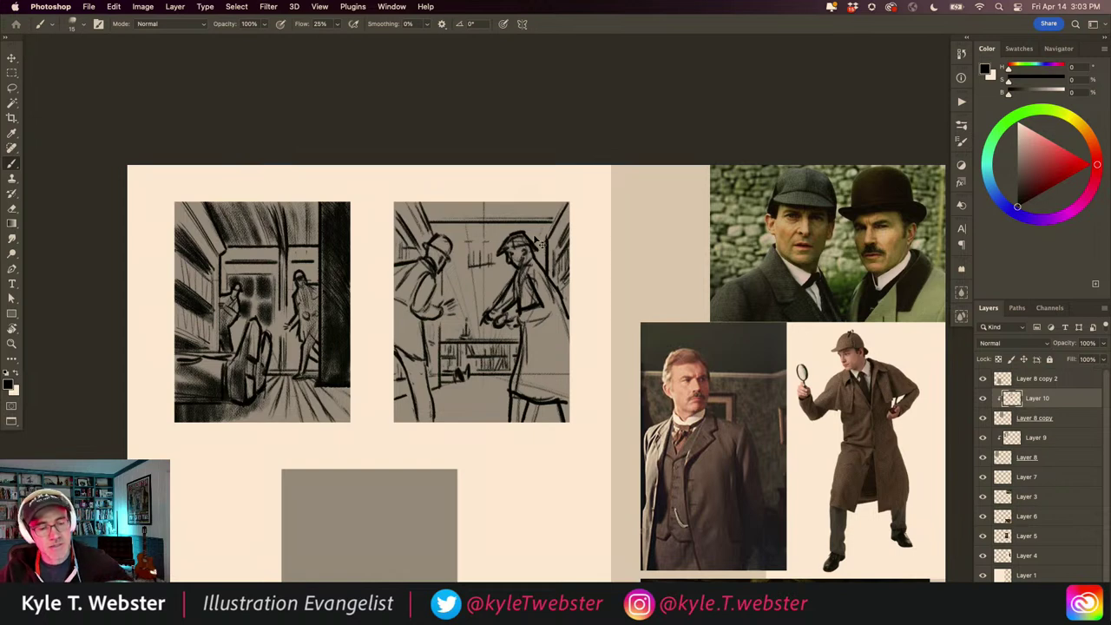
pyautogui.moveTo(471, 262); pyautogui.dragTo(486, 264)
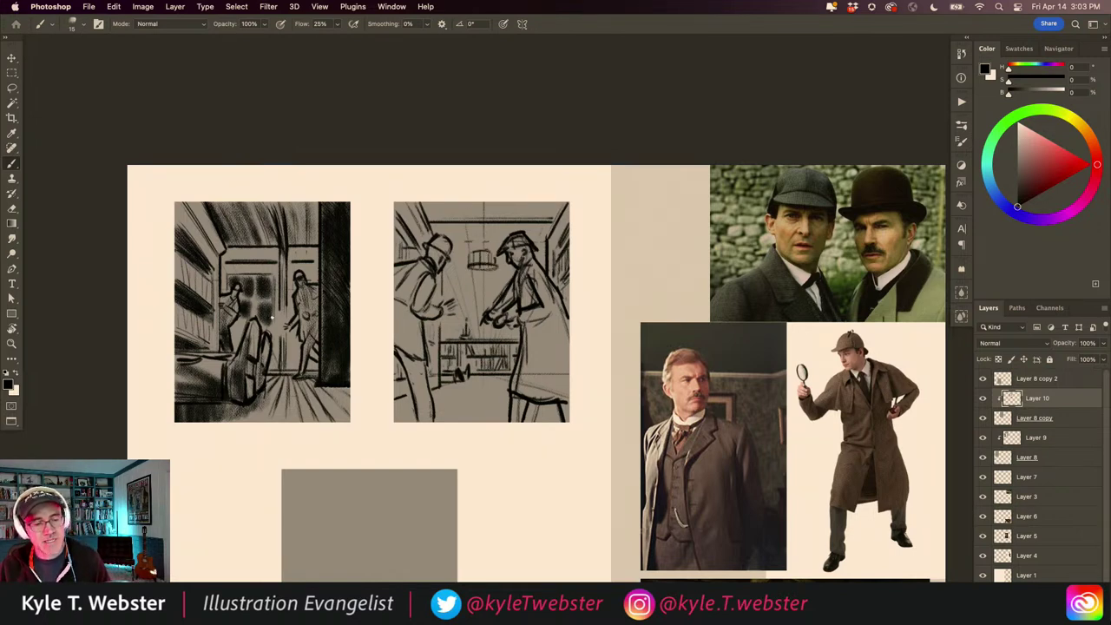
pyautogui.press('super+z')
pyautogui.press('super+z')
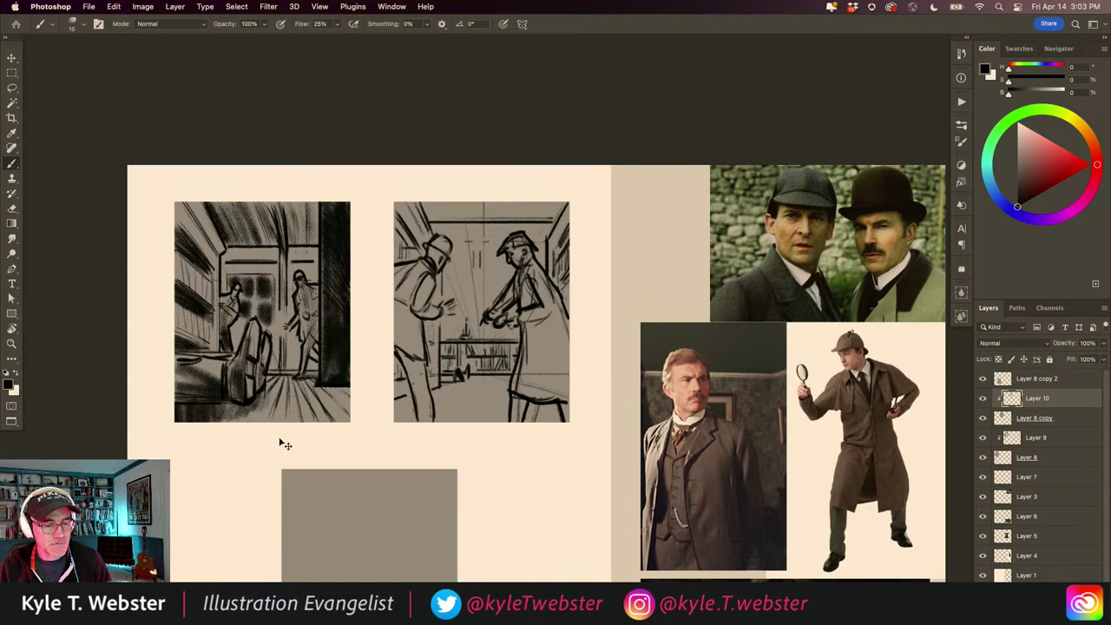
pyautogui.press('super+z')
# Step: Outline a tall window on the back wall between the figures, replacing the candlestick, with top, side and bottom edges
pyautogui.scroll(2, 475, 268)
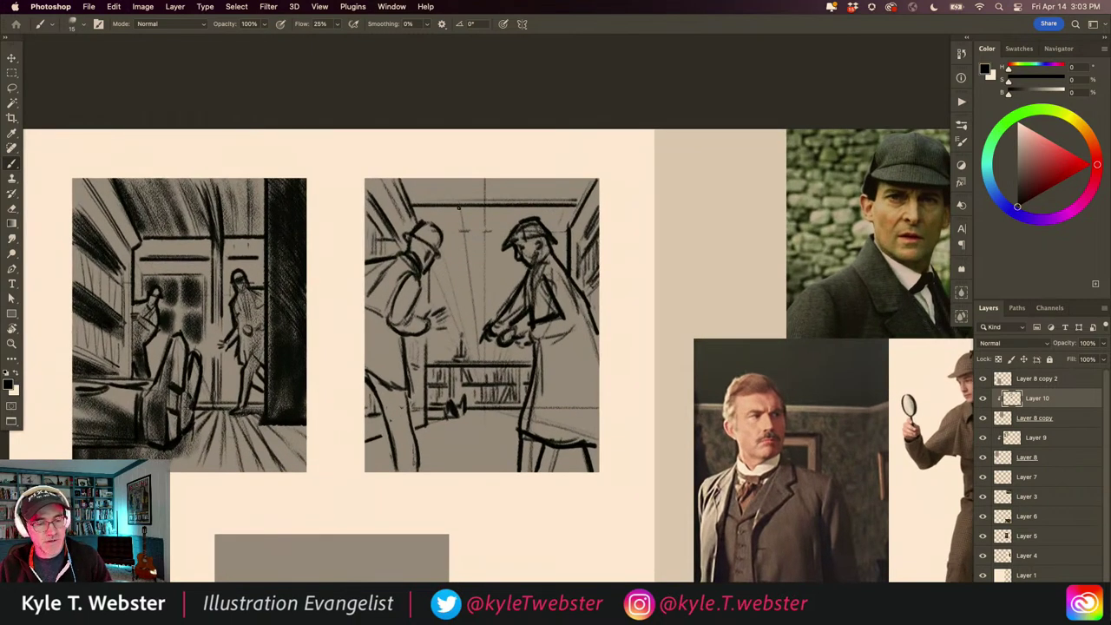
pyautogui.moveTo(499, 234); pyautogui.dragTo(457, 232)
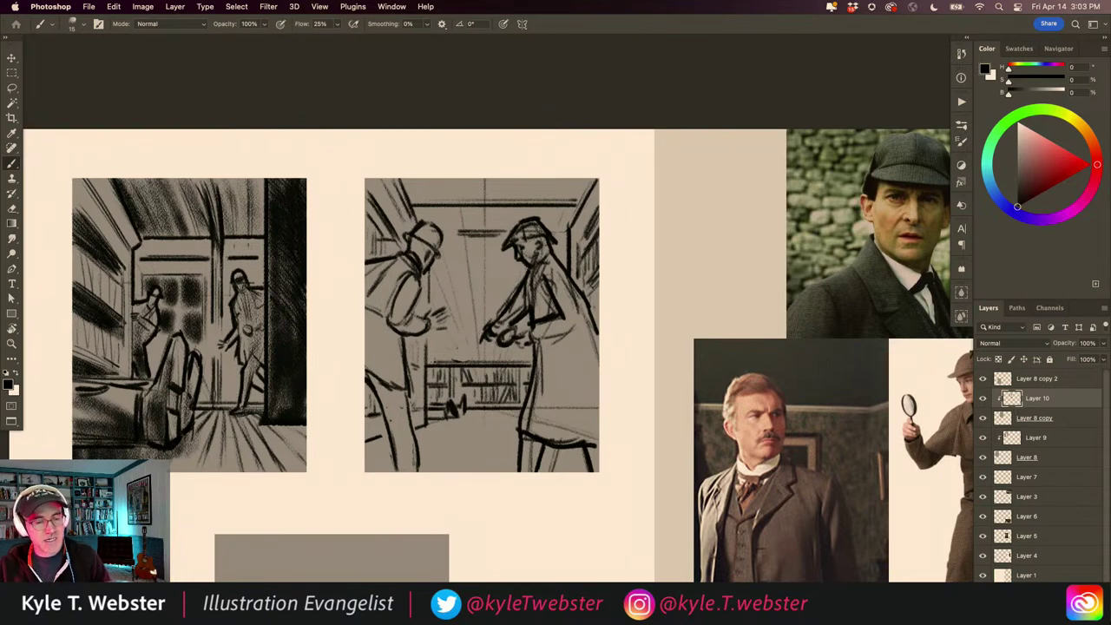
pyautogui.moveTo(454, 233); pyautogui.dragTo(461, 341)
pyautogui.press('super+z')
pyautogui.moveTo(458, 235); pyautogui.dragTo(462, 342)
pyautogui.press('super+z')
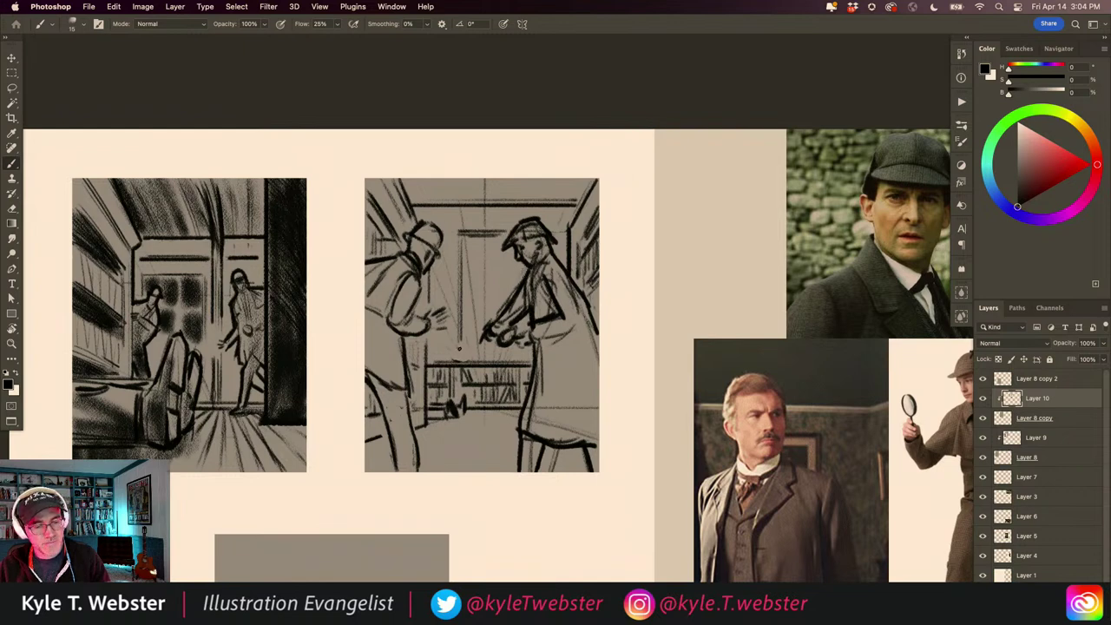
pyautogui.moveTo(460, 349); pyautogui.dragTo(495, 350)
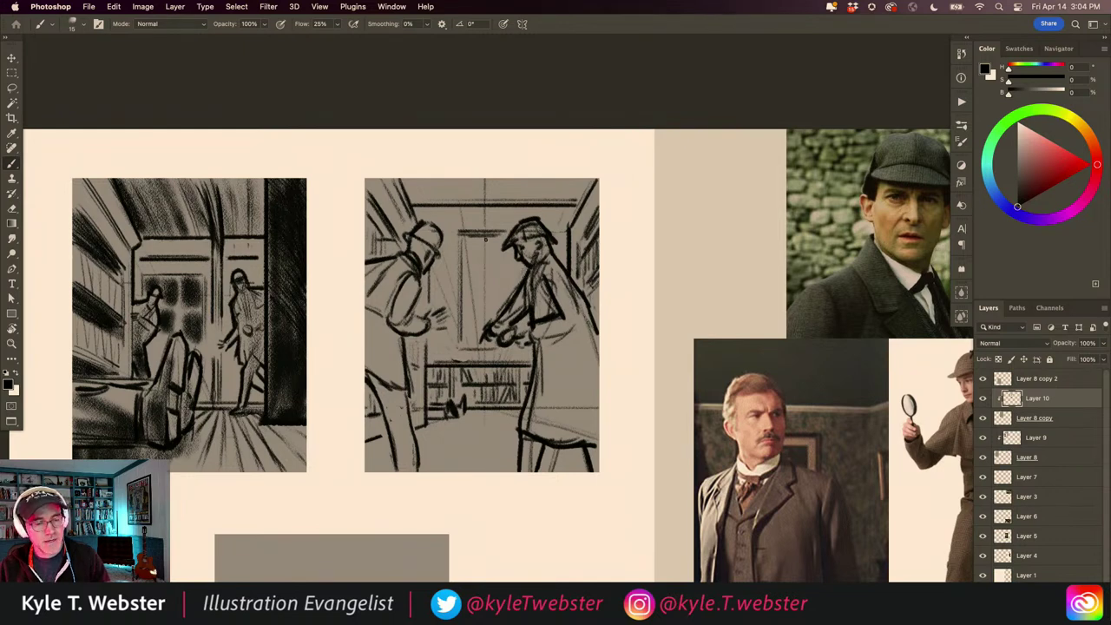
# Step: Divide the window into panes with horizontal and vertical bars, and add an outer frame line around it
pyautogui.moveTo(506, 269); pyautogui.dragTo(463, 271)
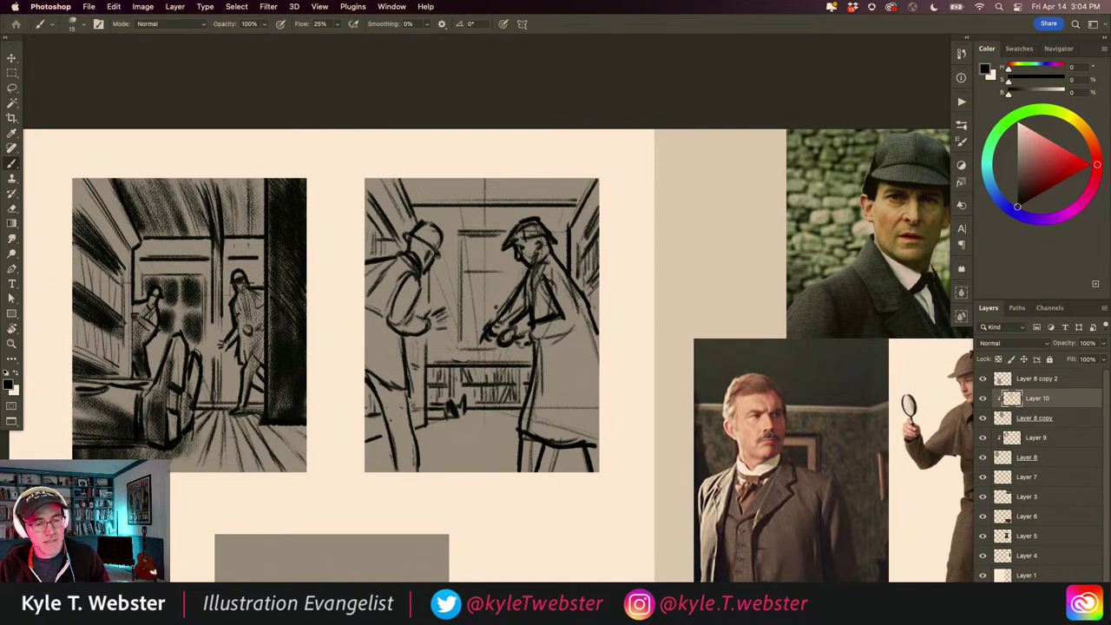
pyautogui.moveTo(493, 307); pyautogui.dragTo(464, 309)
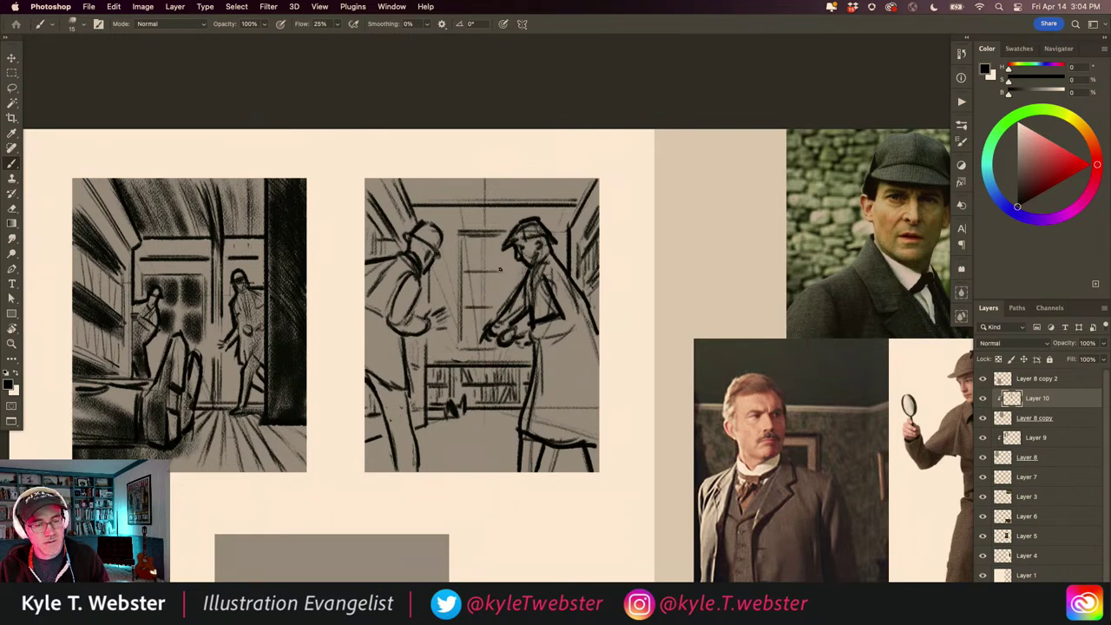
pyautogui.moveTo(501, 260); pyautogui.dragTo(501, 304)
pyautogui.moveTo(479, 236); pyautogui.dragTo(477, 317)
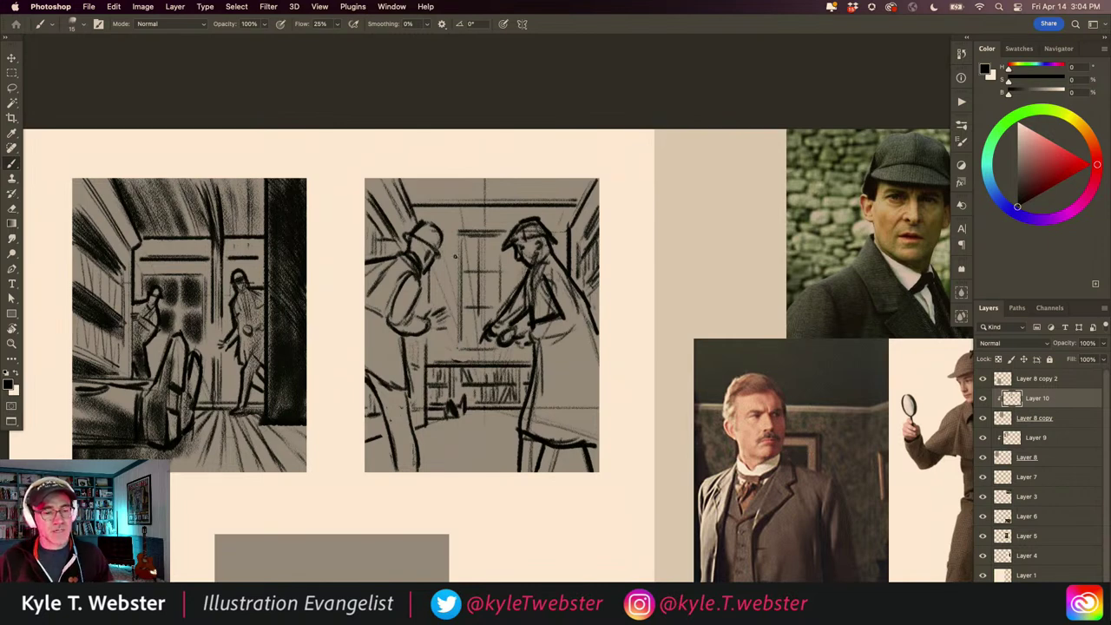
pyautogui.moveTo(452, 230); pyautogui.dragTo(453, 346)
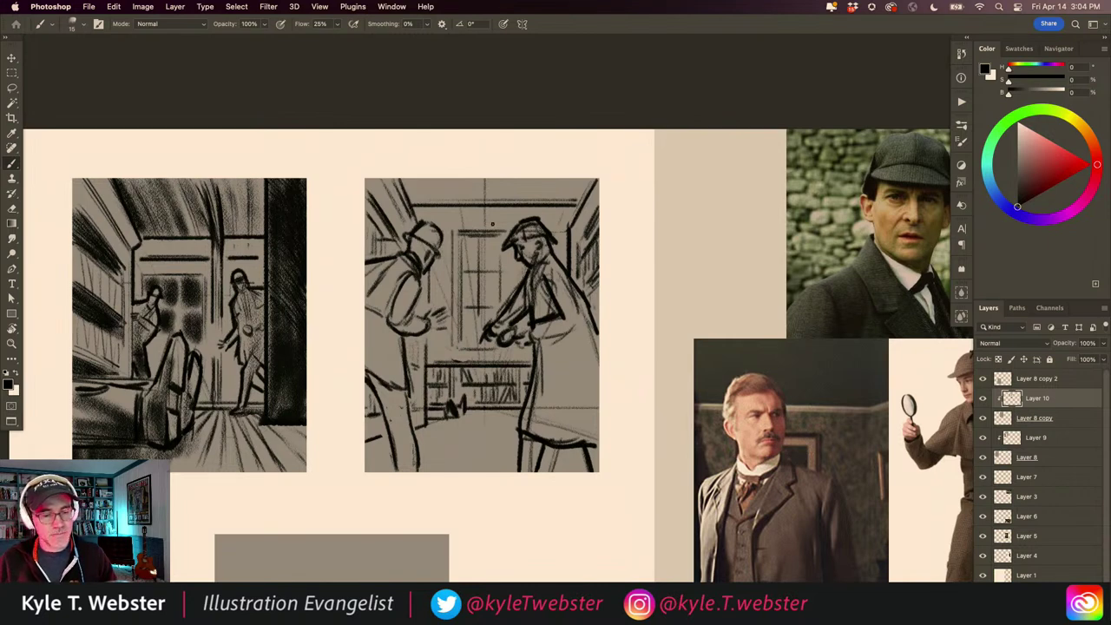
pyautogui.moveTo(505, 224); pyautogui.dragTo(461, 224)
pyautogui.moveTo(478, 351); pyautogui.dragTo(466, 348)
# Step: Enlarge the brush to 50 and shade the left figure's hat, face, coat and legs with textured black strokes
pyautogui.press(']')
pyautogui.press(']')
pyautogui.press(']')
pyautogui.press(']')
pyautogui.press(']')
pyautogui.press(']')
pyautogui.press(']')
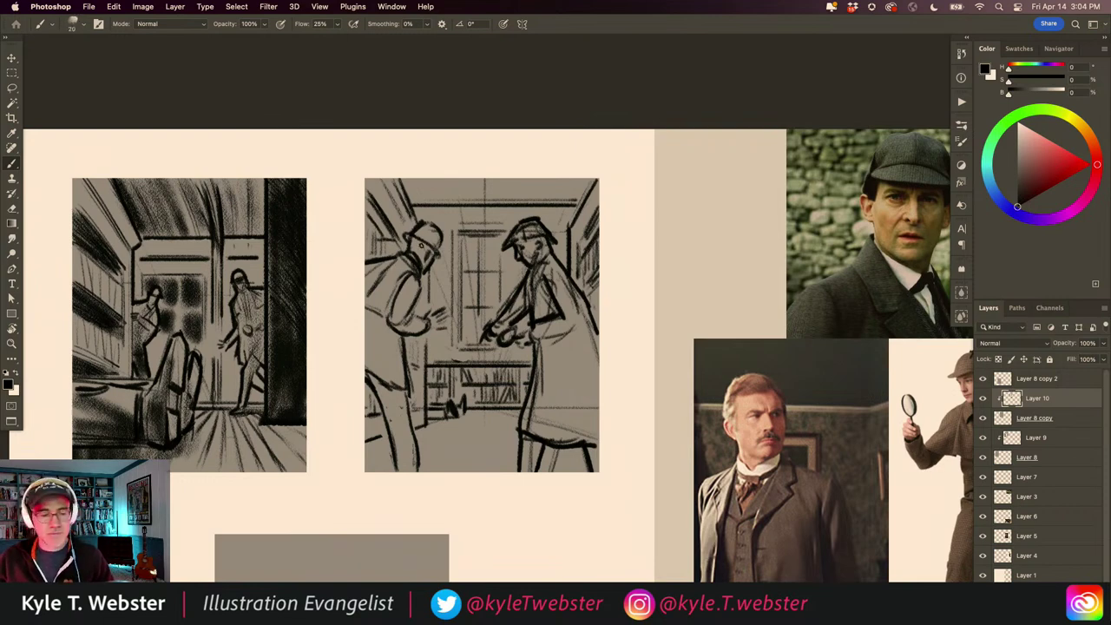
pyautogui.moveTo(429, 238)
pyautogui.mouseDown()
pyautogui.moveTo(412, 236)
pyautogui.moveTo(406, 324)
pyautogui.moveTo(416, 326)
pyautogui.moveTo(434, 319)
pyautogui.moveTo(409, 284)
pyautogui.moveTo(410, 294)
pyautogui.moveTo(385, 286)
pyautogui.moveTo(372, 304)
pyautogui.moveTo(359, 265)
pyautogui.moveTo(408, 257)
pyautogui.moveTo(430, 236)
pyautogui.moveTo(413, 248)
pyautogui.mouseUp()
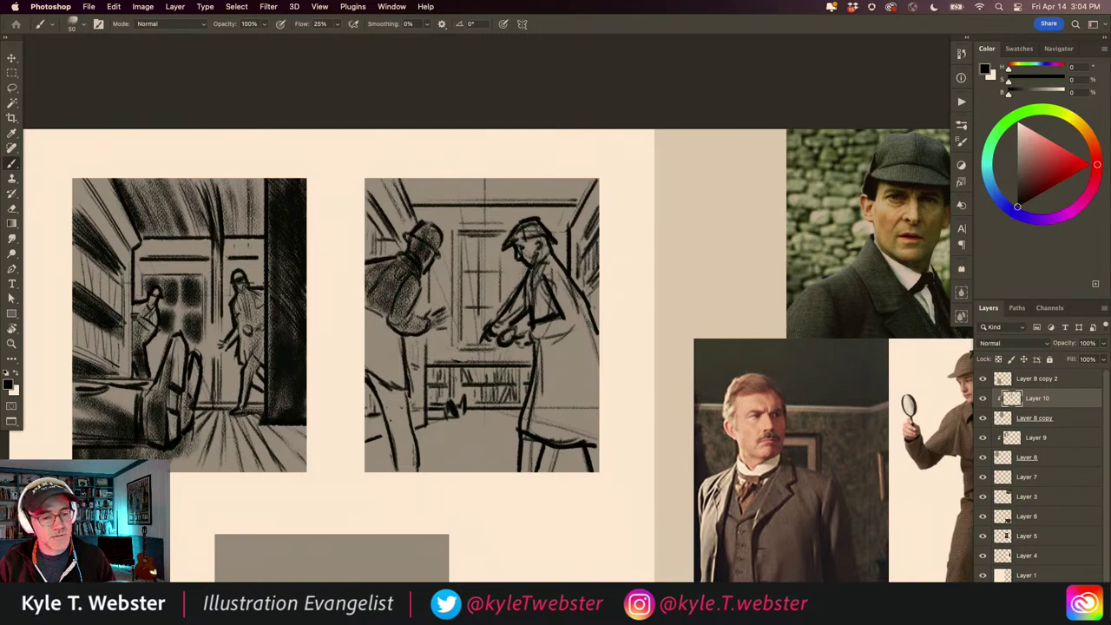
pyautogui.moveTo(391, 313); pyautogui.dragTo(380, 374)
pyautogui.moveTo(378, 366)
pyautogui.mouseDown()
pyautogui.moveTo(377, 299)
pyautogui.moveTo(362, 292)
pyautogui.moveTo(390, 382)
pyautogui.moveTo(370, 334)
pyautogui.moveTo(364, 355)
pyautogui.moveTo(368, 326)
pyautogui.moveTo(382, 358)
pyautogui.moveTo(360, 303)
pyautogui.moveTo(406, 462)
pyautogui.moveTo(361, 374)
pyautogui.mouseUp()
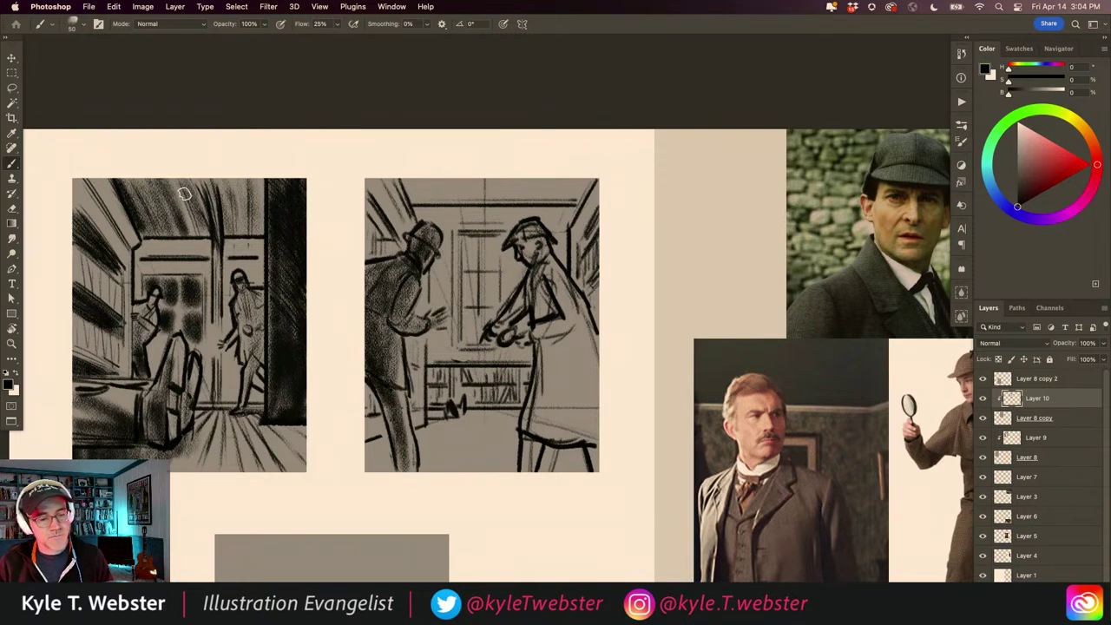
# Step: Shade the right figure's cap, coat and legs in textured black, and darken the low back-wall bookcase and side shelves
pyautogui.moveTo(531, 237)
pyautogui.mouseDown()
pyautogui.moveTo(528, 251)
pyautogui.moveTo(541, 224)
pyautogui.moveTo(526, 239)
pyautogui.moveTo(580, 330)
pyautogui.moveTo(548, 288)
pyautogui.moveTo(543, 318)
pyautogui.moveTo(535, 271)
pyautogui.moveTo(507, 323)
pyautogui.moveTo(524, 286)
pyautogui.moveTo(550, 333)
pyautogui.moveTo(578, 323)
pyautogui.moveTo(586, 296)
pyautogui.moveTo(599, 360)
pyautogui.moveTo(583, 347)
pyautogui.moveTo(554, 365)
pyautogui.moveTo(535, 408)
pyautogui.moveTo(560, 406)
pyautogui.moveTo(583, 371)
pyautogui.moveTo(594, 464)
pyautogui.moveTo(531, 453)
pyautogui.moveTo(540, 403)
pyautogui.moveTo(581, 381)
pyautogui.moveTo(556, 436)
pyautogui.moveTo(594, 330)
pyautogui.mouseUp()
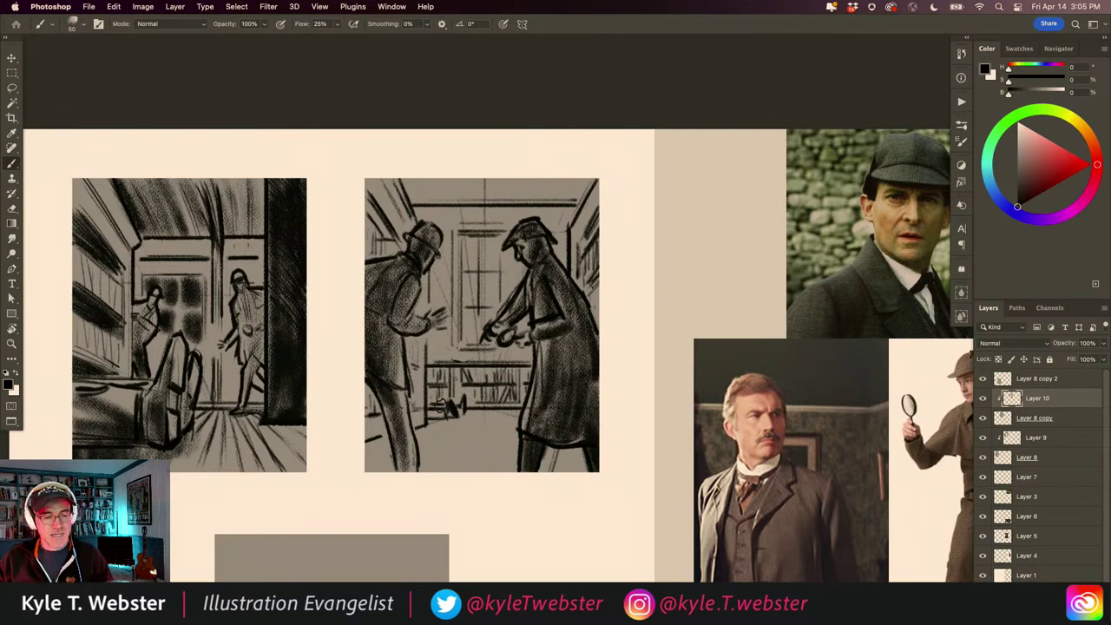
pyautogui.moveTo(441, 405)
pyautogui.mouseDown()
pyautogui.moveTo(440, 417)
pyautogui.moveTo(450, 398)
pyautogui.moveTo(486, 382)
pyautogui.moveTo(442, 375)
pyautogui.moveTo(447, 387)
pyautogui.moveTo(427, 392)
pyautogui.mouseUp()
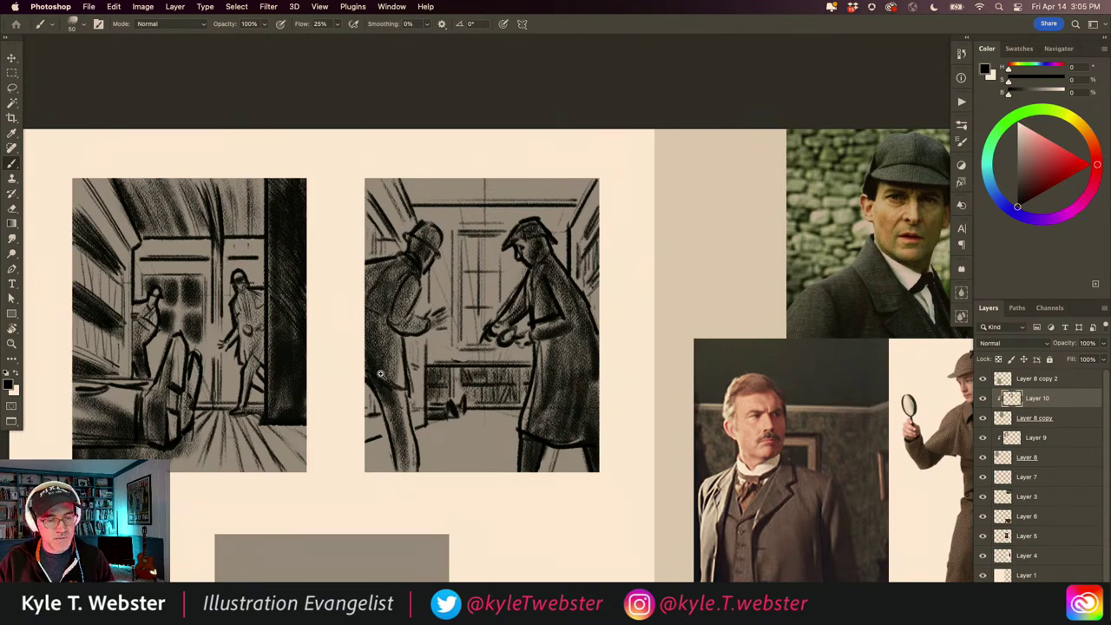
pyautogui.scroll(-5, 381, 375)
pyautogui.scroll(3, 417, 287)
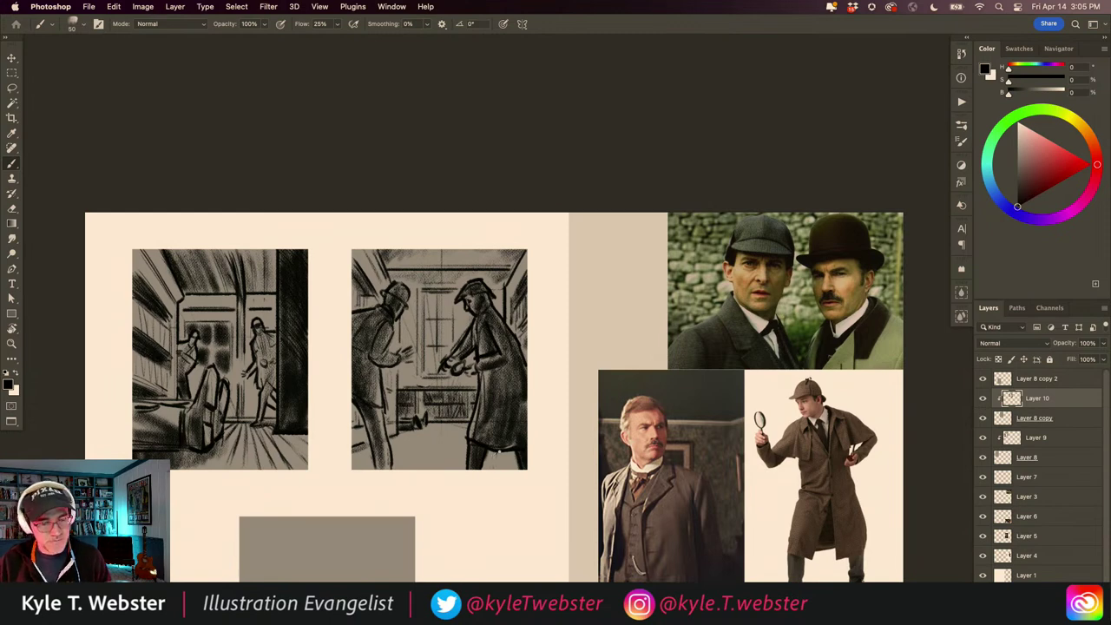
pyautogui.moveTo(330, 461); pyautogui.dragTo(316, 363)
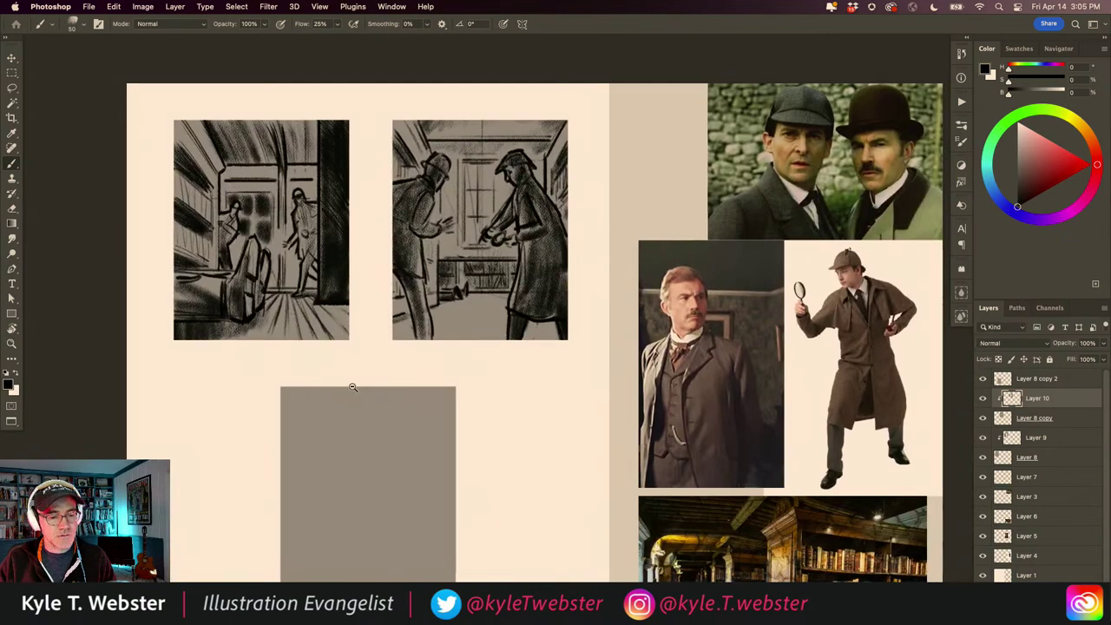
pyautogui.press('super+minus')
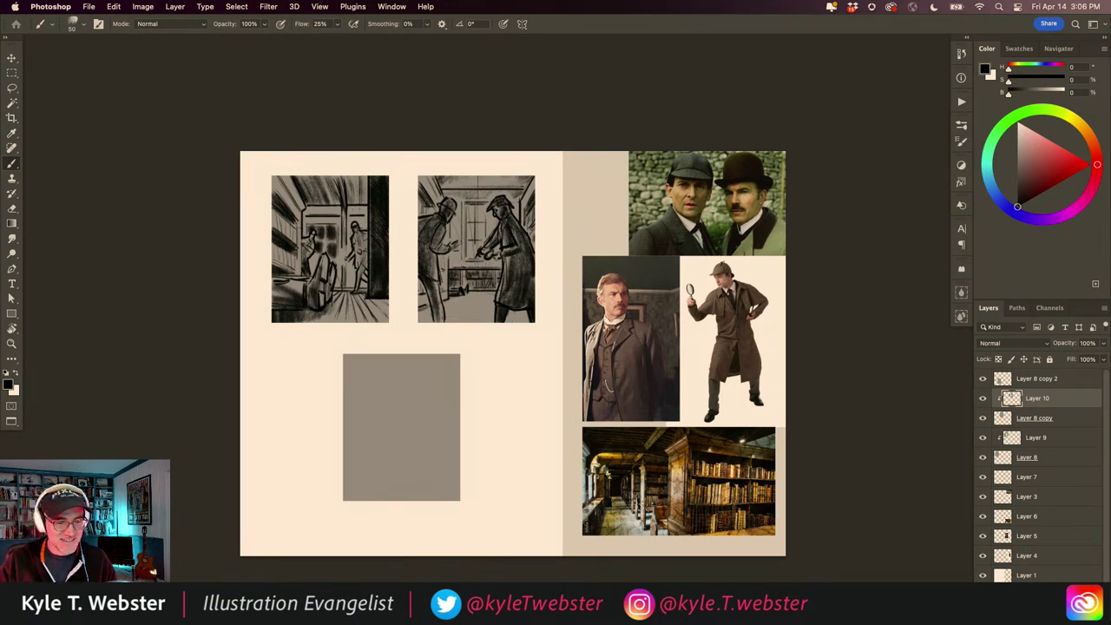
pyautogui.scroll(2, 367, 424)
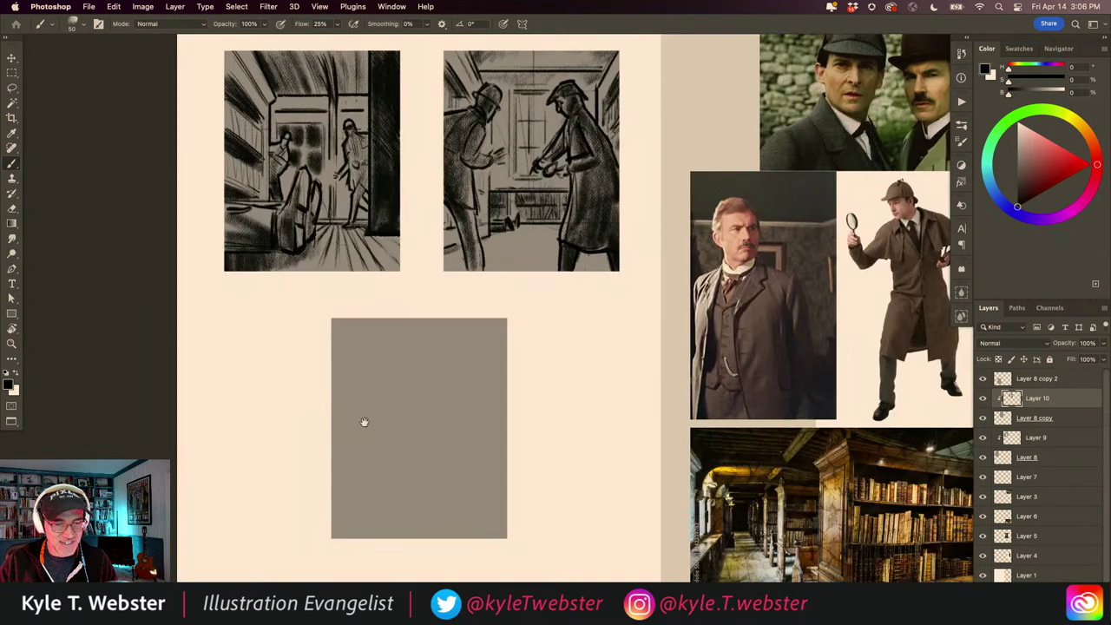
pyautogui.moveTo(363, 422); pyautogui.dragTo(354, 441)
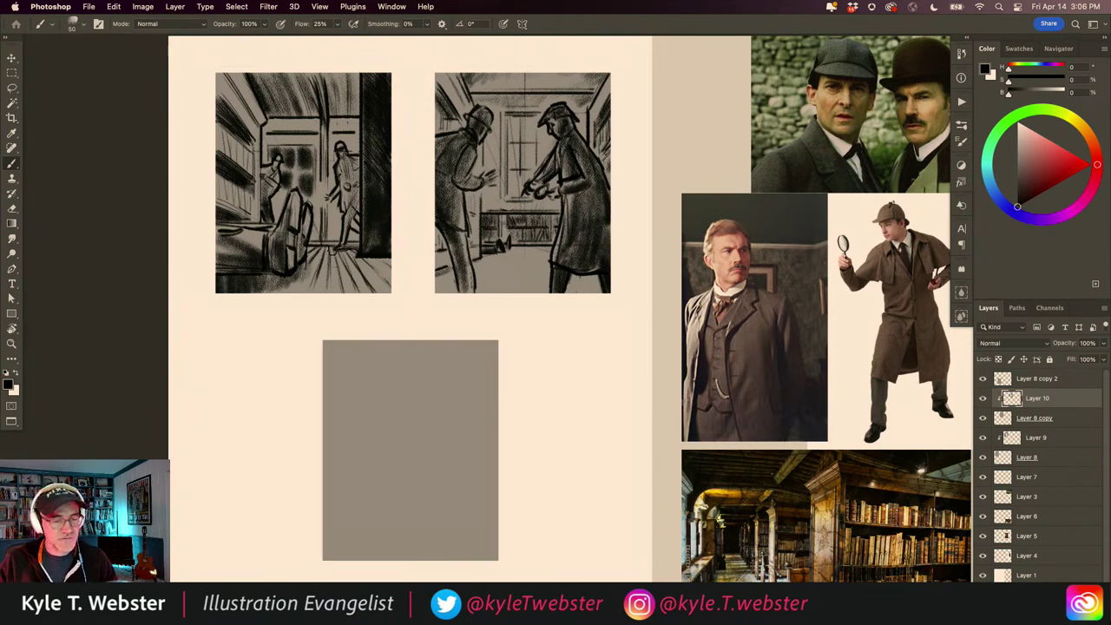
# Step: Reduce the brush to 20 and draw floorboard lines converging toward the back wall between the two figures
pyautogui.press('[')
pyautogui.press('[')
pyautogui.press('[')
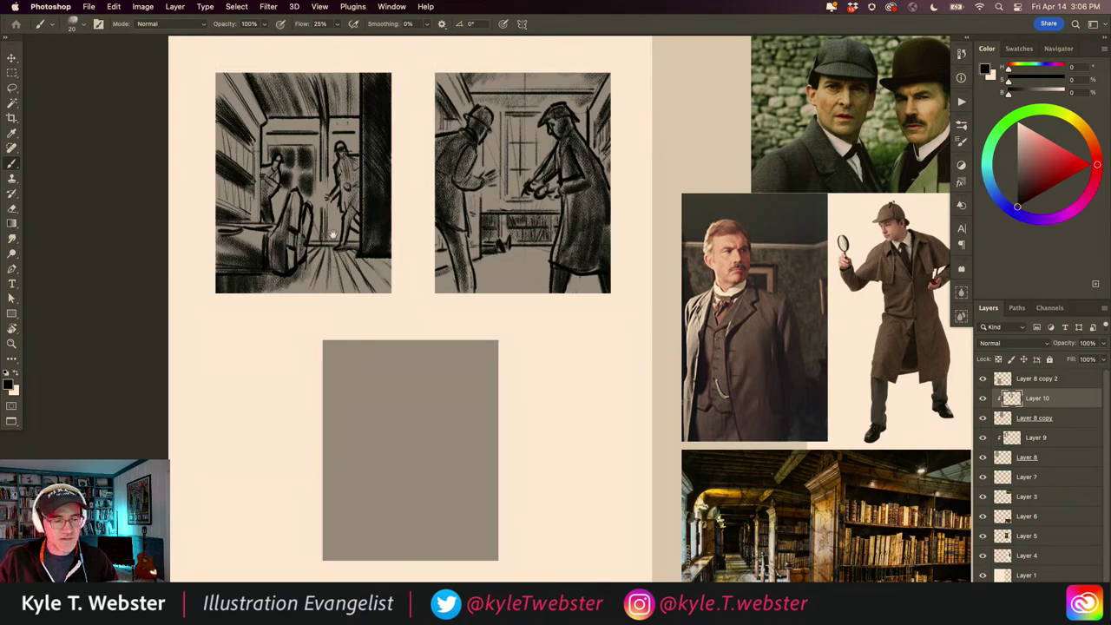
pyautogui.hscroll(3, 428, 244)
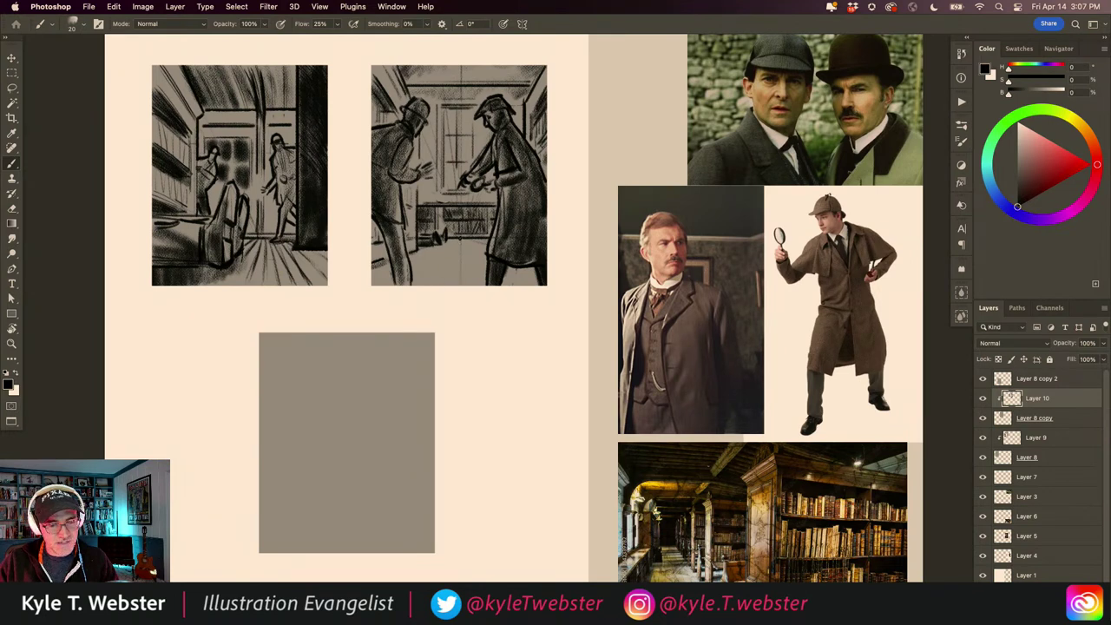
pyautogui.moveTo(451, 252); pyautogui.dragTo(443, 282)
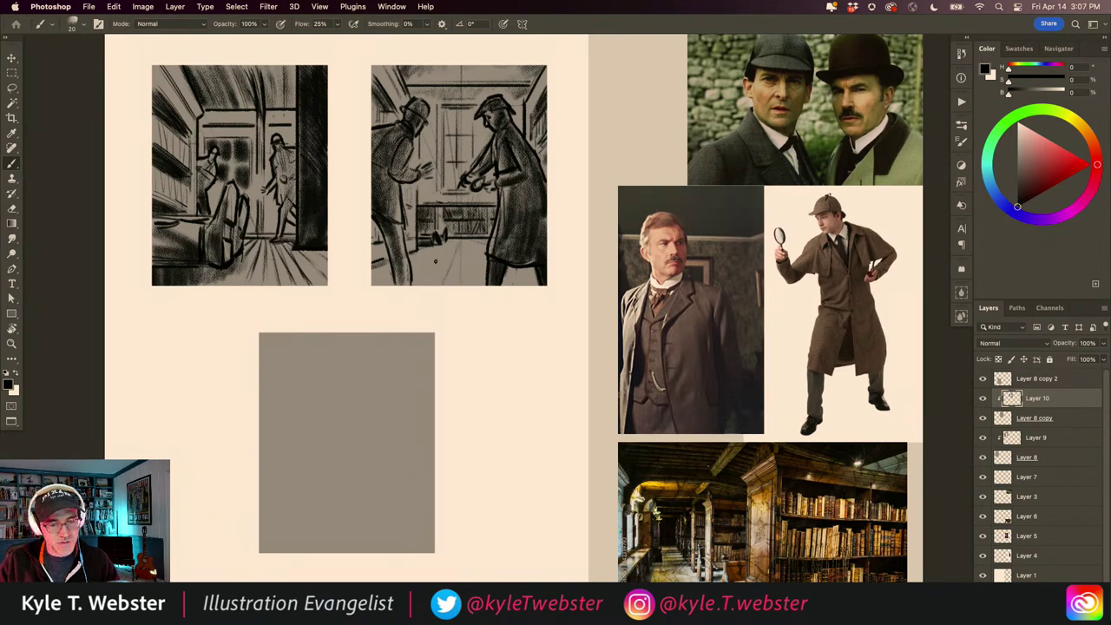
pyautogui.moveTo(444, 255); pyautogui.dragTo(423, 284)
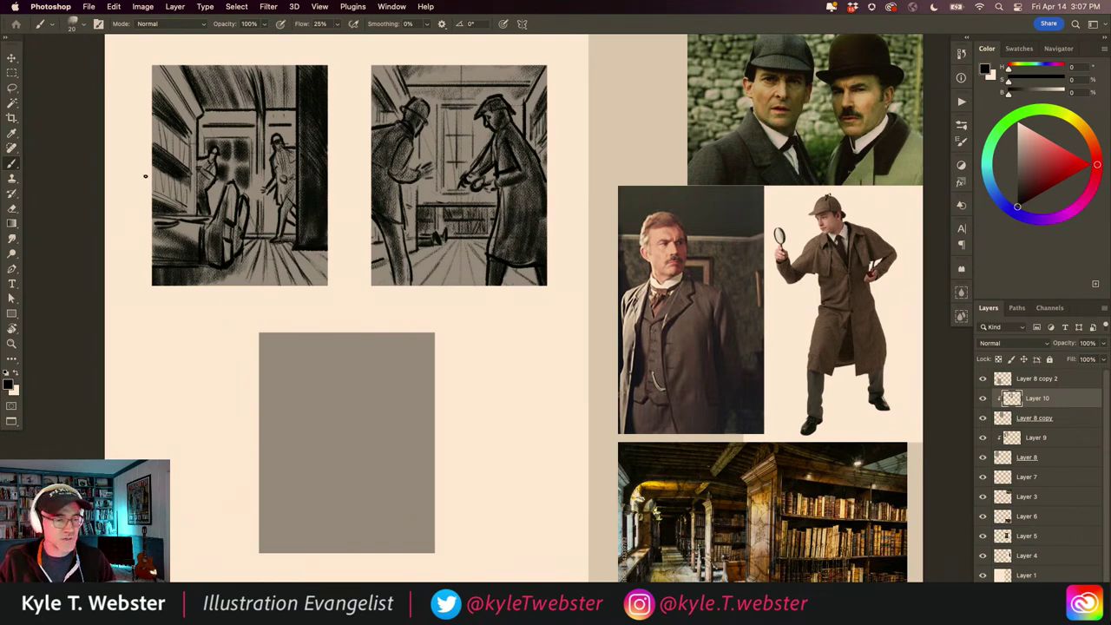
# Step: Create a new layer above the second thumbnail's sketch layer, ready for the blank third thumbnail
pyautogui.press('super+minus')
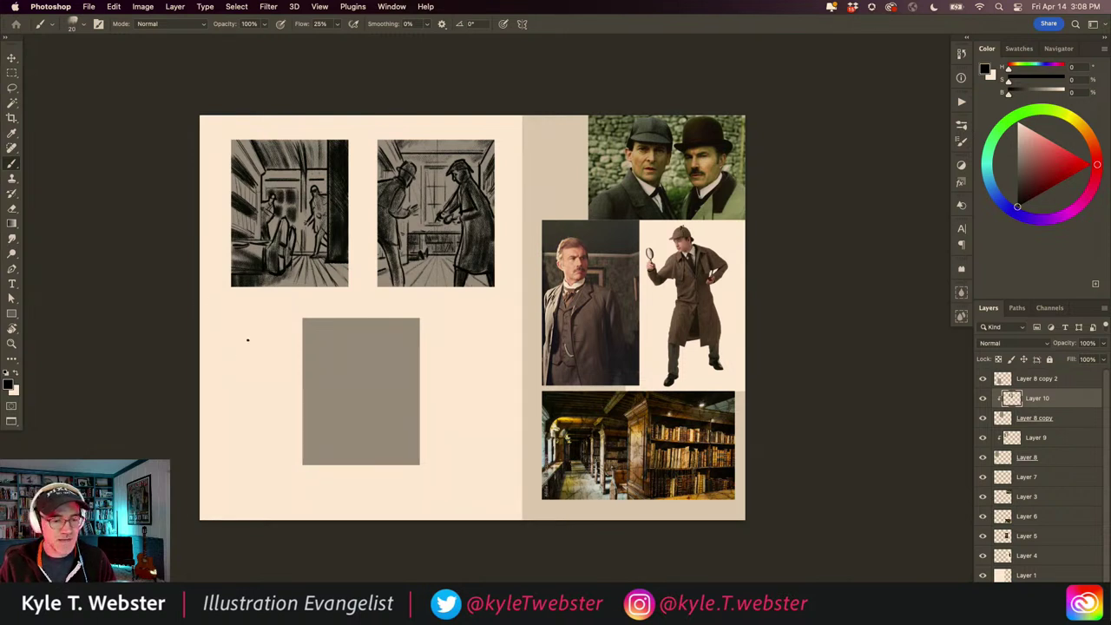
pyautogui.hscroll(-3, 247, 340)
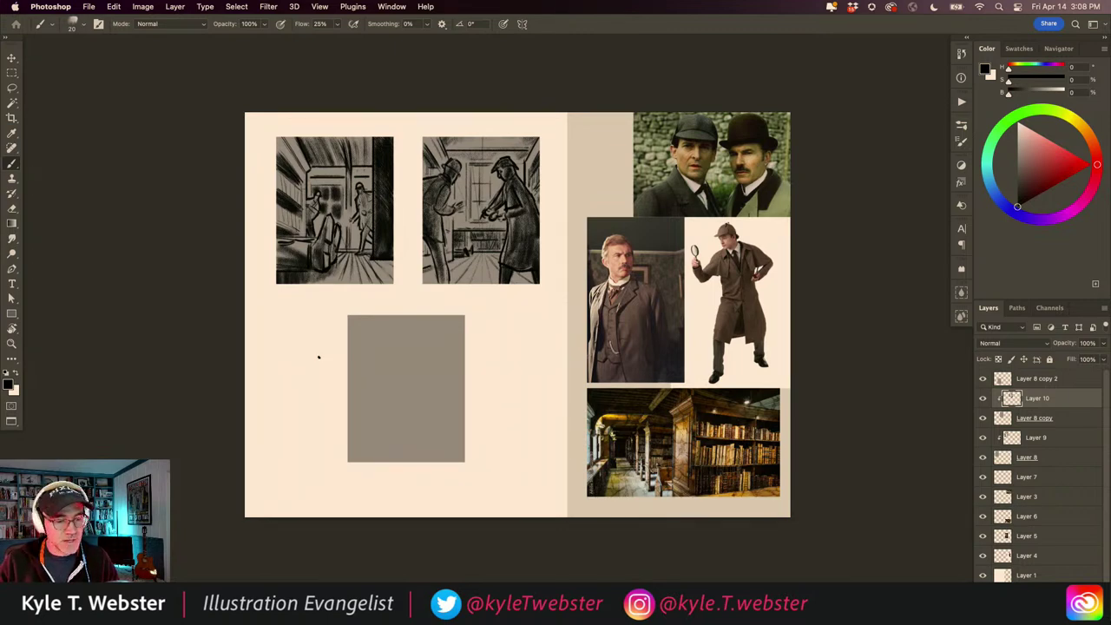
pyautogui.keyDown('super'); pyautogui.click(354, 415); pyautogui.keyUp('super')
pyautogui.moveTo(352, 411); pyautogui.dragTo(307, 474)
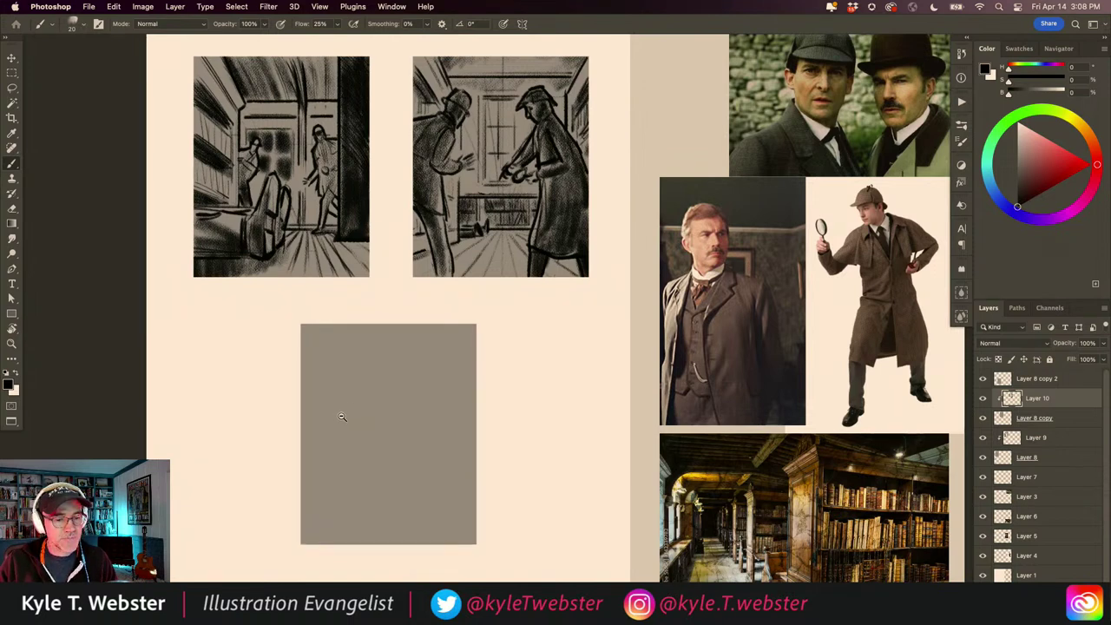
pyautogui.moveTo(342, 409); pyautogui.dragTo(339, 433)
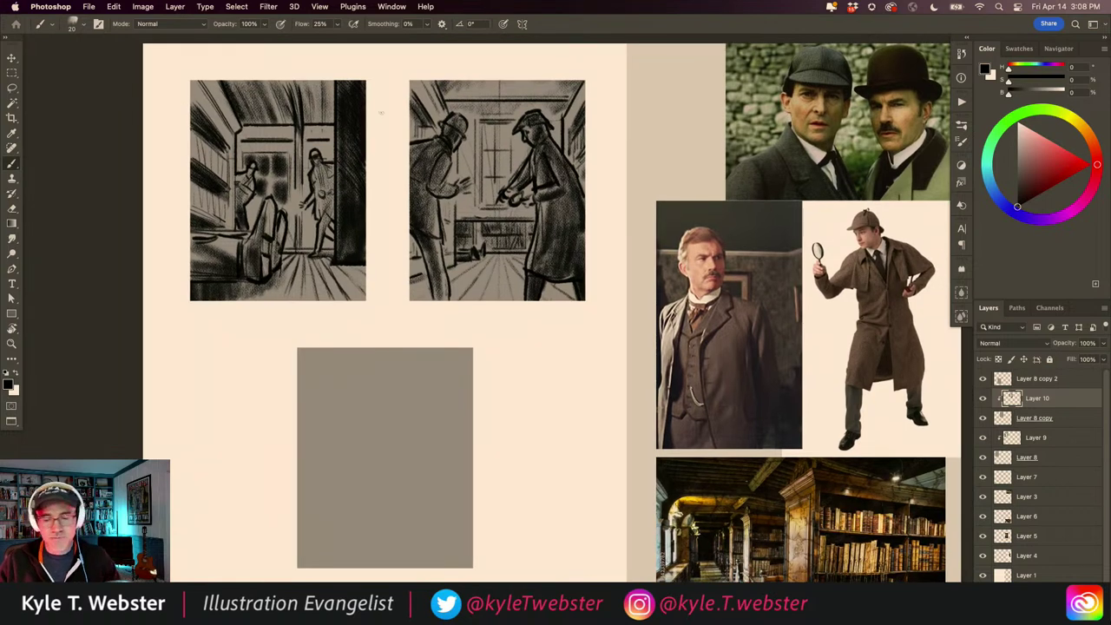
pyautogui.click(1076, 614)
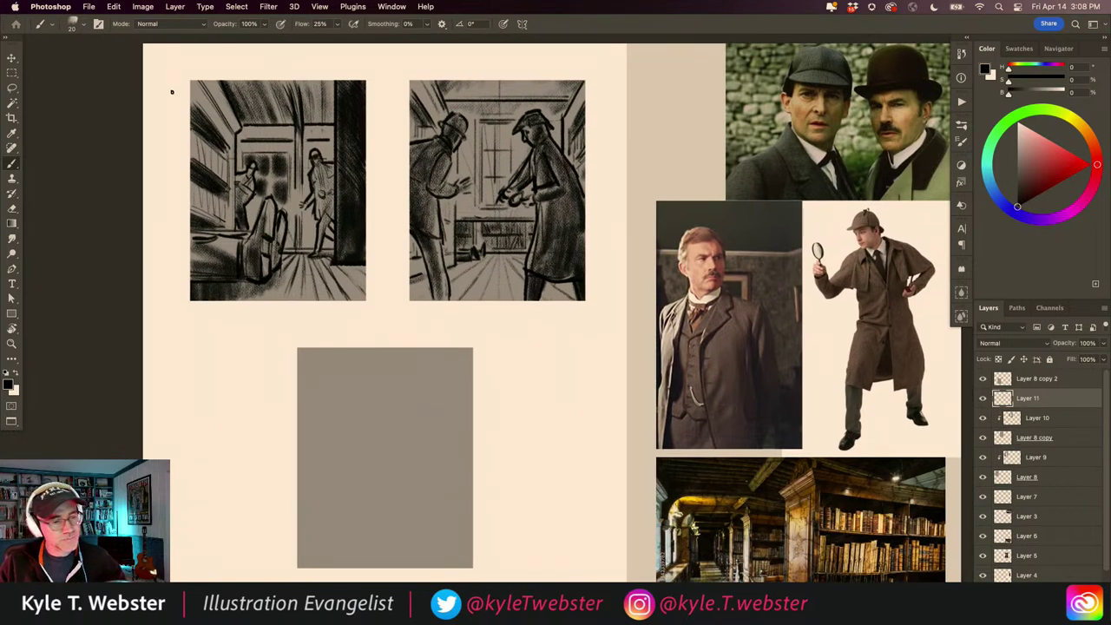
# Step: Hand-letter an underlined A beside the first thumbnail and an underlined B beside the second
pyautogui.moveTo(161, 110); pyautogui.dragTo(172, 103)
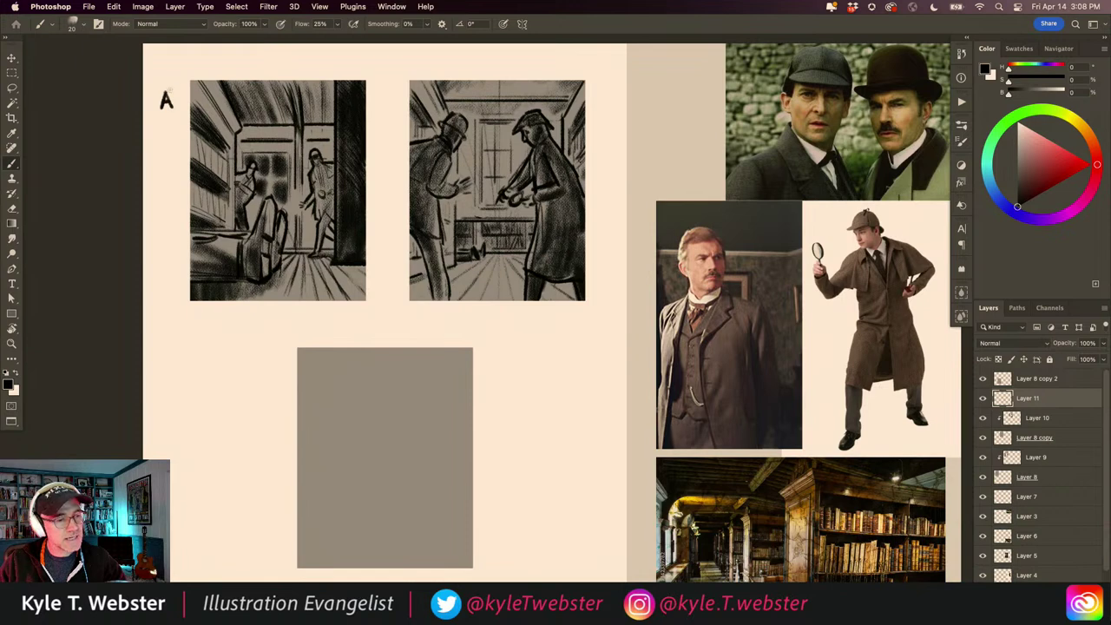
pyautogui.moveTo(387, 85)
pyautogui.mouseDown()
pyautogui.moveTo(386, 102)
pyautogui.moveTo(400, 105)
pyautogui.mouseUp()
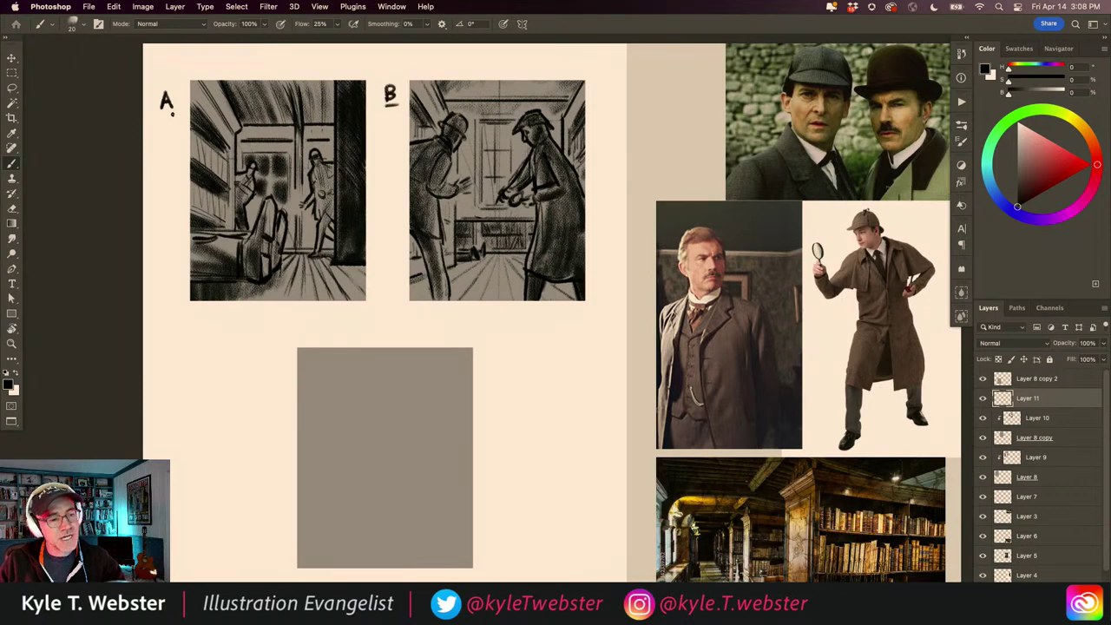
pyautogui.moveTo(161, 113); pyautogui.dragTo(174, 113)
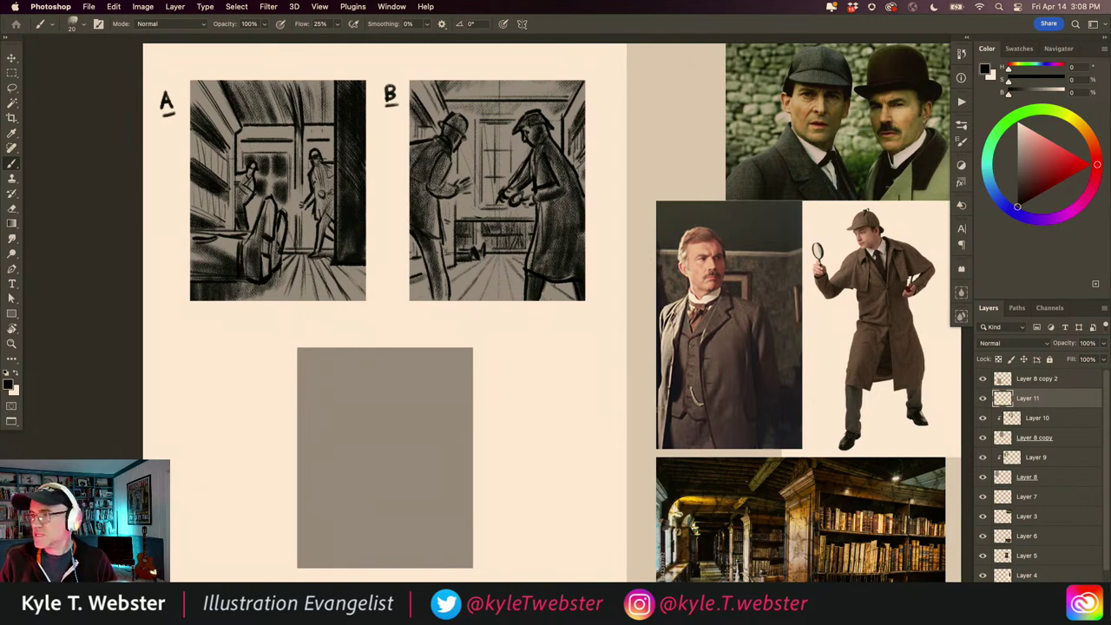
# Step: Merge the second thumbnail's clipped sketch layer, Layer 10, with its gray base, Layer 8 copy
pyautogui.press('Tab')
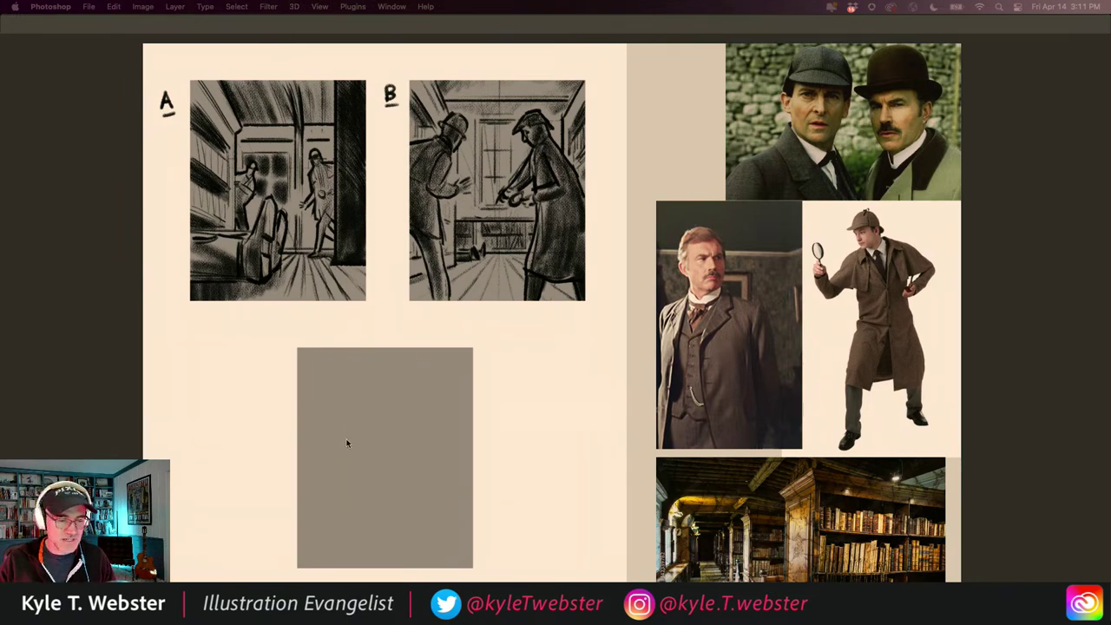
pyautogui.press('Tab')
pyautogui.keyDown('alt'); pyautogui.click(318, 475); pyautogui.keyUp('alt')
pyautogui.moveTo(317, 477); pyautogui.dragTo(311, 396)
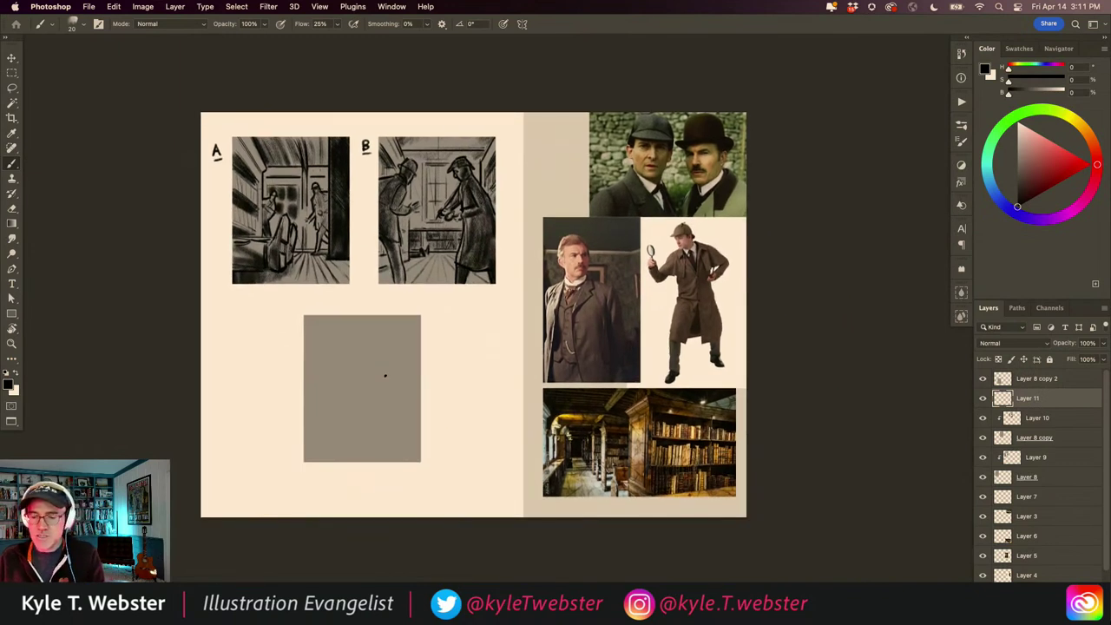
pyautogui.click(1007, 418)
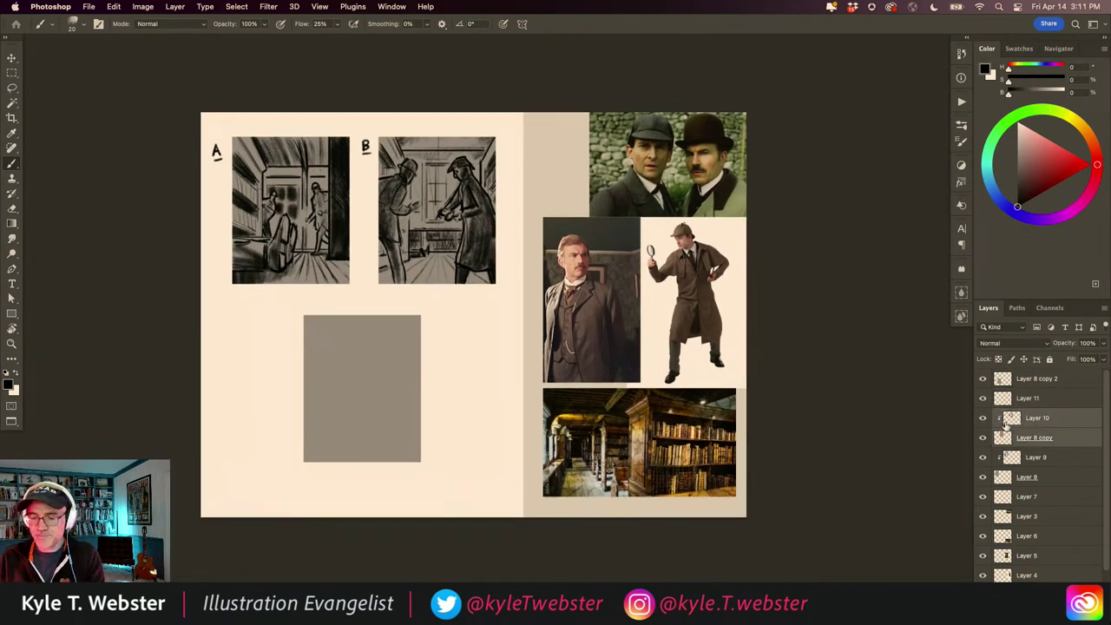
pyautogui.press('super+e')
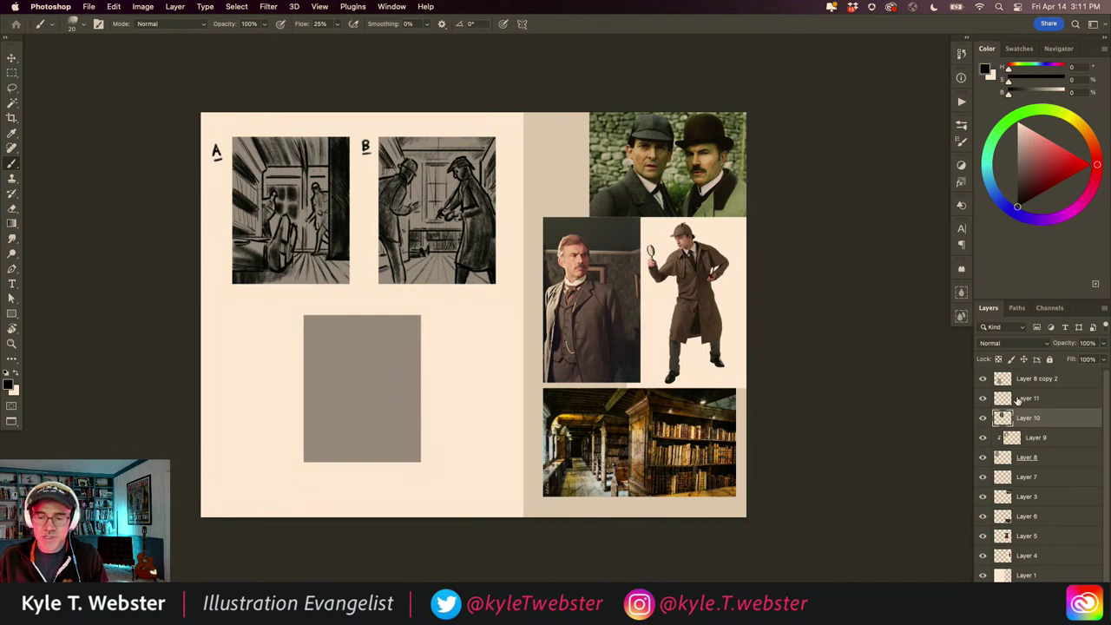
# Step: Hide the first thumbnail's layers, the blank third thumbnail and the letter labels, leaving thumbnail B on the page
pyautogui.moveTo(982, 439); pyautogui.dragTo(981, 457)
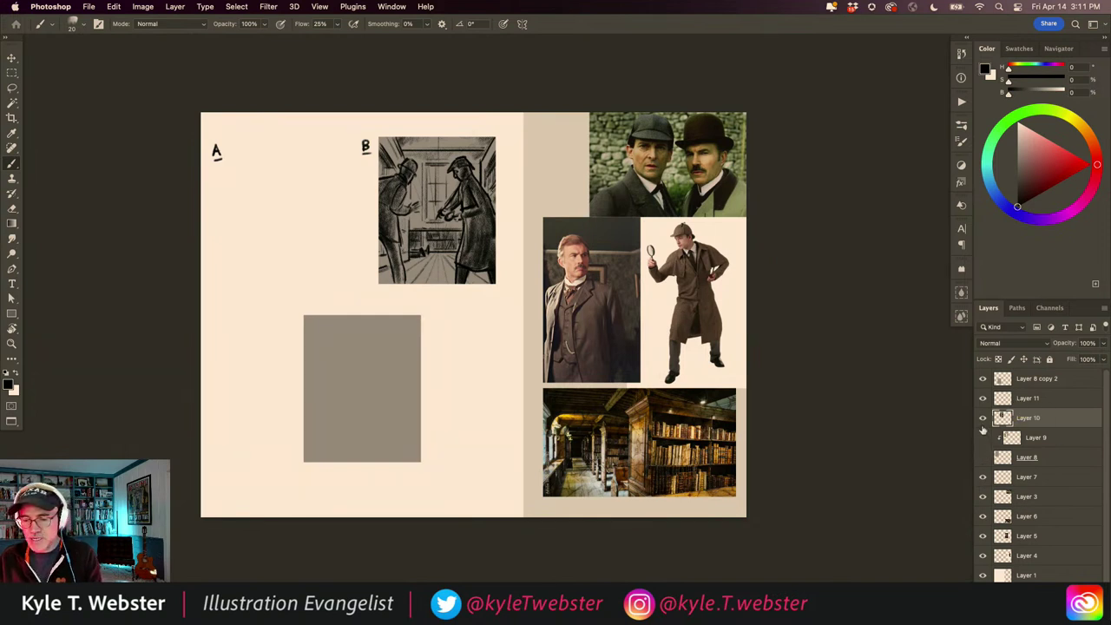
pyautogui.click(981, 379)
pyautogui.click(982, 398)
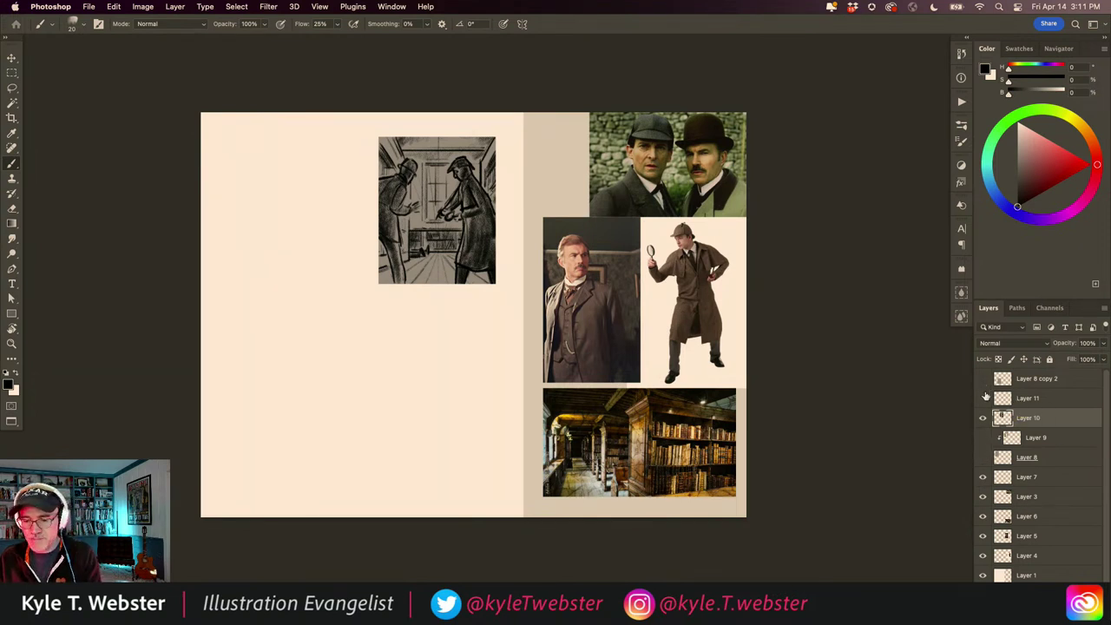
# Step: Duplicate thumbnail B's layer, align the copy to the cream page's corner and scale it about 275% to fill the page
pyautogui.press('super+j')
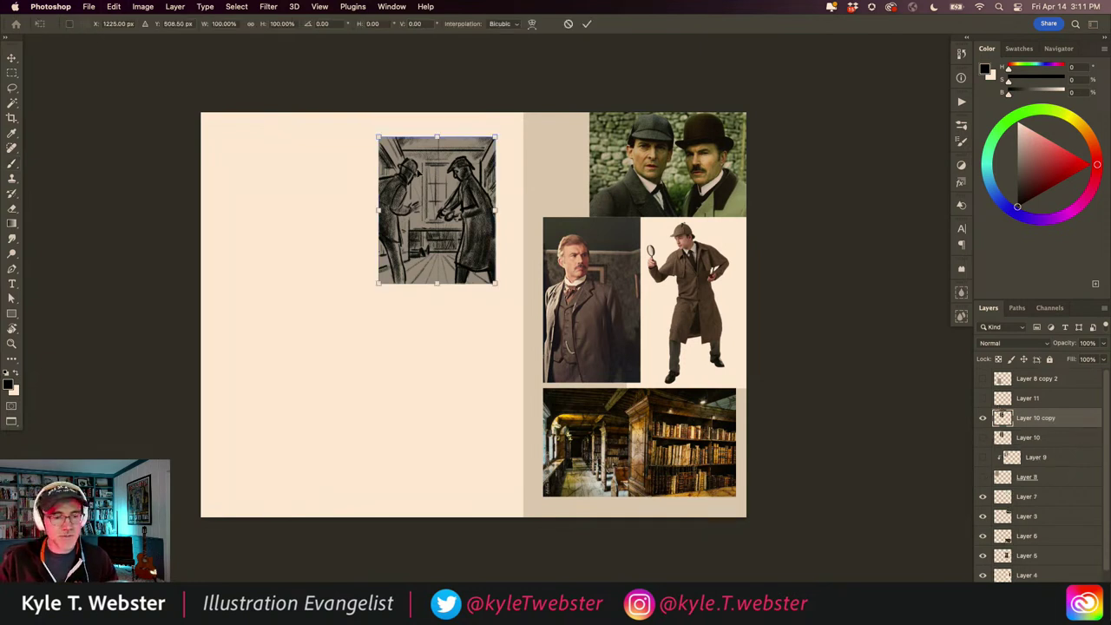
pyautogui.press('super+t')
pyautogui.moveTo(409, 236)
pyautogui.mouseDown()
pyautogui.moveTo(236, 222)
pyautogui.moveTo(232, 209)
pyautogui.mouseUp()
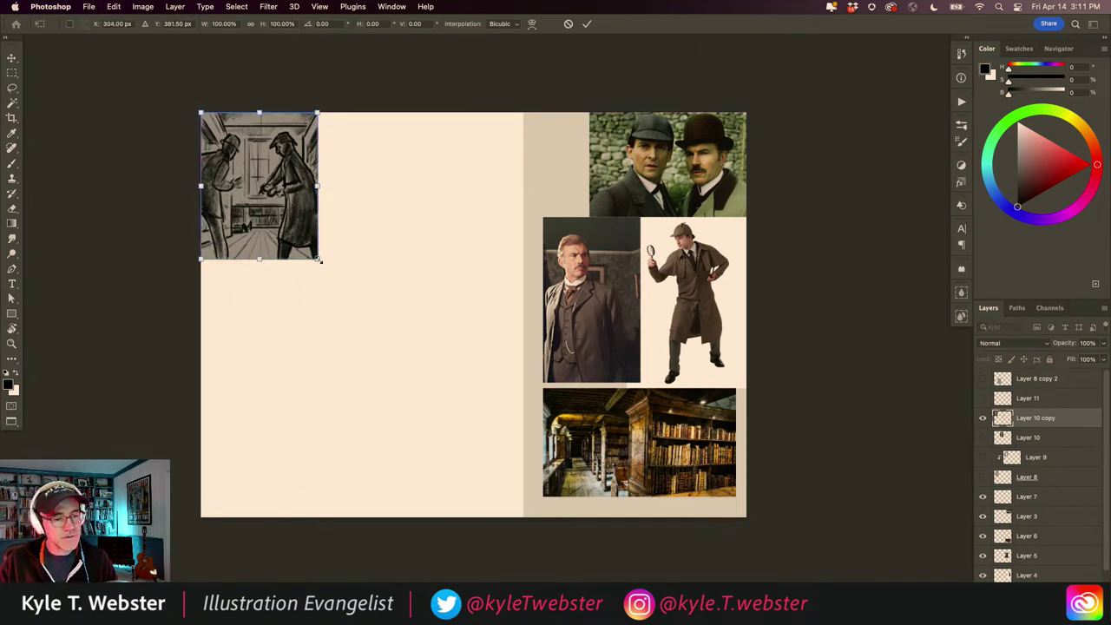
pyautogui.moveTo(318, 259); pyautogui.dragTo(519, 520)
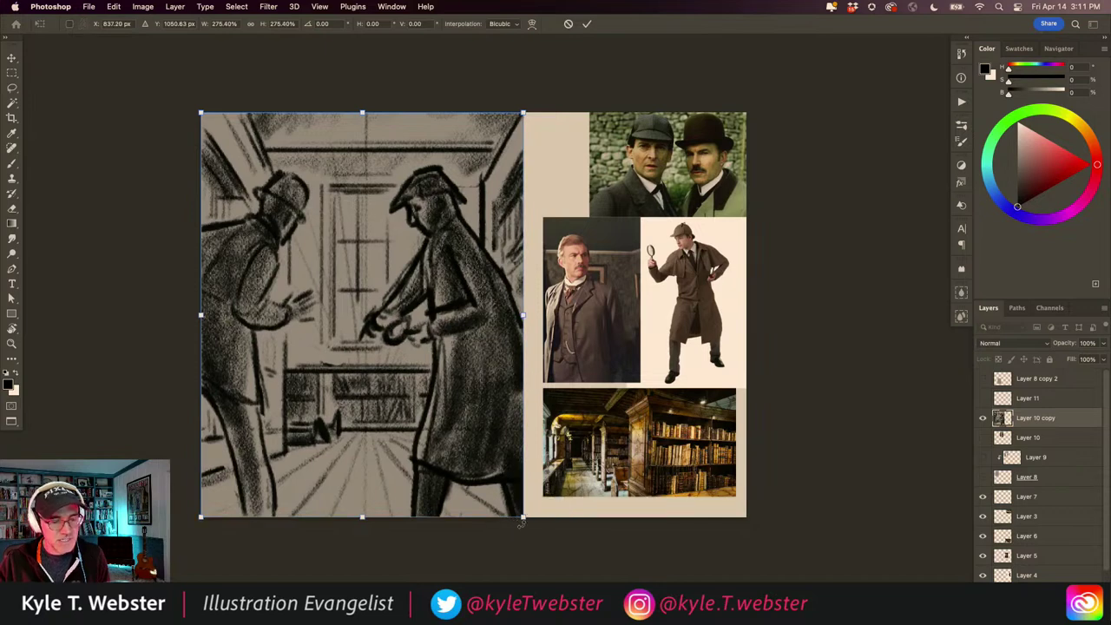
pyautogui.press('Return')
# Step: Set the enlarged sketch layer's opacity to 20% so it serves as a faint drawing guide
pyautogui.press('b')
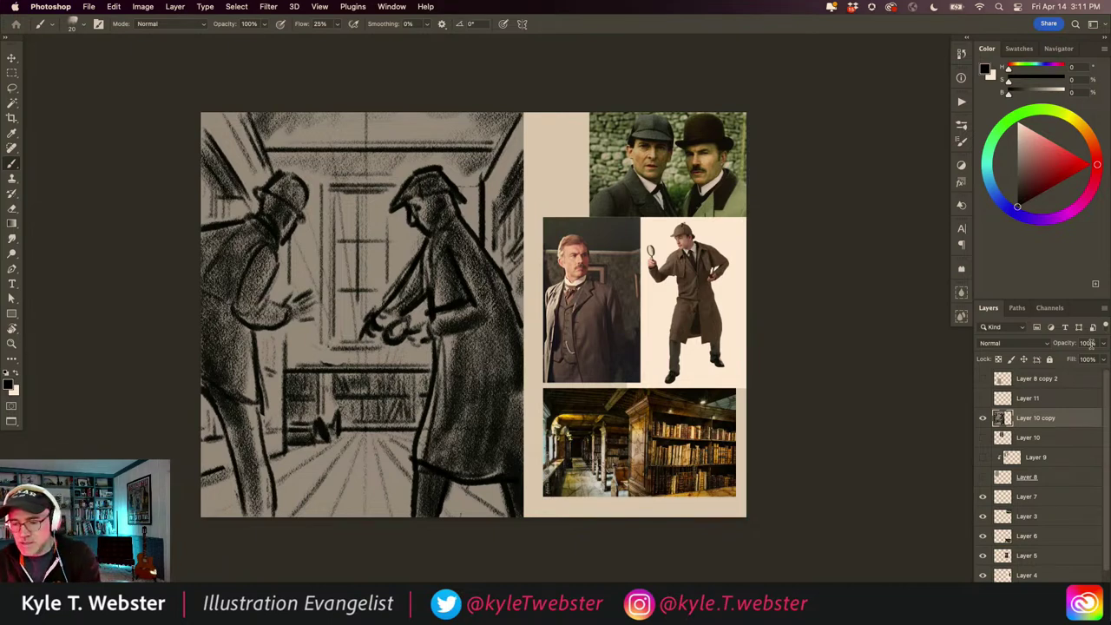
pyautogui.moveTo(1096, 343); pyautogui.dragTo(1072, 342)
pyautogui.write('20')
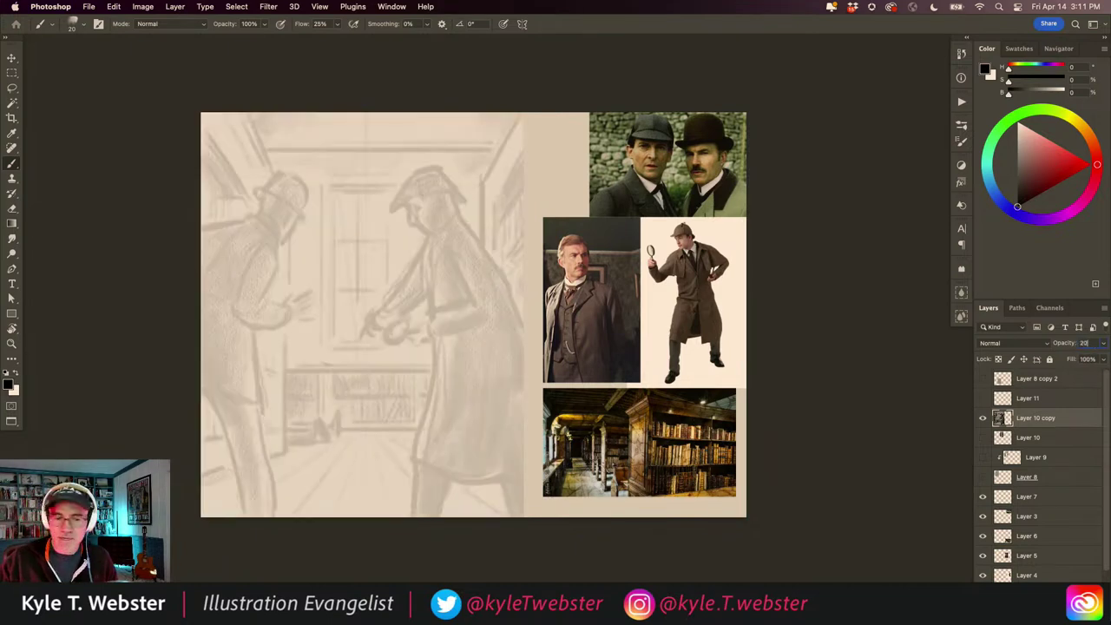
pyautogui.press('Return')
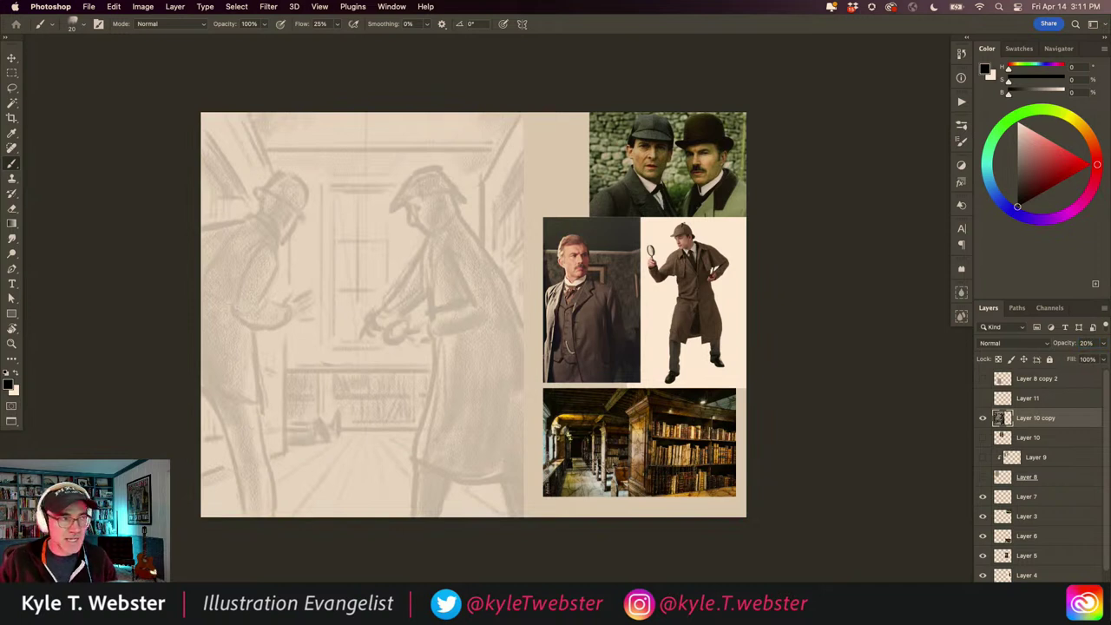
pyautogui.moveTo(314, 353); pyautogui.dragTo(309, 338)
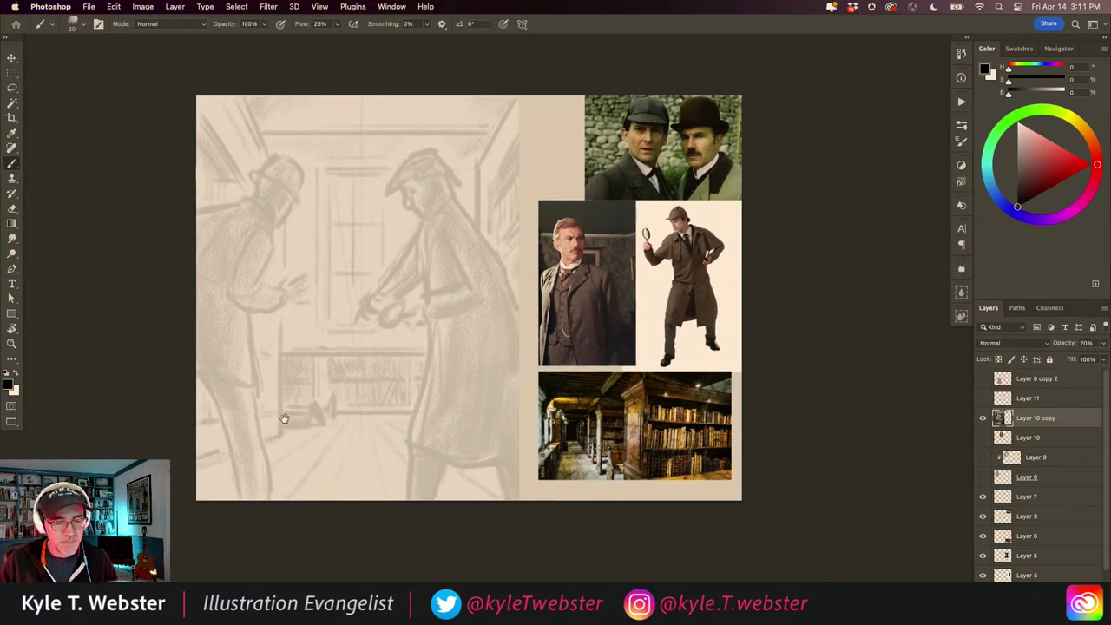
pyautogui.moveTo(284, 418); pyautogui.dragTo(279, 424)
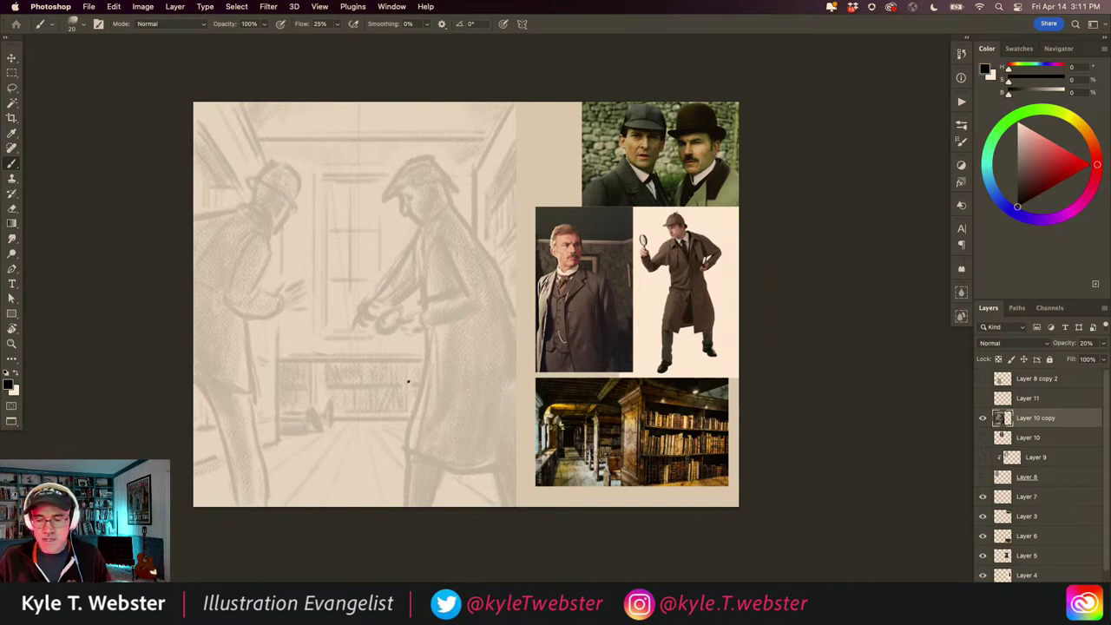
# Step: Create a new layer above the enlarged sketch, mask it to the sketch's outline, and make its paint area active for brushing
pyautogui.press('m')
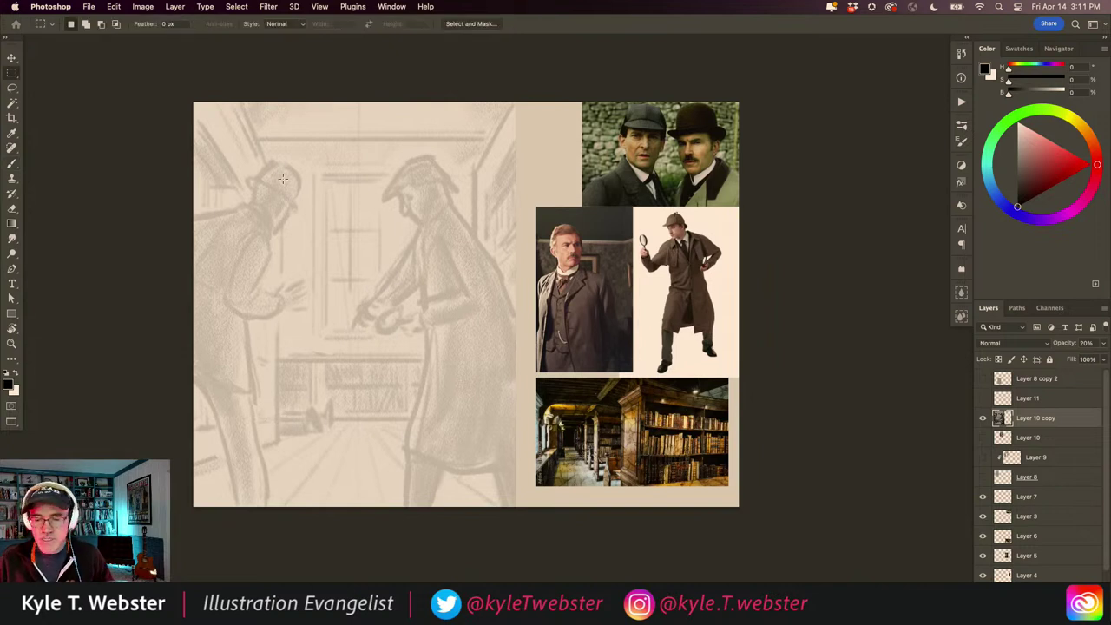
pyautogui.keyDown('super'); pyautogui.click(1006, 420); pyautogui.keyUp('super')
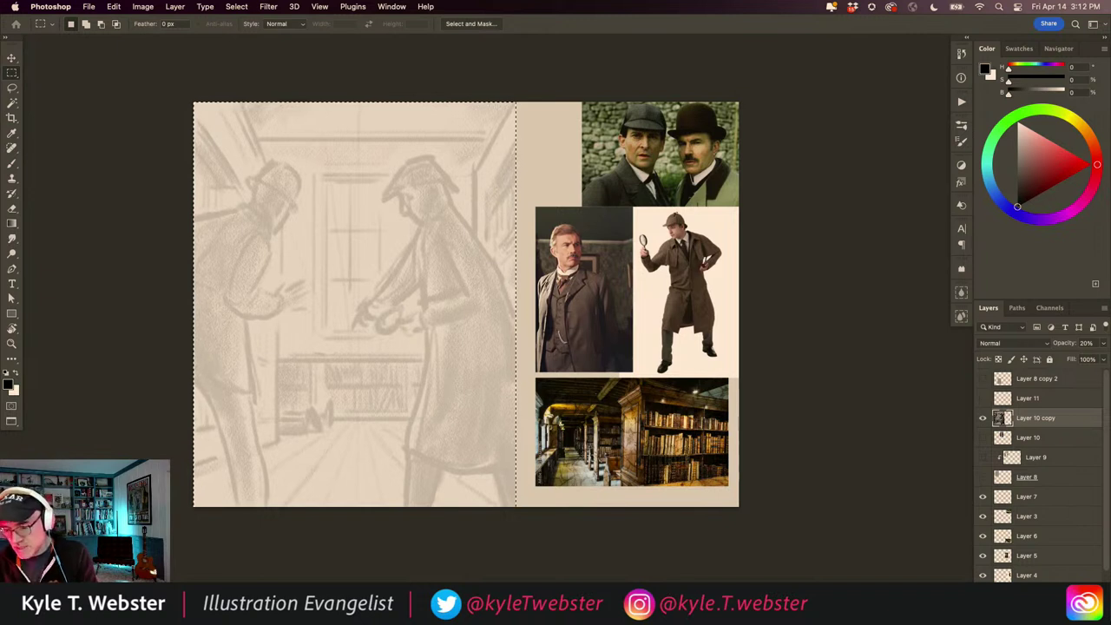
pyautogui.press('alt+shift+super+n')
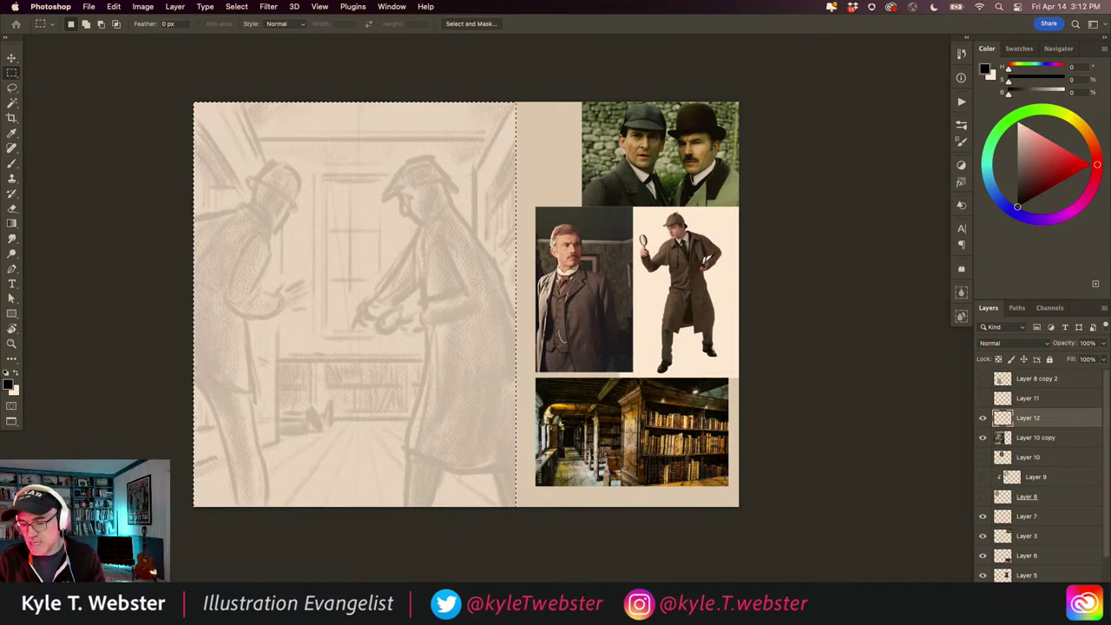
pyautogui.press('super+shift+m')
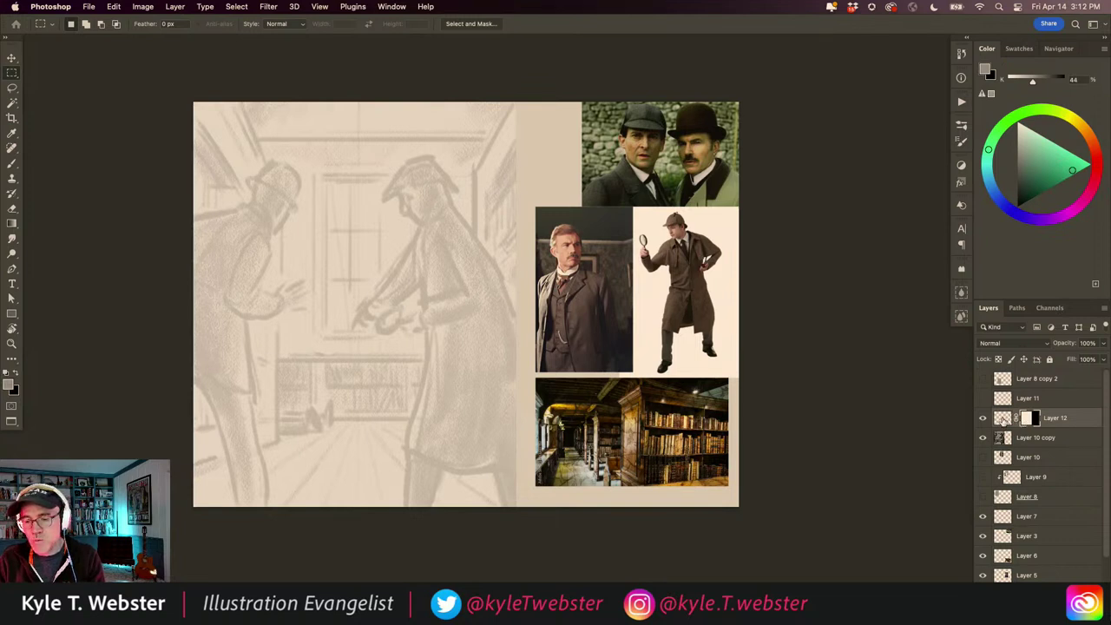
pyautogui.click(1003, 422)
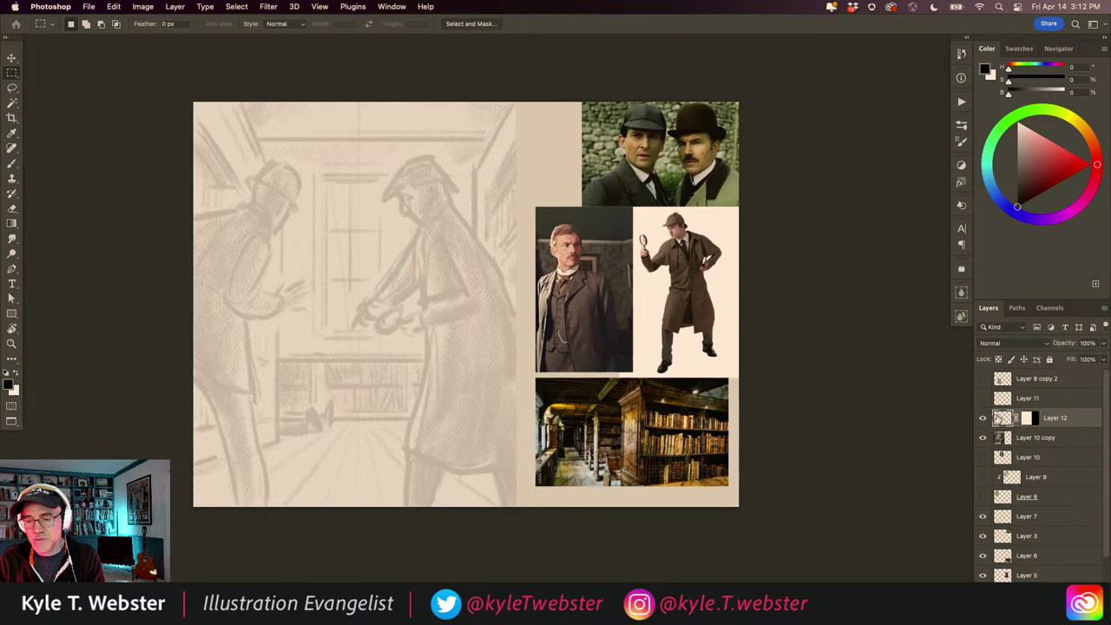
pyautogui.press('b')
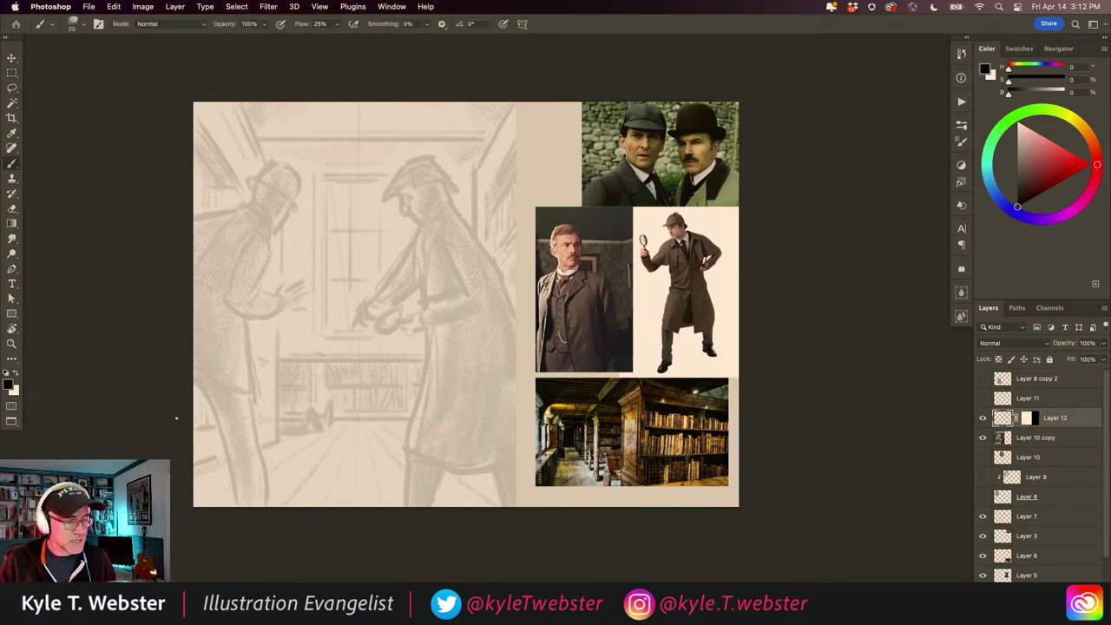
# Step: Test the new layer's mask with strokes running past the edge of the sketch area, then undo them
pyautogui.moveTo(373, 142); pyautogui.dragTo(555, 171)
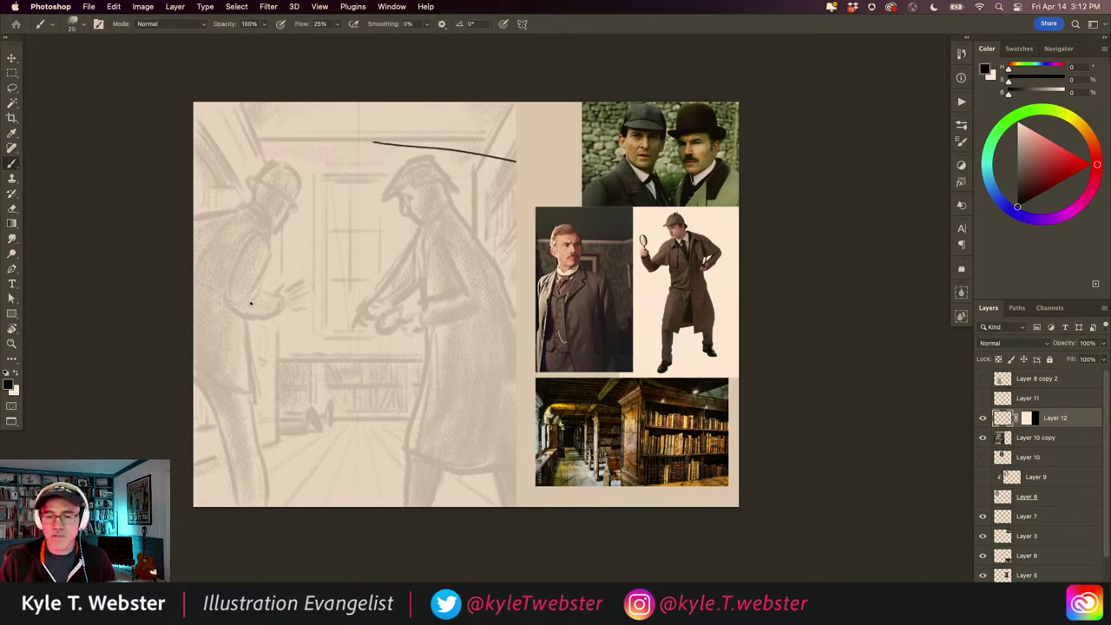
pyautogui.hotkey('ctrl', 'z')
pyautogui.moveTo(347, 226)
pyautogui.mouseDown()
pyautogui.moveTo(417, 189)
pyautogui.moveTo(557, 143)
pyautogui.mouseUp()
pyautogui.moveTo(370, 148); pyautogui.dragTo(556, 253)
pyautogui.press('super+z')
pyautogui.press('super+z')
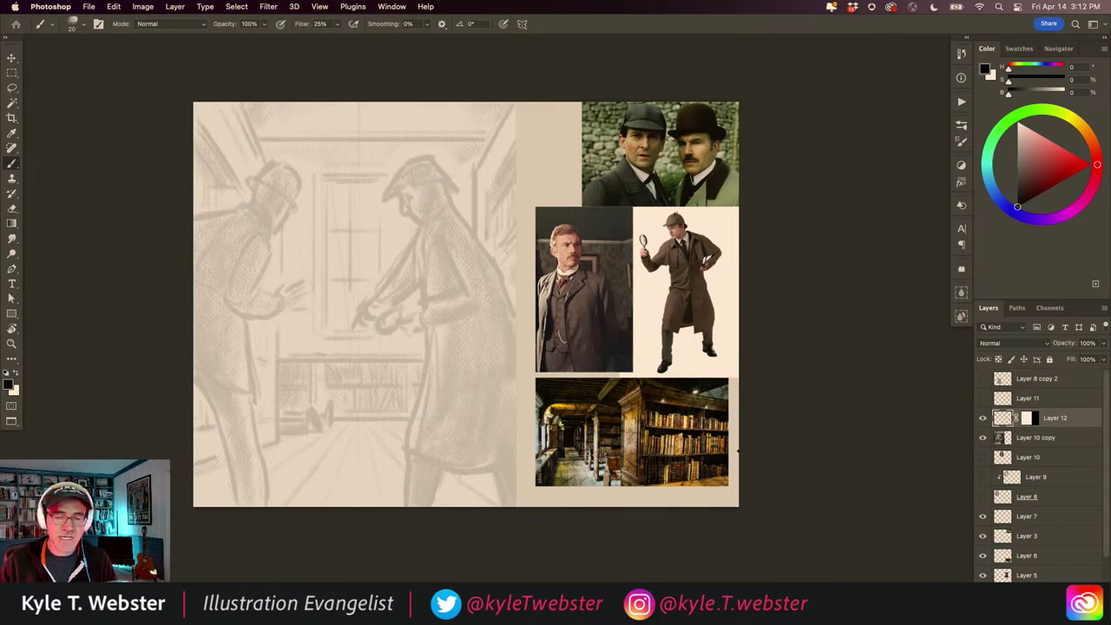
# Step: Switch to a finer sketching brush from Kyle's Drawing Box brushes
pyautogui.click(961, 124)
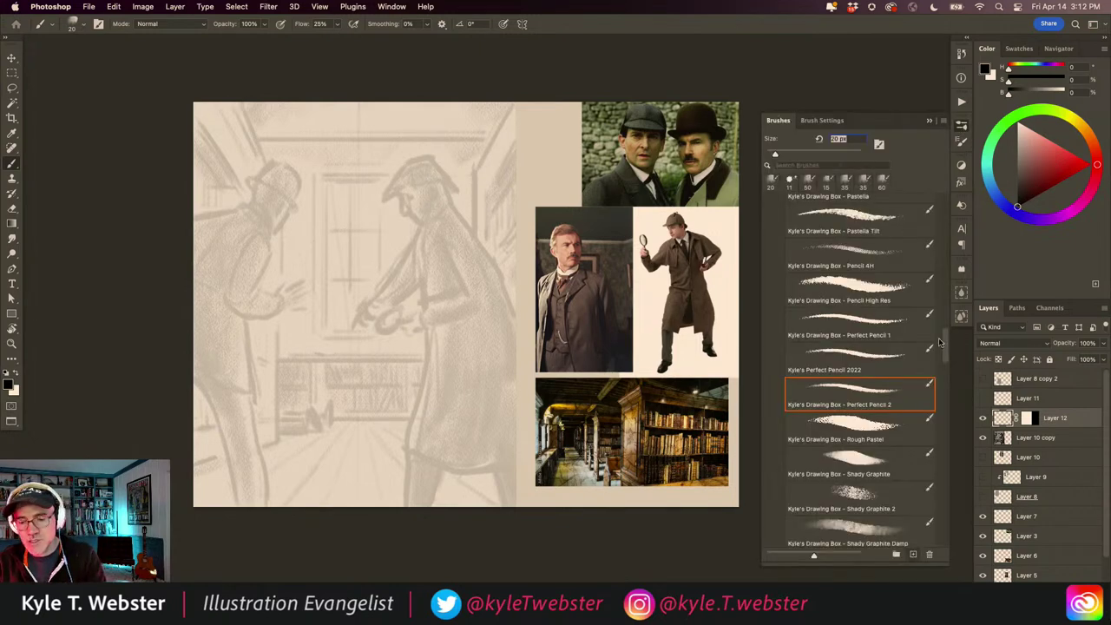
pyautogui.scroll(10, 791, 294)
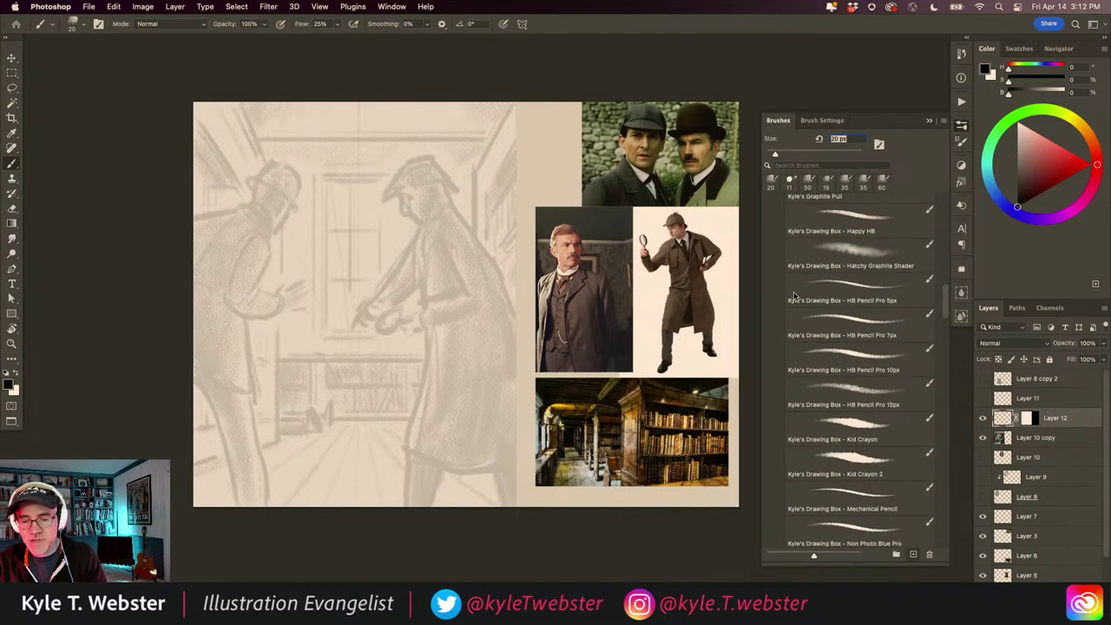
pyautogui.scroll(6, 785, 278)
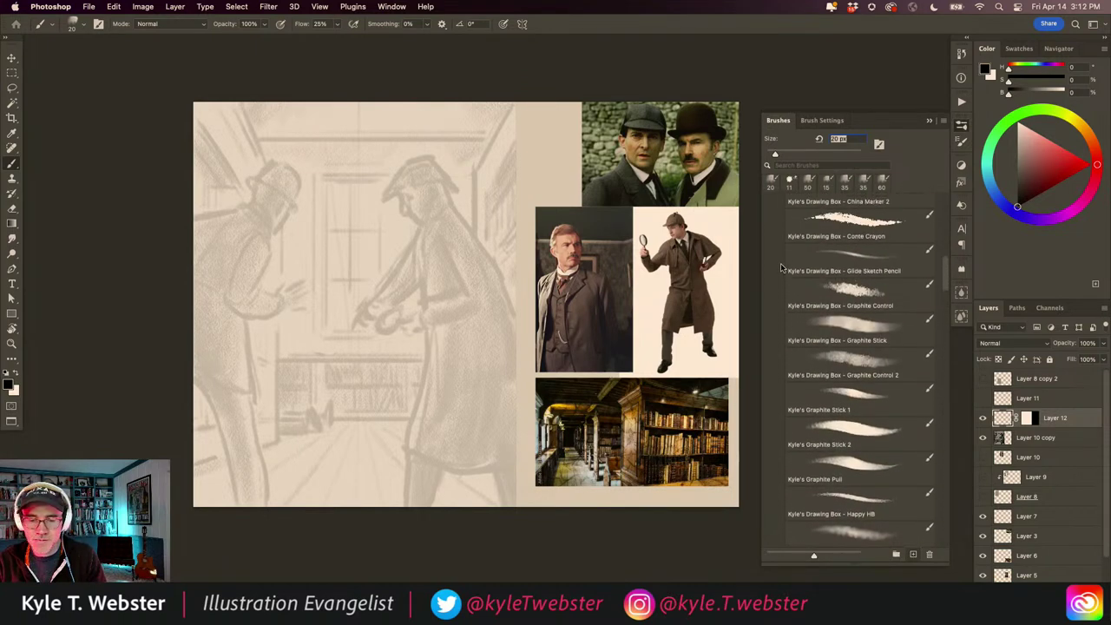
pyautogui.scroll(8, 780, 263)
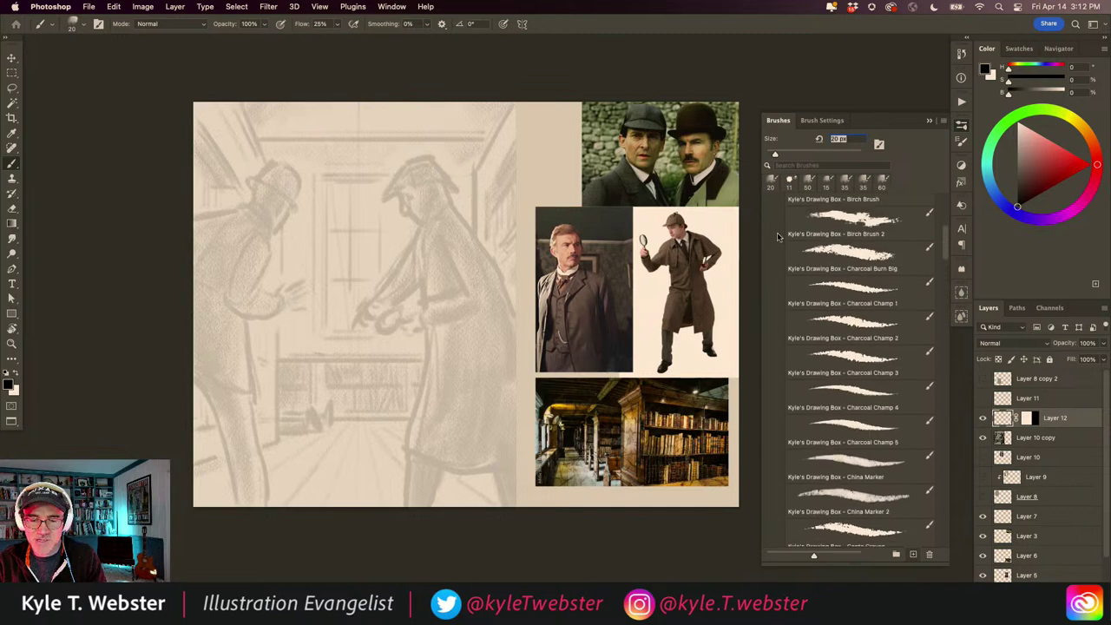
pyautogui.scroll(1, 777, 230)
pyautogui.click(833, 230)
pyautogui.click(930, 121)
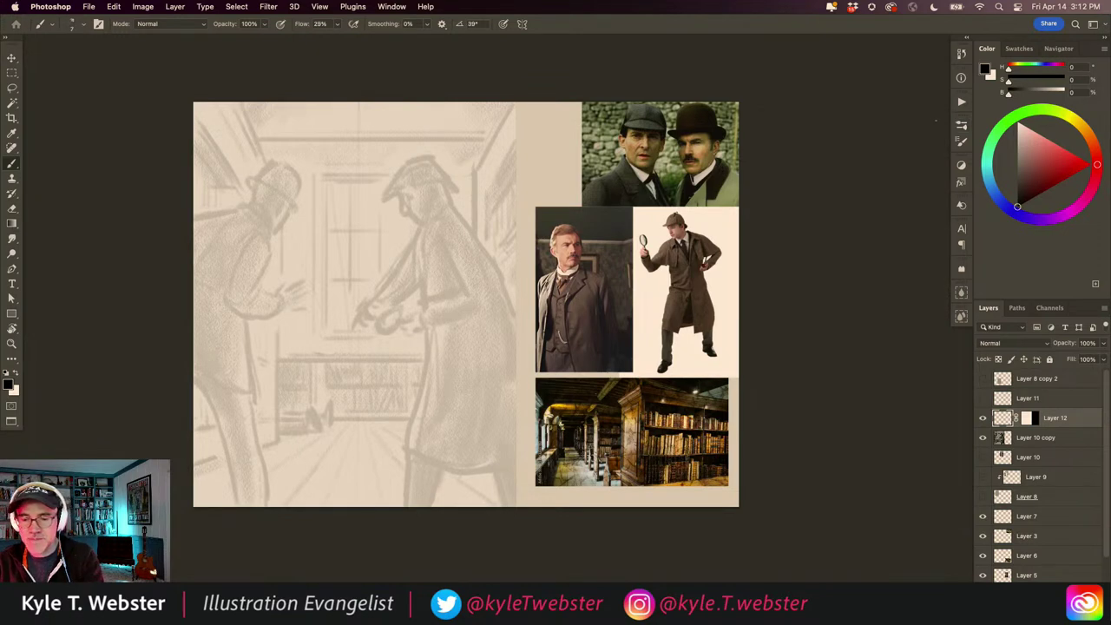
# Step: Set the enlarged sketch layer's opacity to 16% and return to the masked drawing layer
pyautogui.click(1045, 437)
pyautogui.click(1086, 343)
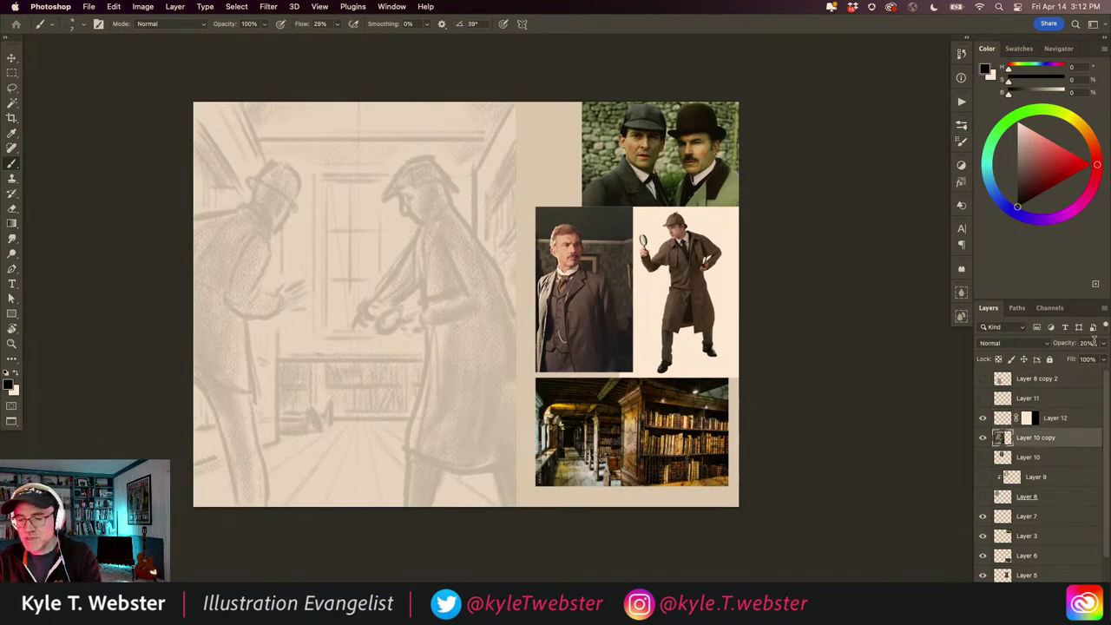
pyautogui.write('16')
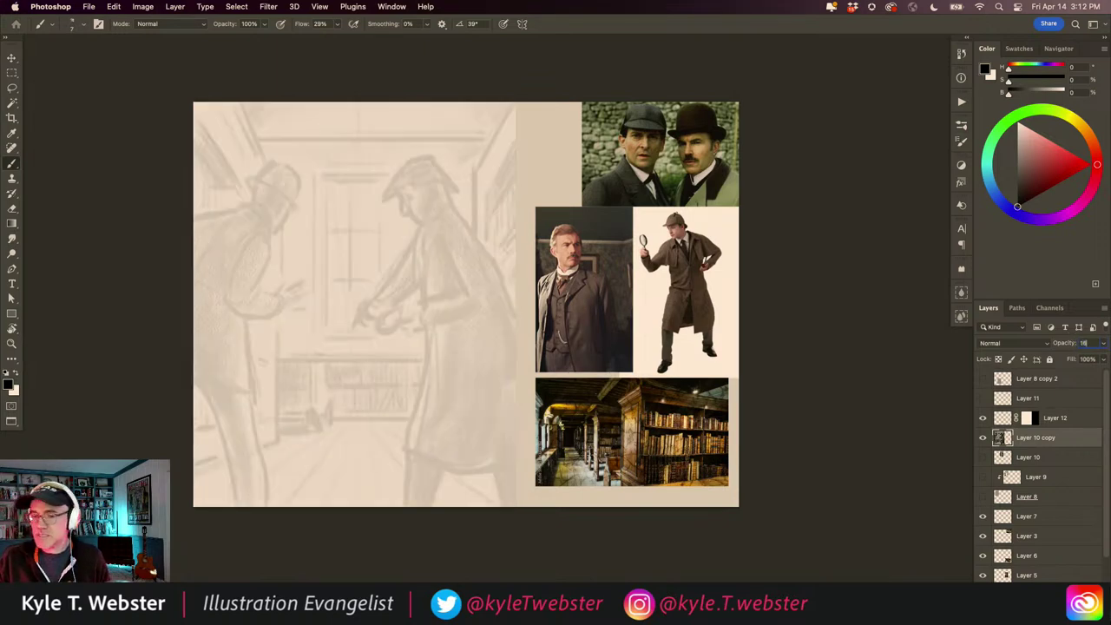
pyautogui.click(1007, 419)
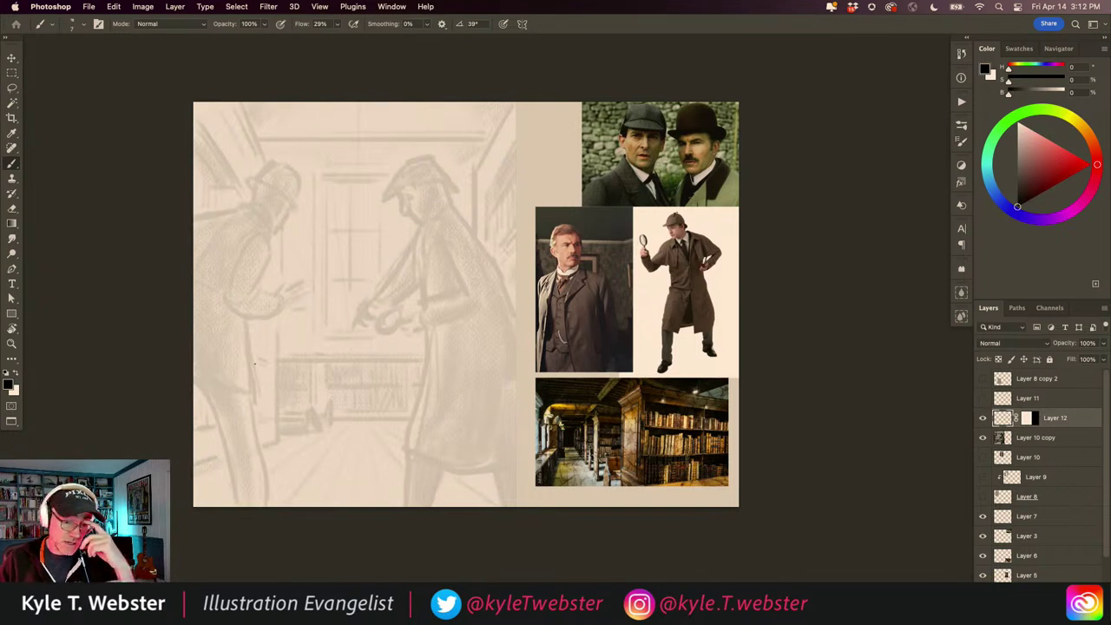
pyautogui.keyDown('super'); pyautogui.click(400, 279); pyautogui.keyUp('super')
pyautogui.moveTo(378, 281); pyautogui.dragTo(374, 297)
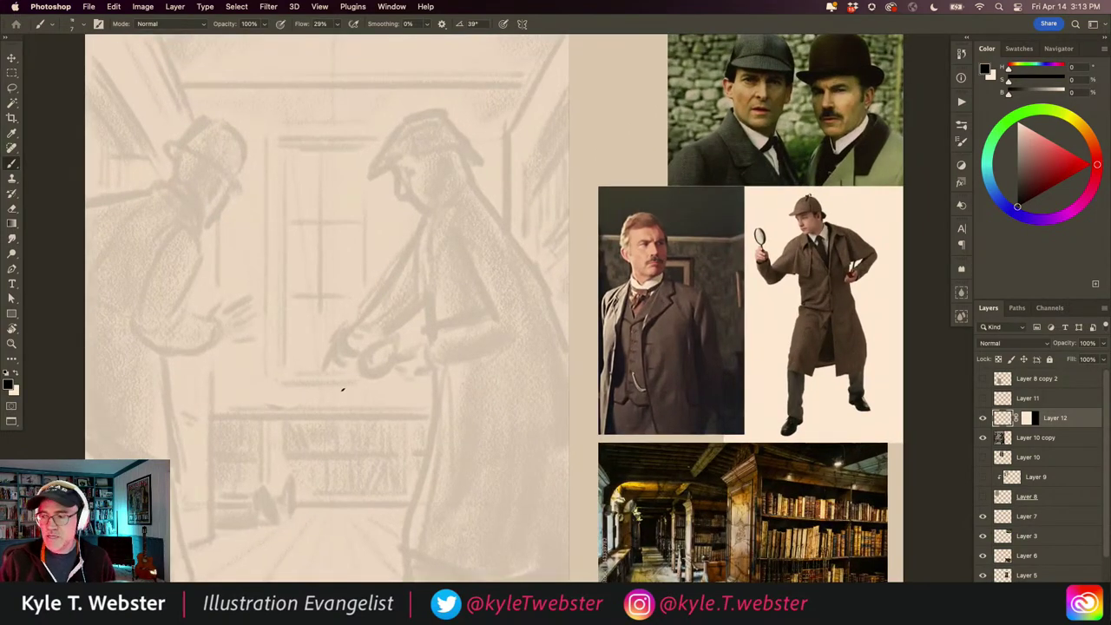
pyautogui.scroll(-2, 352, 368)
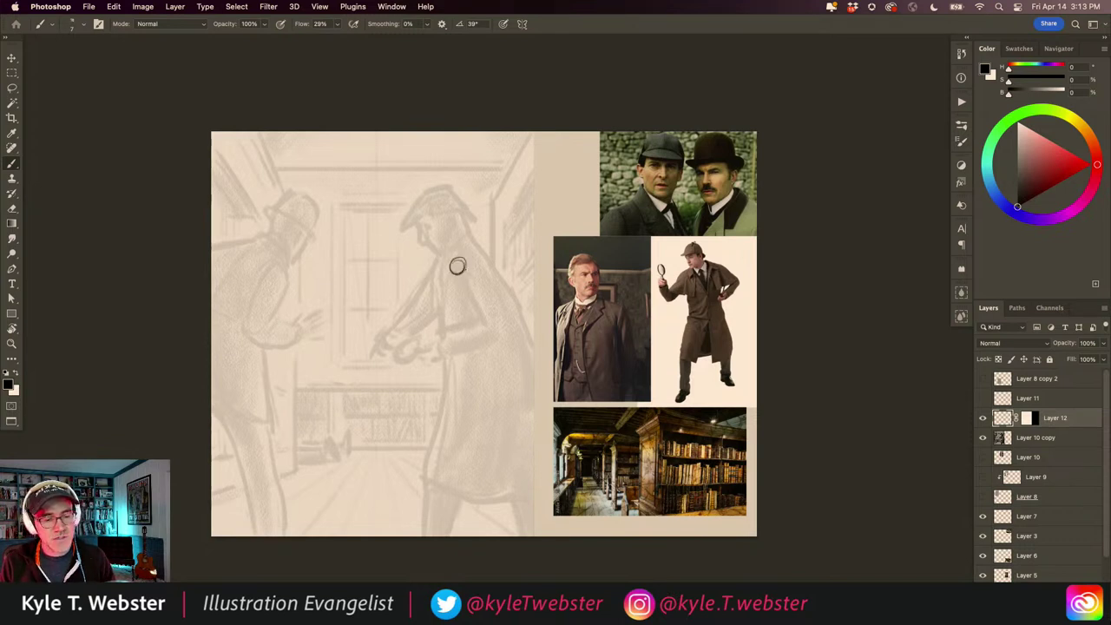
# Step: Sketch Holmes's near arm as simple bones from the shoulder joint, ending in a blocky hand holding a magnifying glass
pyautogui.moveTo(467, 277); pyautogui.dragTo(493, 332)
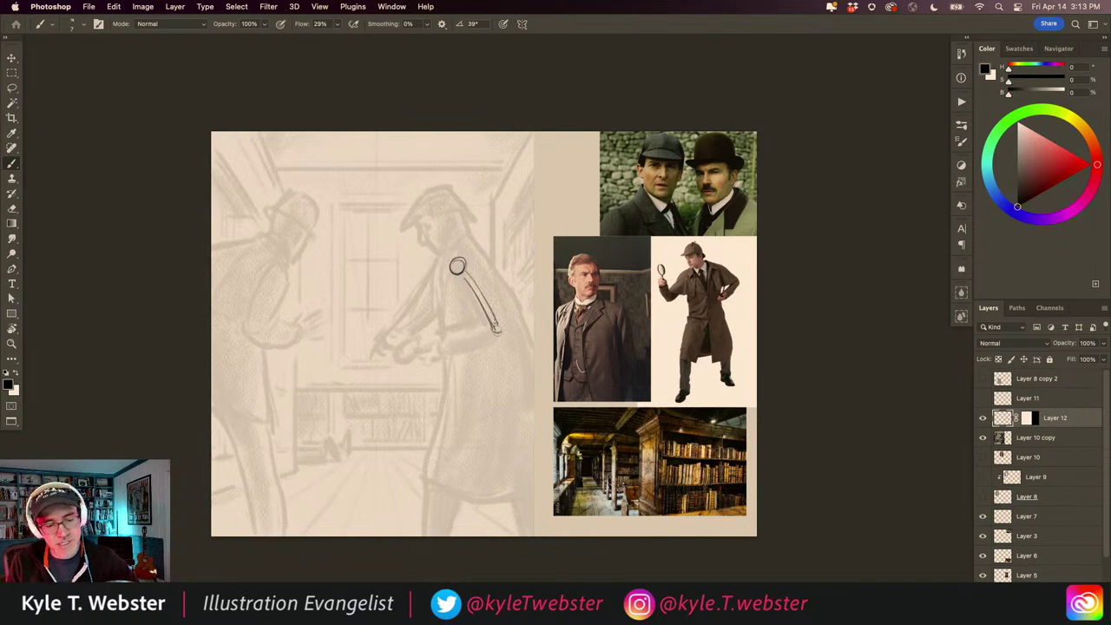
pyautogui.moveTo(490, 330); pyautogui.dragTo(427, 359)
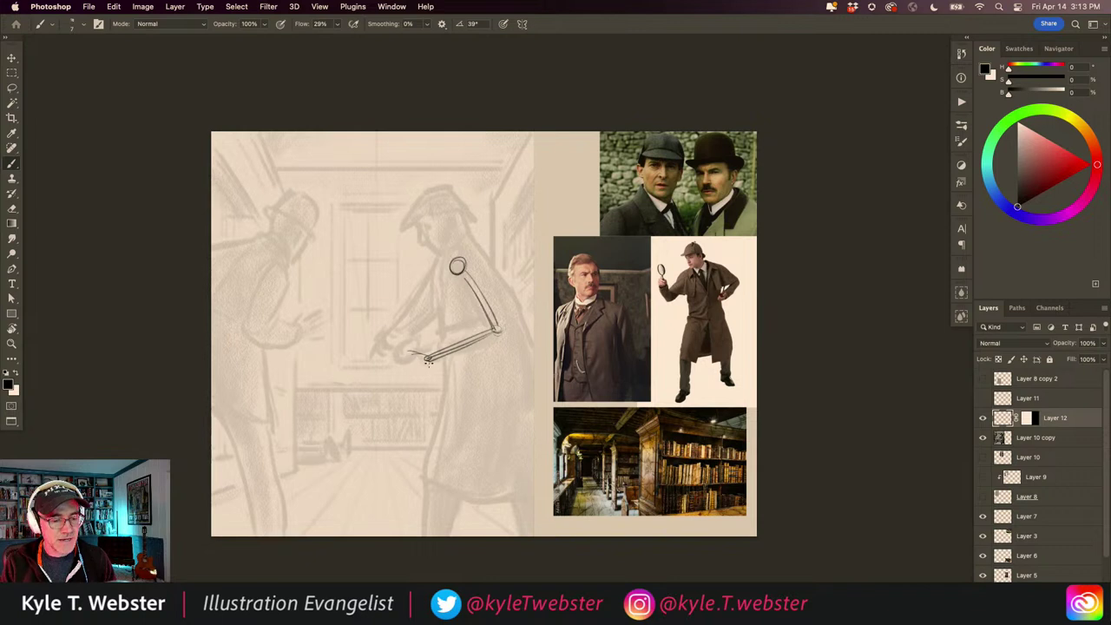
pyautogui.moveTo(427, 362); pyautogui.dragTo(404, 359)
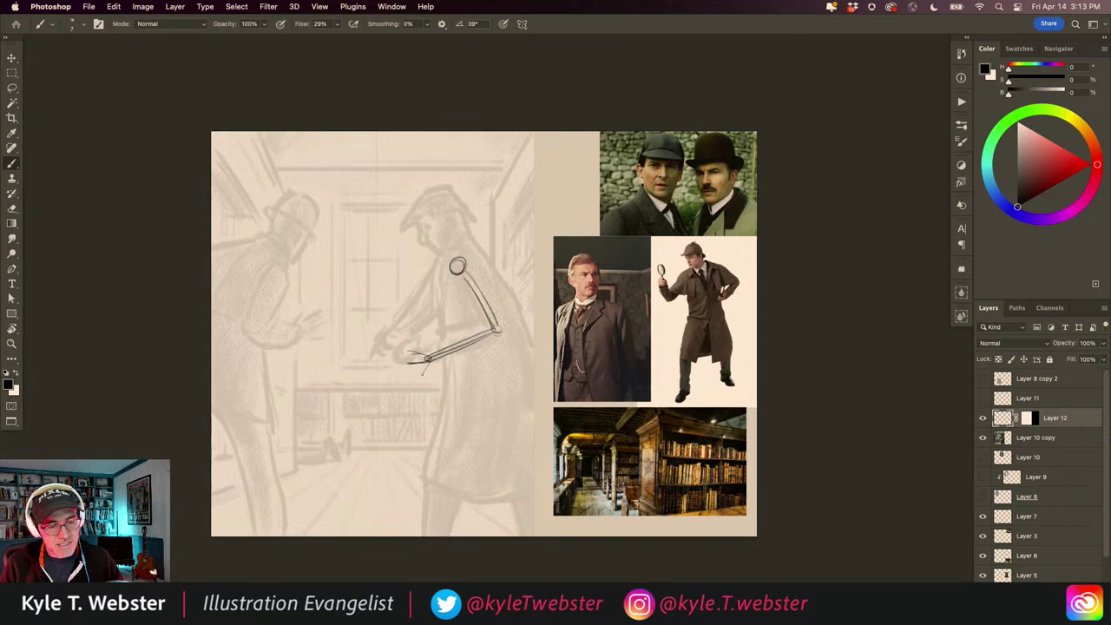
pyautogui.moveTo(427, 359)
pyautogui.mouseDown()
pyautogui.moveTo(401, 362)
pyautogui.moveTo(407, 377)
pyautogui.moveTo(429, 373)
pyautogui.moveTo(399, 361)
pyautogui.moveTo(404, 375)
pyautogui.mouseUp()
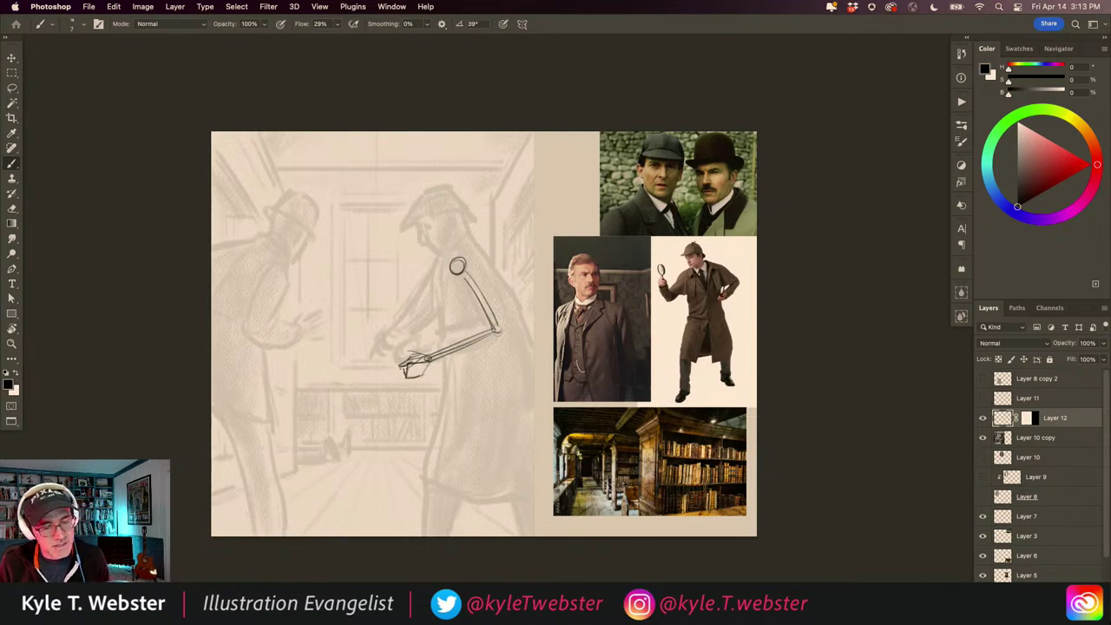
pyautogui.moveTo(404, 362)
pyautogui.mouseDown()
pyautogui.moveTo(370, 372)
pyautogui.moveTo(382, 356)
pyautogui.moveTo(385, 368)
pyautogui.moveTo(428, 361)
pyautogui.moveTo(396, 368)
pyautogui.moveTo(431, 375)
pyautogui.mouseUp()
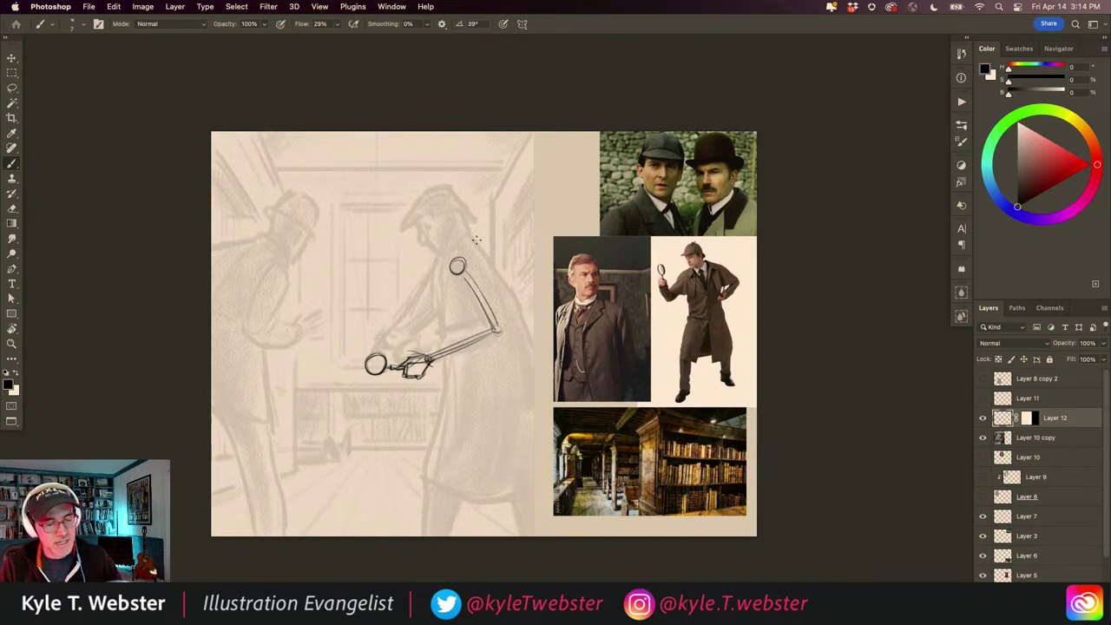
# Step: Reinforce the upper arm and forearm construction lines between Holmes's shoulder, elbow and wrist
pyautogui.moveTo(433, 359); pyautogui.dragTo(495, 335)
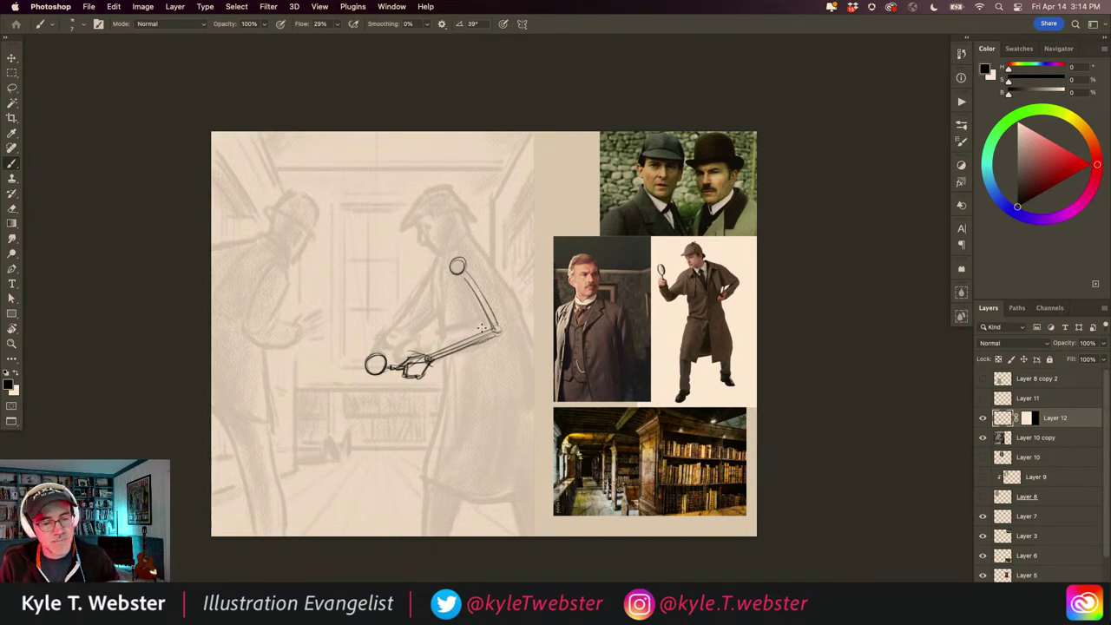
pyautogui.moveTo(476, 287); pyautogui.dragTo(492, 333)
pyautogui.moveTo(468, 275); pyautogui.dragTo(495, 339)
pyautogui.moveTo(485, 314); pyautogui.dragTo(491, 331)
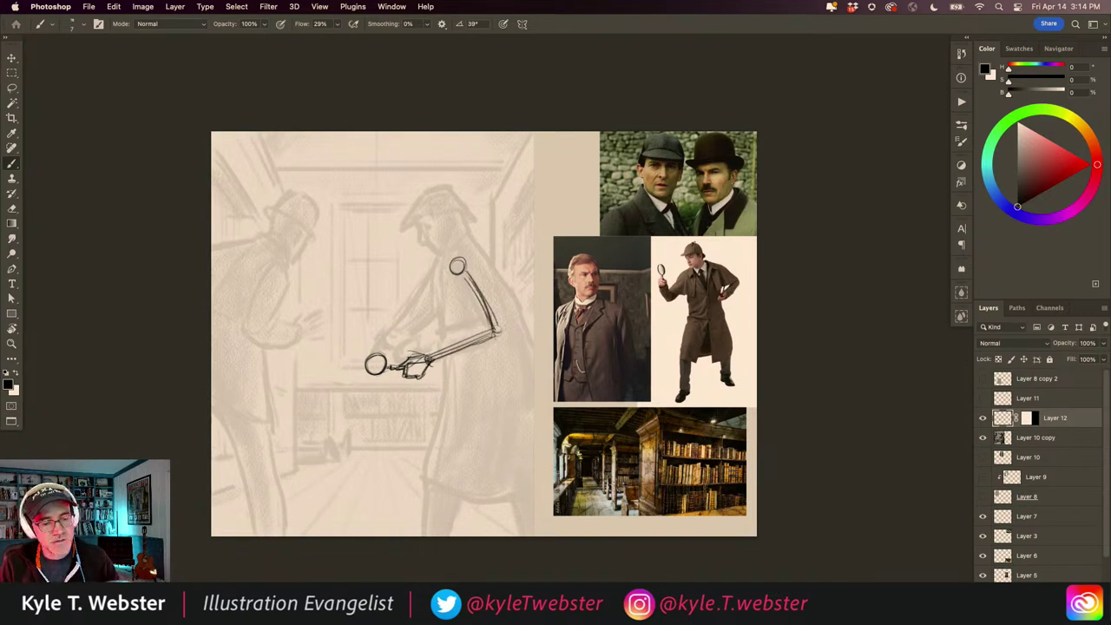
pyautogui.moveTo(461, 268); pyautogui.dragTo(485, 311)
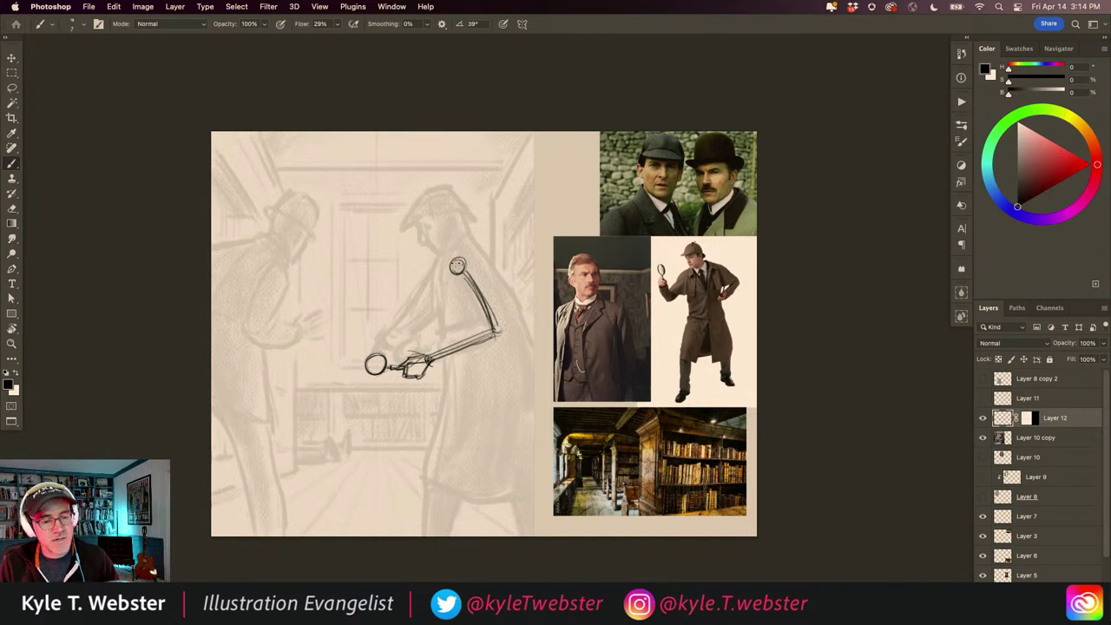
# Step: Outline Holmes's rib cage around the shoulder joint and draw the sloping curve of his back
pyautogui.moveTo(454, 266)
pyautogui.mouseDown()
pyautogui.moveTo(448, 329)
pyautogui.moveTo(441, 297)
pyautogui.moveTo(473, 340)
pyautogui.mouseUp()
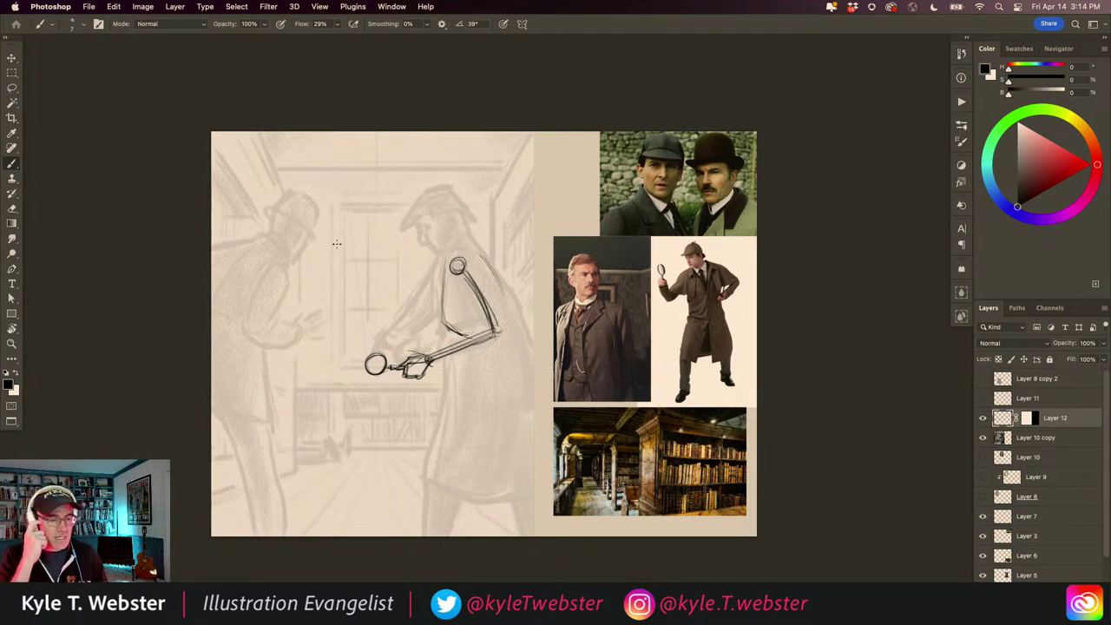
pyautogui.moveTo(477, 252)
pyautogui.mouseDown()
pyautogui.moveTo(509, 303)
pyautogui.moveTo(462, 253)
pyautogui.moveTo(503, 291)
pyautogui.moveTo(531, 349)
pyautogui.mouseUp()
pyautogui.moveTo(493, 280); pyautogui.dragTo(462, 255)
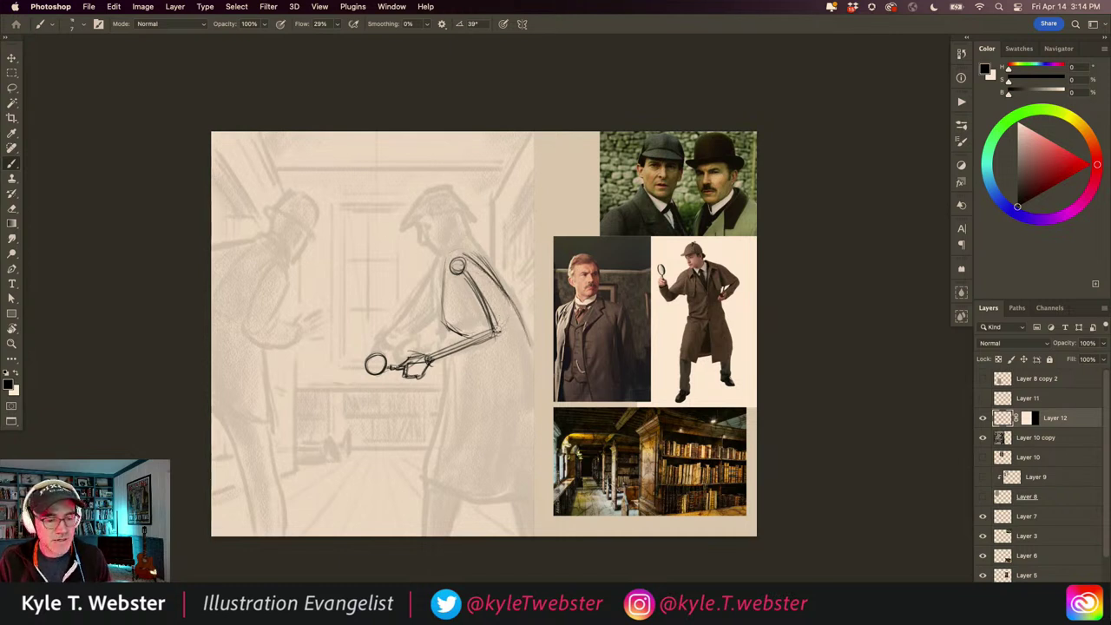
# Step: Mark Holmes's hip and construct his forward leg with a thigh, knee joint and shin running to the drawing's lower edge
pyautogui.moveTo(449, 320)
pyautogui.mouseDown()
pyautogui.moveTo(497, 331)
pyautogui.moveTo(489, 413)
pyautogui.moveTo(522, 394)
pyautogui.moveTo(482, 429)
pyautogui.mouseUp()
pyautogui.moveTo(510, 392); pyautogui.dragTo(434, 483)
pyautogui.moveTo(498, 396); pyautogui.dragTo(434, 471)
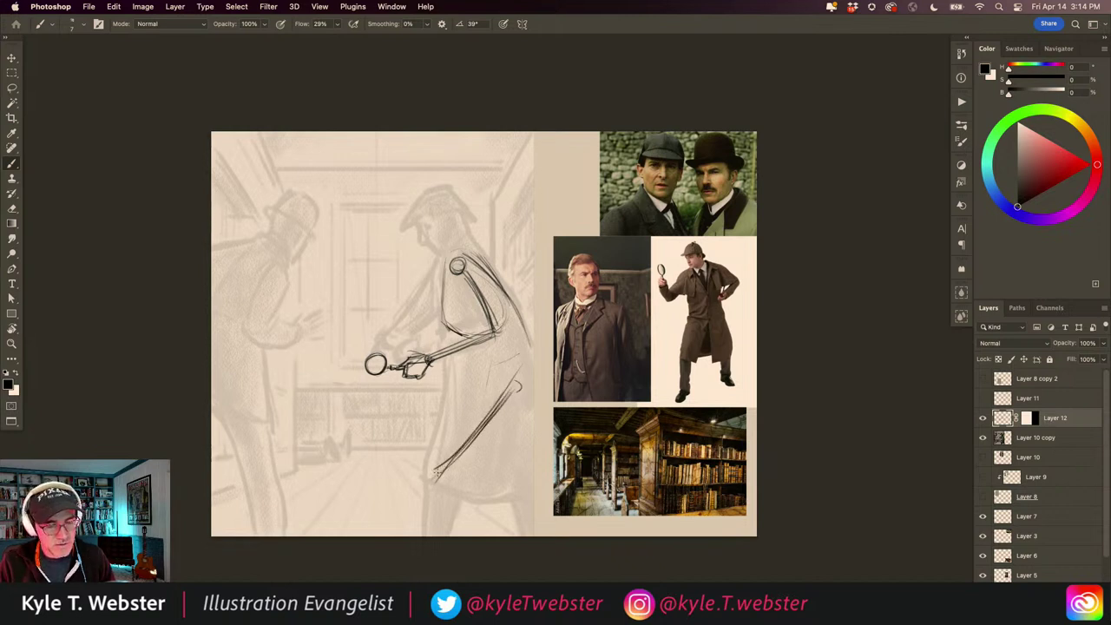
pyautogui.moveTo(478, 426)
pyautogui.mouseDown()
pyautogui.moveTo(434, 473)
pyautogui.moveTo(427, 535)
pyautogui.mouseUp()
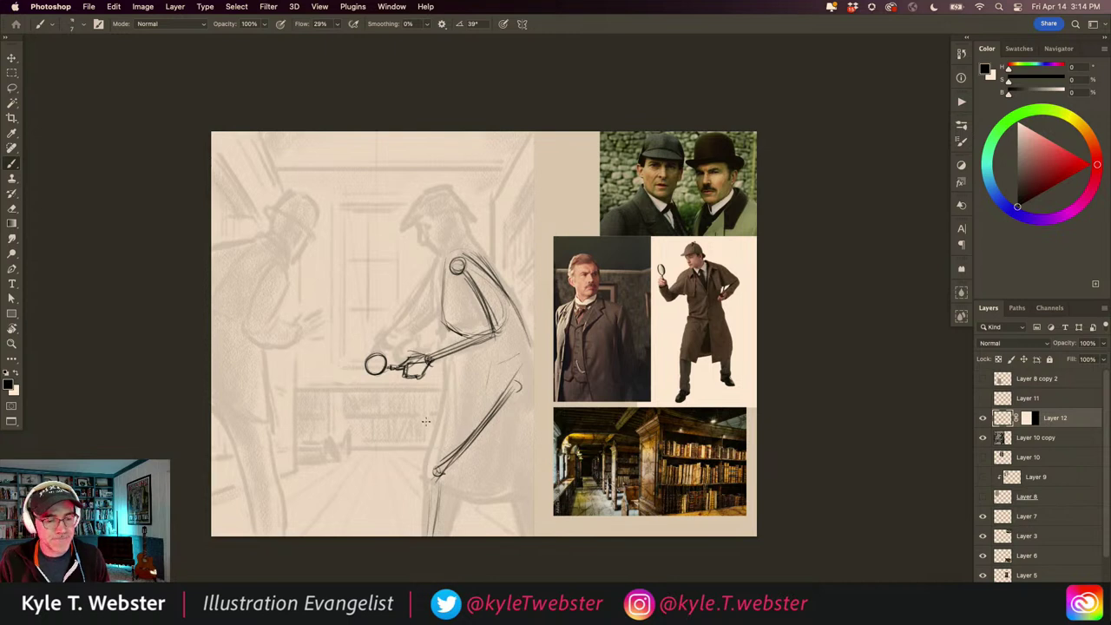
# Step: Construct Holmes's rear leg from the hip through the knee, with the shin angled back to the drawing's edge
pyautogui.moveTo(528, 411); pyautogui.dragTo(522, 440)
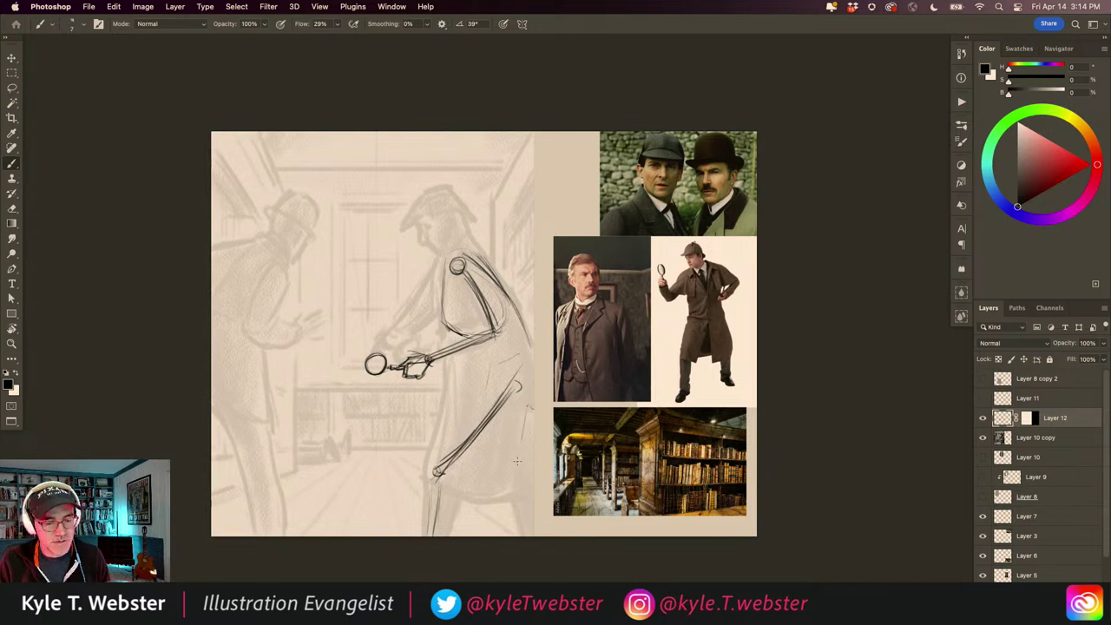
pyautogui.moveTo(524, 401); pyautogui.dragTo(513, 497)
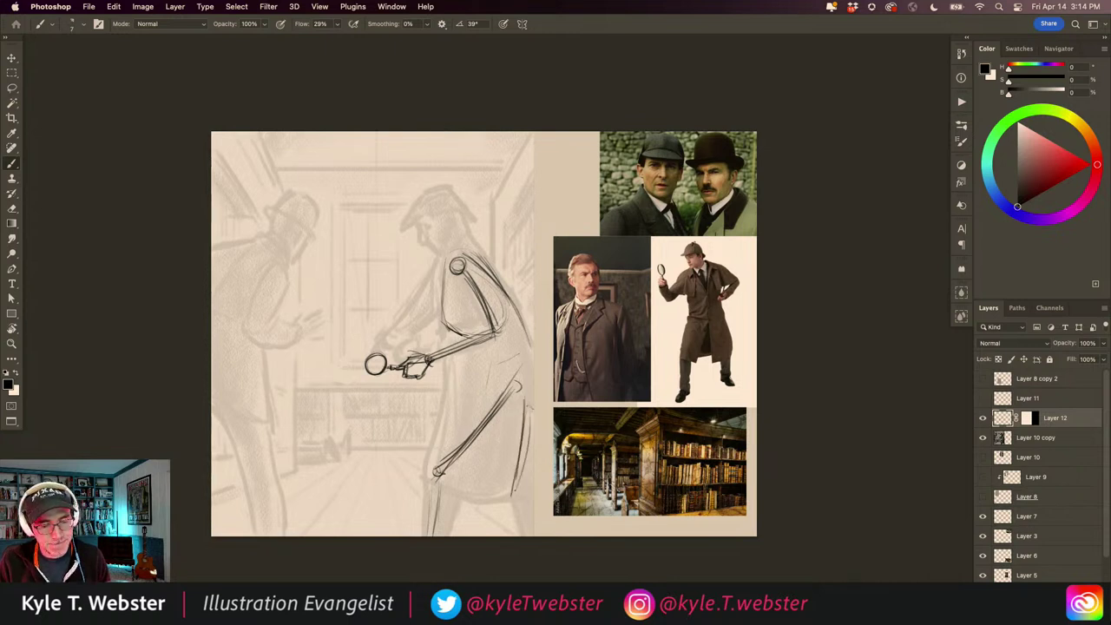
pyautogui.moveTo(529, 424); pyautogui.dragTo(515, 497)
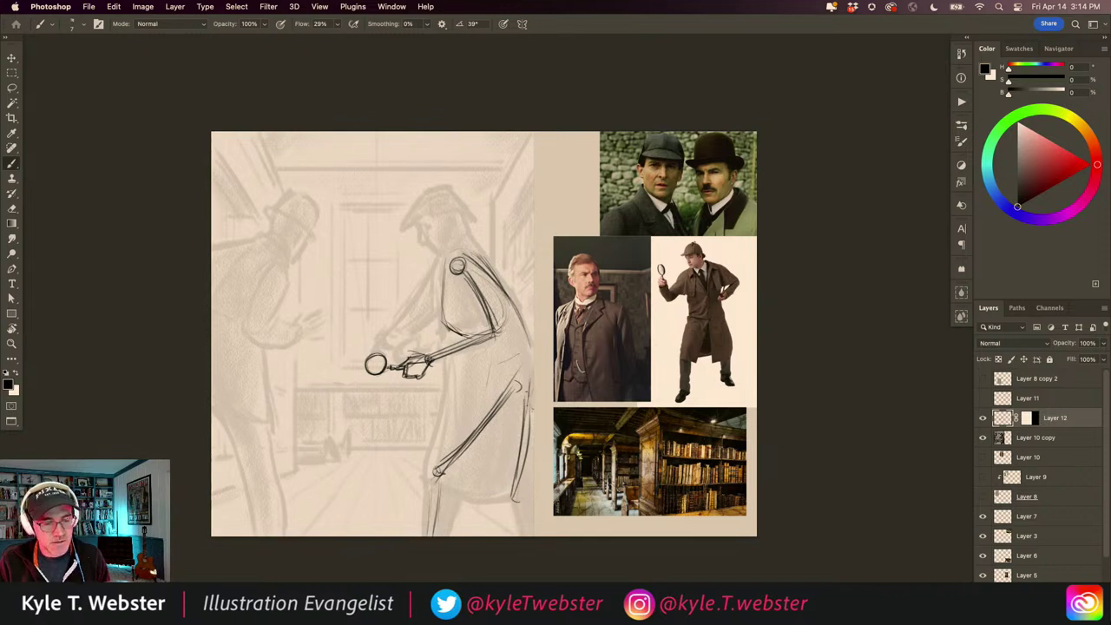
pyautogui.moveTo(532, 356); pyautogui.dragTo(521, 444)
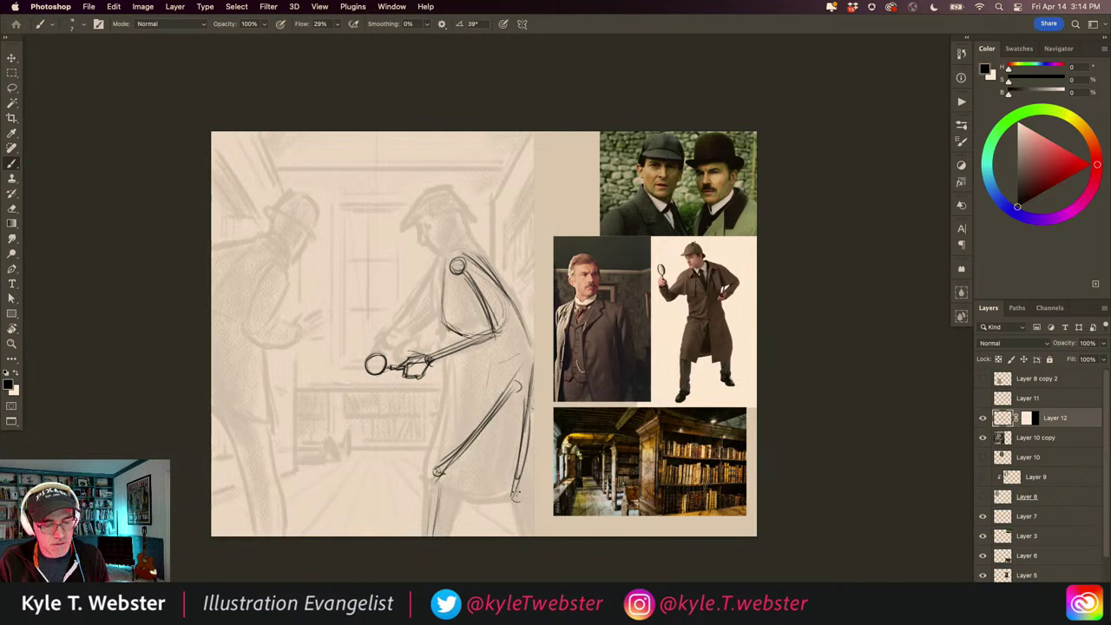
pyautogui.moveTo(514, 484)
pyautogui.mouseDown()
pyautogui.moveTo(524, 524)
pyautogui.moveTo(531, 516)
pyautogui.mouseUp()
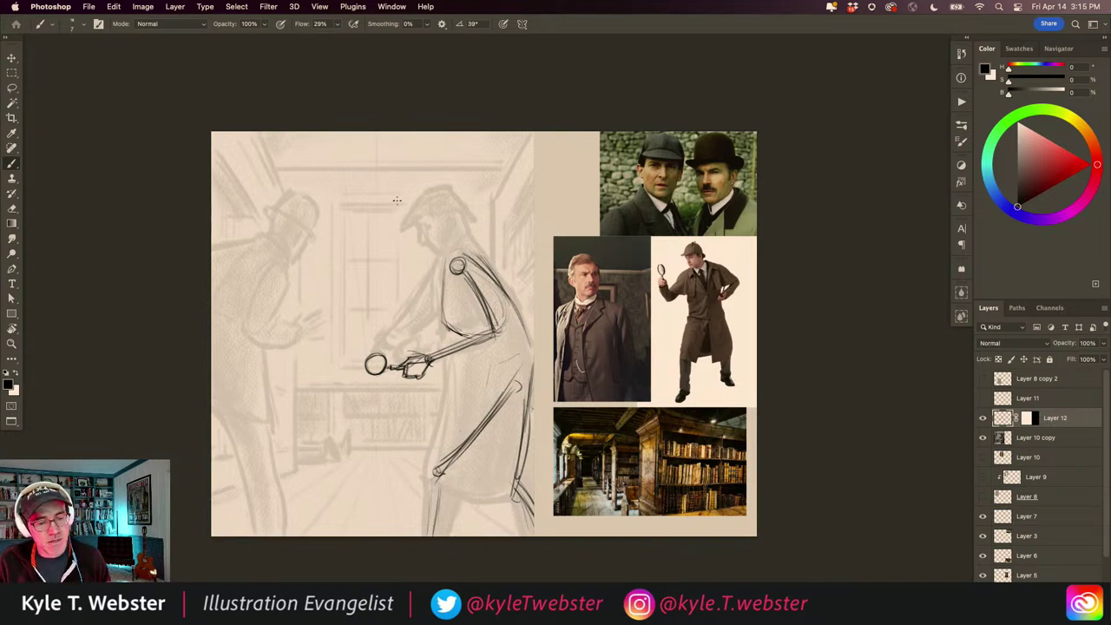
# Step: Firm up the rib cage and construct Holmes's head in profile with neck, jaw, nose, brow and ear
pyautogui.moveTo(446, 303); pyautogui.dragTo(467, 328)
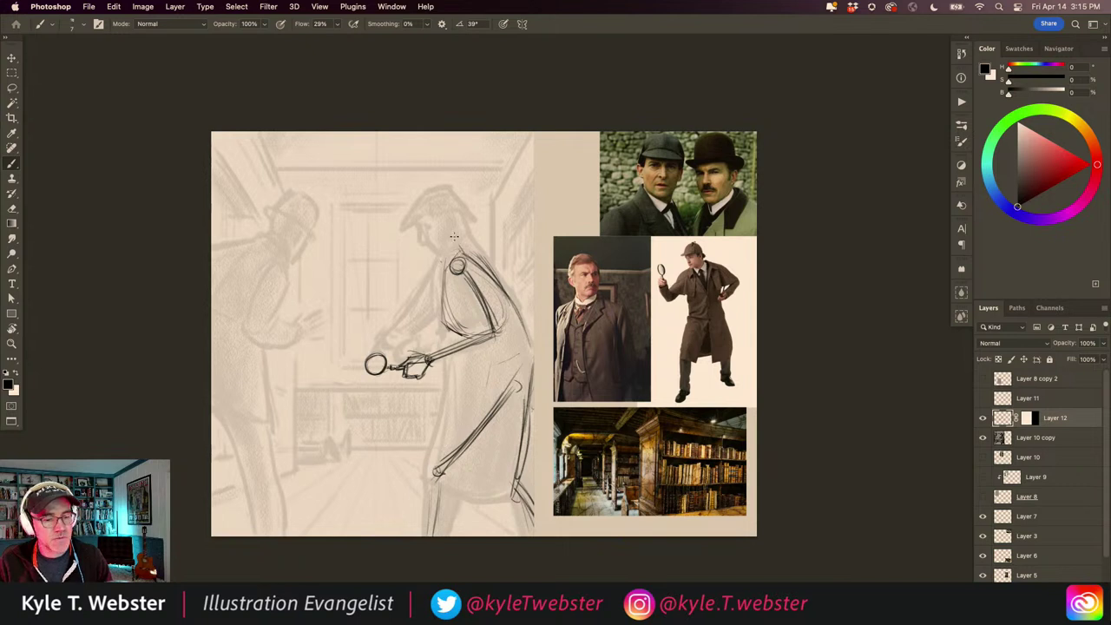
pyautogui.moveTo(452, 230)
pyautogui.mouseDown()
pyautogui.moveTo(465, 253)
pyautogui.moveTo(450, 195)
pyautogui.moveTo(417, 205)
pyautogui.moveTo(425, 255)
pyautogui.moveTo(454, 228)
pyautogui.moveTo(449, 197)
pyautogui.moveTo(410, 214)
pyautogui.moveTo(426, 254)
pyautogui.mouseUp()
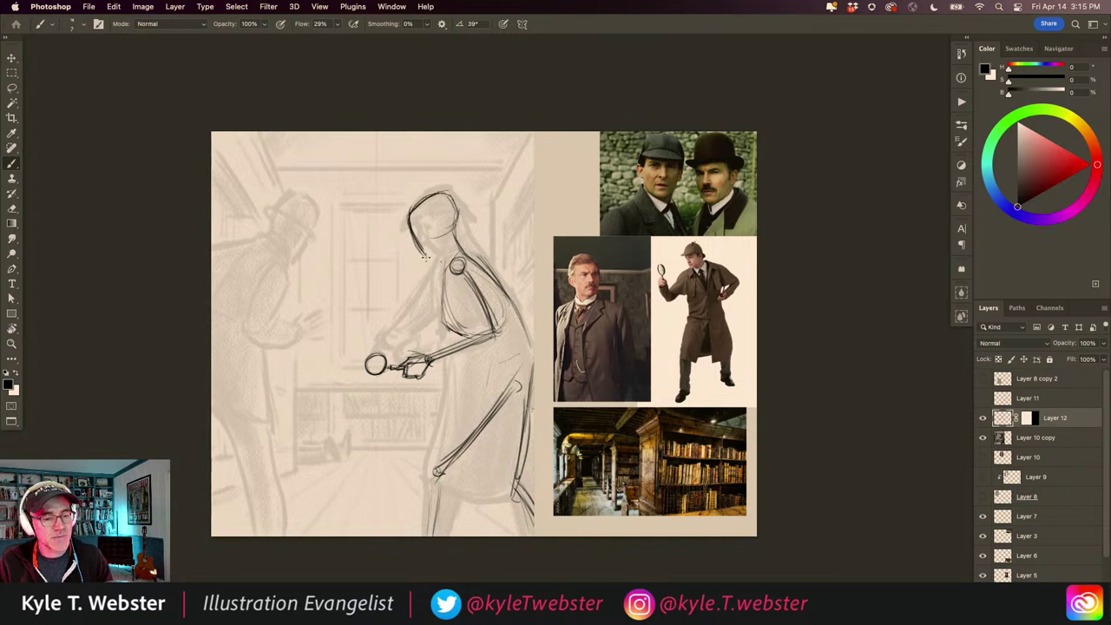
pyautogui.moveTo(417, 215); pyautogui.dragTo(440, 238)
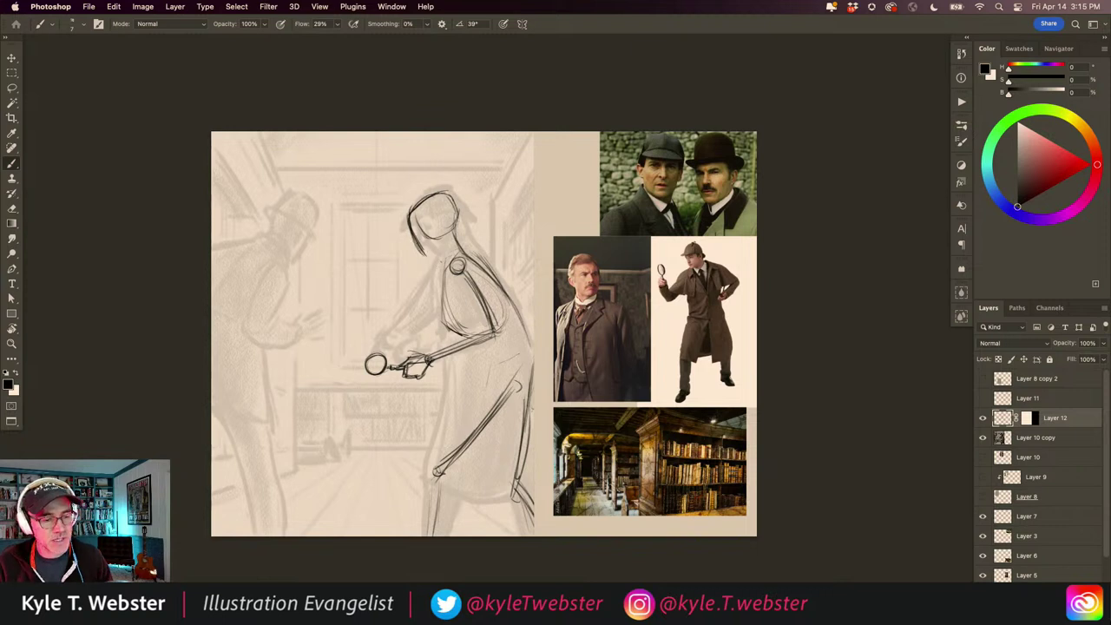
pyautogui.moveTo(413, 238); pyautogui.dragTo(429, 258)
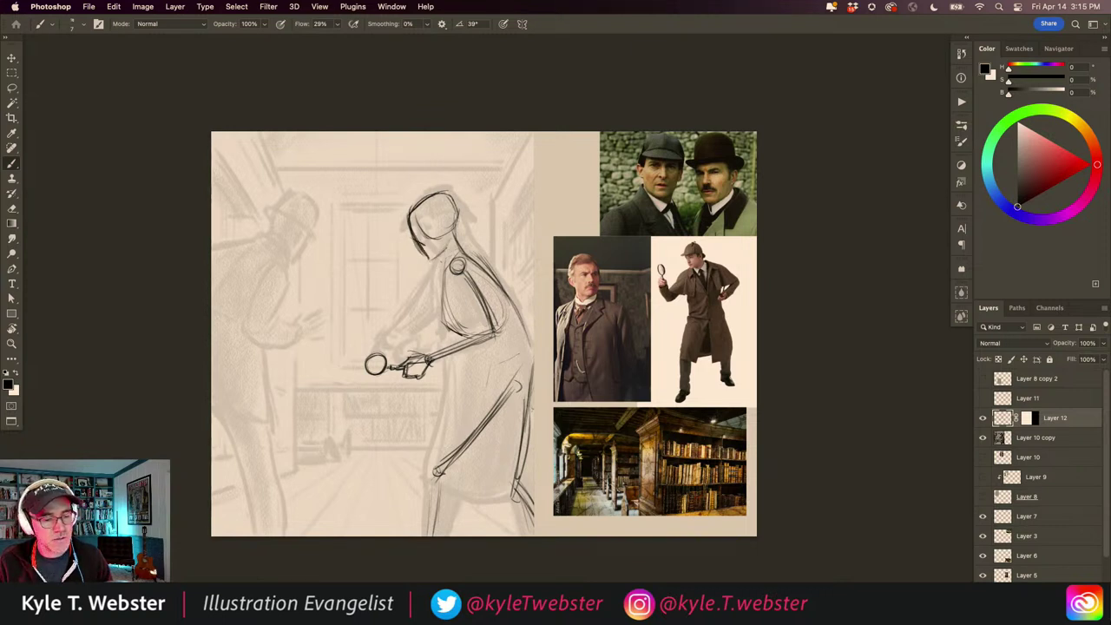
pyautogui.moveTo(409, 220); pyautogui.dragTo(418, 240)
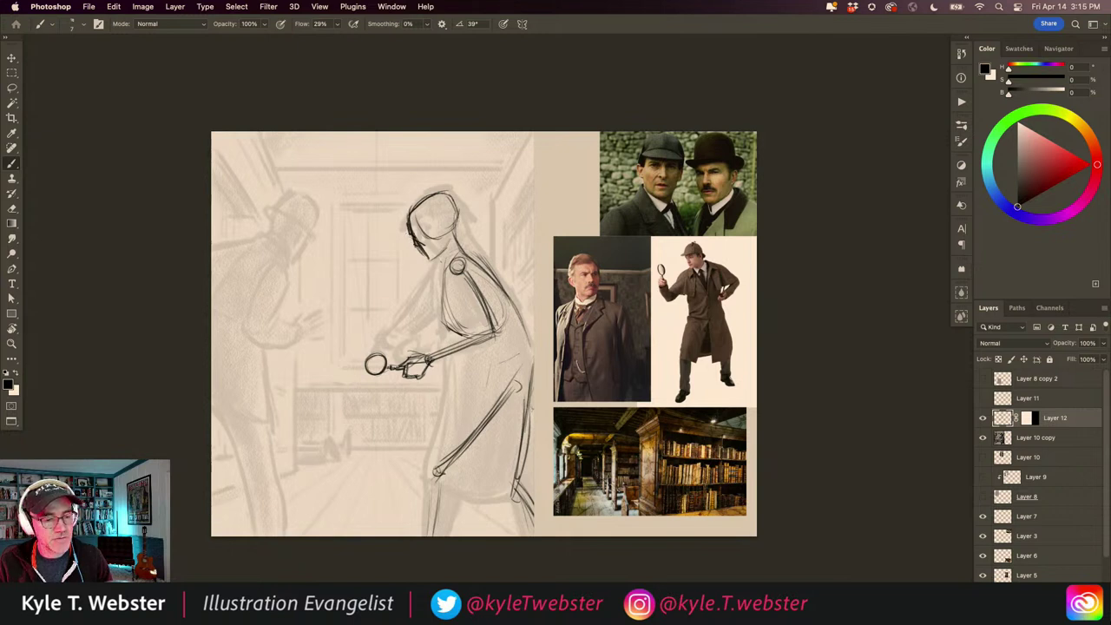
pyautogui.moveTo(414, 243)
pyautogui.mouseDown()
pyautogui.moveTo(429, 258)
pyautogui.moveTo(434, 240)
pyautogui.mouseUp()
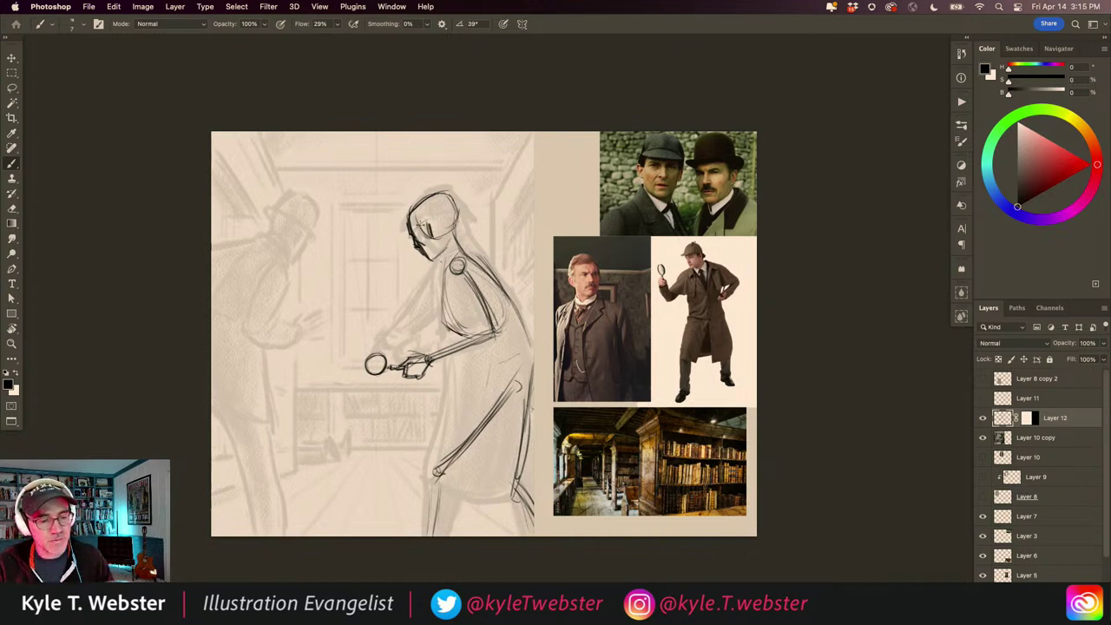
pyautogui.moveTo(421, 219); pyautogui.dragTo(427, 229)
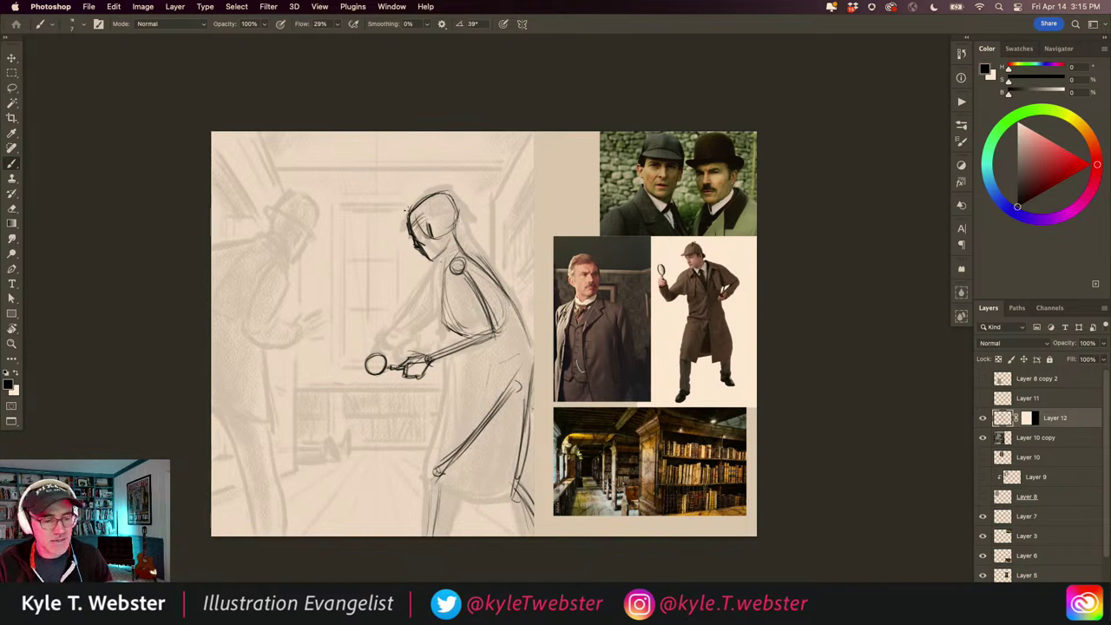
# Step: Draw the deerstalker cap over Holmes's head and add the coat collar and back contour
pyautogui.moveTo(406, 226)
pyautogui.mouseDown()
pyautogui.moveTo(406, 245)
pyautogui.moveTo(404, 212)
pyautogui.moveTo(429, 186)
pyautogui.moveTo(469, 210)
pyautogui.moveTo(445, 196)
pyautogui.moveTo(426, 218)
pyautogui.moveTo(455, 217)
pyautogui.moveTo(436, 188)
pyautogui.moveTo(408, 208)
pyautogui.moveTo(443, 191)
pyautogui.moveTo(465, 217)
pyautogui.moveTo(425, 219)
pyautogui.moveTo(435, 216)
pyautogui.mouseUp()
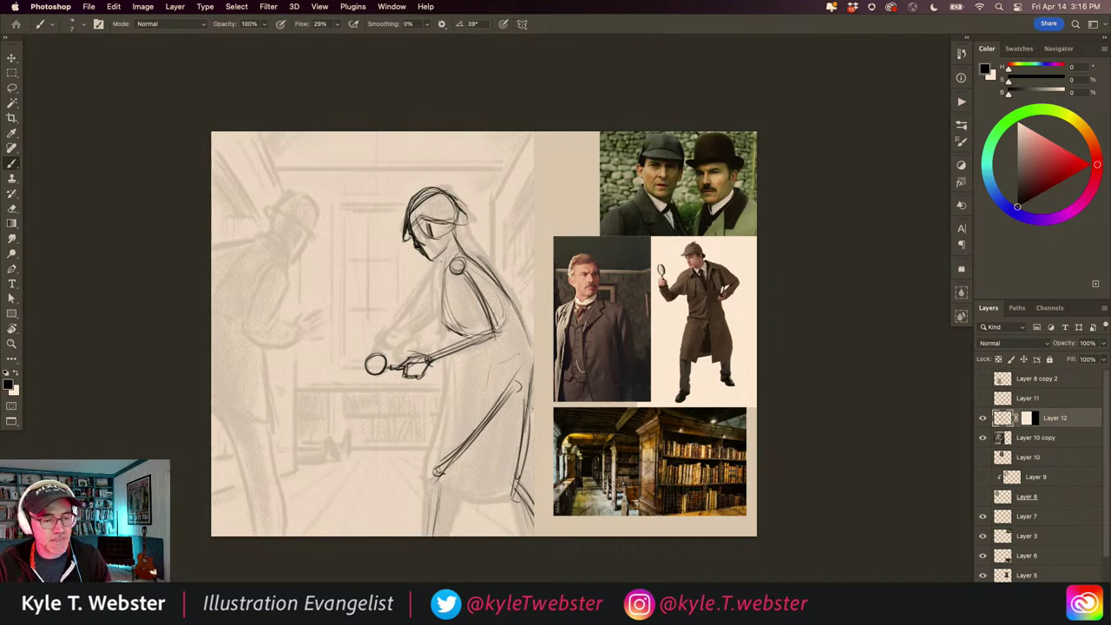
pyautogui.moveTo(417, 217)
pyautogui.mouseDown()
pyautogui.moveTo(420, 196)
pyautogui.moveTo(406, 209)
pyautogui.moveTo(420, 224)
pyautogui.moveTo(419, 195)
pyautogui.moveTo(408, 205)
pyautogui.moveTo(422, 191)
pyautogui.moveTo(451, 208)
pyautogui.moveTo(431, 214)
pyautogui.moveTo(462, 224)
pyautogui.moveTo(465, 209)
pyautogui.moveTo(457, 247)
pyautogui.moveTo(469, 241)
pyautogui.moveTo(474, 254)
pyautogui.moveTo(441, 267)
pyautogui.moveTo(504, 290)
pyautogui.moveTo(532, 340)
pyautogui.mouseUp()
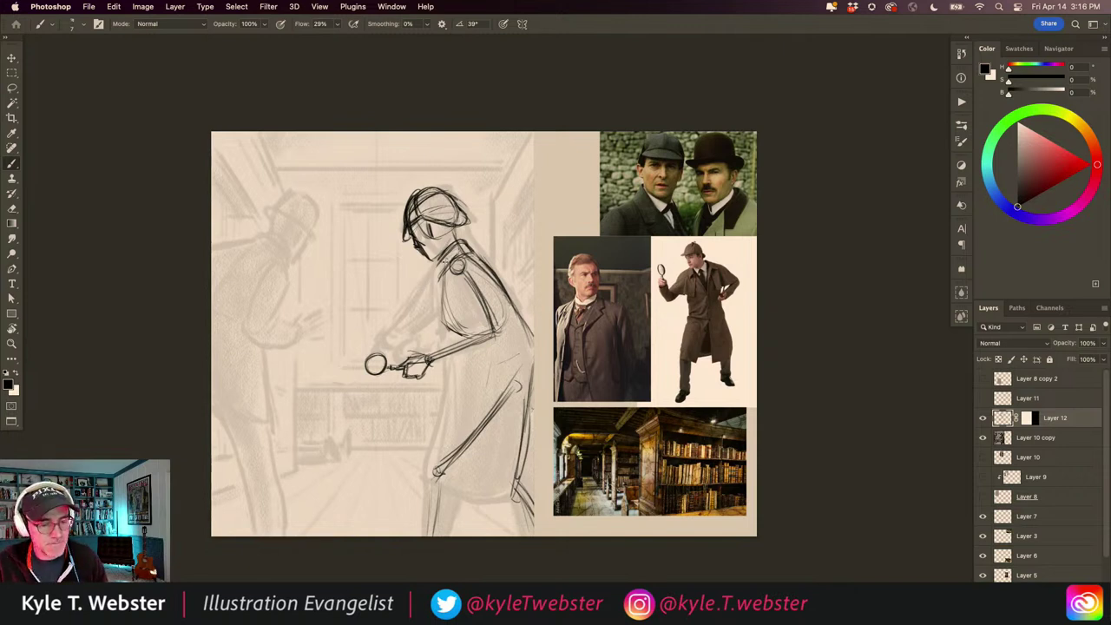
# Step: Draw the coat sleeve around Holmes's near arm, with folds at the elbow and a cuff at the wrist
pyautogui.moveTo(443, 262)
pyautogui.mouseDown()
pyautogui.moveTo(455, 302)
pyautogui.moveTo(500, 316)
pyautogui.mouseUp()
pyautogui.moveTo(475, 269)
pyautogui.mouseDown()
pyautogui.moveTo(500, 311)
pyautogui.moveTo(448, 309)
pyautogui.moveTo(467, 314)
pyautogui.moveTo(483, 347)
pyautogui.moveTo(465, 346)
pyautogui.mouseUp()
pyautogui.moveTo(491, 300); pyautogui.dragTo(503, 330)
pyautogui.moveTo(494, 309)
pyautogui.mouseDown()
pyautogui.moveTo(507, 336)
pyautogui.moveTo(456, 357)
pyautogui.moveTo(445, 355)
pyautogui.moveTo(441, 335)
pyautogui.moveTo(434, 366)
pyautogui.mouseUp()
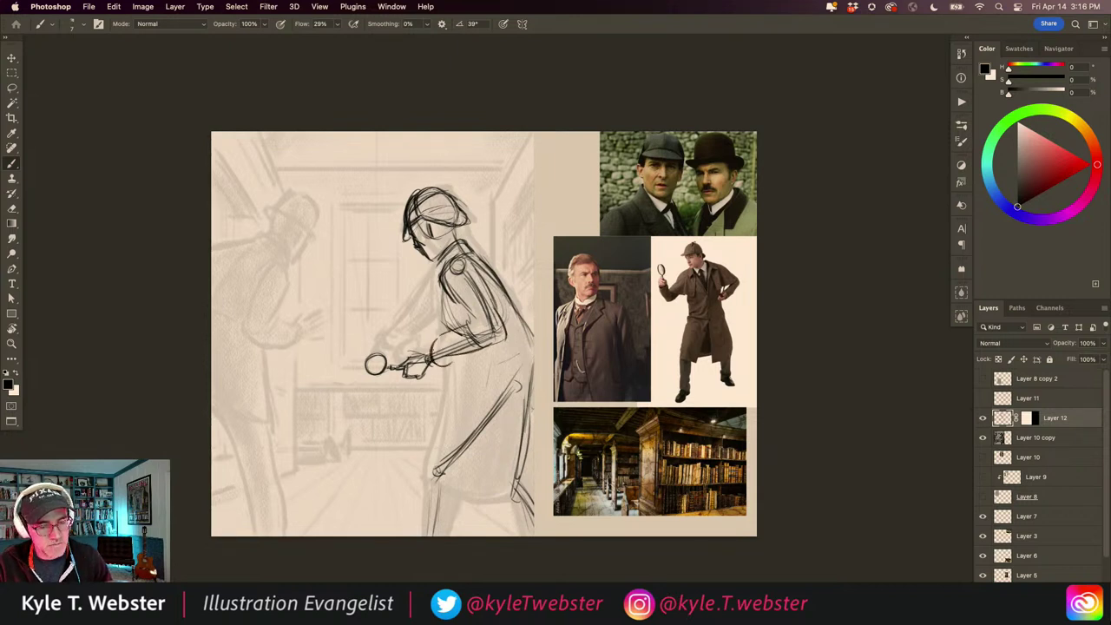
pyautogui.moveTo(467, 330)
pyautogui.mouseDown()
pyautogui.moveTo(425, 352)
pyautogui.moveTo(429, 366)
pyautogui.mouseUp()
pyautogui.moveTo(453, 361)
pyautogui.mouseDown()
pyautogui.moveTo(434, 369)
pyautogui.moveTo(444, 370)
pyautogui.mouseUp()
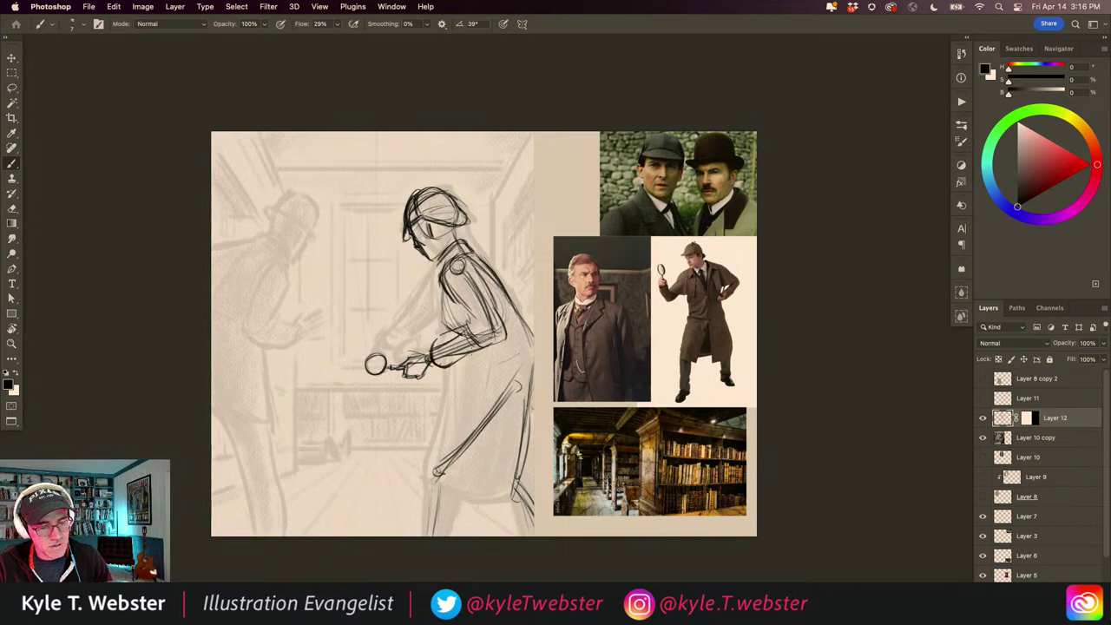
pyautogui.moveTo(489, 339)
pyautogui.mouseDown()
pyautogui.moveTo(457, 362)
pyautogui.moveTo(466, 325)
pyautogui.moveTo(433, 341)
pyautogui.moveTo(441, 376)
pyautogui.moveTo(460, 363)
pyautogui.moveTo(449, 366)
pyautogui.mouseUp()
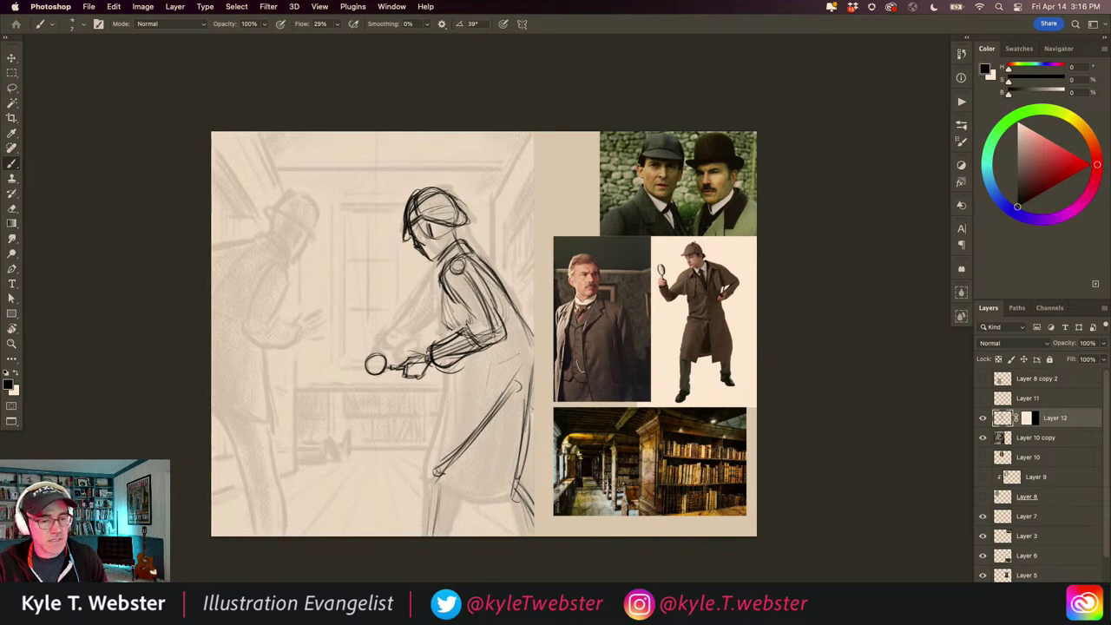
# Step: Sketch the coat's lapel and front edge down Holmes's chest to the forearm
pyautogui.moveTo(441, 259)
pyautogui.mouseDown()
pyautogui.moveTo(423, 286)
pyautogui.moveTo(431, 302)
pyautogui.moveTo(438, 288)
pyautogui.moveTo(429, 303)
pyautogui.mouseUp()
pyautogui.moveTo(433, 272)
pyautogui.mouseDown()
pyautogui.moveTo(443, 314)
pyautogui.moveTo(428, 312)
pyautogui.moveTo(428, 340)
pyautogui.mouseUp()
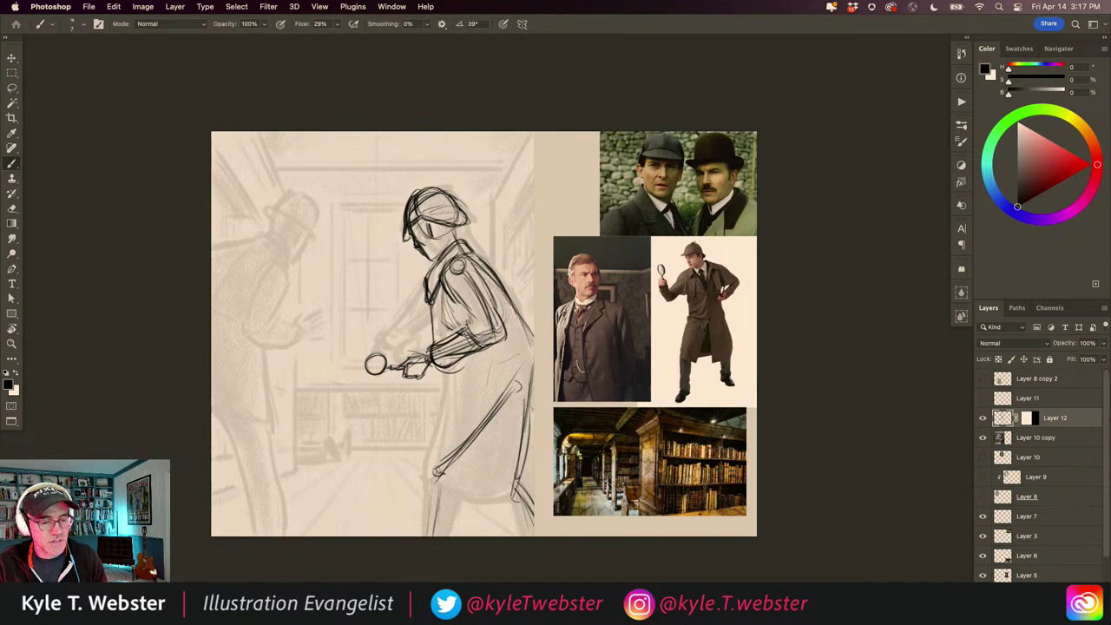
pyautogui.moveTo(434, 302)
pyautogui.mouseDown()
pyautogui.moveTo(435, 353)
pyautogui.moveTo(434, 342)
pyautogui.mouseUp()
pyautogui.moveTo(441, 303); pyautogui.dragTo(436, 339)
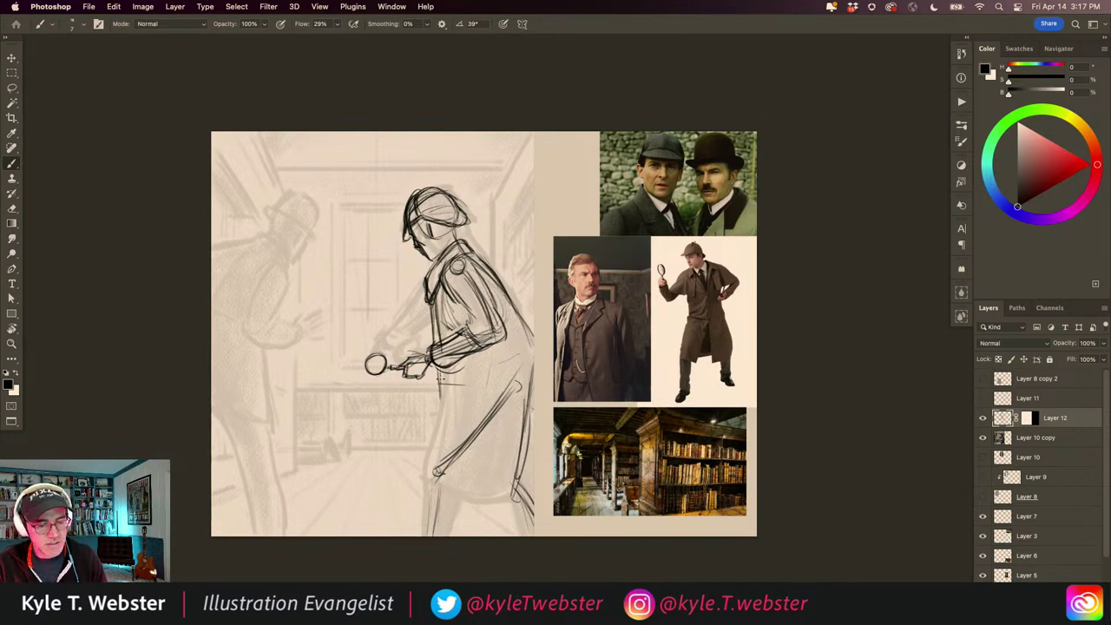
# Step: Draw the coat's waist folds and pocket, then its flared front edge and curved hem around the legs
pyautogui.moveTo(468, 370); pyautogui.dragTo(441, 390)
pyautogui.moveTo(486, 352)
pyautogui.mouseDown()
pyautogui.moveTo(437, 393)
pyautogui.moveTo(431, 419)
pyautogui.mouseUp()
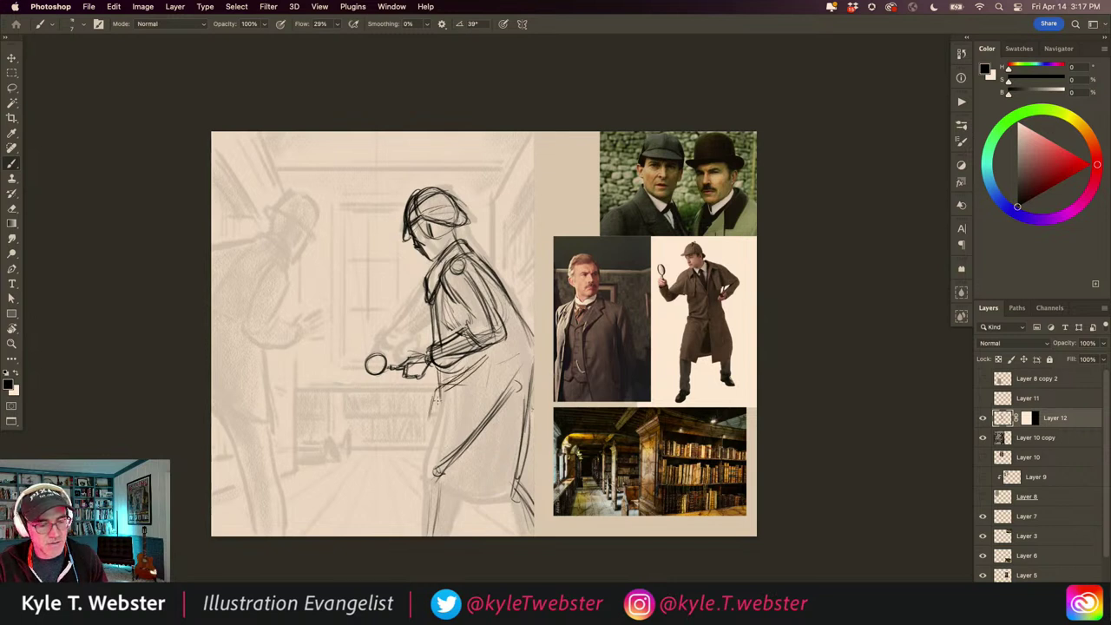
pyautogui.moveTo(439, 363); pyautogui.dragTo(443, 389)
pyautogui.moveTo(443, 380)
pyautogui.mouseDown()
pyautogui.moveTo(428, 427)
pyautogui.moveTo(454, 406)
pyautogui.moveTo(466, 419)
pyautogui.moveTo(437, 399)
pyautogui.moveTo(486, 392)
pyautogui.moveTo(428, 406)
pyautogui.moveTo(408, 478)
pyautogui.mouseUp()
pyautogui.moveTo(414, 437)
pyautogui.mouseDown()
pyautogui.moveTo(406, 483)
pyautogui.moveTo(477, 512)
pyautogui.mouseUp()
# Step: Outline the forward trouser leg below the coat hem and darken the fingers gripping the magnifying glass
pyautogui.moveTo(429, 479)
pyautogui.mouseDown()
pyautogui.moveTo(406, 495)
pyautogui.moveTo(530, 519)
pyautogui.moveTo(439, 501)
pyautogui.moveTo(410, 467)
pyautogui.moveTo(412, 520)
pyautogui.mouseUp()
pyautogui.moveTo(413, 480); pyautogui.dragTo(411, 530)
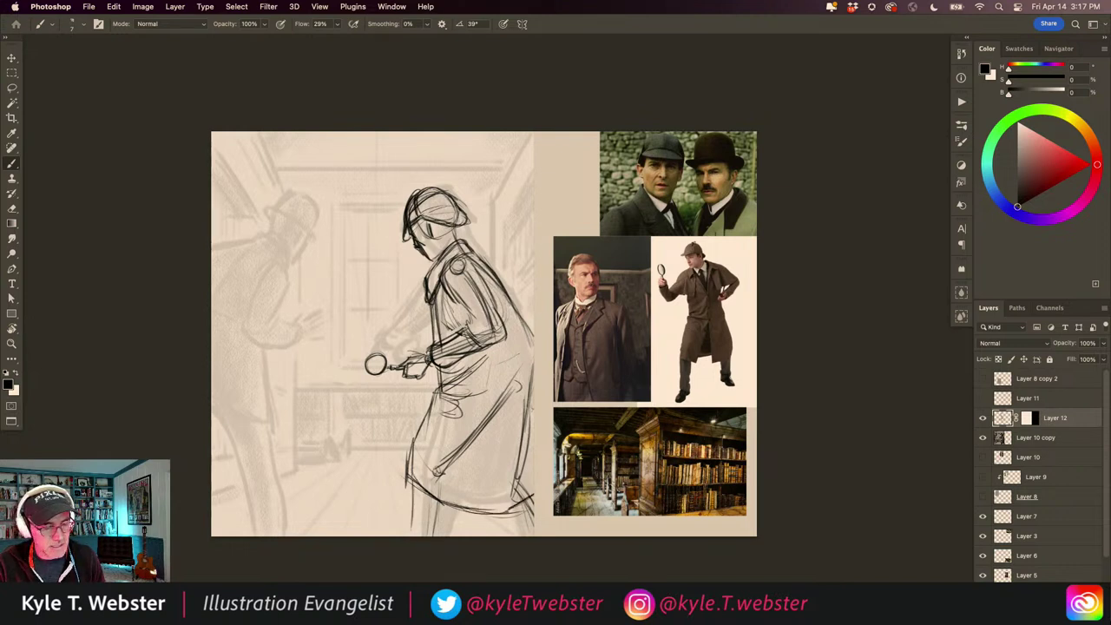
pyautogui.moveTo(415, 484)
pyautogui.mouseDown()
pyautogui.moveTo(405, 537)
pyautogui.moveTo(436, 530)
pyautogui.moveTo(420, 533)
pyautogui.mouseUp()
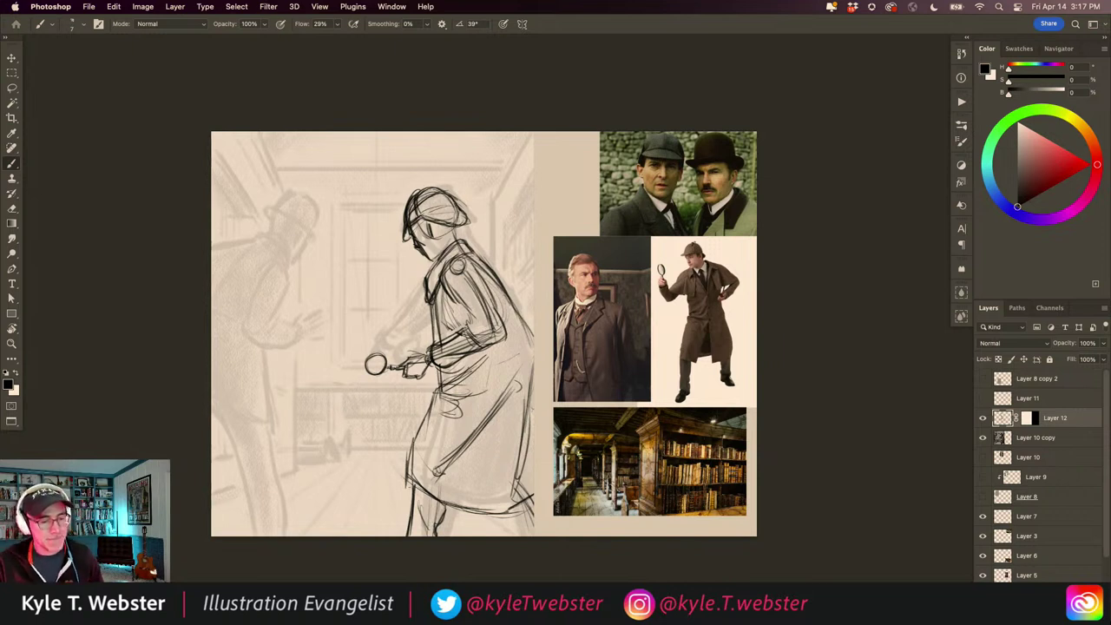
pyautogui.moveTo(412, 465)
pyautogui.mouseDown()
pyautogui.moveTo(445, 349)
pyautogui.moveTo(425, 373)
pyautogui.moveTo(404, 380)
pyautogui.moveTo(414, 356)
pyautogui.moveTo(399, 367)
pyautogui.mouseUp()
pyautogui.moveTo(406, 362)
pyautogui.mouseDown()
pyautogui.moveTo(394, 367)
pyautogui.moveTo(407, 379)
pyautogui.mouseUp()
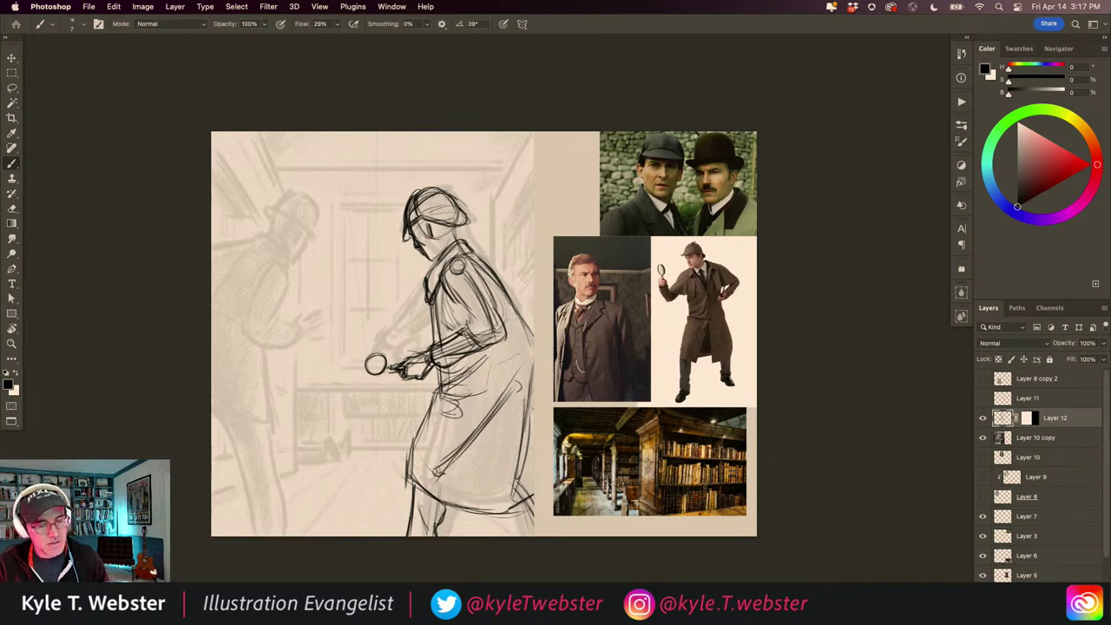
# Step: Remove the magnifying glass's round lens and handle outline in front of Holmes's near hand
pyautogui.moveTo(374, 364)
pyautogui.mouseDown()
pyautogui.moveTo(385, 363)
pyautogui.moveTo(379, 371)
pyautogui.moveTo(384, 355)
pyautogui.mouseUp()
pyautogui.press('super+z')
pyautogui.press('super+z')
pyautogui.press('super+z')
pyautogui.press('super+z')
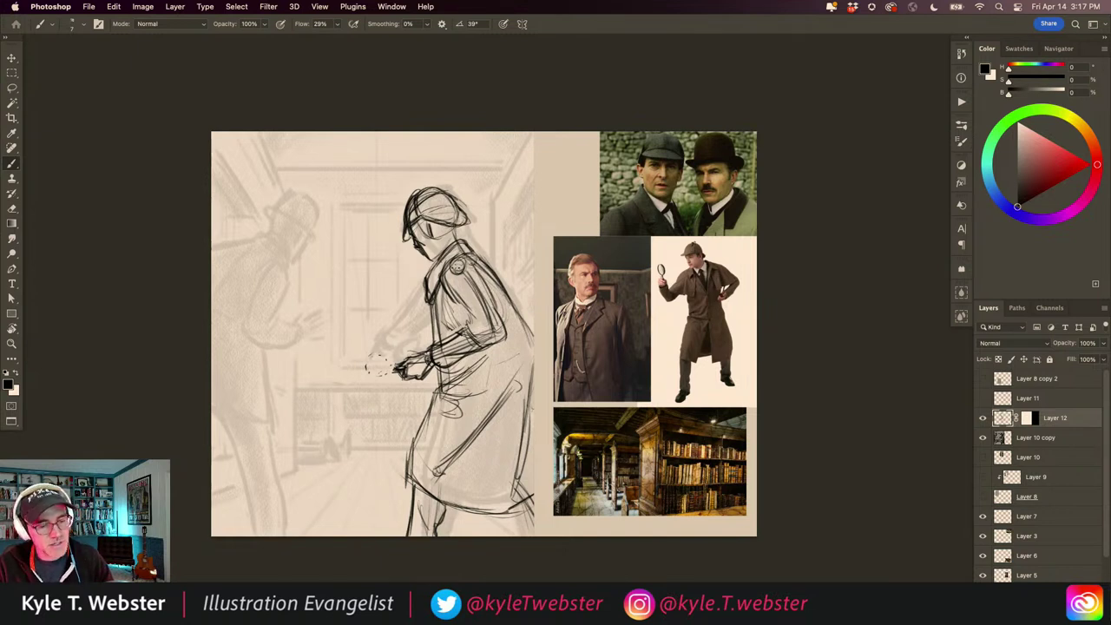
# Step: Sketch Holmes's far arm reaching forward and down from the chest, with its sleeve outline above the near forearm
pyautogui.moveTo(467, 260); pyautogui.dragTo(432, 309)
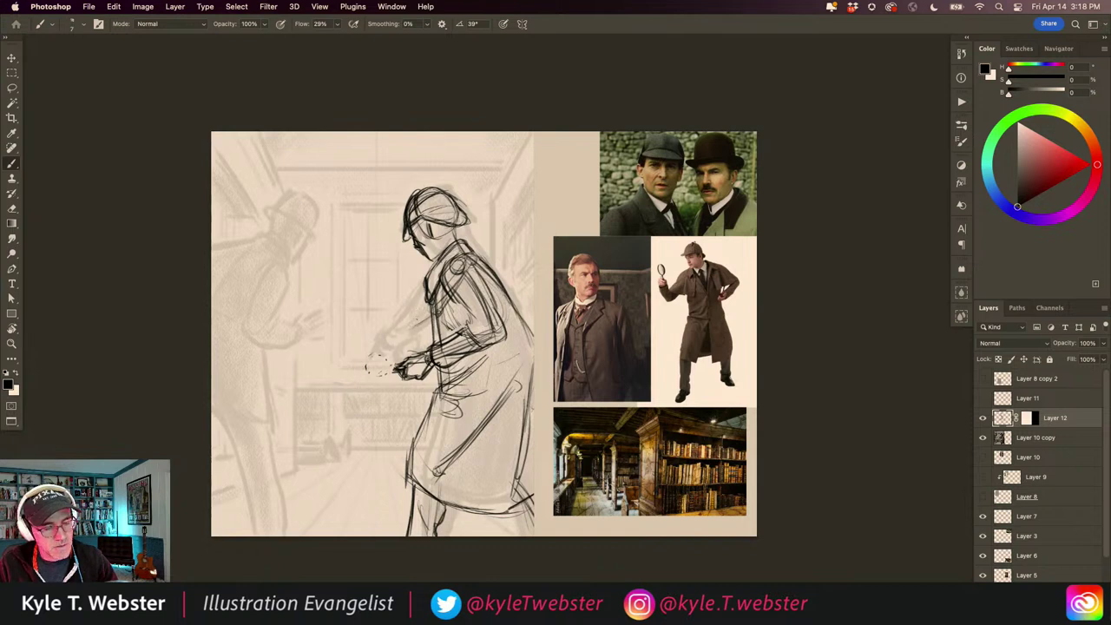
pyautogui.moveTo(427, 307); pyautogui.dragTo(399, 342)
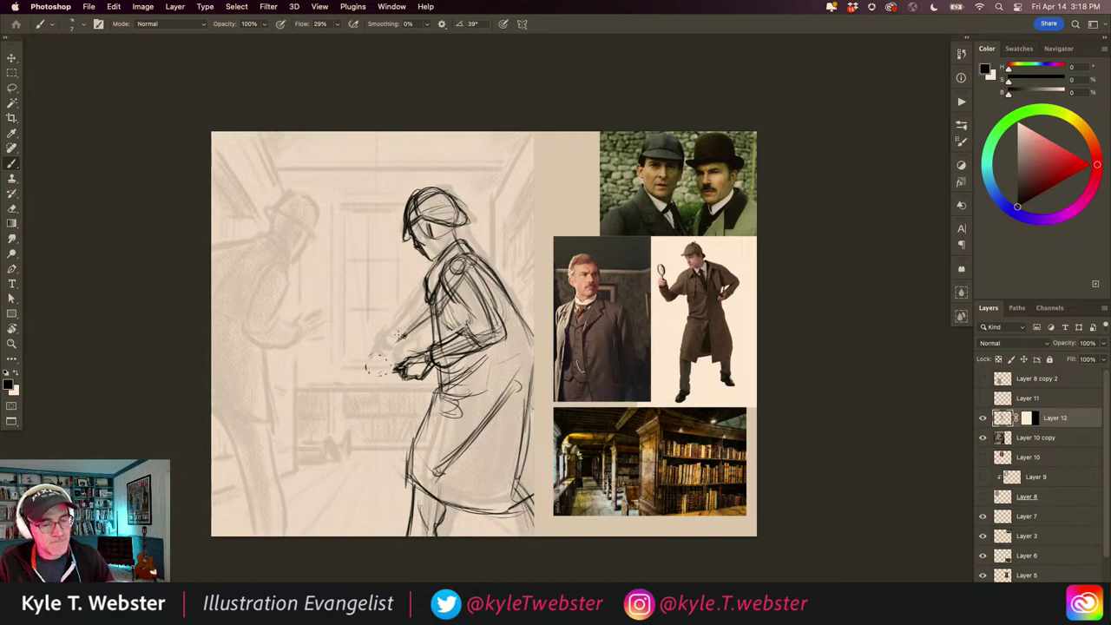
pyautogui.moveTo(408, 323)
pyautogui.mouseDown()
pyautogui.moveTo(404, 342)
pyautogui.moveTo(438, 329)
pyautogui.moveTo(433, 304)
pyautogui.moveTo(406, 342)
pyautogui.mouseUp()
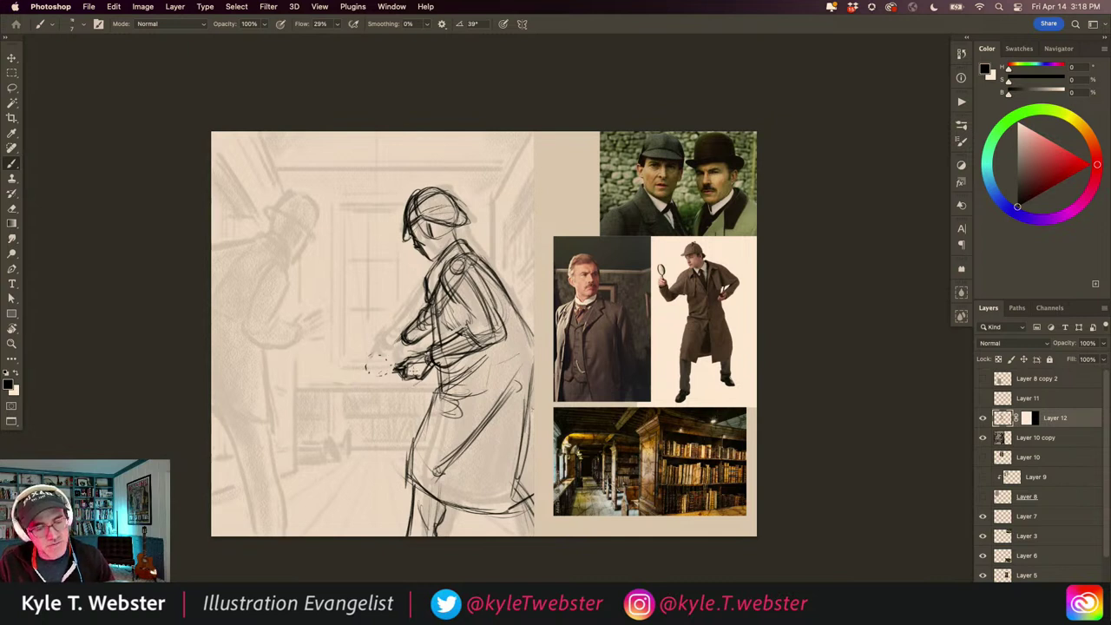
# Step: Lasso the near forearm and hand, rotate them by about -8.7° and move them slightly lower, then clear the selection
pyautogui.press('l')
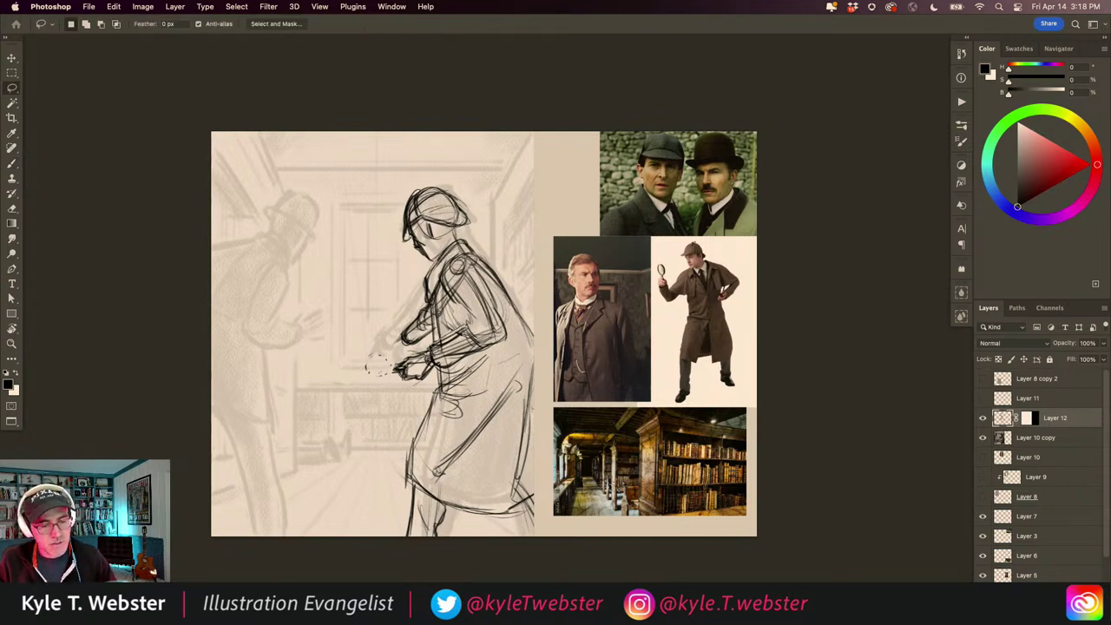
pyautogui.moveTo(386, 354)
pyautogui.mouseDown()
pyautogui.moveTo(401, 392)
pyautogui.moveTo(452, 375)
pyautogui.moveTo(499, 334)
pyautogui.moveTo(460, 326)
pyautogui.mouseUp()
pyautogui.press('super+t')
pyautogui.moveTo(347, 342)
pyautogui.mouseDown()
pyautogui.moveTo(334, 351)
pyautogui.moveTo(340, 365)
pyautogui.moveTo(418, 385)
pyautogui.moveTo(407, 385)
pyautogui.mouseUp()
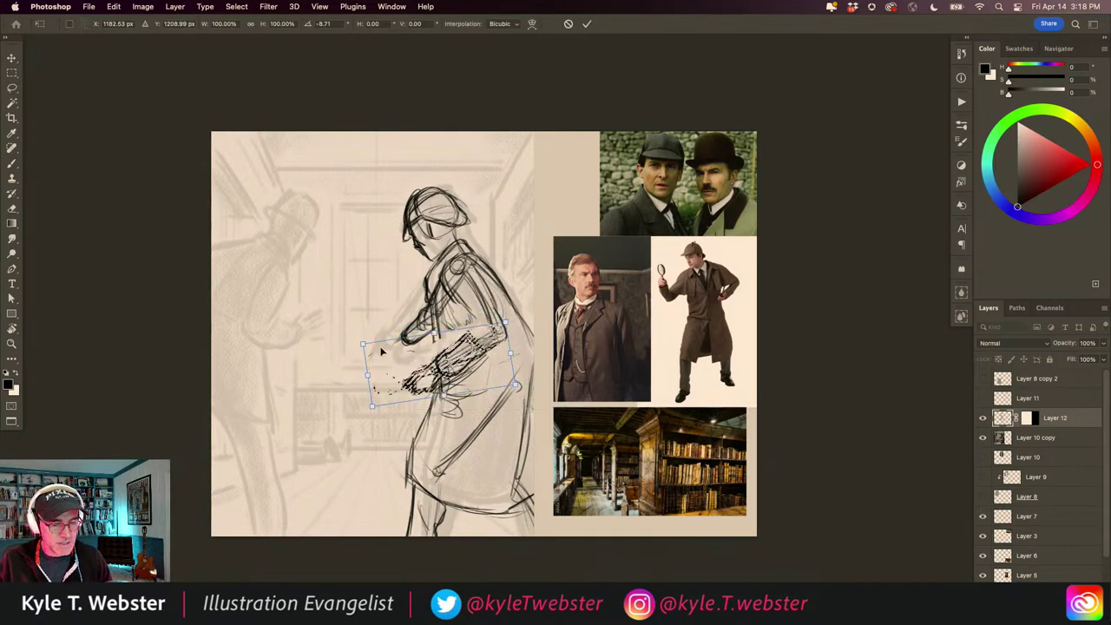
pyautogui.press('Return')
pyautogui.press('super+d')
pyautogui.press('b')
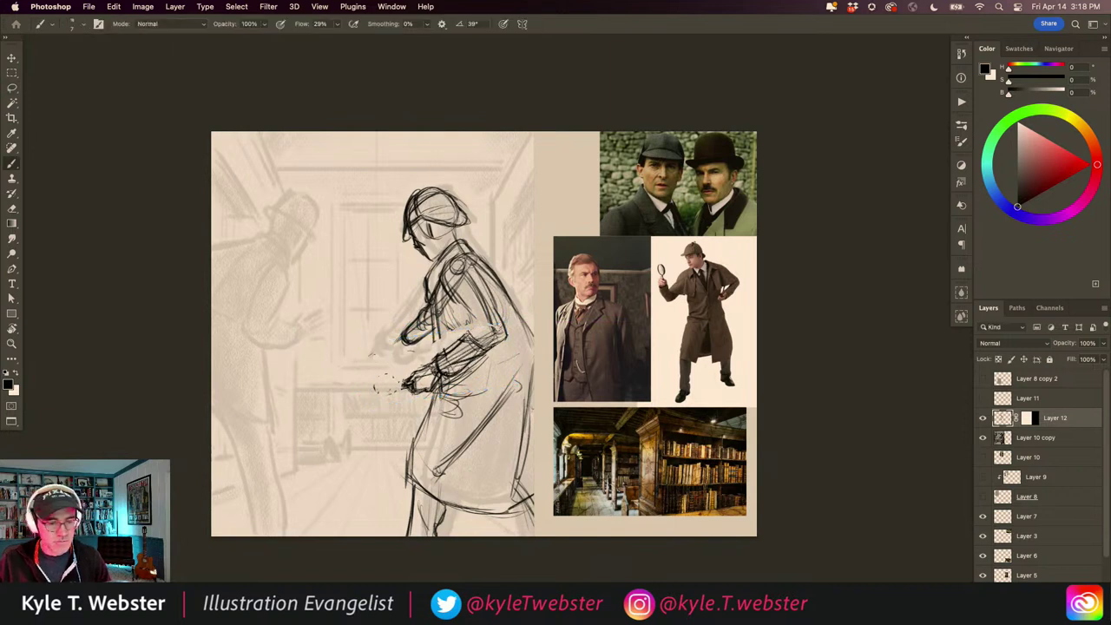
# Step: Draw the far cuff and pointing hand beside the coat's front edge, and redraw the magnifying glass in the near hand
pyautogui.moveTo(436, 318); pyautogui.dragTo(438, 352)
pyautogui.moveTo(436, 300); pyautogui.dragTo(438, 363)
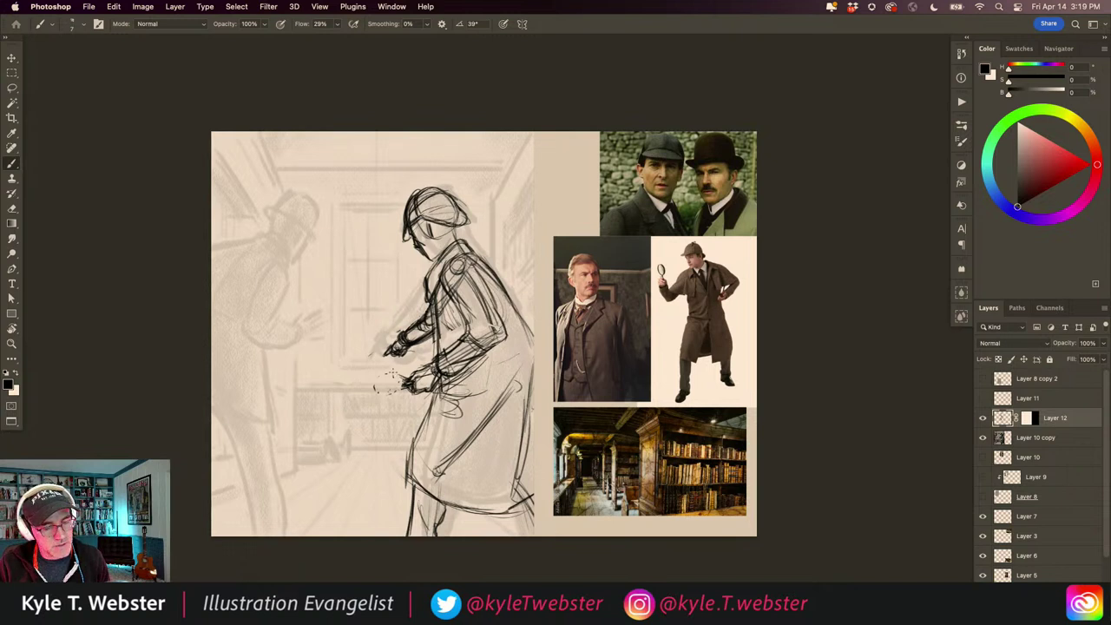
pyautogui.moveTo(393, 377); pyautogui.dragTo(396, 374)
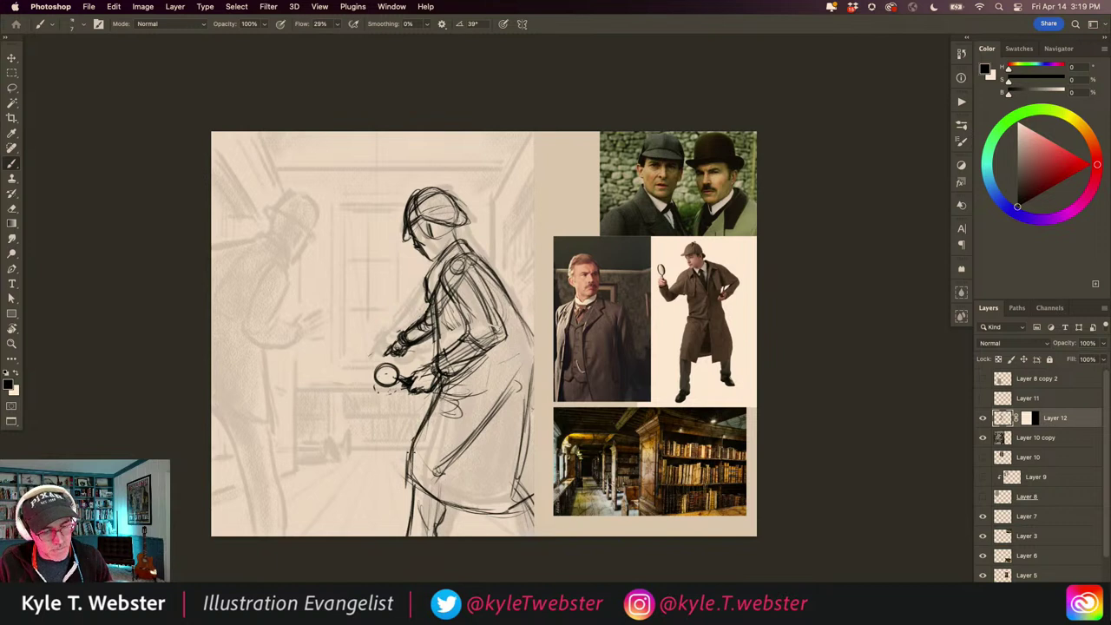
# Step: Darken the coat's outer contour and hem, and replace the long inner skirt lines with loose diagonal folds and waist creases
pyautogui.moveTo(412, 452); pyautogui.dragTo(404, 502)
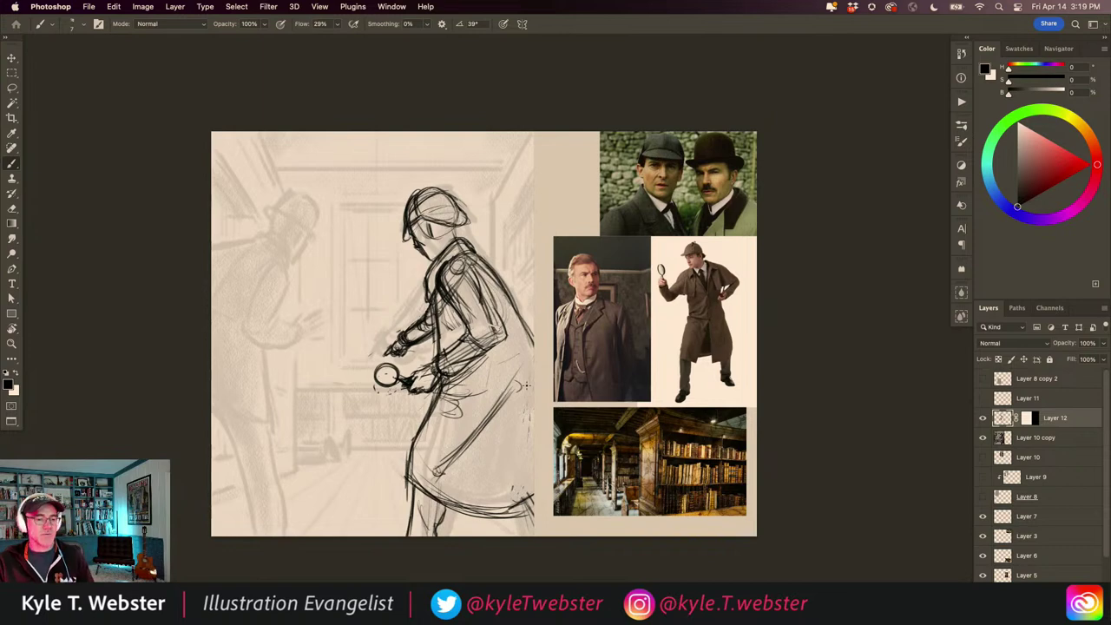
pyautogui.moveTo(460, 473); pyautogui.dragTo(525, 438)
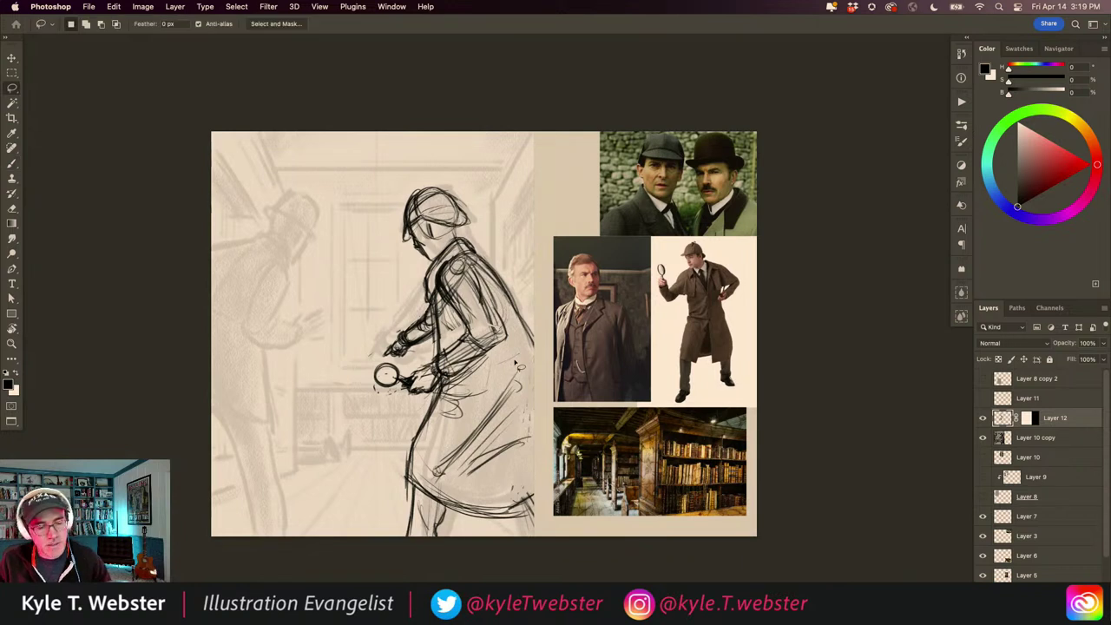
pyautogui.press('l')
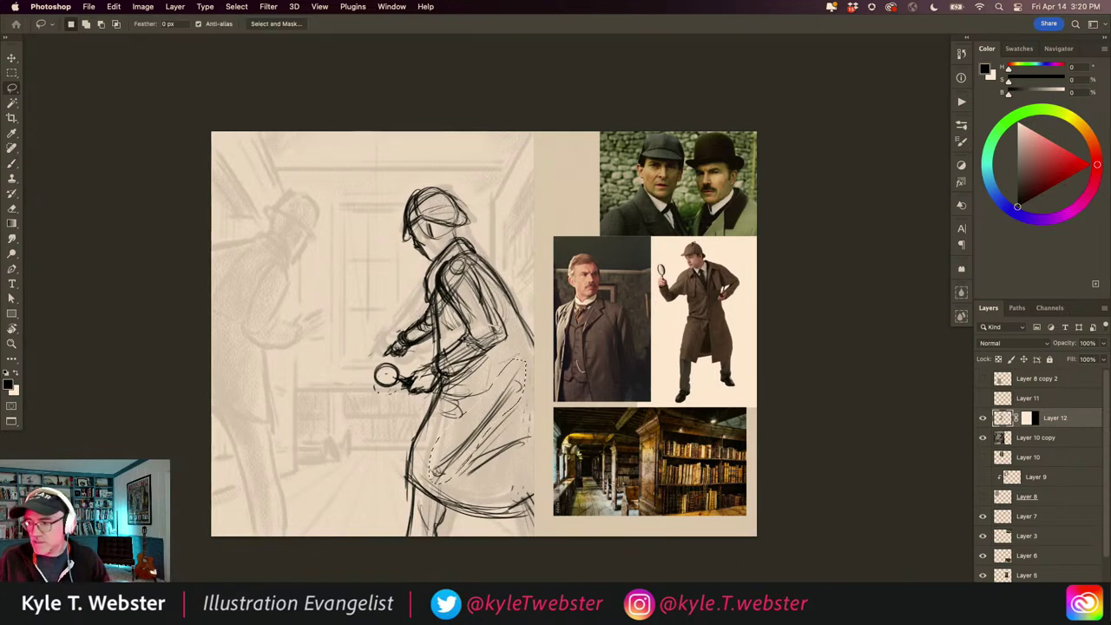
pyautogui.press('b')
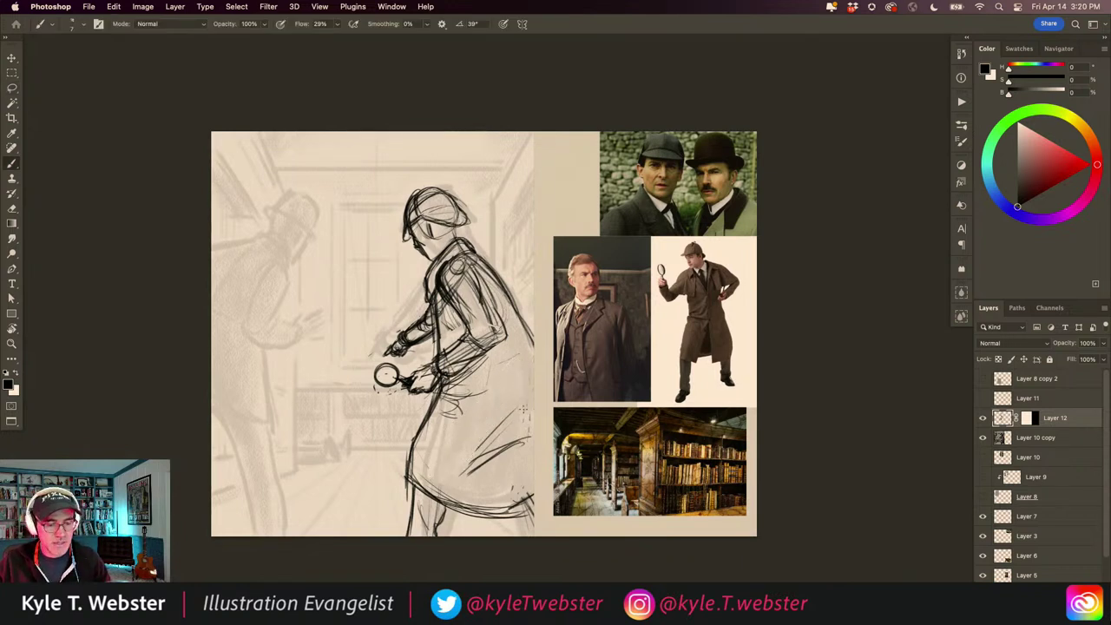
pyautogui.moveTo(500, 428); pyautogui.dragTo(455, 466)
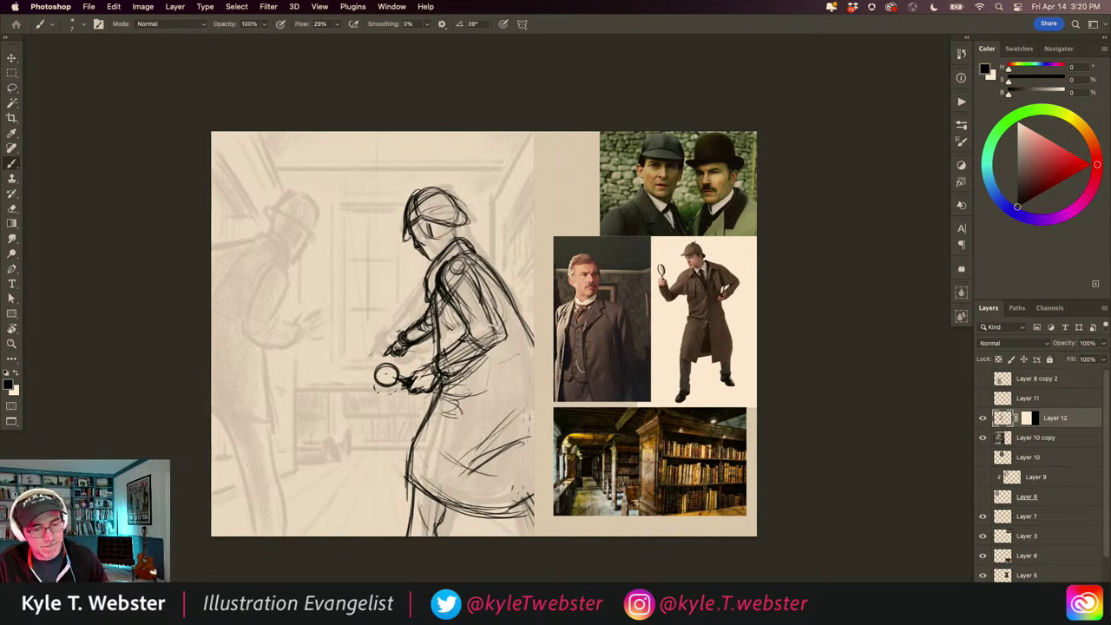
pyautogui.moveTo(453, 379); pyautogui.dragTo(507, 370)
pyautogui.moveTo(454, 380)
pyautogui.mouseDown()
pyautogui.moveTo(486, 353)
pyautogui.moveTo(442, 309)
pyautogui.moveTo(413, 469)
pyautogui.mouseUp()
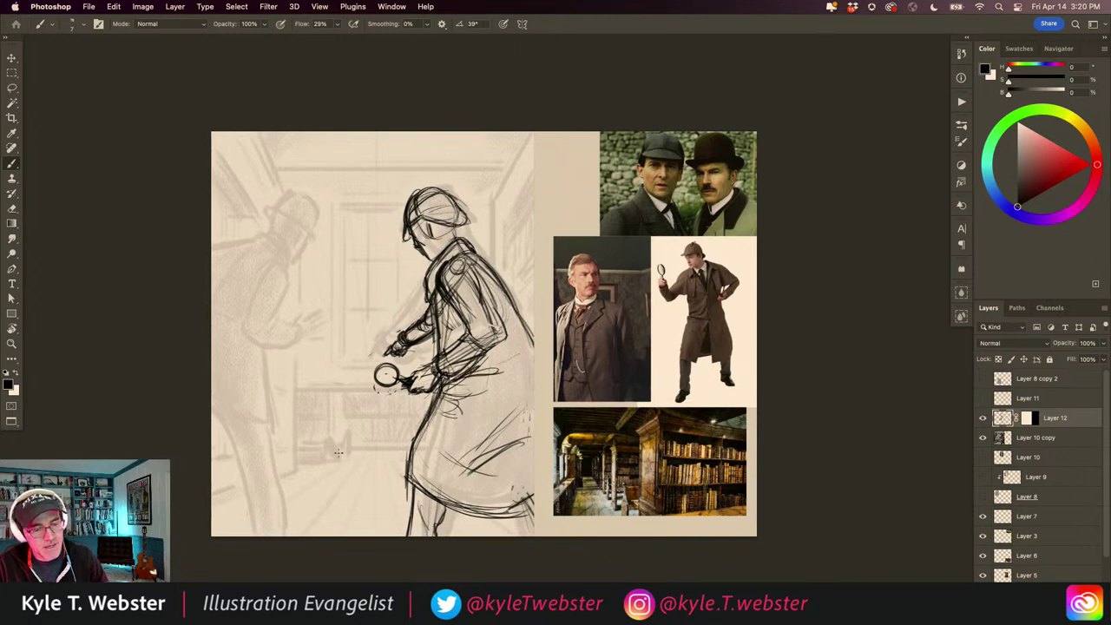
pyautogui.moveTo(425, 310); pyautogui.dragTo(363, 372)
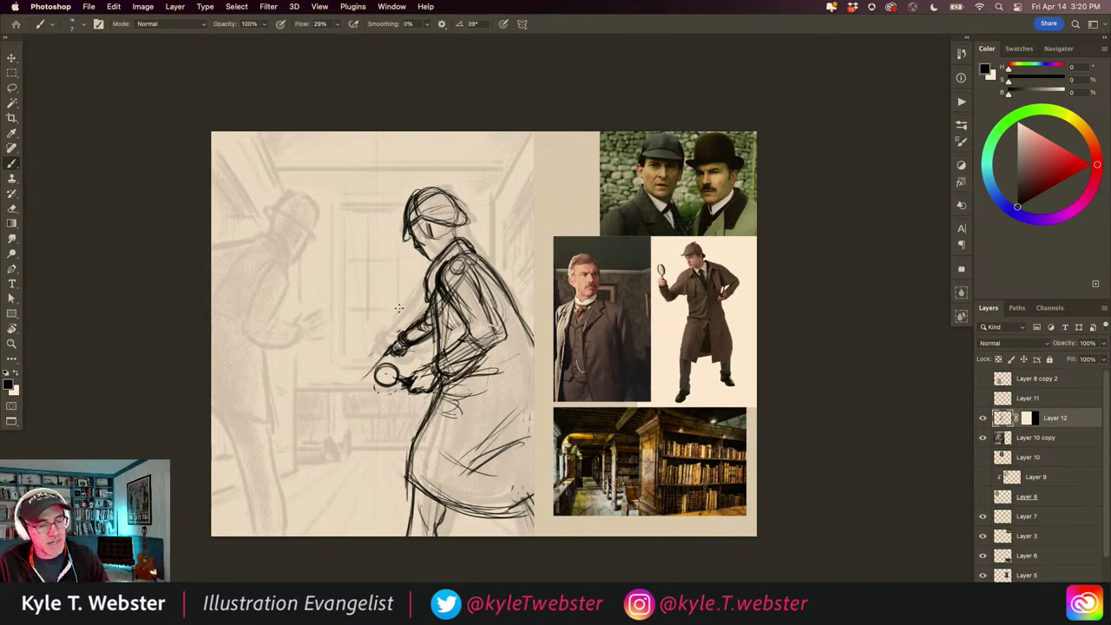
pyautogui.moveTo(431, 276); pyautogui.dragTo(427, 297)
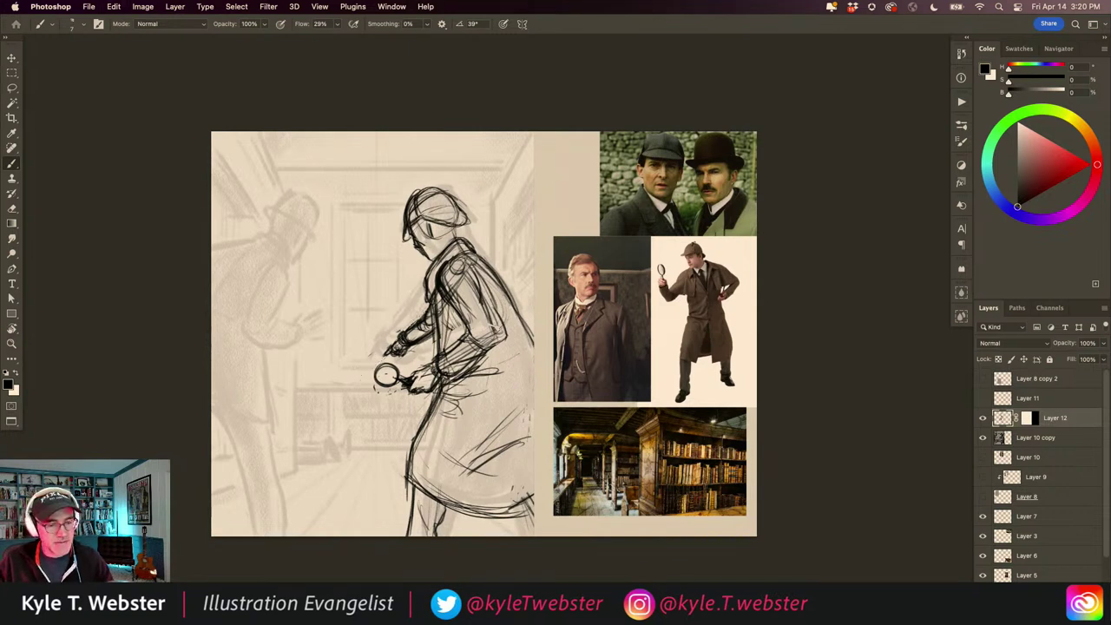
pyautogui.moveTo(387, 362); pyautogui.dragTo(341, 397)
pyautogui.press('super+z')
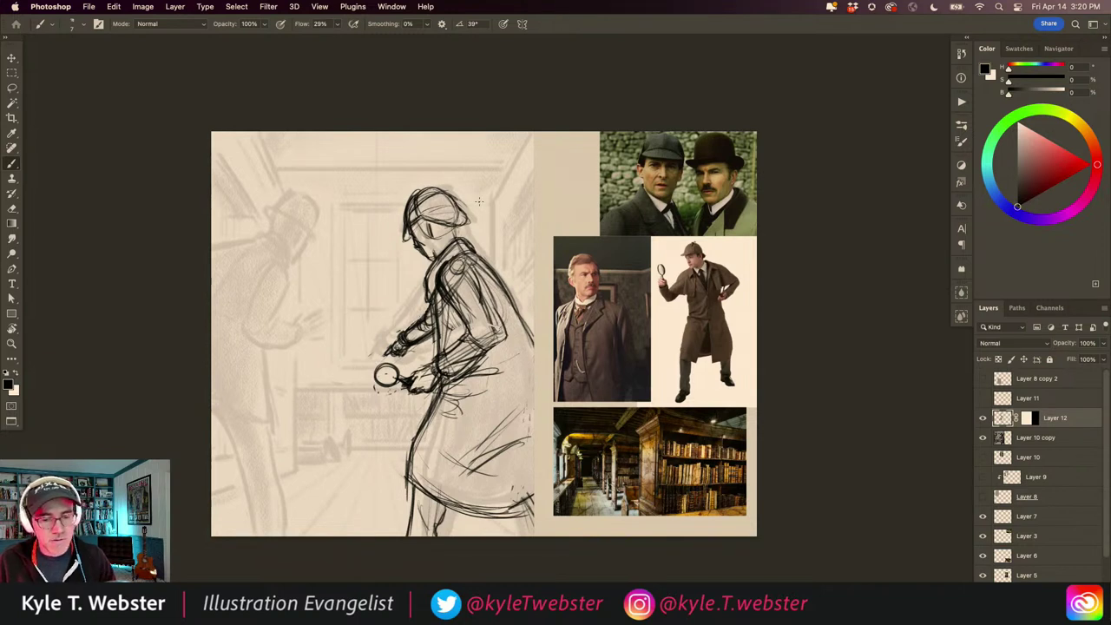
# Step: Choose Kyle's Eraser - Natural Edge from the megapack's Erasers set as the eraser brush
pyautogui.moveTo(456, 232)
pyautogui.mouseDown()
pyautogui.moveTo(427, 233)
pyautogui.moveTo(424, 267)
pyautogui.moveTo(408, 247)
pyautogui.mouseUp()
pyautogui.scroll(3, 421, 229)
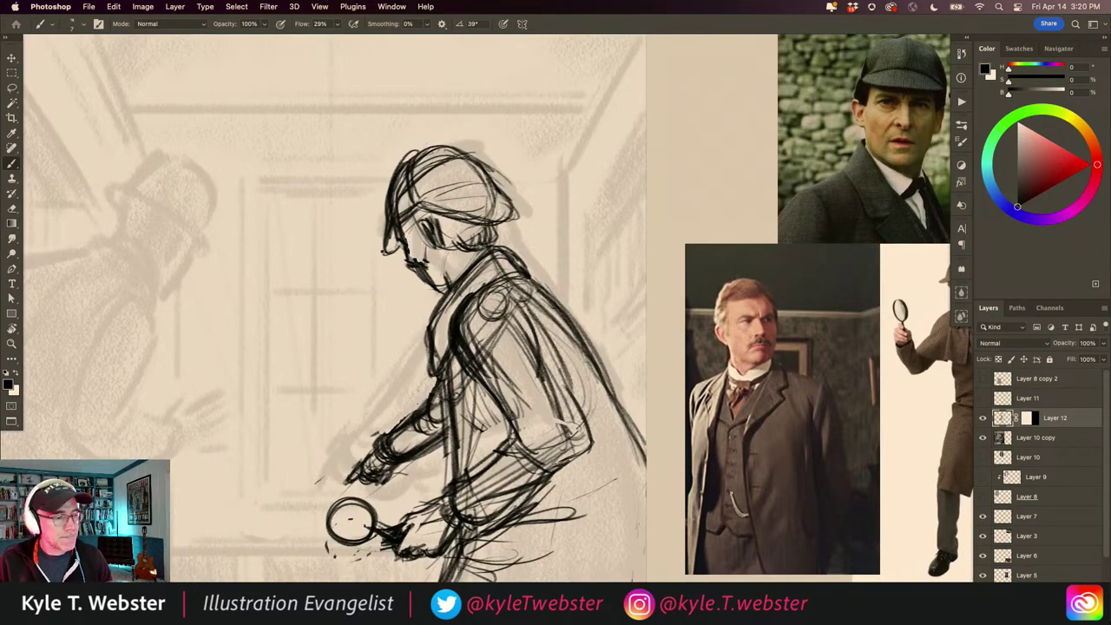
pyautogui.click(12, 207)
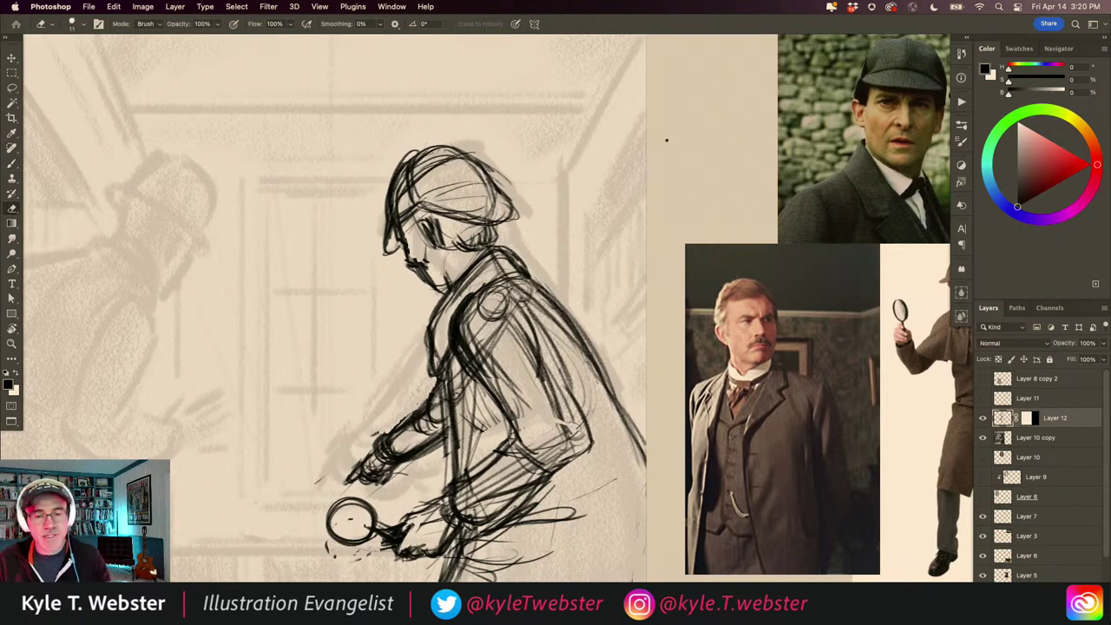
pyautogui.click(961, 125)
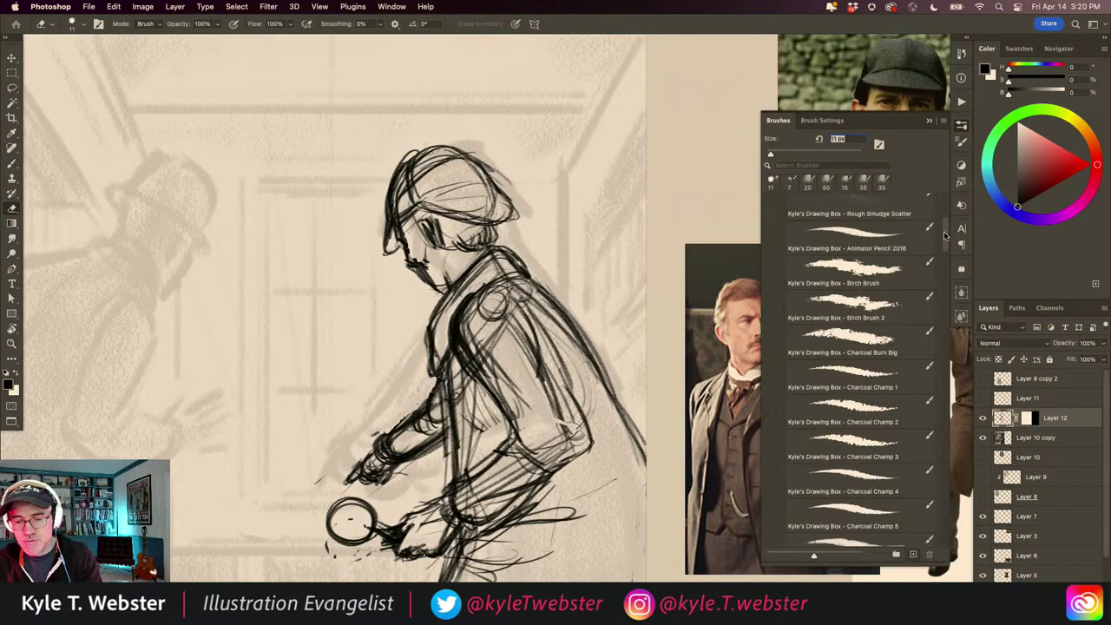
pyautogui.scroll(5, 944, 231)
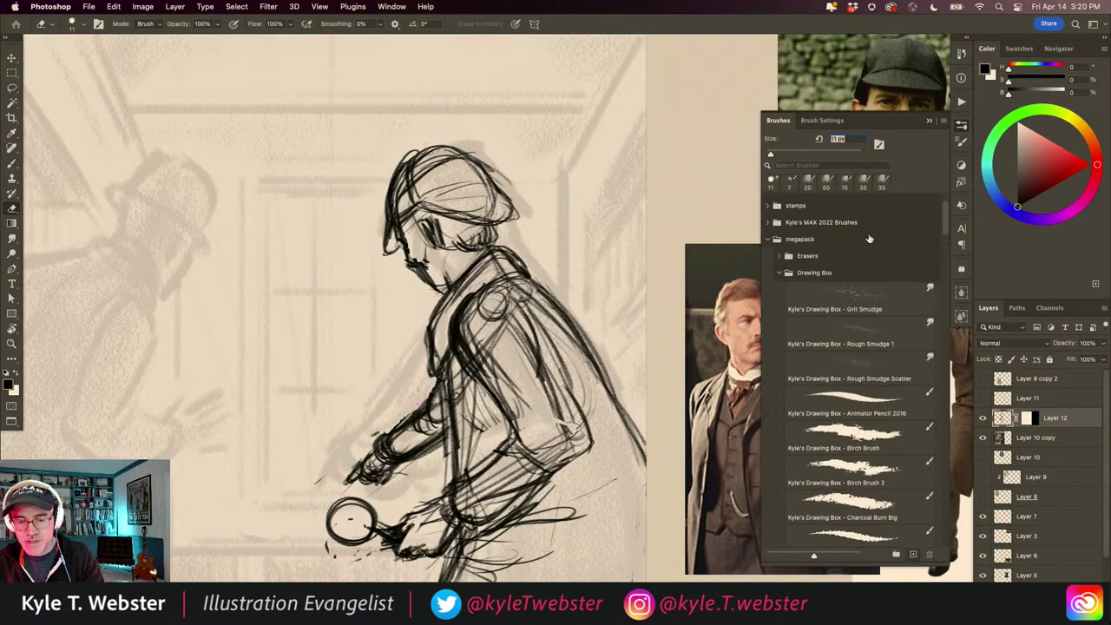
pyautogui.click(778, 256)
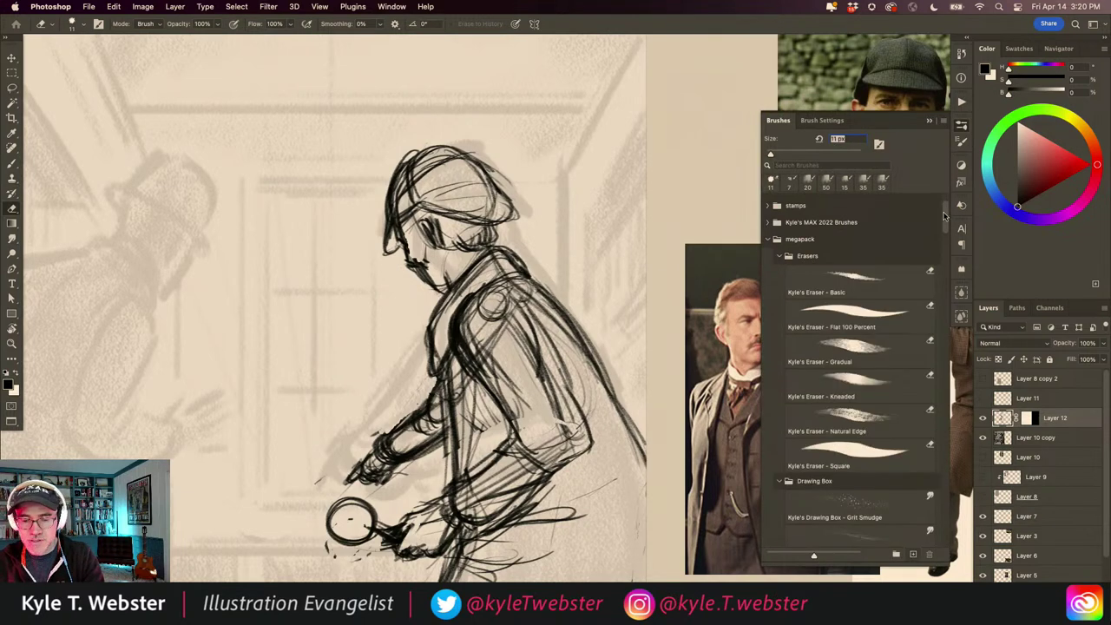
pyautogui.scroll(-2, 944, 215)
pyautogui.click(843, 362)
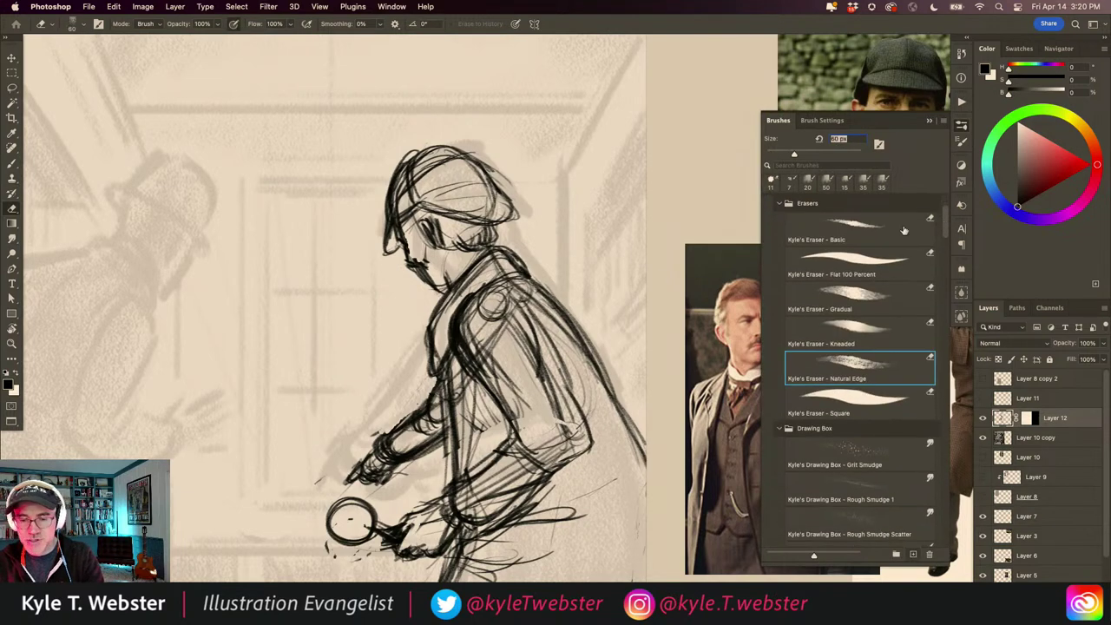
pyautogui.click(930, 120)
# Step: Redraw Holmes's face profile under the cap brim with a cleaner brow, nose, mouth and chin
pyautogui.press('b')
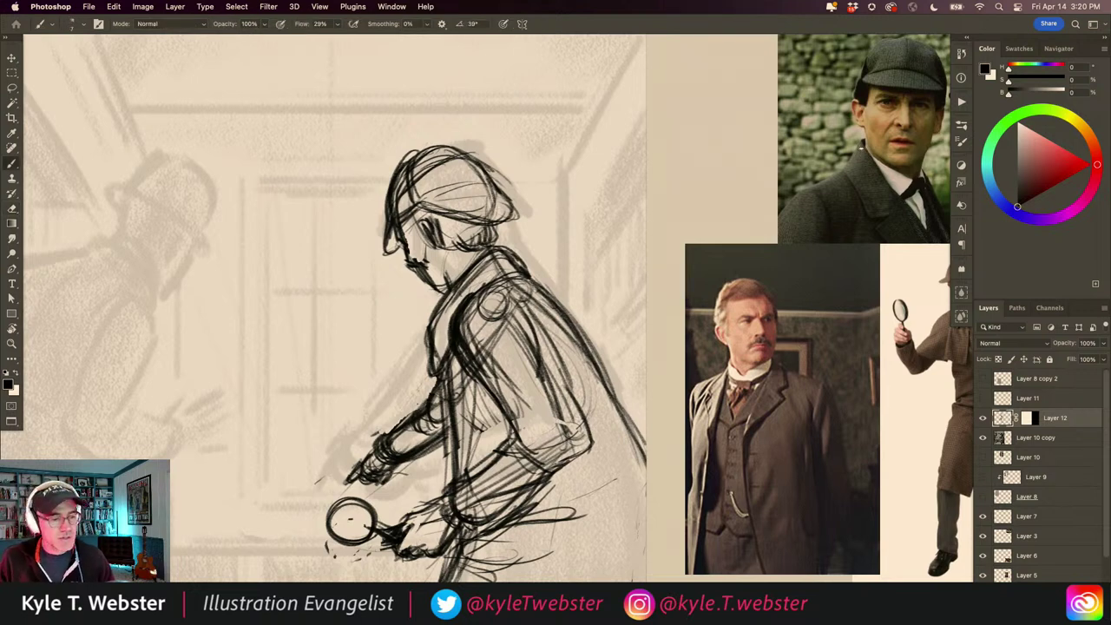
pyautogui.moveTo(405, 244)
pyautogui.mouseDown()
pyautogui.moveTo(432, 290)
pyautogui.moveTo(414, 239)
pyautogui.moveTo(402, 256)
pyautogui.moveTo(408, 243)
pyautogui.moveTo(426, 275)
pyautogui.mouseUp()
pyautogui.moveTo(425, 275); pyautogui.dragTo(445, 287)
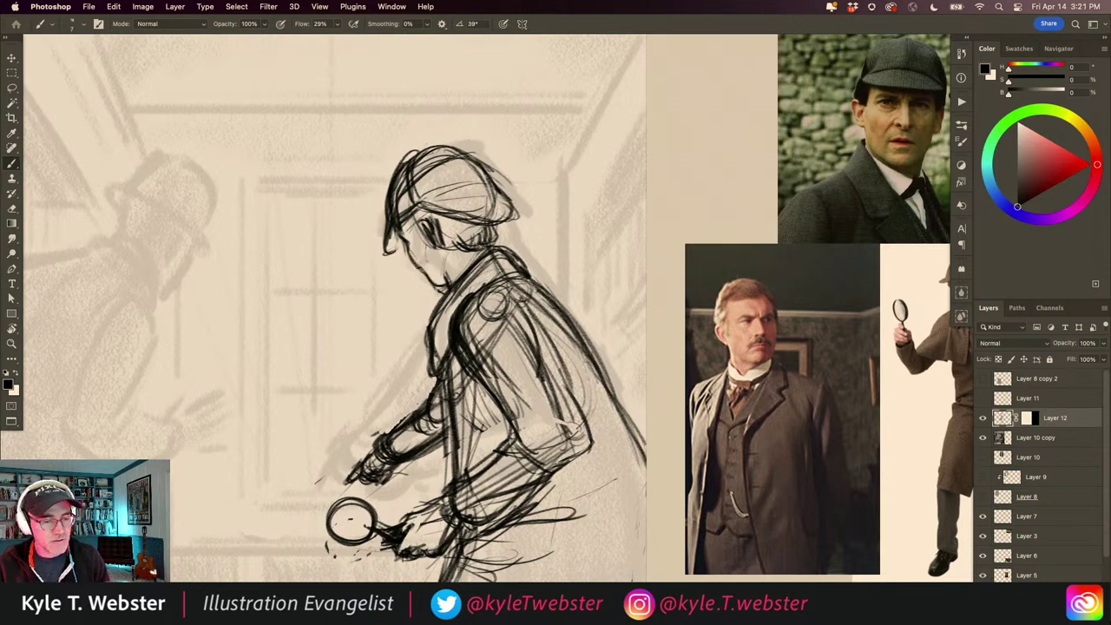
pyautogui.moveTo(406, 249); pyautogui.dragTo(420, 266)
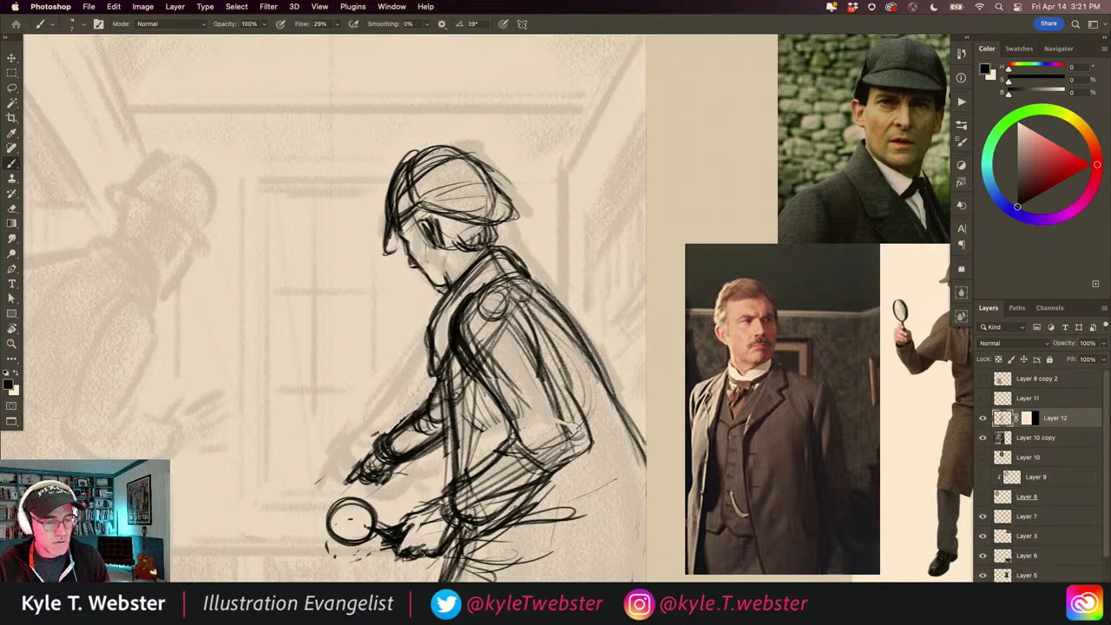
pyautogui.moveTo(409, 255); pyautogui.dragTo(416, 265)
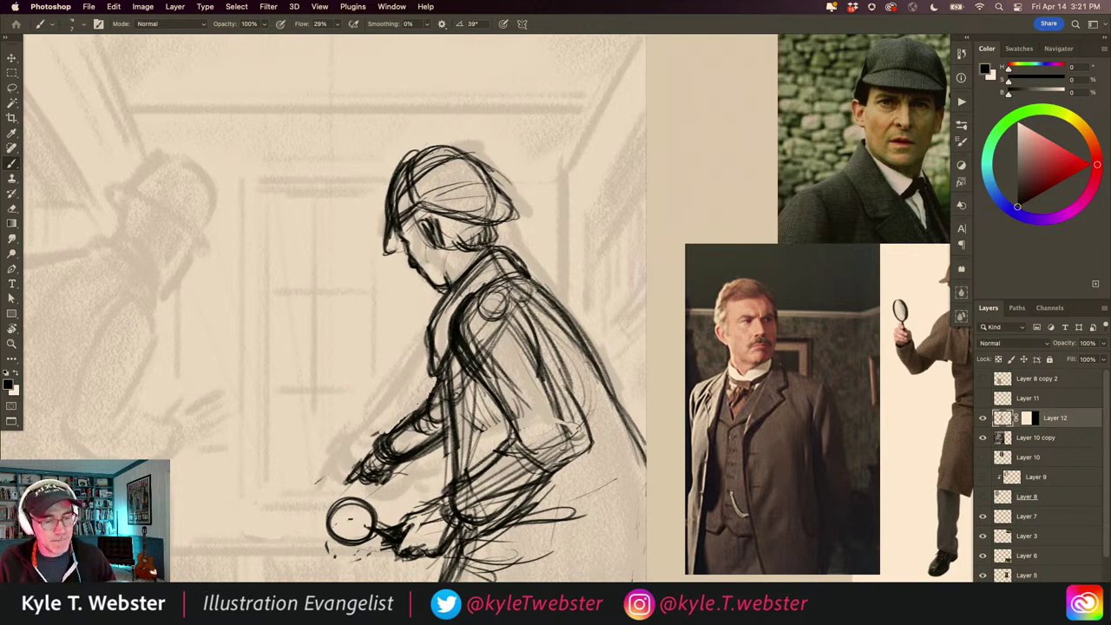
pyautogui.moveTo(406, 248); pyautogui.dragTo(407, 237)
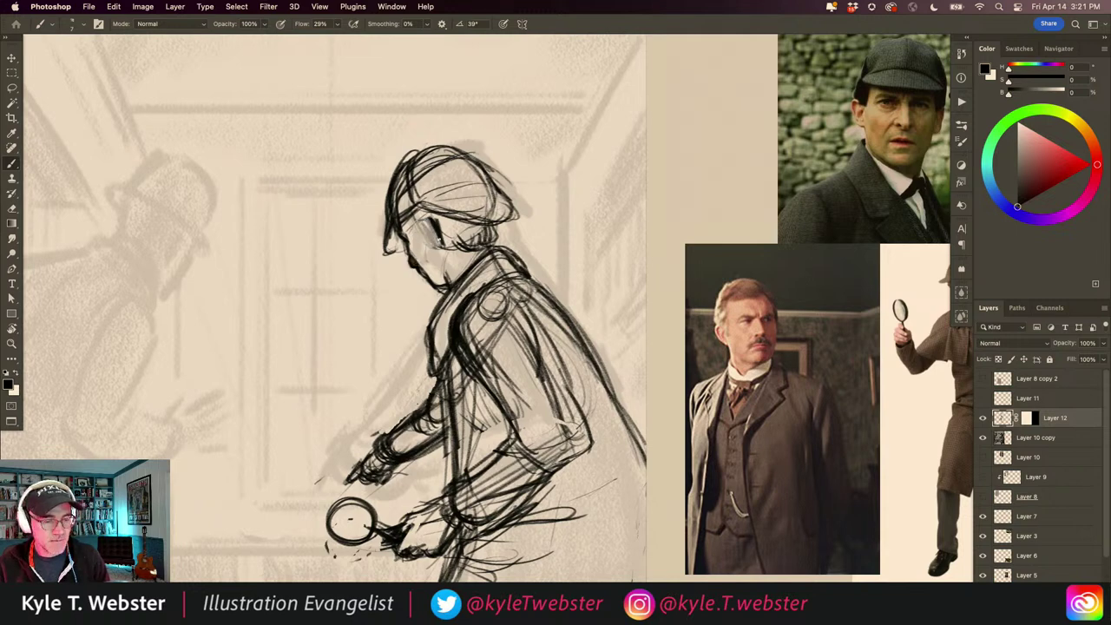
# Step: Darken Holmes's sideburn and shade the hair around the ear and nape below the cap
pyautogui.moveTo(427, 222); pyautogui.dragTo(434, 240)
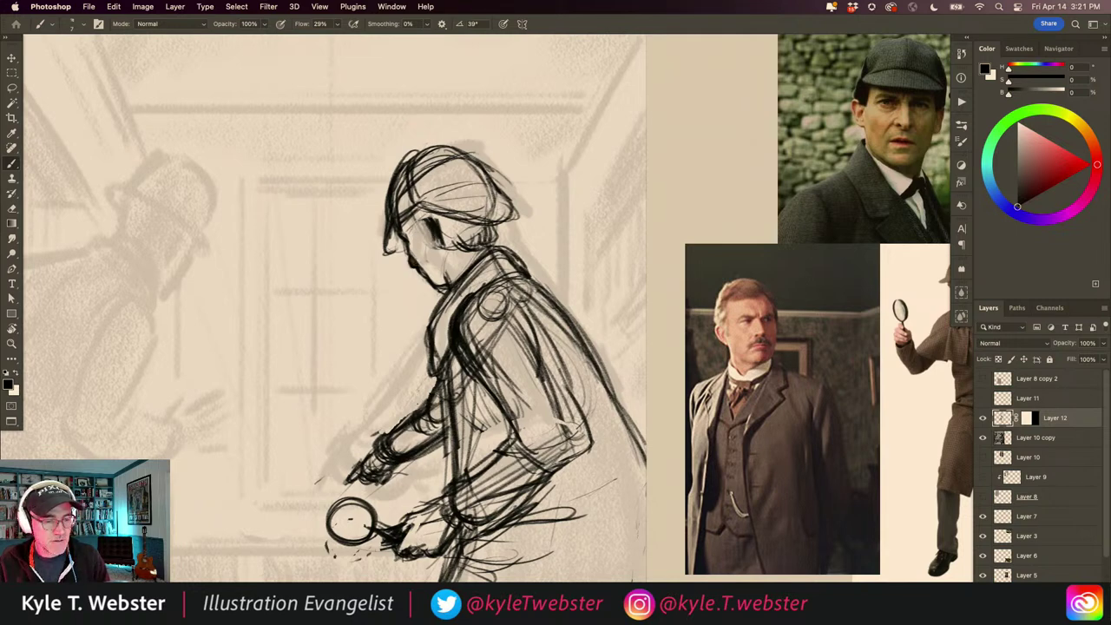
pyautogui.moveTo(422, 214); pyautogui.dragTo(429, 222)
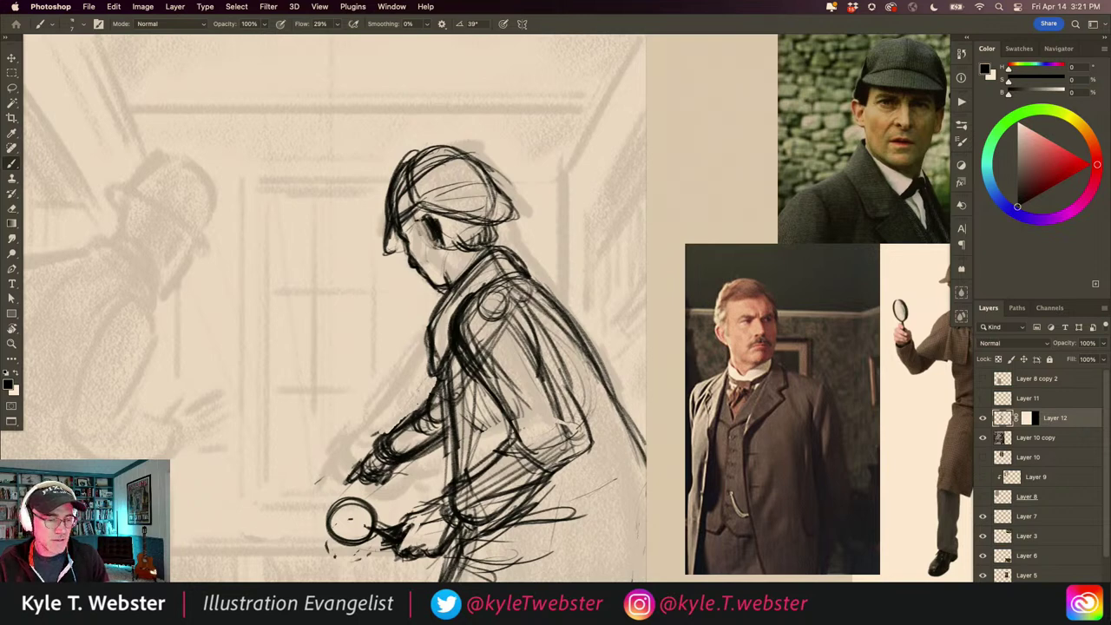
pyautogui.moveTo(434, 212); pyautogui.dragTo(451, 241)
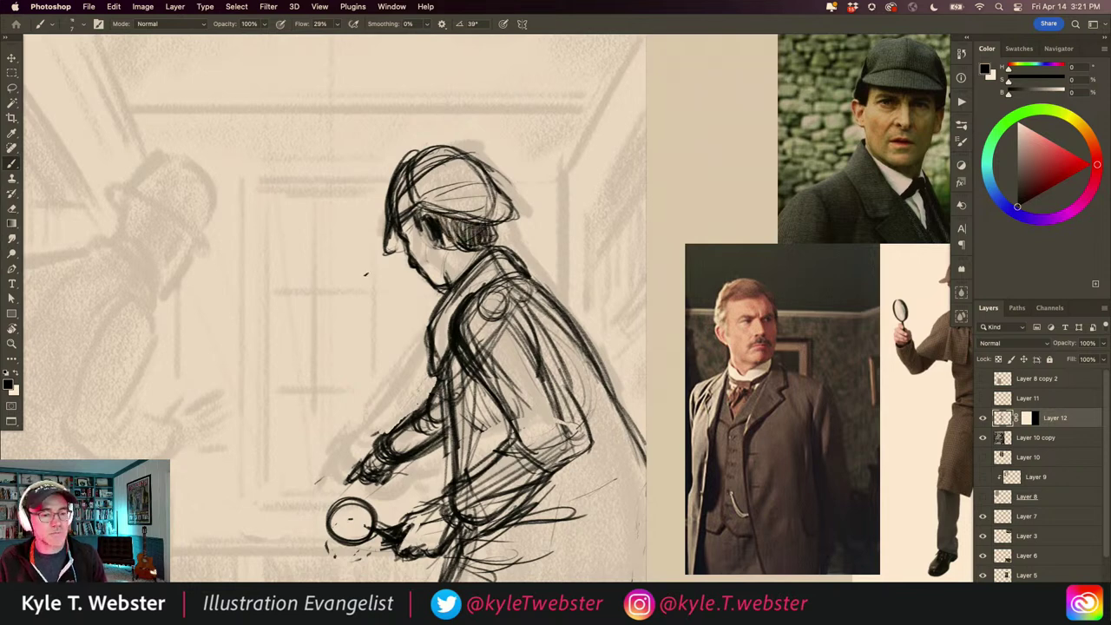
# Step: Erase the round magnifying-glass lens in Holmes's near hand and redraw it as a narrow tilted ellipse
pyautogui.moveTo(460, 213); pyautogui.dragTo(384, 399)
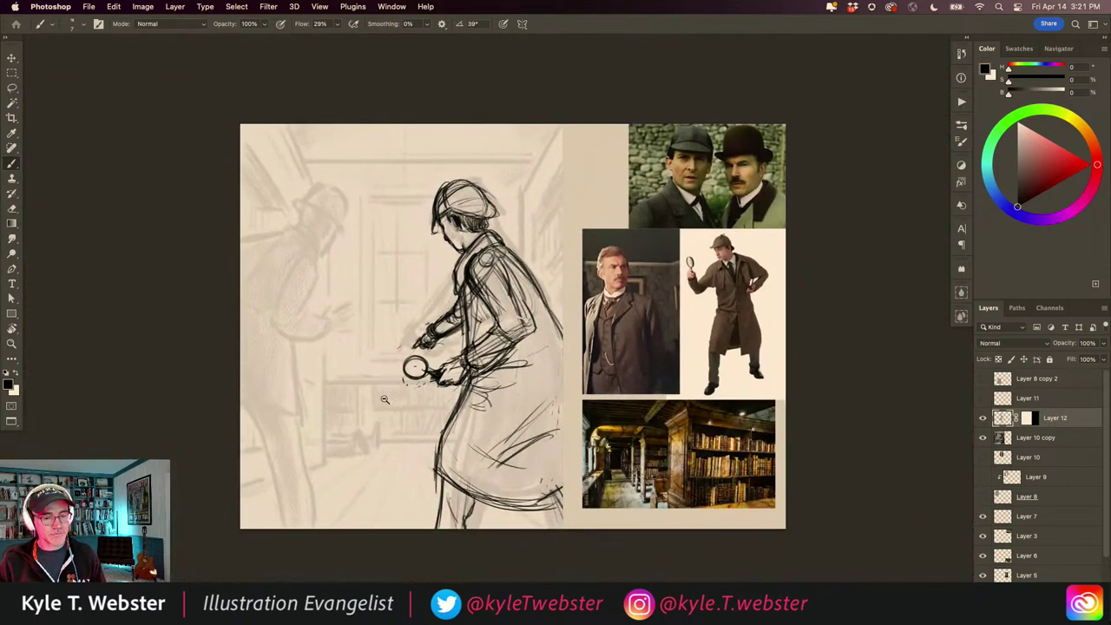
pyautogui.press('super+plus')
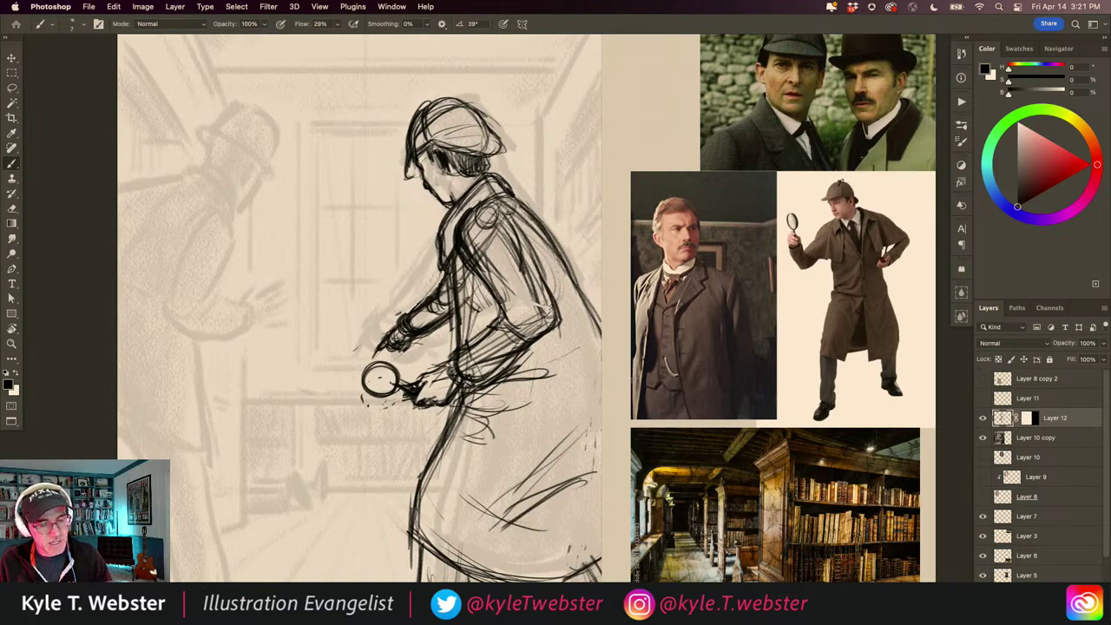
pyautogui.moveTo(422, 376); pyautogui.dragTo(406, 382)
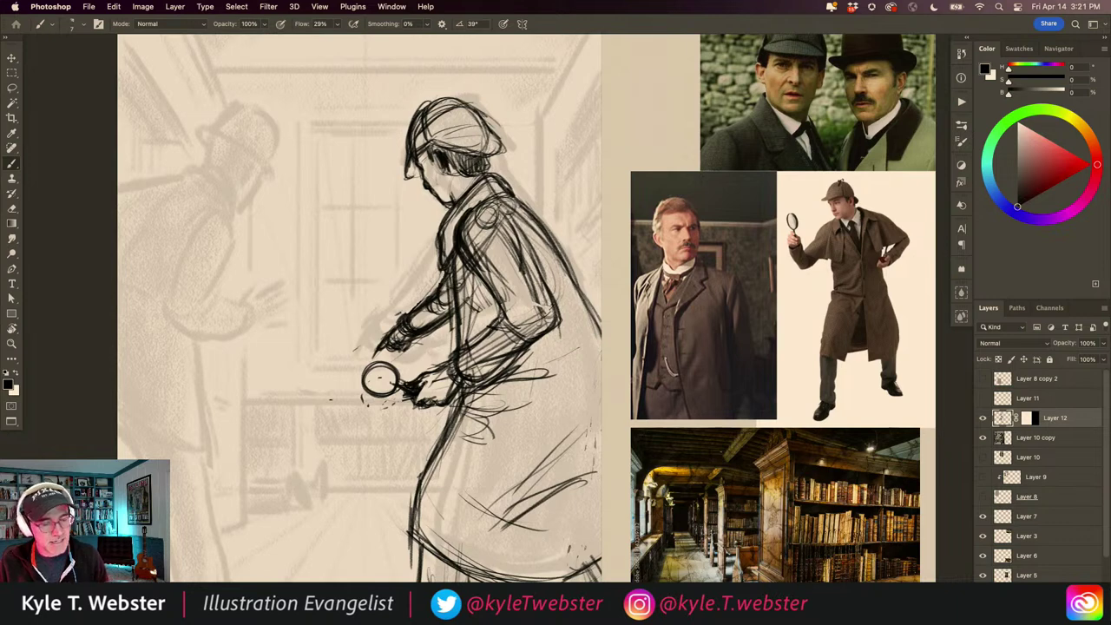
pyautogui.moveTo(385, 371)
pyautogui.mouseDown()
pyautogui.moveTo(391, 384)
pyautogui.moveTo(353, 368)
pyautogui.moveTo(401, 385)
pyautogui.moveTo(364, 365)
pyautogui.moveTo(392, 373)
pyautogui.moveTo(361, 364)
pyautogui.moveTo(394, 384)
pyautogui.moveTo(382, 387)
pyautogui.moveTo(383, 377)
pyautogui.moveTo(447, 406)
pyautogui.mouseUp()
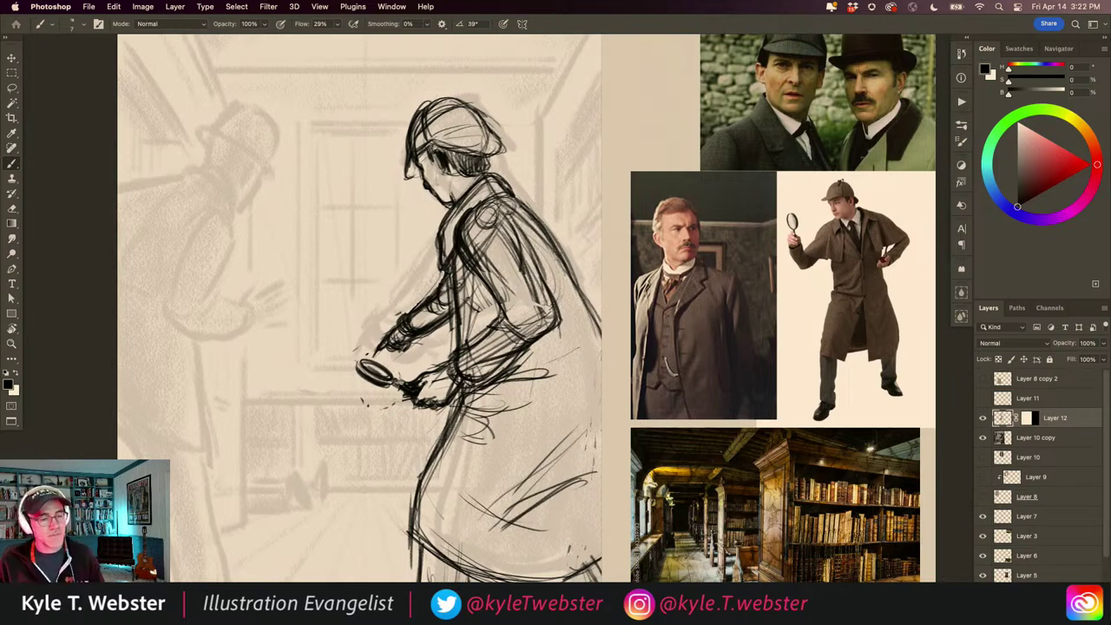
# Step: Refine the pointing finger and hand outline at the end of Holmes's far arm, above the magnifying glass
pyautogui.moveTo(365, 359); pyautogui.dragTo(378, 349)
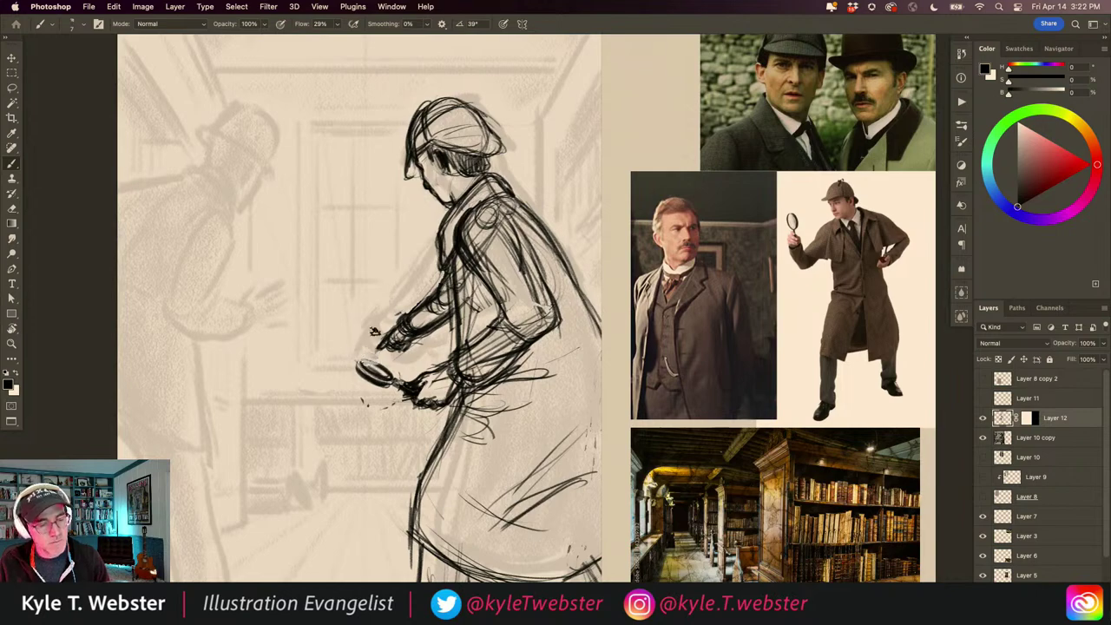
pyautogui.moveTo(365, 481); pyautogui.dragTo(344, 459)
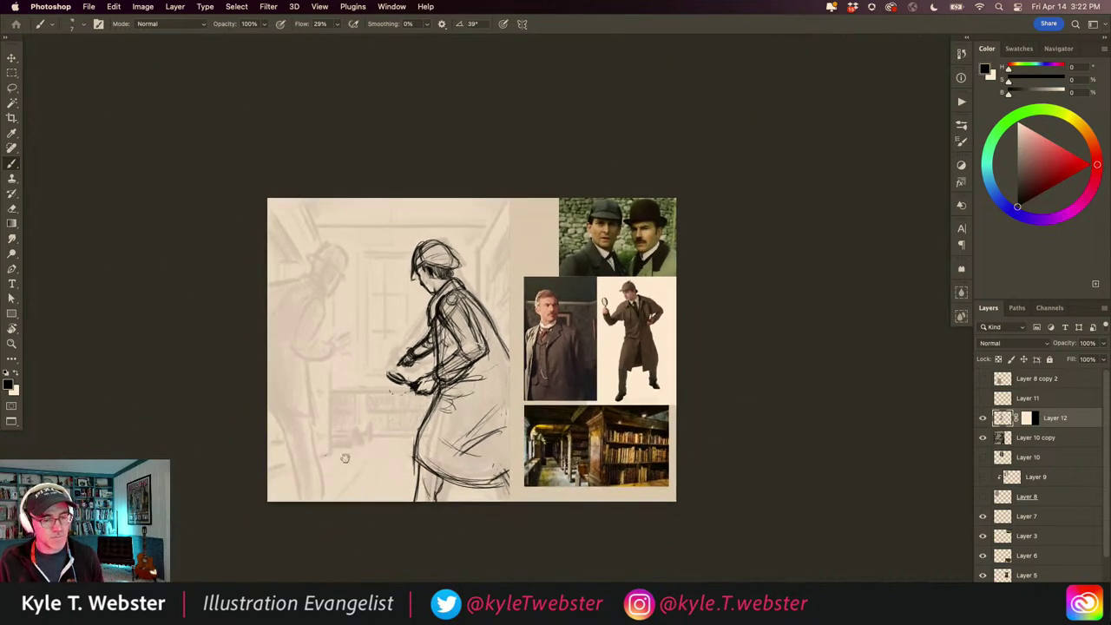
pyautogui.scroll(3, 390, 382)
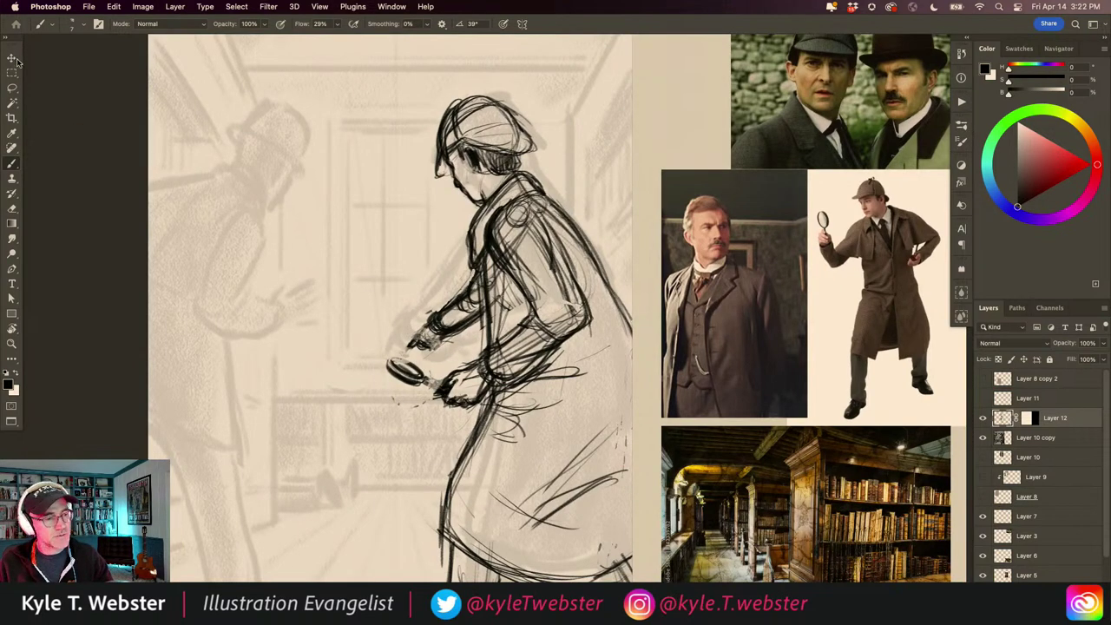
pyautogui.moveTo(393, 340); pyautogui.dragTo(406, 336)
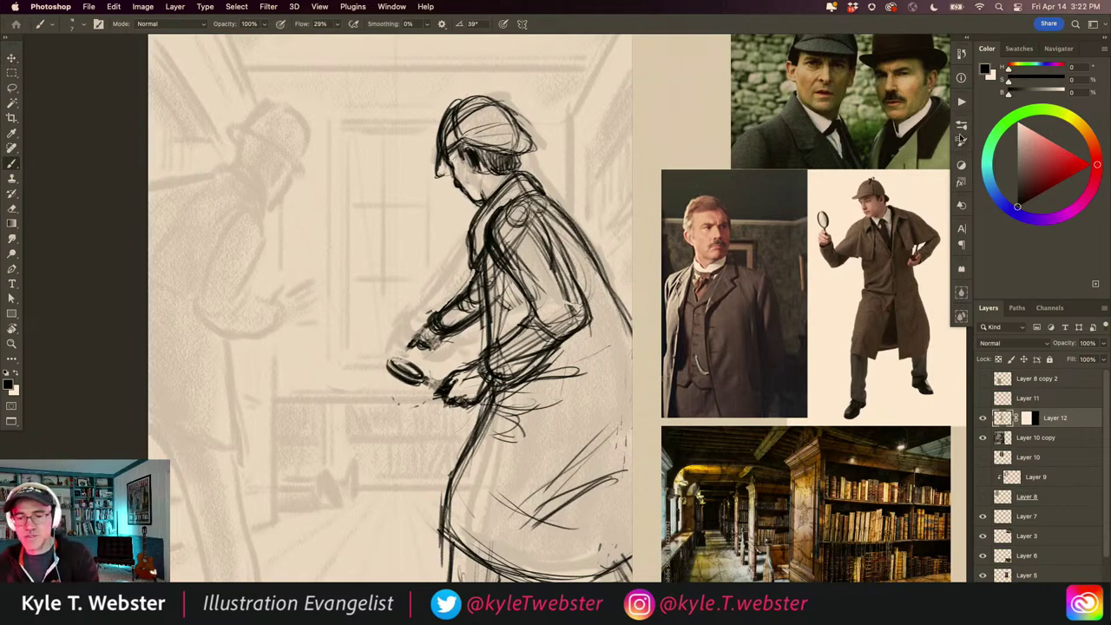
# Step: Show the brush presets, test Kyle's Drawing Box - Animator Pencil 2016 with a looping scribble between the figures, and undo it
pyautogui.click(960, 137)
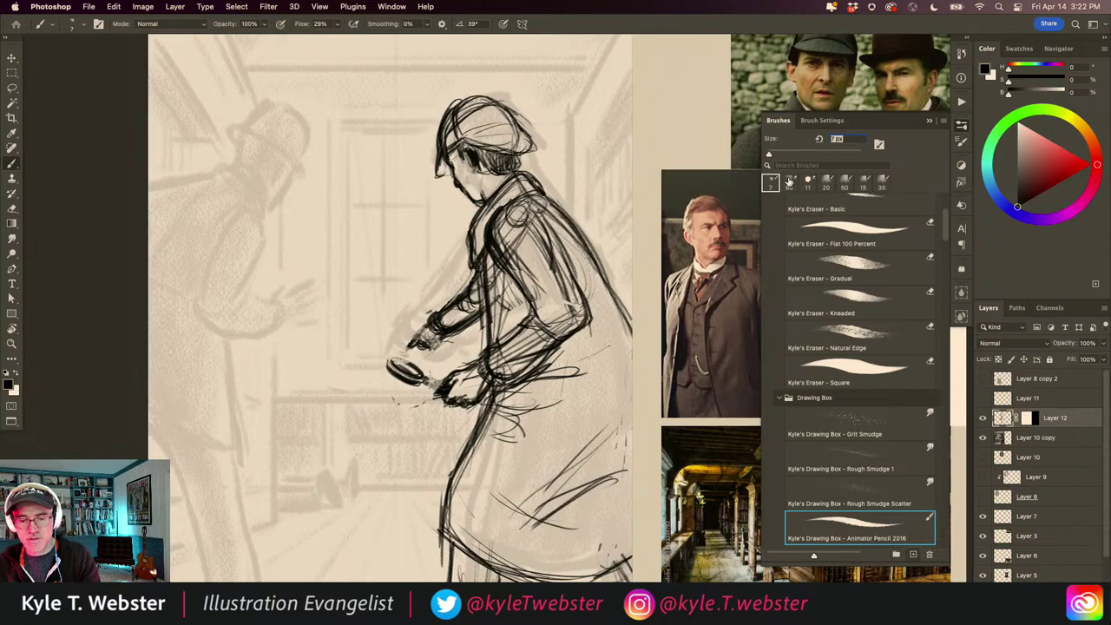
pyautogui.moveTo(355, 233)
pyautogui.mouseDown()
pyautogui.moveTo(361, 290)
pyautogui.moveTo(334, 361)
pyautogui.mouseUp()
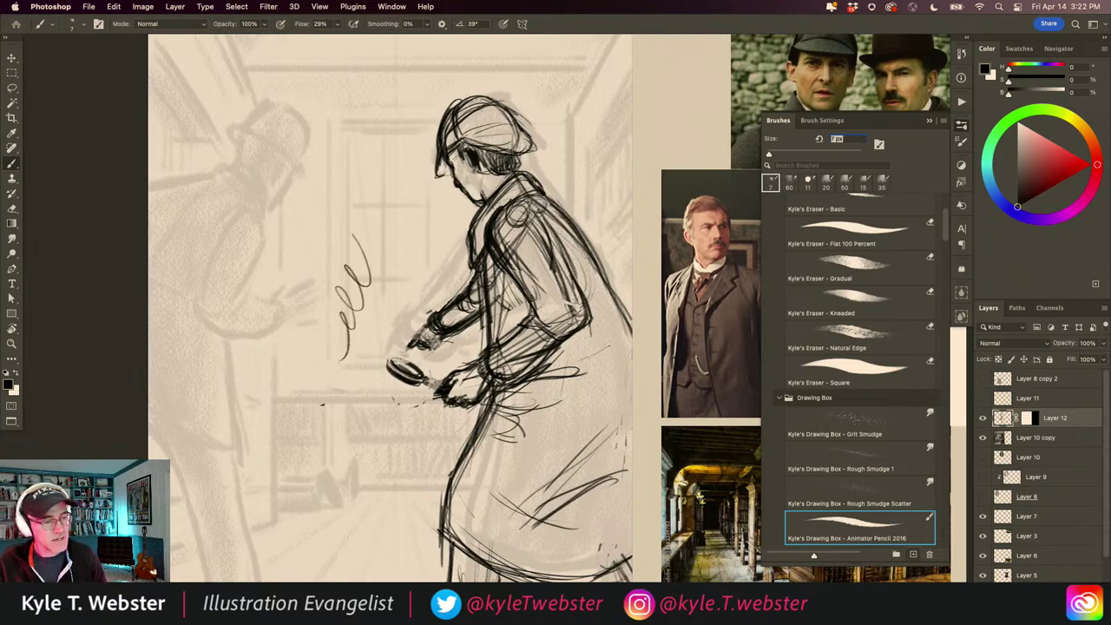
pyautogui.press('super+z')
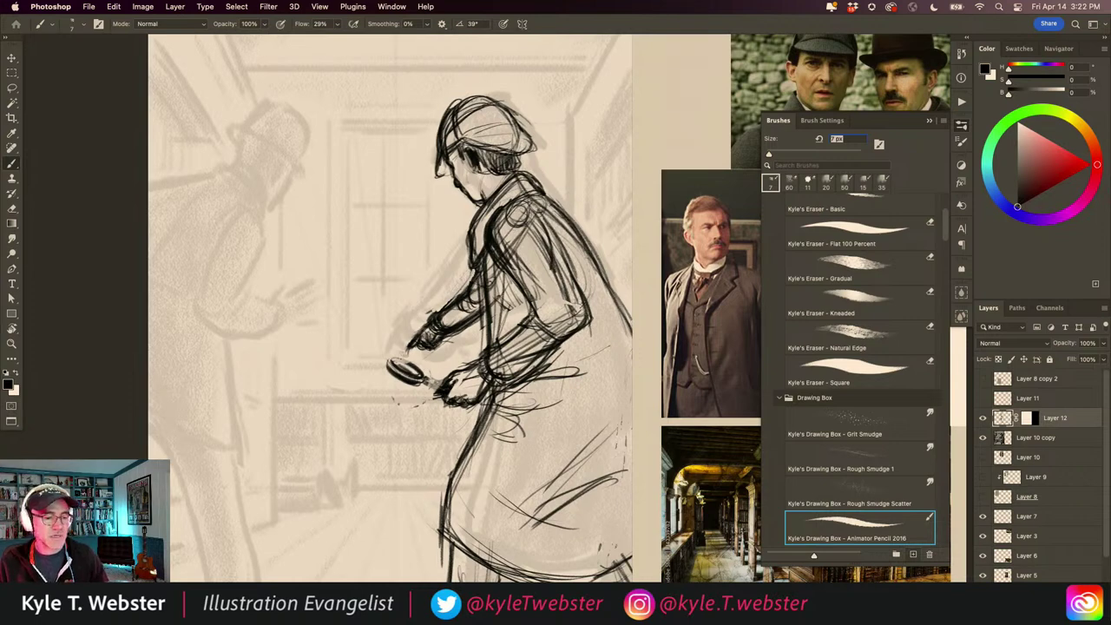
# Step: Circle Holmes's far hand and the magnifying glass, and undo the circle
pyautogui.moveTo(415, 406)
pyautogui.mouseDown()
pyautogui.moveTo(408, 309)
pyautogui.moveTo(465, 370)
pyautogui.mouseUp()
pyautogui.scroll(-2, 366, 440)
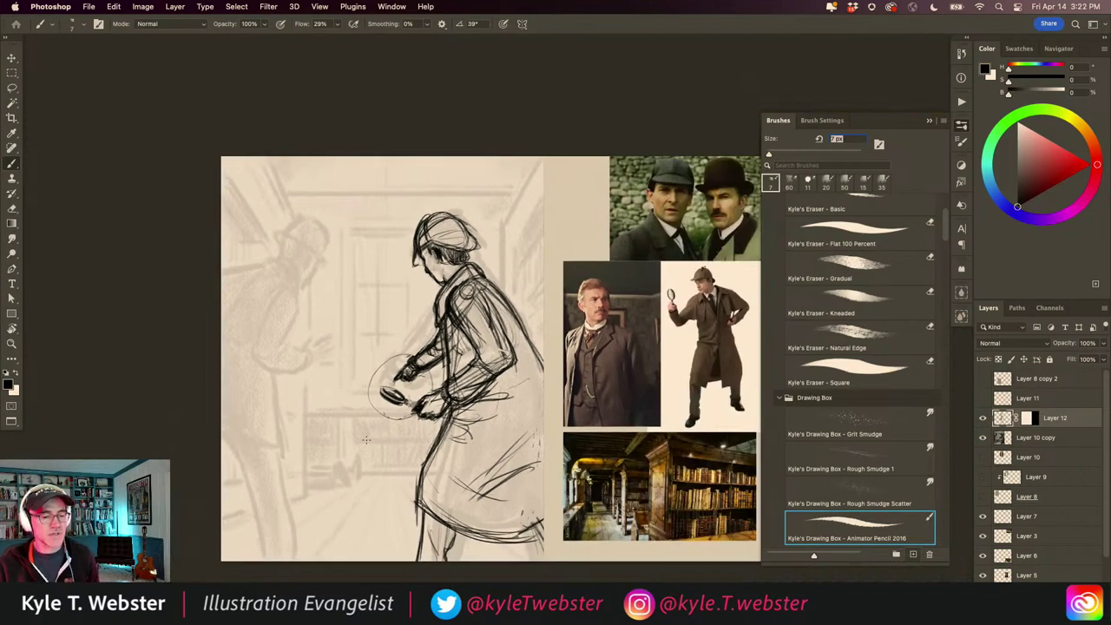
pyautogui.press('super+z')
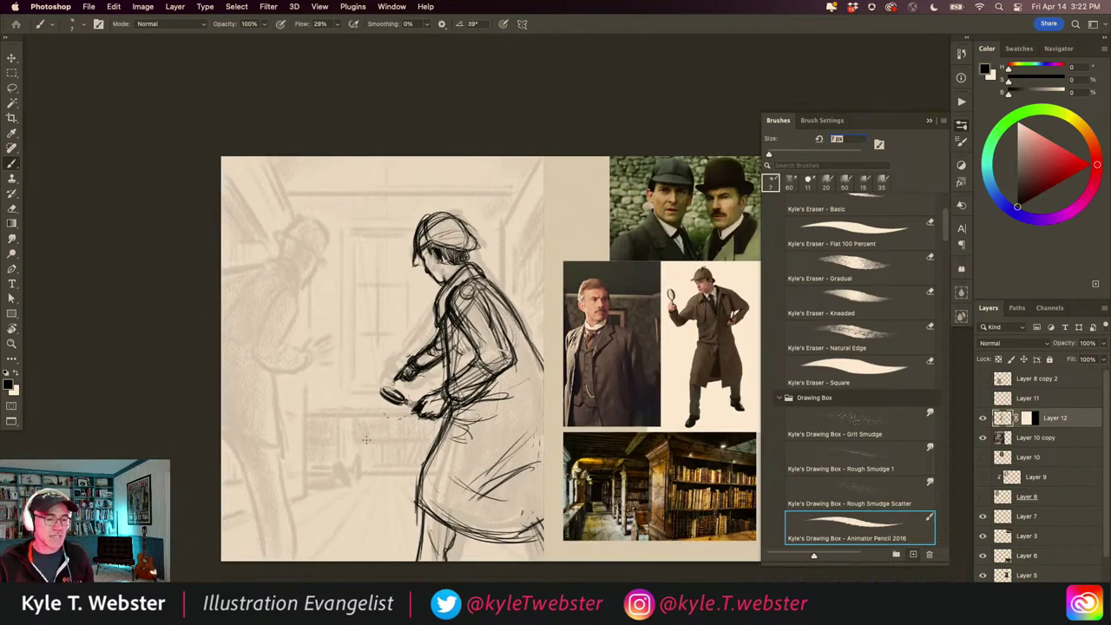
pyautogui.scroll(2, 394, 395)
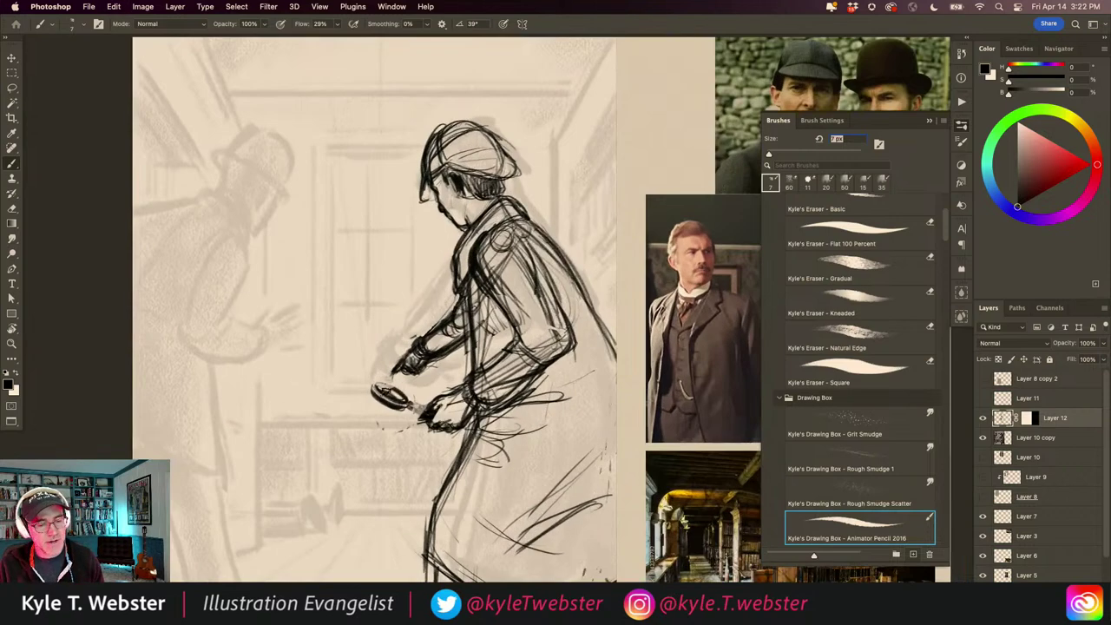
# Step: Erase Holmes's near forearm, hand and magnifying glass with Kyle's Eraser - Natural Edge
pyautogui.moveTo(375, 390)
pyautogui.mouseDown()
pyautogui.moveTo(407, 404)
pyautogui.moveTo(366, 386)
pyautogui.moveTo(443, 414)
pyautogui.moveTo(459, 412)
pyautogui.moveTo(461, 389)
pyautogui.mouseUp()
pyautogui.press('e')
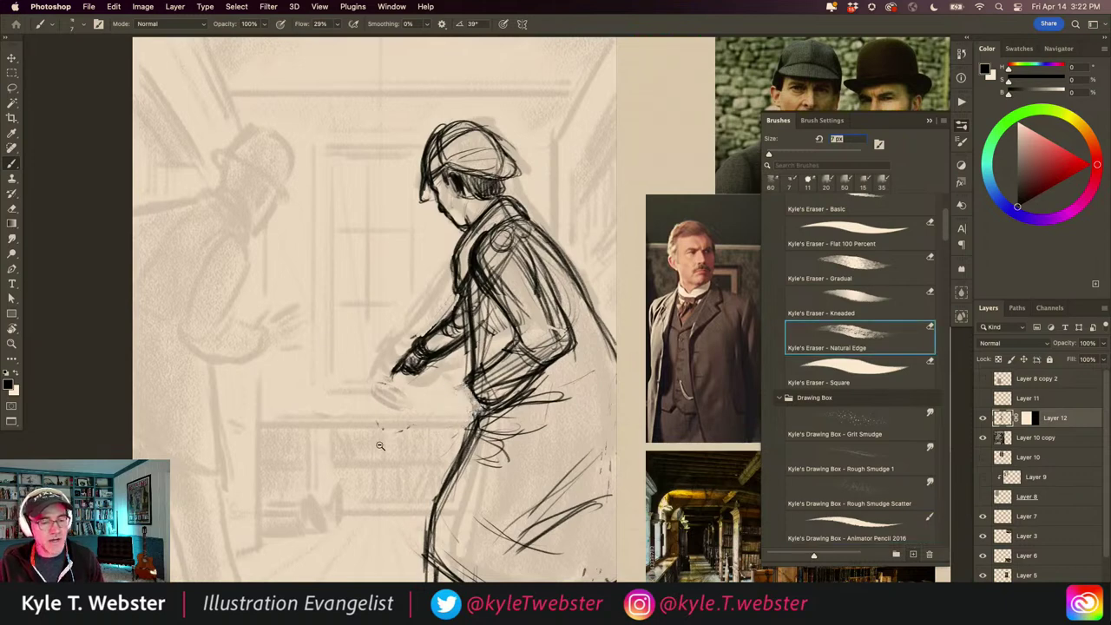
pyautogui.scroll(-3, 347, 408)
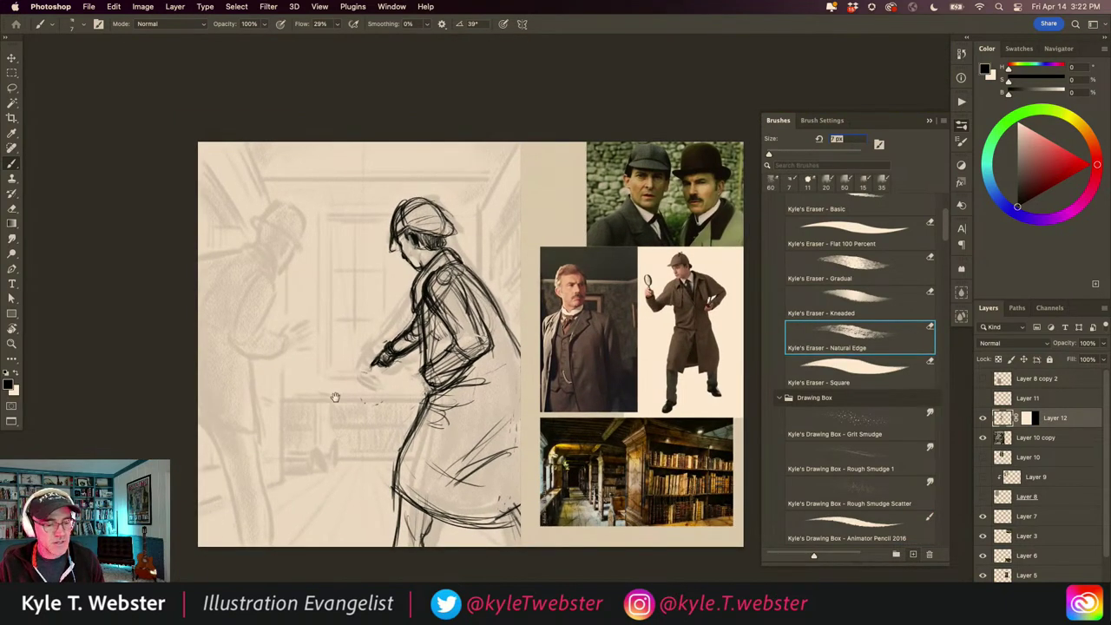
pyautogui.moveTo(451, 341)
pyautogui.mouseDown()
pyautogui.moveTo(423, 375)
pyautogui.moveTo(464, 389)
pyautogui.moveTo(479, 339)
pyautogui.moveTo(451, 356)
pyautogui.moveTo(447, 386)
pyautogui.moveTo(405, 399)
pyautogui.mouseUp()
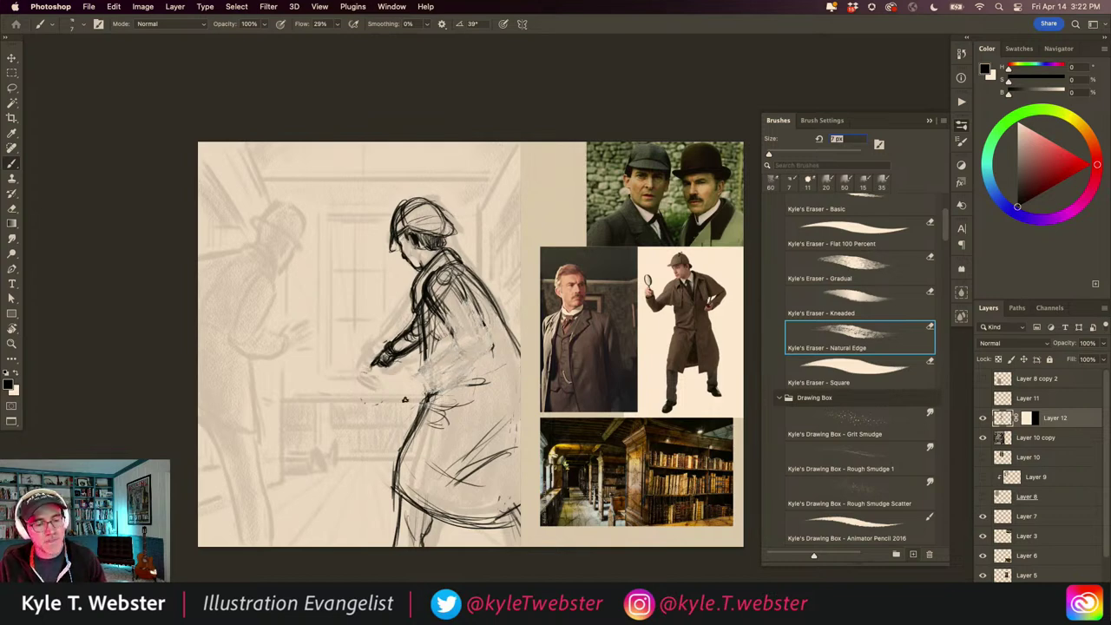
# Step: Sketch a circle for Holmes's near elbow and draw the bent forearm from it with the Animator Pencil 2016 brush
pyautogui.hotkey('shift', '.')
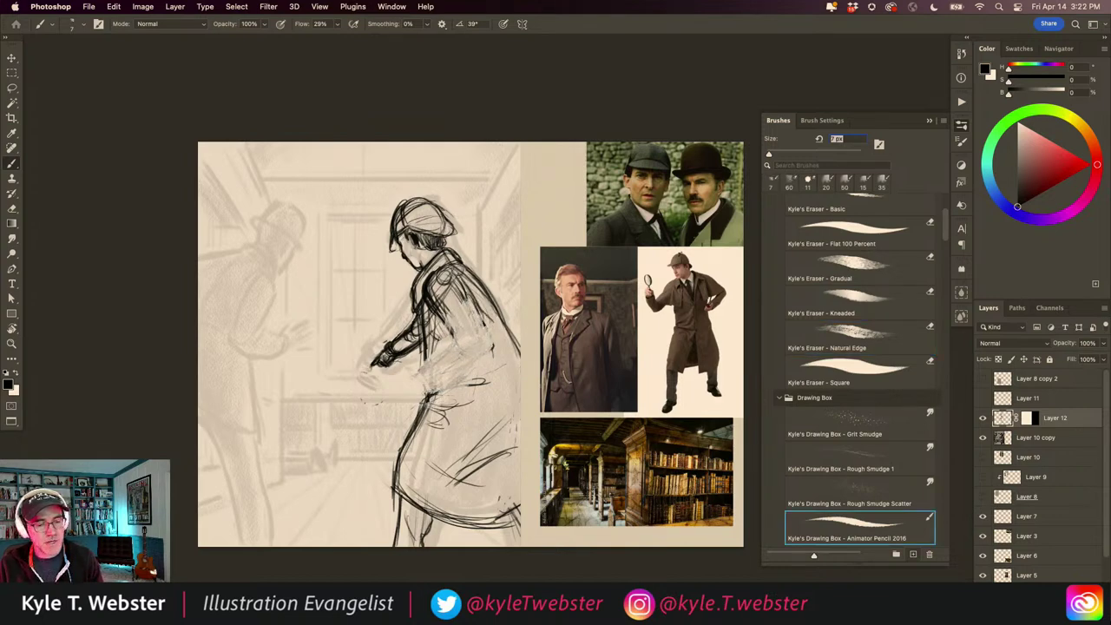
pyautogui.moveTo(473, 299)
pyautogui.mouseDown()
pyautogui.moveTo(493, 343)
pyautogui.moveTo(473, 321)
pyautogui.moveTo(453, 340)
pyautogui.moveTo(441, 316)
pyautogui.moveTo(447, 265)
pyautogui.moveTo(438, 338)
pyautogui.moveTo(434, 280)
pyautogui.mouseUp()
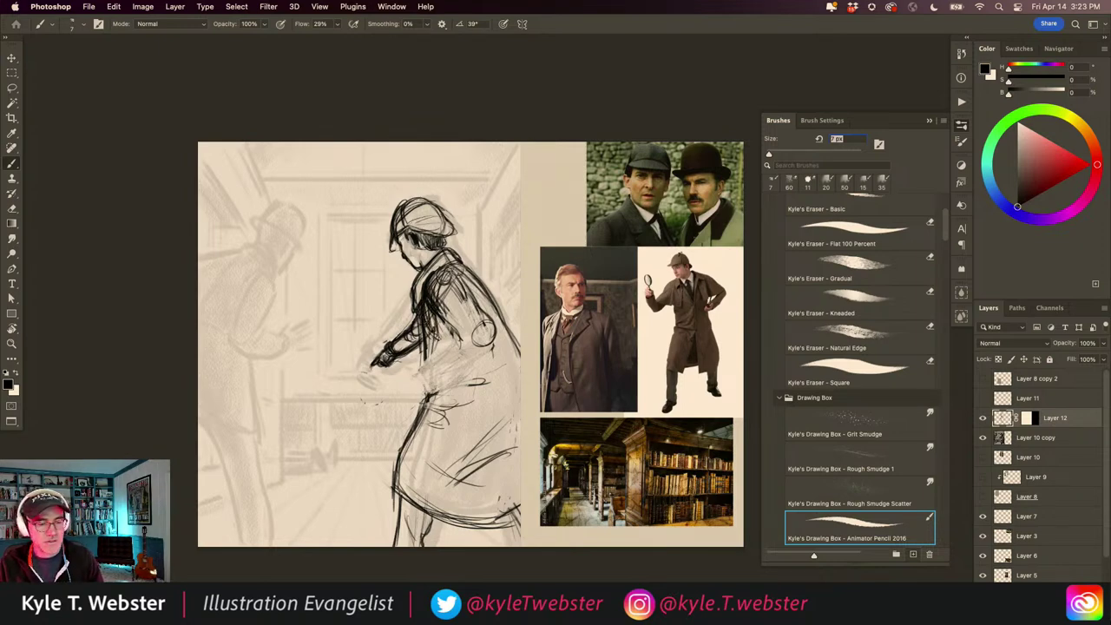
pyautogui.moveTo(434, 327); pyautogui.dragTo(425, 339)
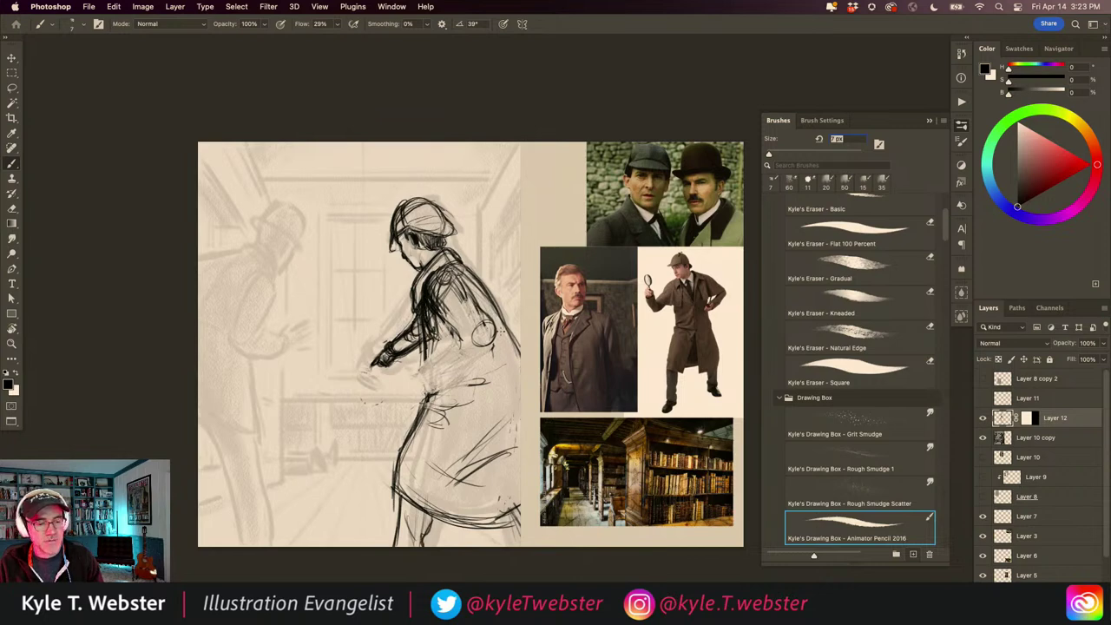
pyautogui.moveTo(500, 307)
pyautogui.mouseDown()
pyautogui.moveTo(485, 335)
pyautogui.moveTo(458, 342)
pyautogui.moveTo(492, 347)
pyautogui.mouseUp()
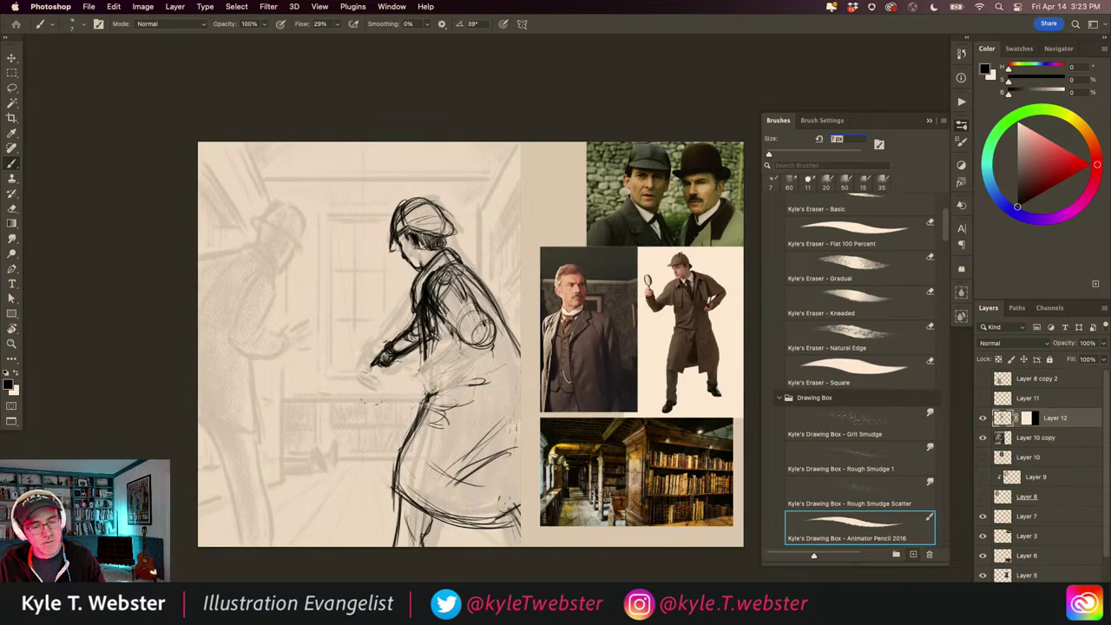
pyautogui.moveTo(479, 338)
pyautogui.mouseDown()
pyautogui.moveTo(493, 328)
pyautogui.moveTo(469, 351)
pyautogui.moveTo(486, 352)
pyautogui.moveTo(437, 363)
pyautogui.moveTo(439, 387)
pyautogui.moveTo(457, 385)
pyautogui.moveTo(438, 370)
pyautogui.moveTo(438, 382)
pyautogui.mouseUp()
# Step: Darken the near arm's shoulder and upper sleeve lines and reinforce the forearm's contour below the elbow
pyautogui.moveTo(455, 309); pyautogui.dragTo(436, 338)
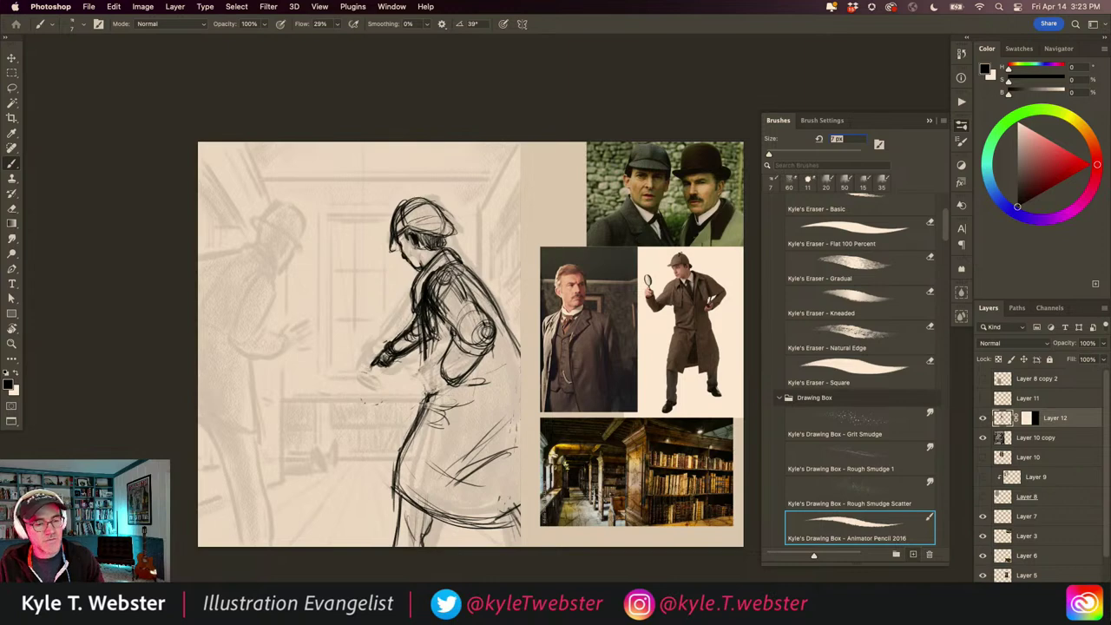
pyautogui.moveTo(476, 276); pyautogui.dragTo(460, 301)
pyautogui.moveTo(467, 269)
pyautogui.mouseDown()
pyautogui.moveTo(444, 290)
pyautogui.moveTo(430, 279)
pyautogui.moveTo(422, 290)
pyautogui.mouseUp()
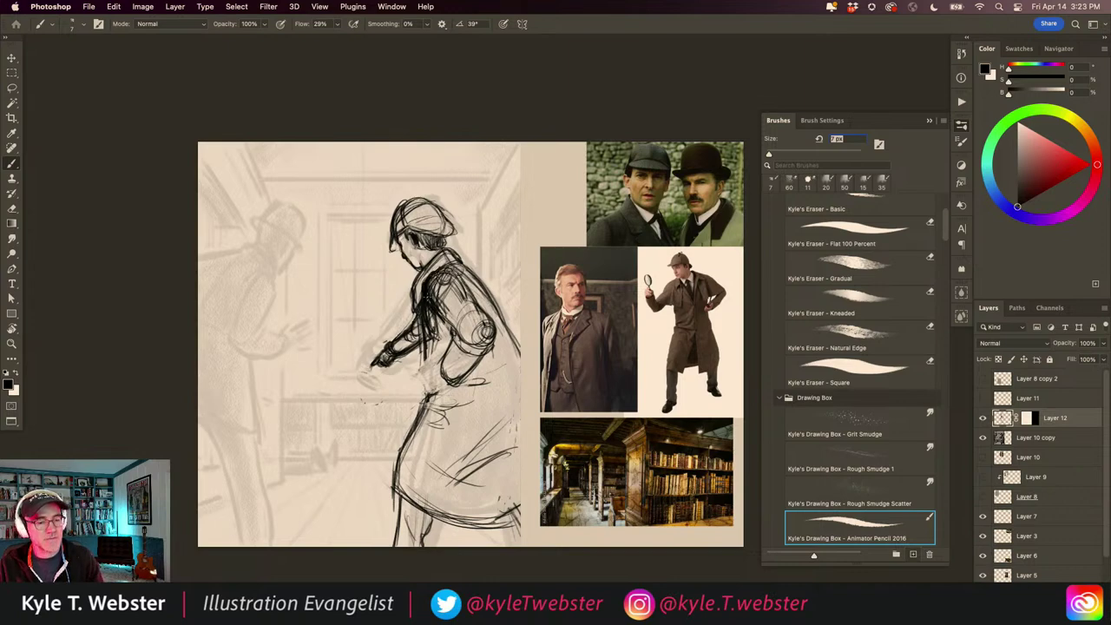
pyautogui.moveTo(488, 333)
pyautogui.mouseDown()
pyautogui.moveTo(456, 352)
pyautogui.moveTo(452, 375)
pyautogui.moveTo(440, 372)
pyautogui.moveTo(453, 383)
pyautogui.mouseUp()
# Step: Redraw the near hand at the cuff holding a tilted oval magnifying glass, cleaning up around the fingers with the Natural Edge eraser
pyautogui.moveTo(441, 371); pyautogui.dragTo(425, 375)
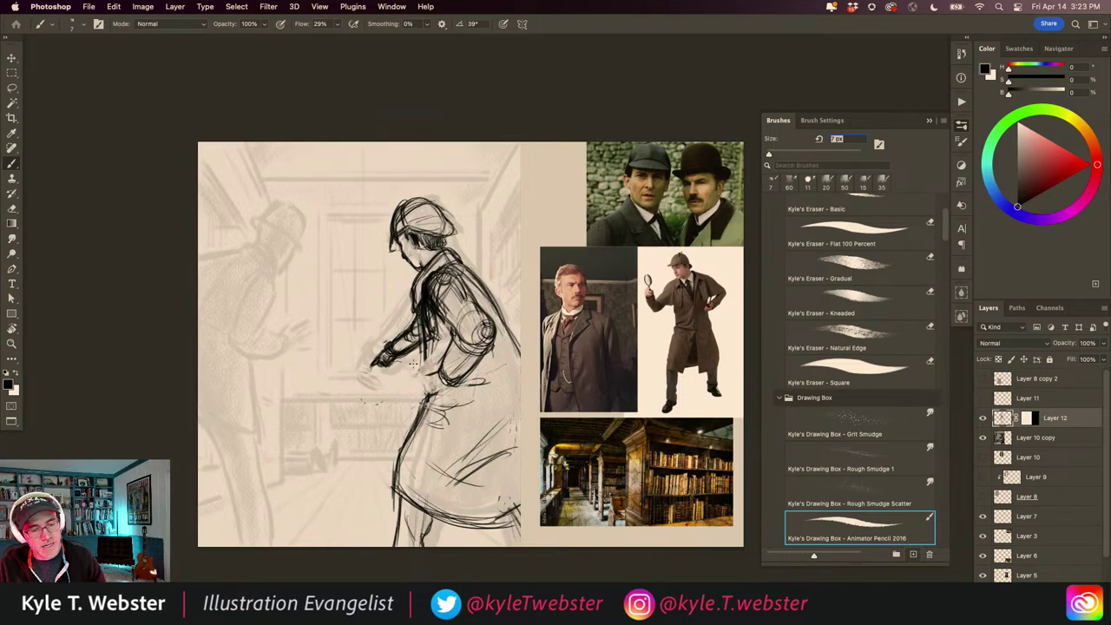
pyautogui.press('super+z')
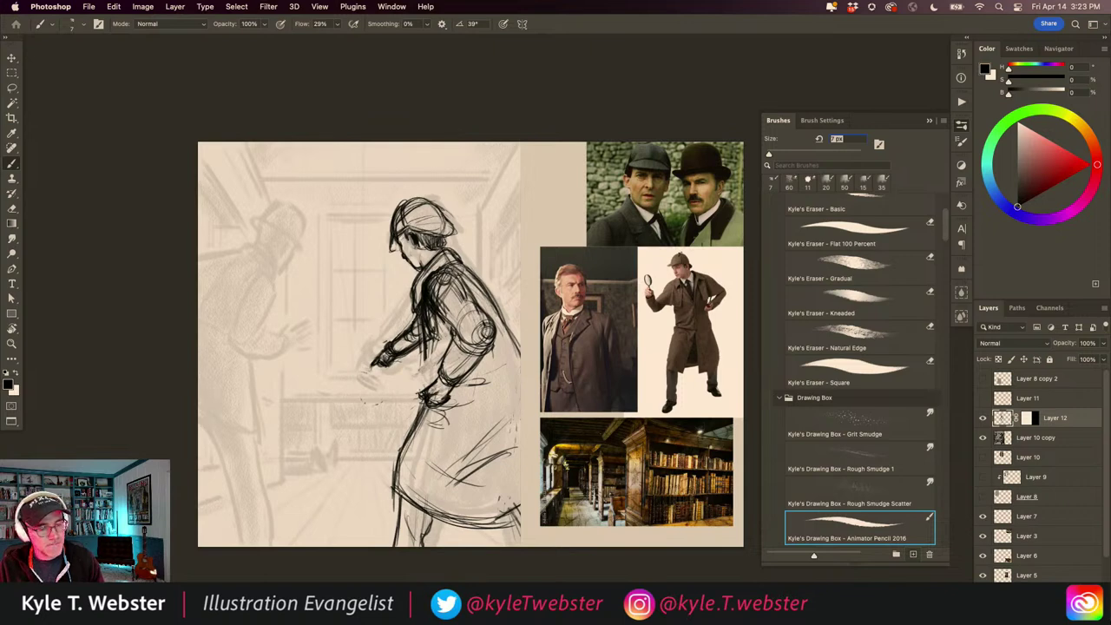
pyautogui.moveTo(429, 379)
pyautogui.mouseDown()
pyautogui.moveTo(414, 388)
pyautogui.moveTo(397, 375)
pyautogui.moveTo(407, 386)
pyautogui.moveTo(423, 378)
pyautogui.moveTo(396, 377)
pyautogui.moveTo(422, 382)
pyautogui.moveTo(398, 384)
pyautogui.moveTo(443, 407)
pyautogui.moveTo(429, 392)
pyautogui.mouseUp()
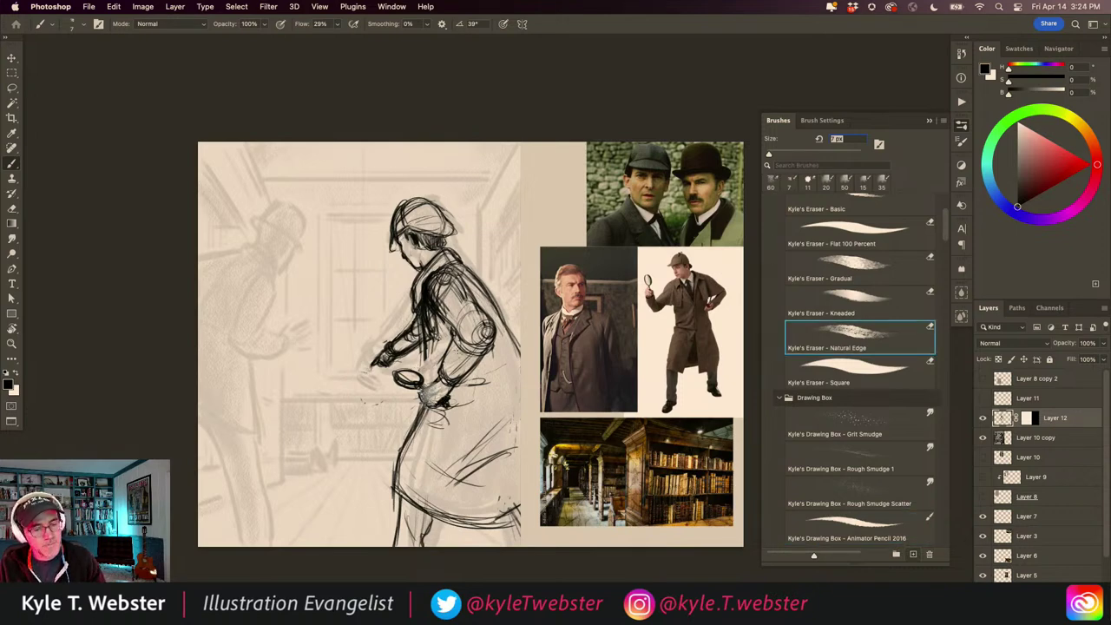
pyautogui.press('b')
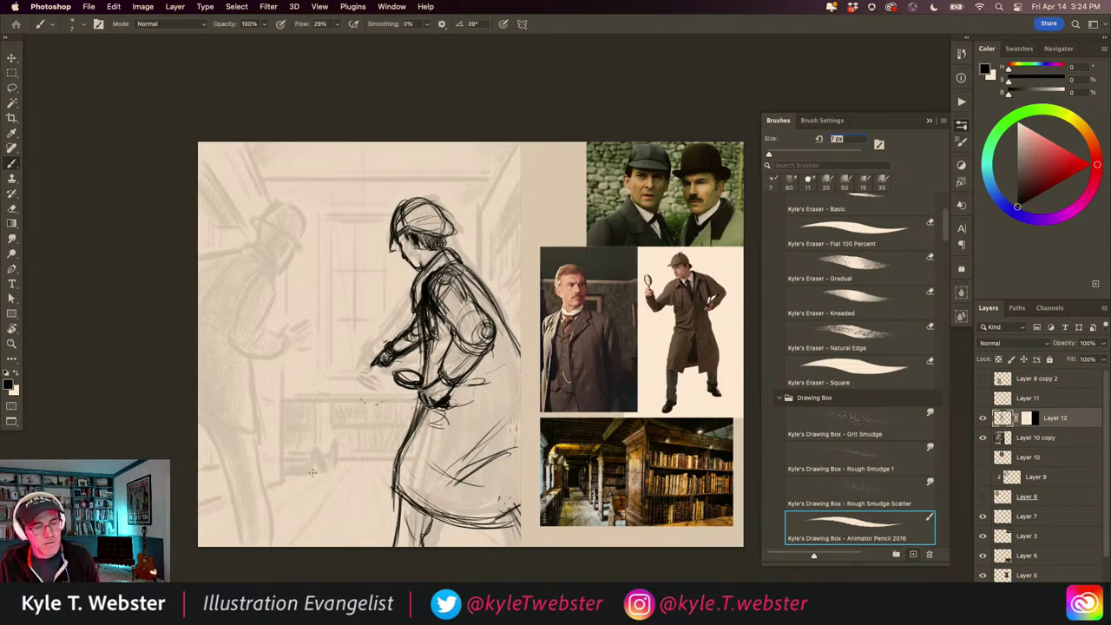
# Step: Hatch the lower skirt of Holmes's coat with dense diagonal and near-vertical shading strokes
pyautogui.moveTo(465, 463); pyautogui.dragTo(512, 408)
pyautogui.moveTo(440, 477); pyautogui.dragTo(508, 413)
pyautogui.moveTo(467, 496)
pyautogui.mouseDown()
pyautogui.moveTo(521, 476)
pyautogui.moveTo(483, 455)
pyautogui.mouseUp()
pyautogui.moveTo(423, 476)
pyautogui.mouseDown()
pyautogui.moveTo(491, 419)
pyautogui.moveTo(474, 427)
pyautogui.moveTo(489, 419)
pyautogui.moveTo(465, 434)
pyautogui.moveTo(516, 410)
pyautogui.mouseUp()
pyautogui.moveTo(492, 470); pyautogui.dragTo(512, 419)
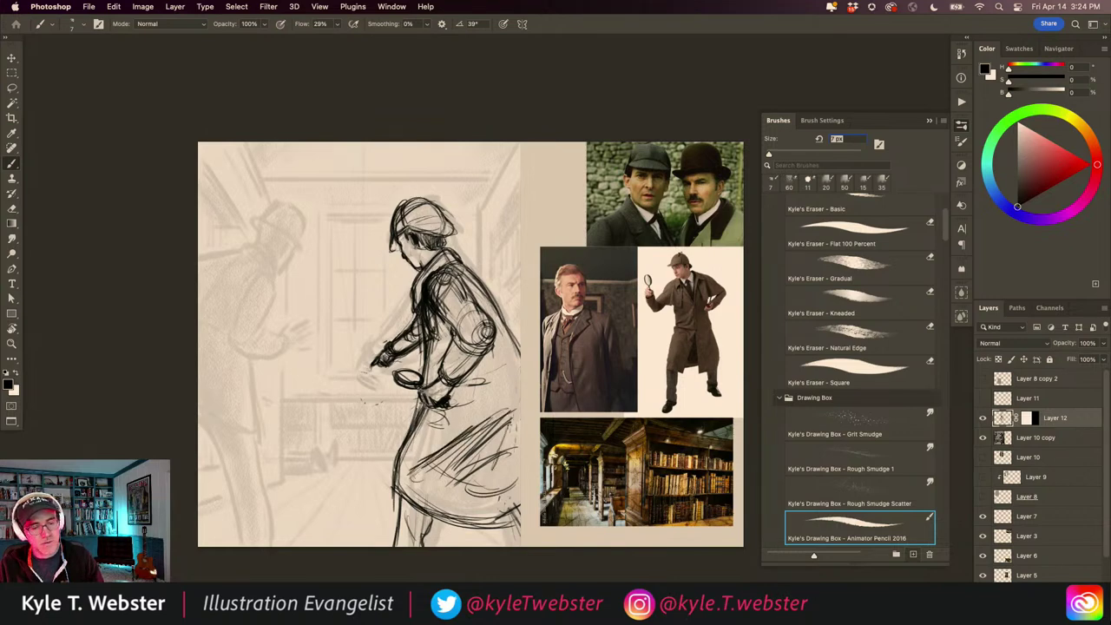
pyautogui.moveTo(458, 496)
pyautogui.mouseDown()
pyautogui.moveTo(507, 425)
pyautogui.moveTo(476, 466)
pyautogui.moveTo(496, 460)
pyautogui.mouseUp()
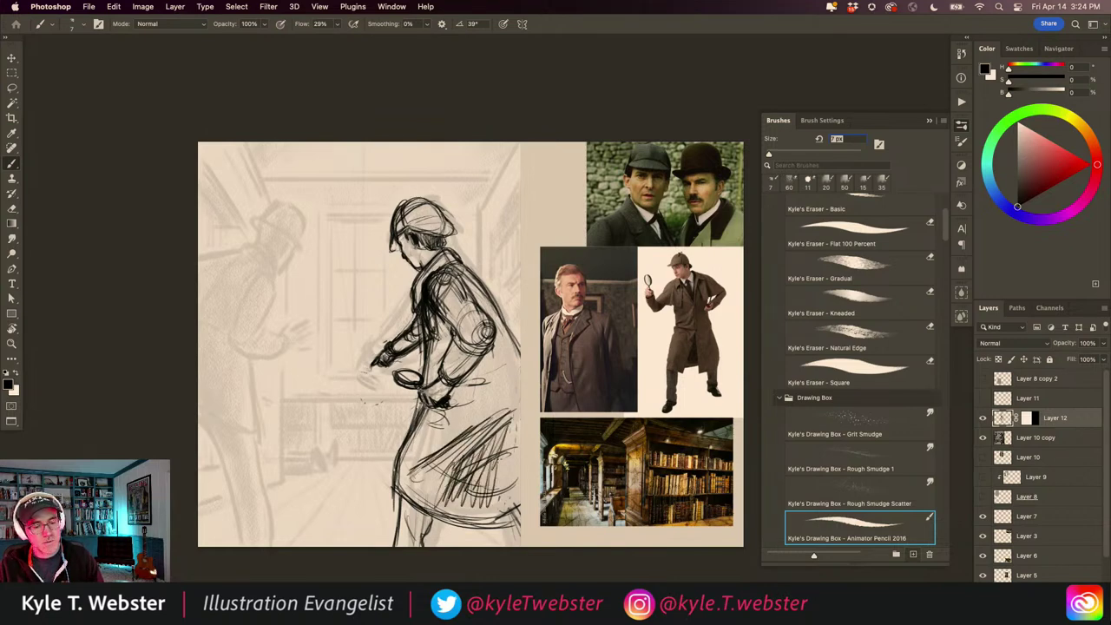
pyautogui.moveTo(496, 505)
pyautogui.mouseDown()
pyautogui.moveTo(515, 439)
pyautogui.moveTo(507, 399)
pyautogui.mouseUp()
# Step: Sketch short folds on the coat at waist level, just below the near forearm and hand
pyautogui.moveTo(439, 441); pyautogui.dragTo(472, 420)
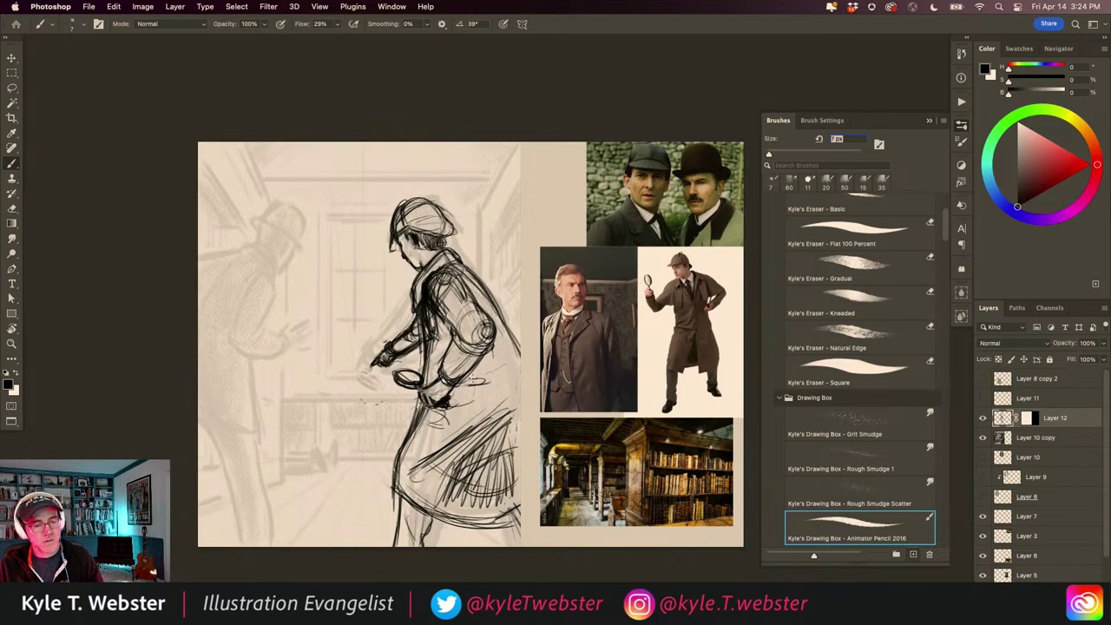
pyautogui.moveTo(483, 377)
pyautogui.mouseDown()
pyautogui.moveTo(504, 349)
pyautogui.moveTo(493, 354)
pyautogui.mouseUp()
pyautogui.moveTo(465, 387)
pyautogui.mouseDown()
pyautogui.moveTo(488, 356)
pyautogui.moveTo(429, 387)
pyautogui.mouseUp()
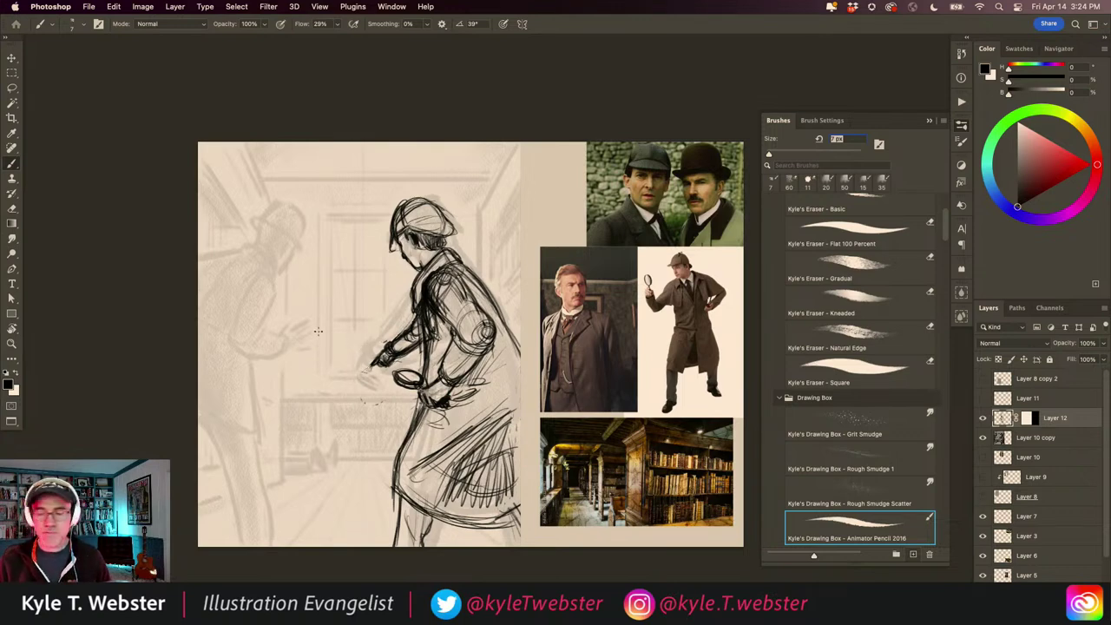
# Step: Lasso Holmes's far forearm and pointing hand and scale them up to about 106%
pyautogui.press('l')
pyautogui.moveTo(394, 323)
pyautogui.mouseDown()
pyautogui.moveTo(401, 373)
pyautogui.moveTo(425, 349)
pyautogui.moveTo(417, 318)
pyautogui.moveTo(393, 316)
pyautogui.mouseUp()
pyautogui.hotkey('ctrl', 't')
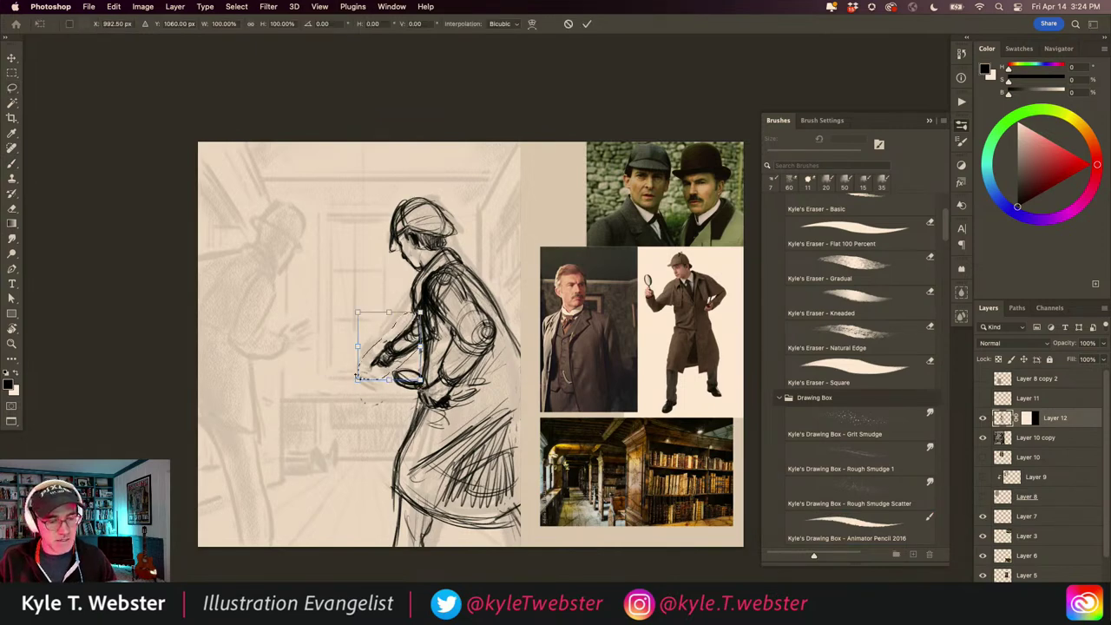
pyautogui.moveTo(357, 377); pyautogui.dragTo(353, 384)
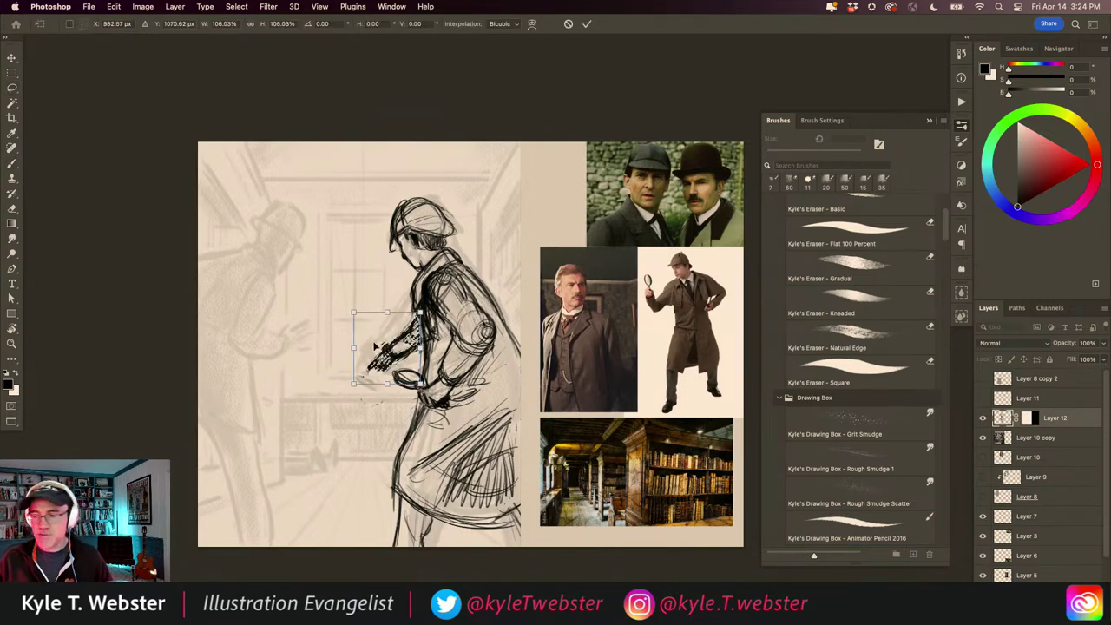
pyautogui.press('Return')
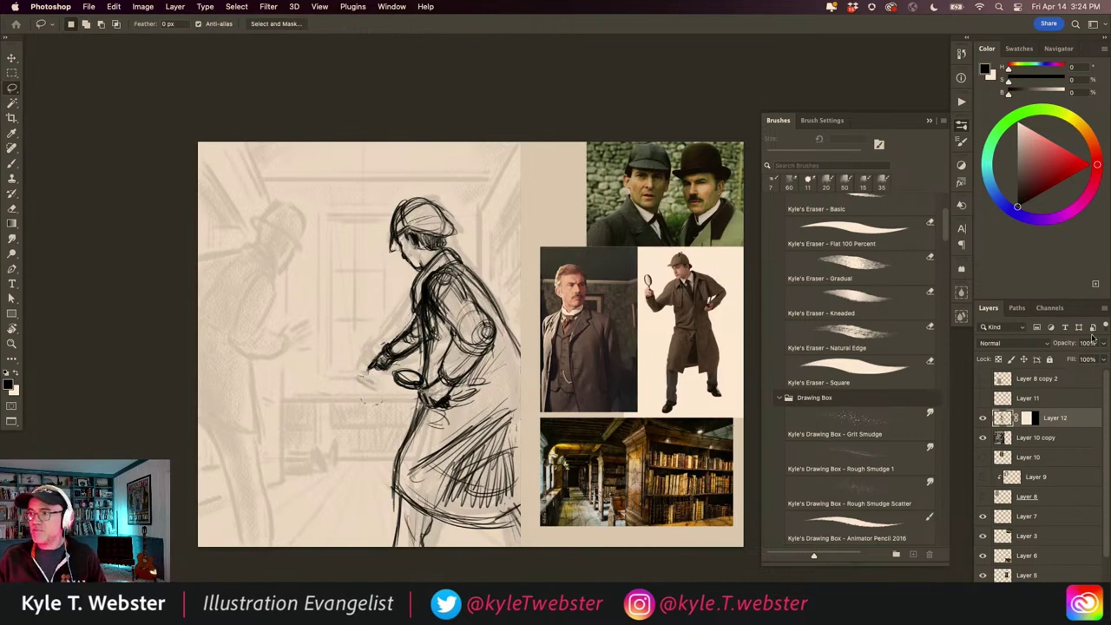
# Step: Hide the tools and panels to view only the drawing and its reference photos
pyautogui.press('Tab')
pyautogui.press('super+Tab')
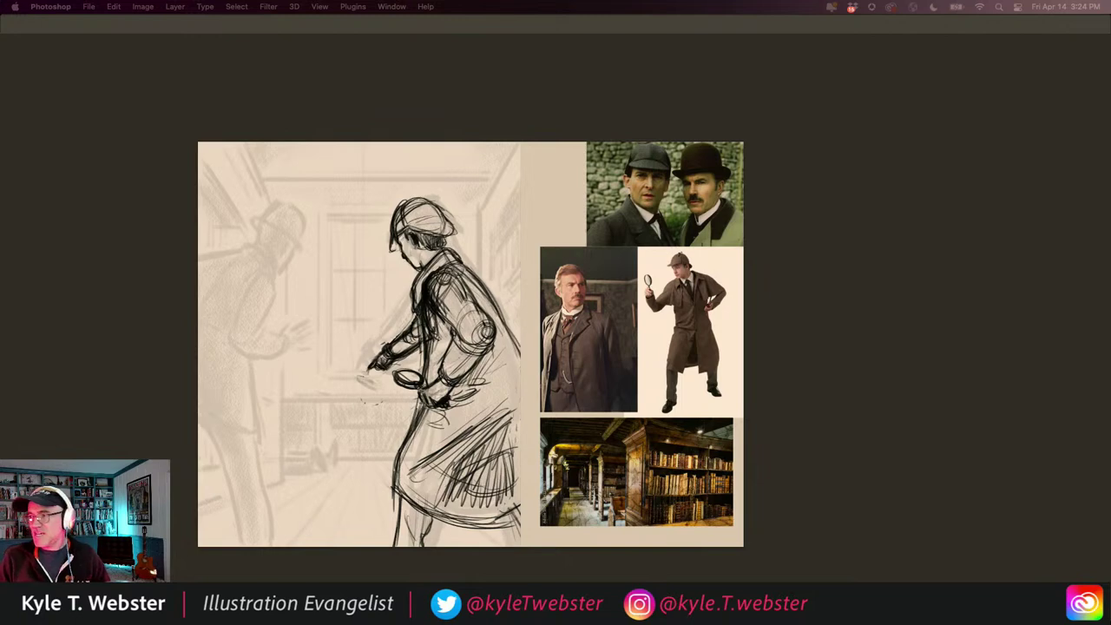
# Step: Hatch the crown of Holmes's deerstalker cap with short shading strokes, using the Animator Pencil 2016 brush at 7 px
pyautogui.press('Tab')
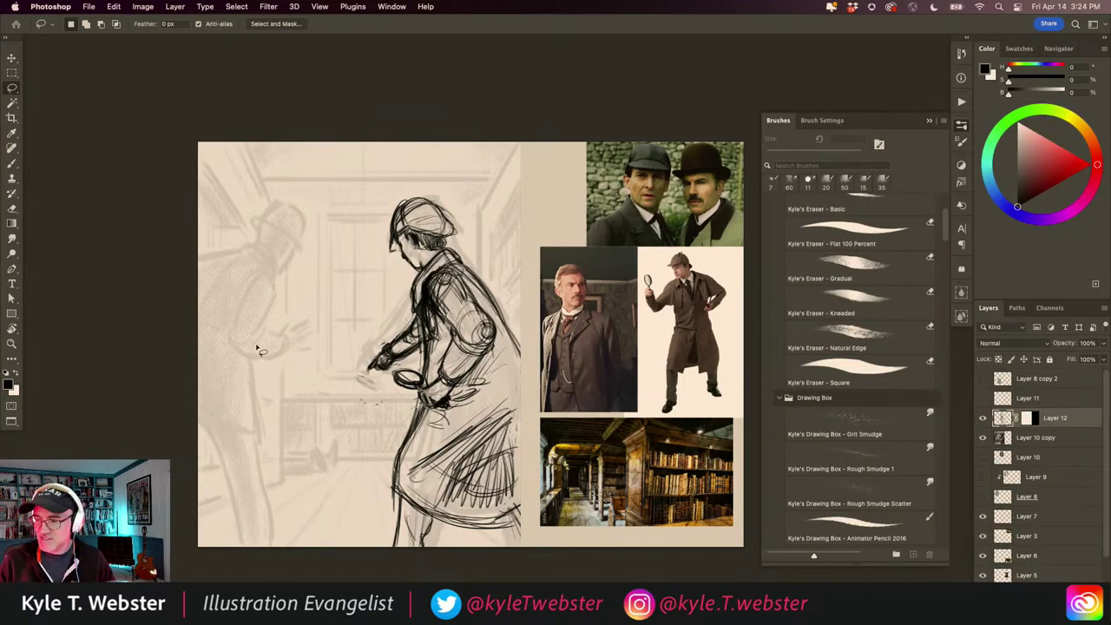
pyautogui.press('.')
pyautogui.click(364, 253)
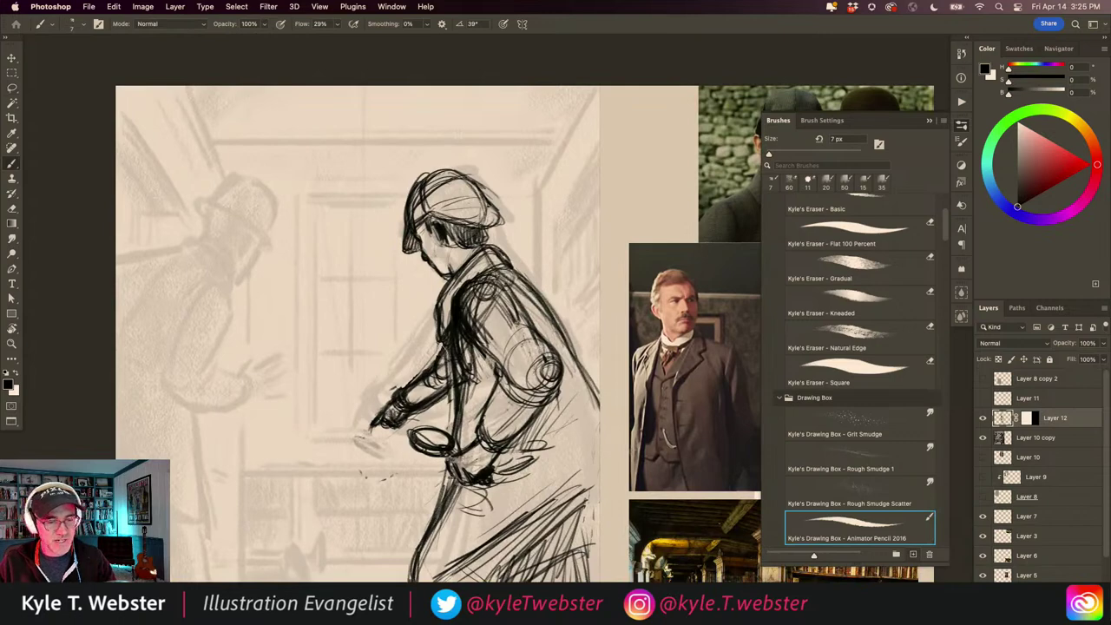
pyautogui.moveTo(450, 202); pyautogui.dragTo(490, 207)
pyautogui.moveTo(439, 198); pyautogui.dragTo(481, 201)
pyautogui.moveTo(464, 181); pyautogui.dragTo(474, 196)
pyautogui.moveTo(443, 175); pyautogui.dragTo(462, 197)
pyautogui.moveTo(428, 173)
pyautogui.mouseDown()
pyautogui.moveTo(453, 195)
pyautogui.moveTo(436, 201)
pyautogui.mouseUp()
pyautogui.scroll(-5, 360, 375)
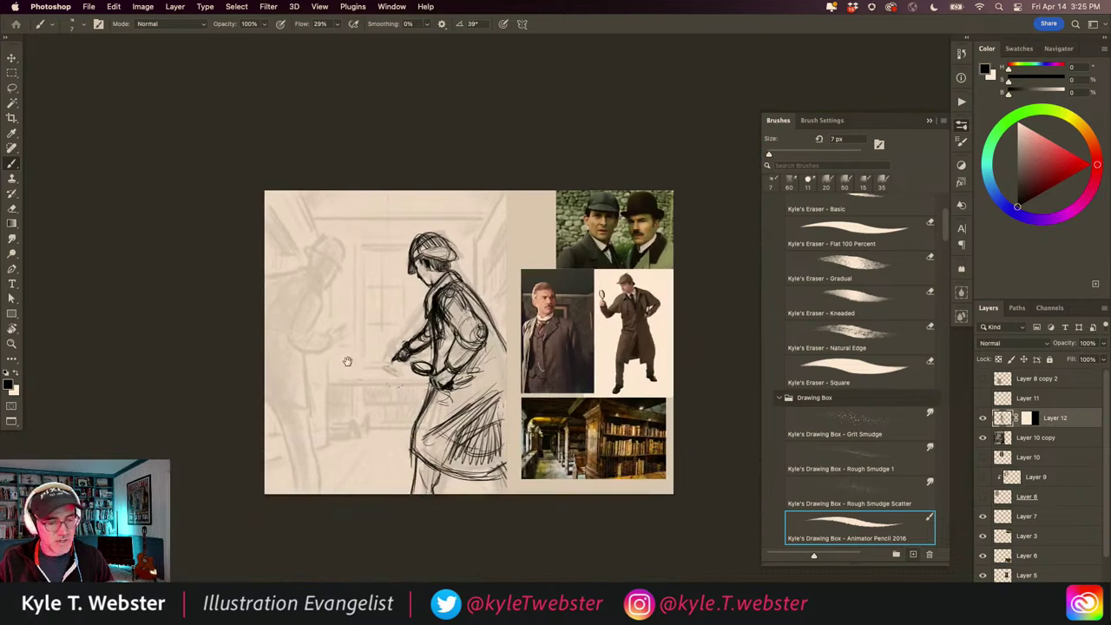
# Step: Lower the opacity of Holmes's rough sketch layer to 20% and add a new empty layer above it
pyautogui.keyDown('super'); pyautogui.click(400, 377); pyautogui.keyUp('super')
pyautogui.keyDown('alt'); pyautogui.click(371, 402); pyautogui.keyUp('alt')
pyautogui.moveTo(342, 416); pyautogui.dragTo(349, 395)
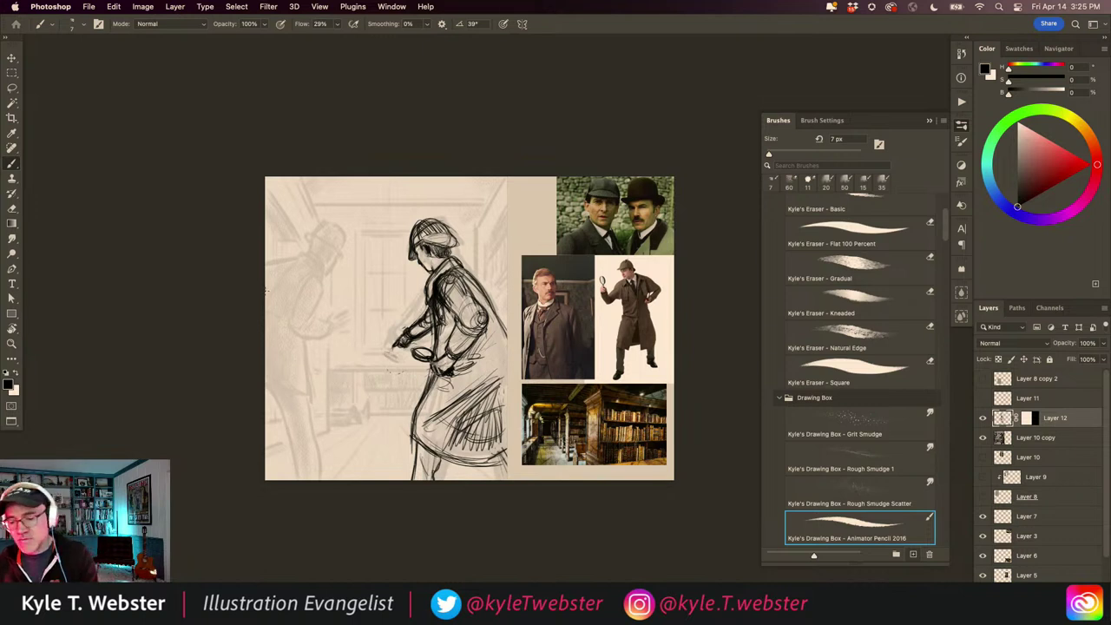
pyautogui.click(1067, 343)
pyautogui.write('20')
pyautogui.press('Return')
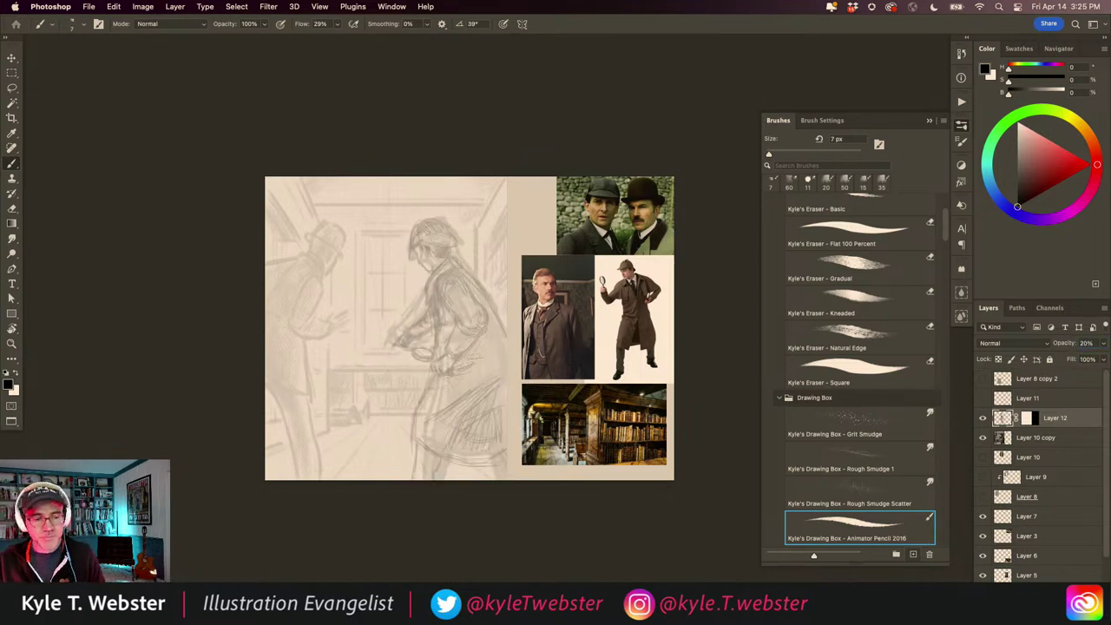
pyautogui.press('super+alt+shift+n')
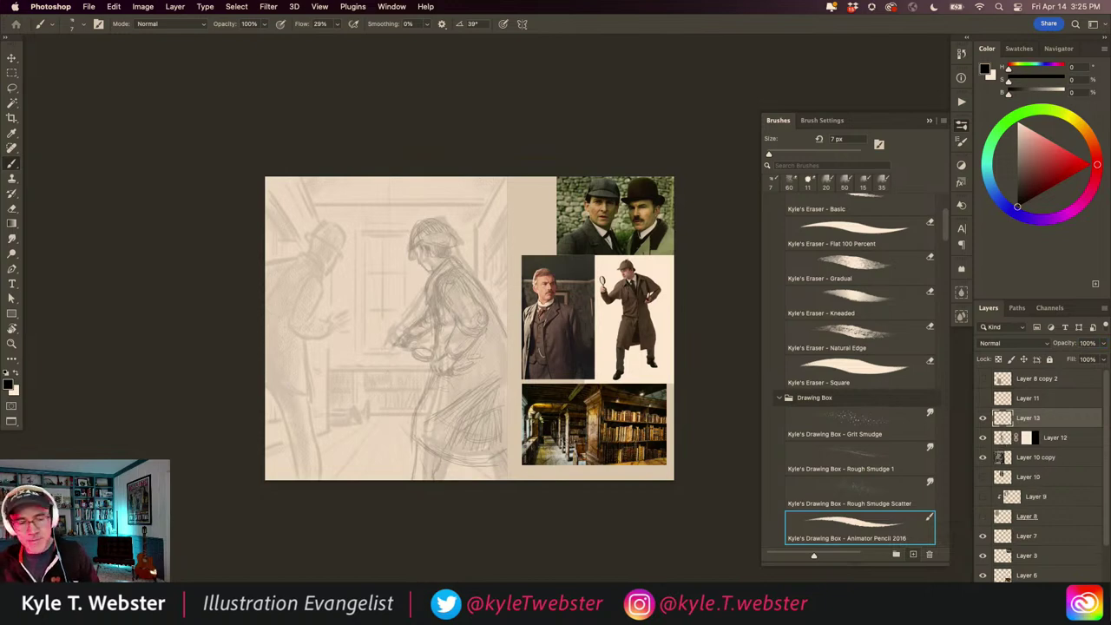
# Step: Draw Holmes's ear and facial profile from brow to chin in clean dark lines over the faded sketch, darkening the nostril
pyautogui.press('super+plus')
pyautogui.press('super+plus')
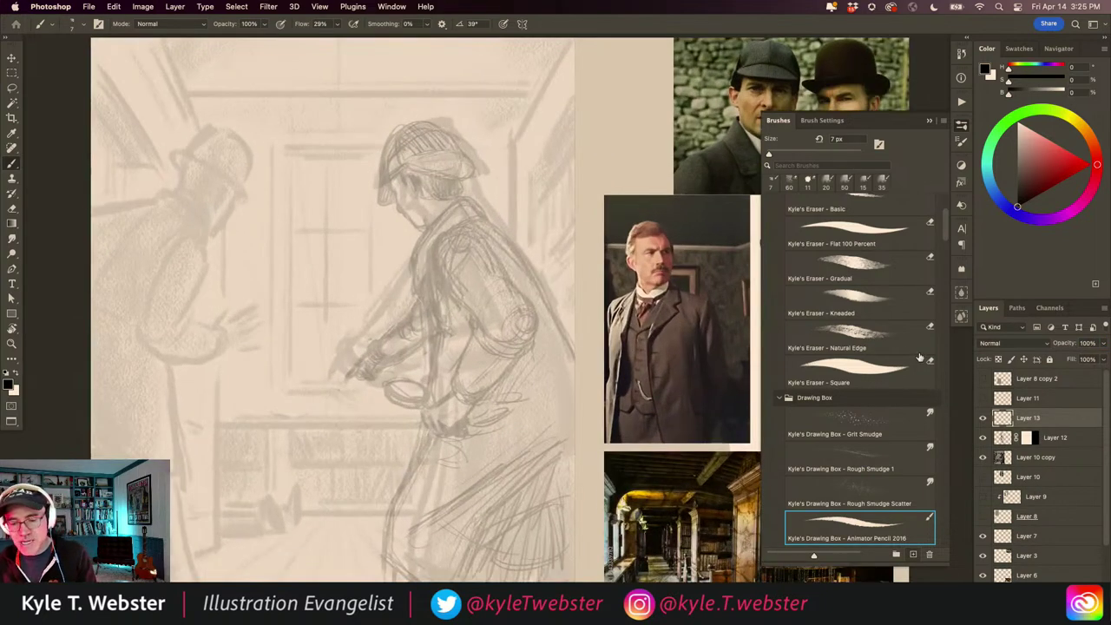
pyautogui.click(386, 154)
pyautogui.moveTo(435, 198)
pyautogui.mouseDown()
pyautogui.moveTo(453, 191)
pyautogui.moveTo(458, 235)
pyautogui.moveTo(438, 197)
pyautogui.moveTo(452, 218)
pyautogui.moveTo(401, 208)
pyautogui.moveTo(405, 220)
pyautogui.moveTo(456, 294)
pyautogui.moveTo(470, 287)
pyautogui.mouseUp()
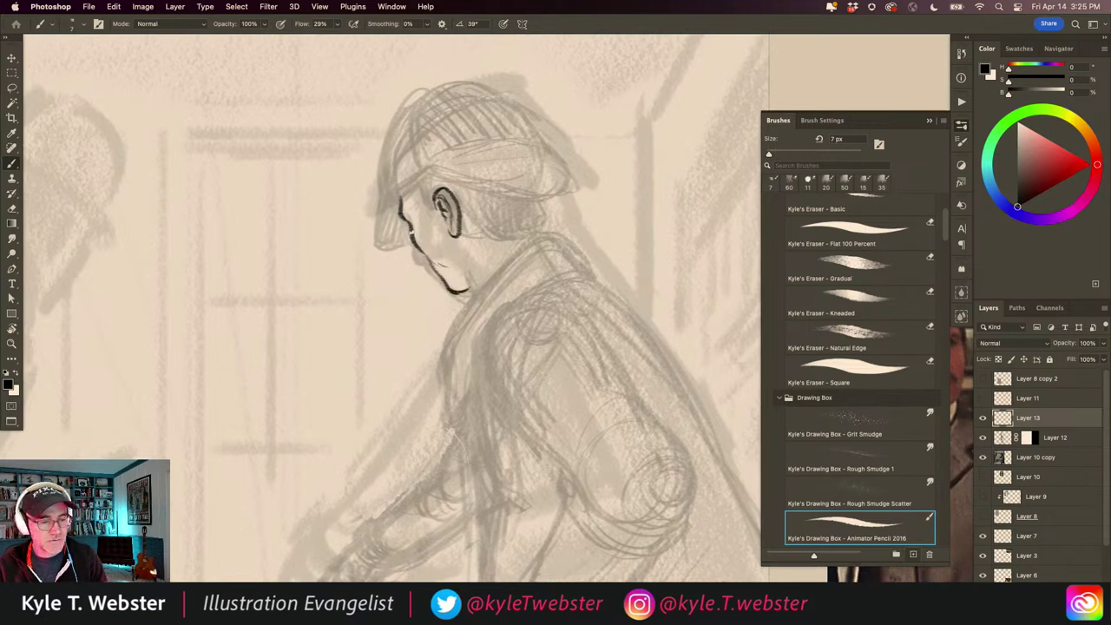
pyautogui.moveTo(412, 233); pyautogui.dragTo(421, 251)
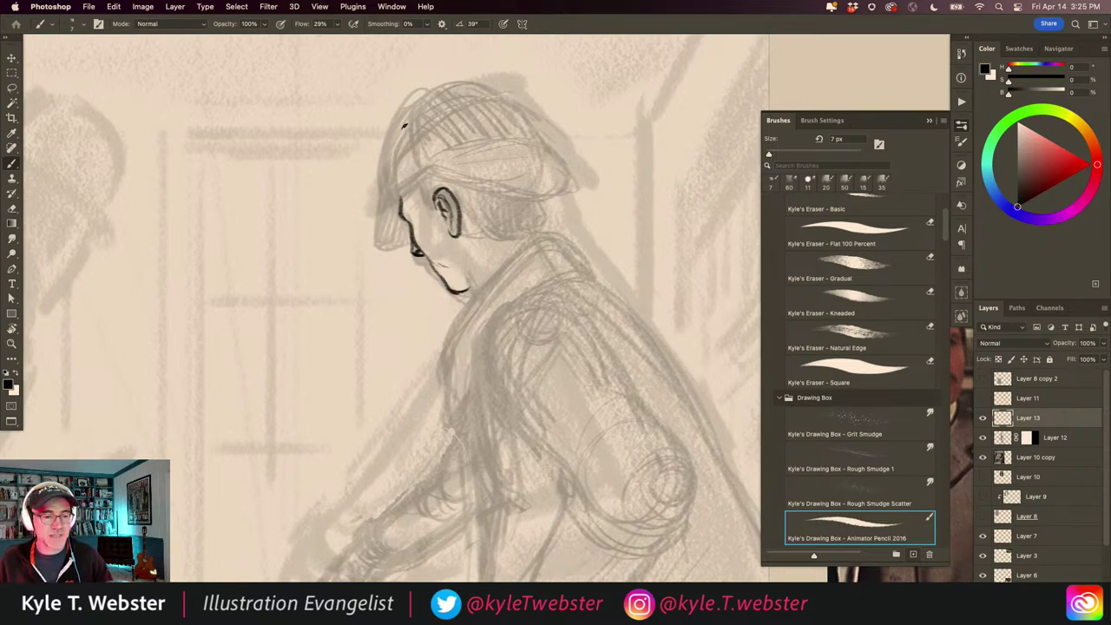
# Step: Outline Holmes's cap with its brim, the hair at the nape, and the coat collar down to the chest and shoulder
pyautogui.moveTo(400, 201)
pyautogui.mouseDown()
pyautogui.moveTo(380, 249)
pyautogui.moveTo(403, 250)
pyautogui.moveTo(387, 172)
pyautogui.moveTo(422, 105)
pyautogui.moveTo(526, 117)
pyautogui.moveTo(527, 140)
pyautogui.moveTo(474, 144)
pyautogui.moveTo(543, 149)
pyautogui.moveTo(566, 180)
pyautogui.moveTo(547, 195)
pyautogui.moveTo(441, 176)
pyautogui.moveTo(542, 194)
pyautogui.moveTo(541, 224)
pyautogui.moveTo(521, 229)
pyautogui.moveTo(545, 236)
pyautogui.moveTo(476, 290)
pyautogui.mouseUp()
pyautogui.moveTo(526, 245); pyautogui.dragTo(465, 307)
pyautogui.moveTo(491, 270)
pyautogui.mouseDown()
pyautogui.moveTo(448, 329)
pyautogui.moveTo(446, 384)
pyautogui.mouseUp()
pyautogui.moveTo(554, 233); pyautogui.dragTo(588, 262)
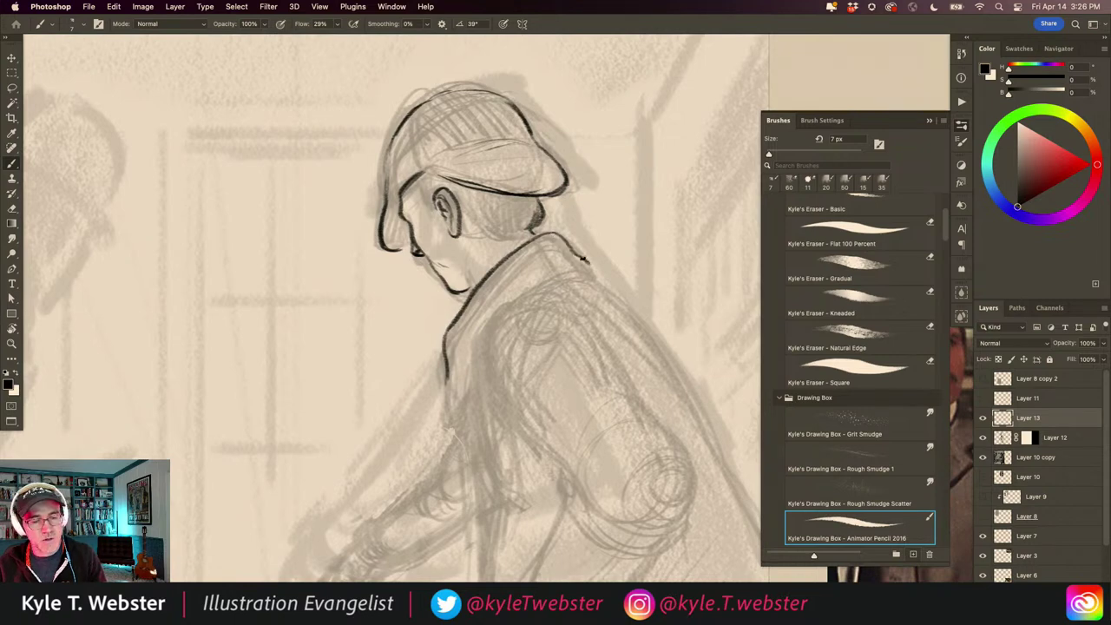
pyautogui.moveTo(408, 406); pyautogui.dragTo(359, 445)
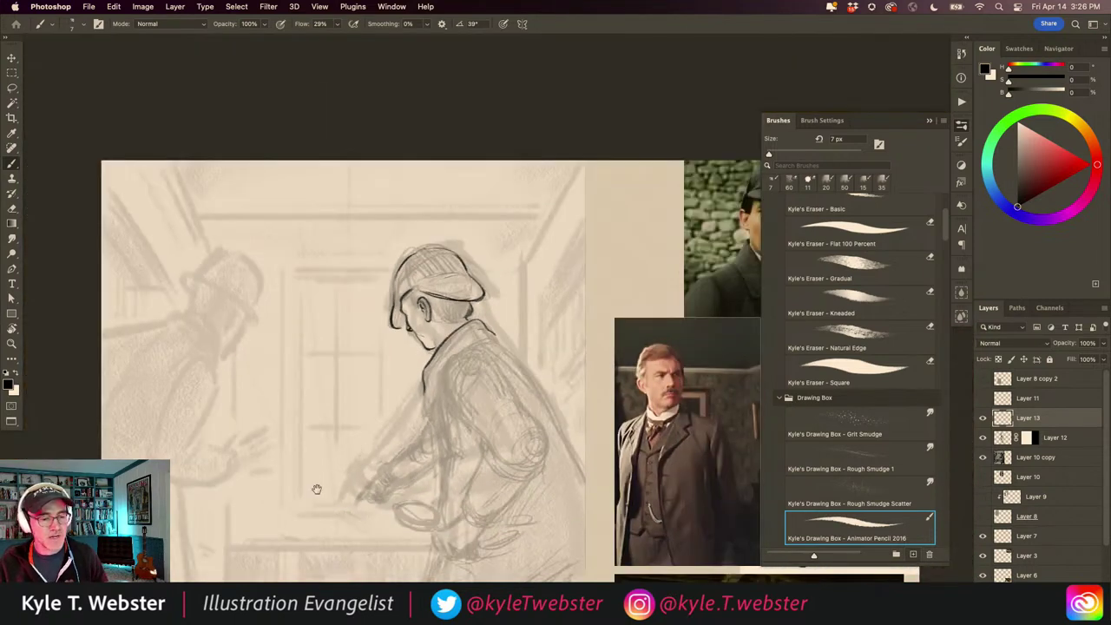
pyautogui.moveTo(315, 489); pyautogui.dragTo(338, 411)
pyautogui.scroll(-2, 342, 434)
pyautogui.moveTo(324, 449); pyautogui.dragTo(345, 377)
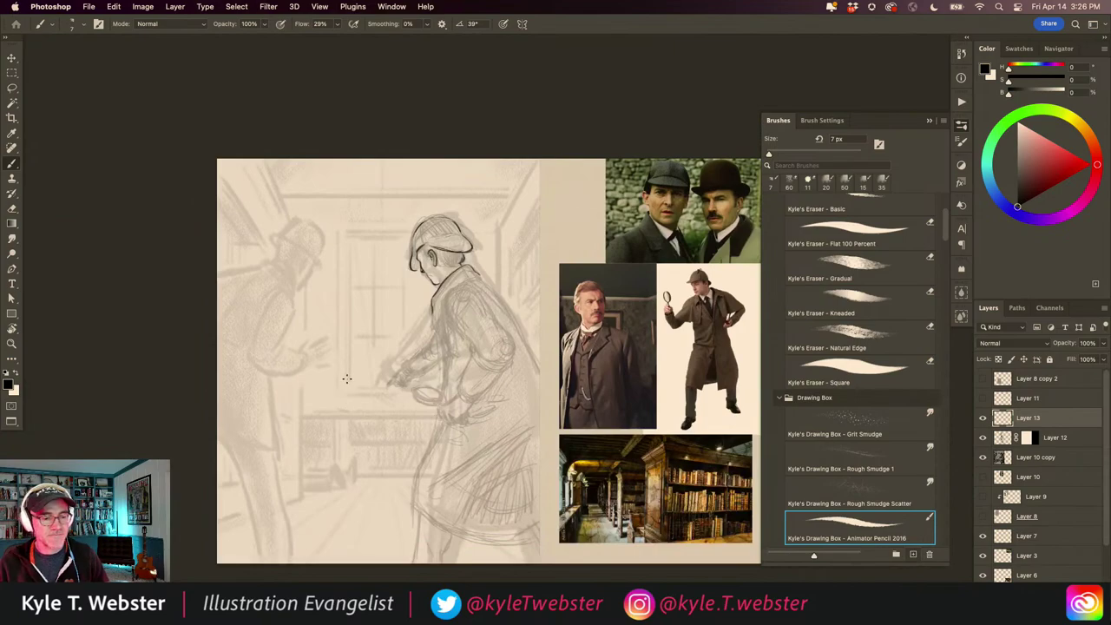